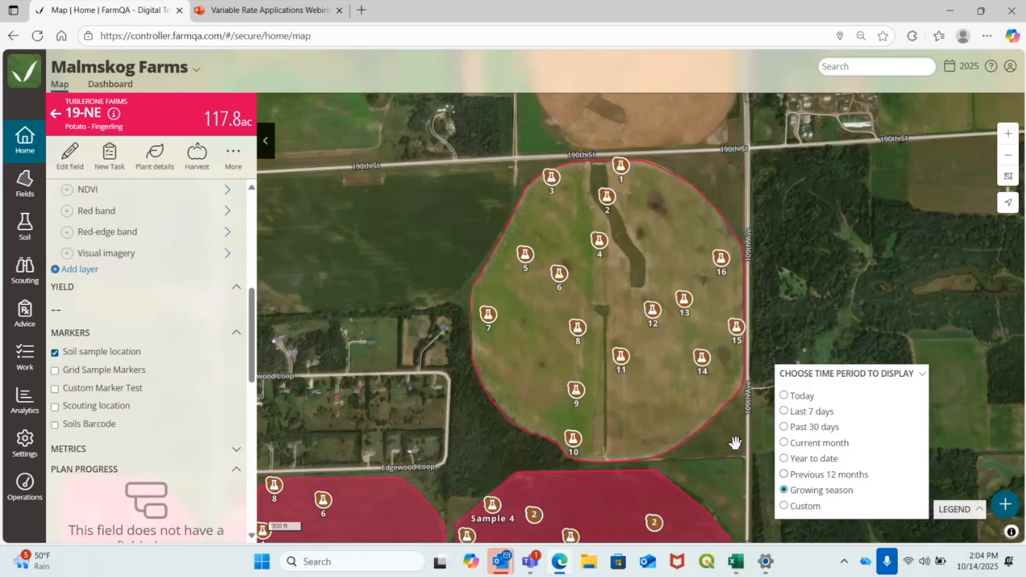
Review the soil sample results for field 19-NE, from the macro-nutrients across to the chemical values
click(18, 224)
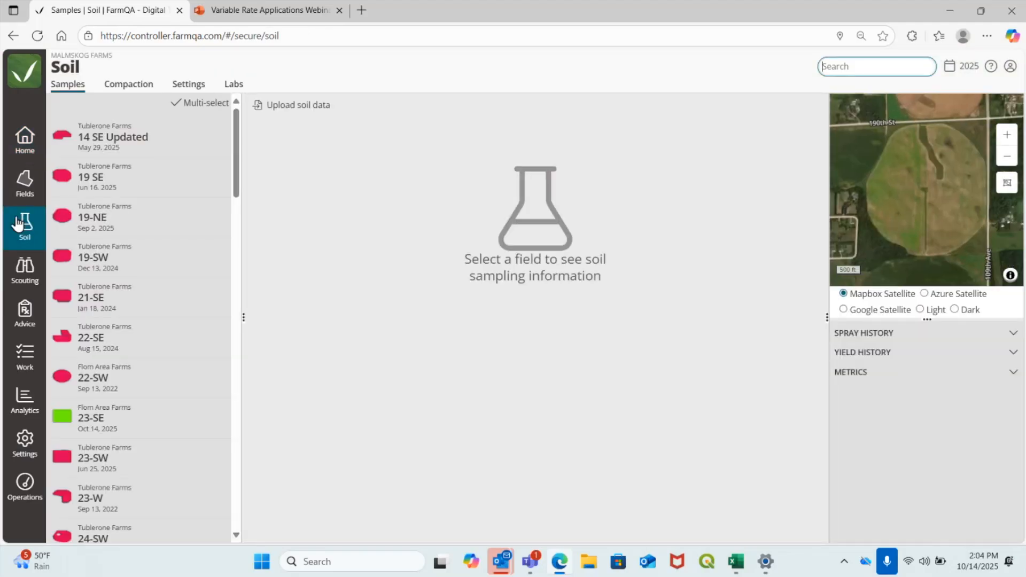
click(140, 227)
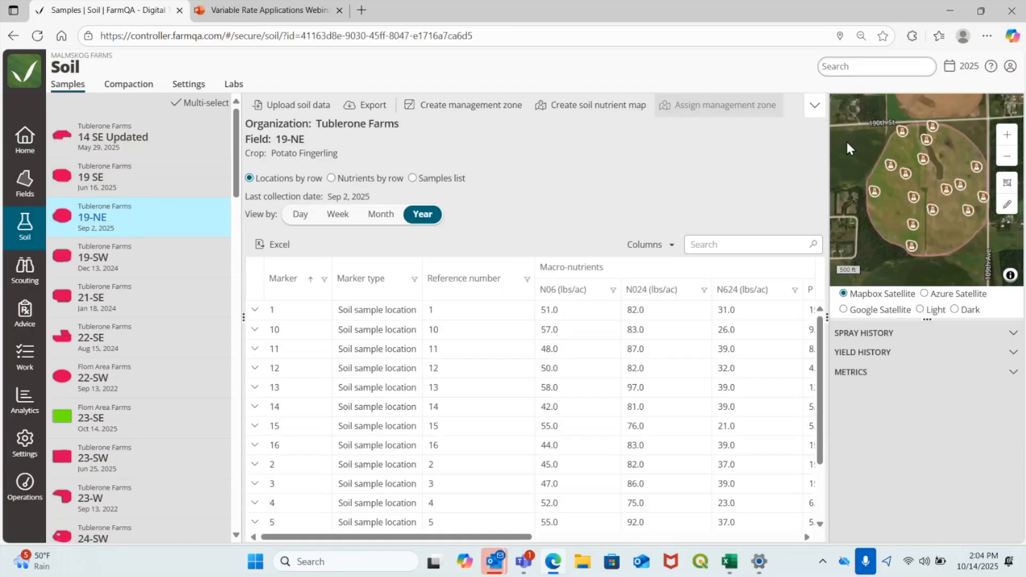
scroll(726, 393, right, 3)
scroll(726, 392, right, 5)
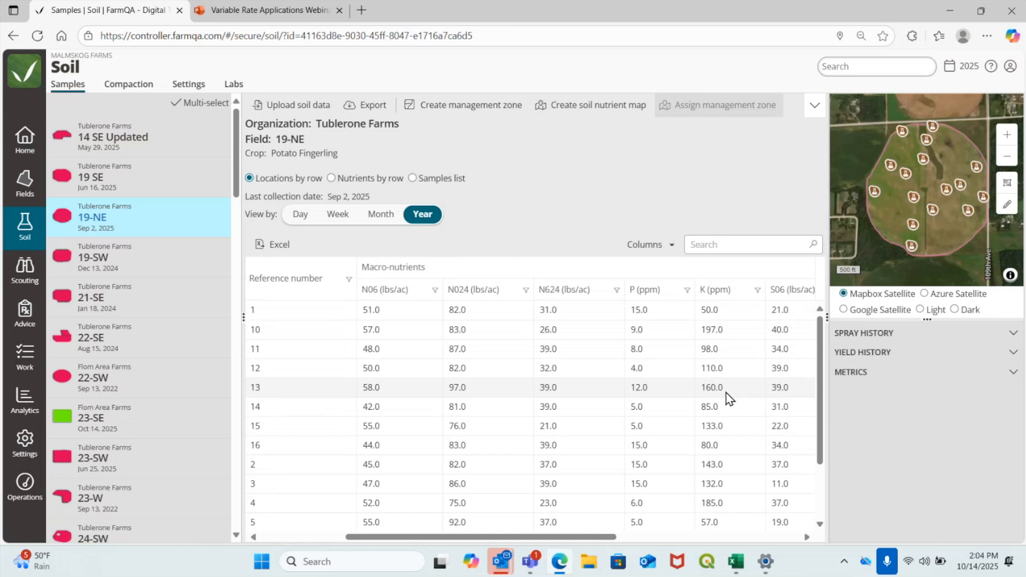
scroll(726, 392, right, 5)
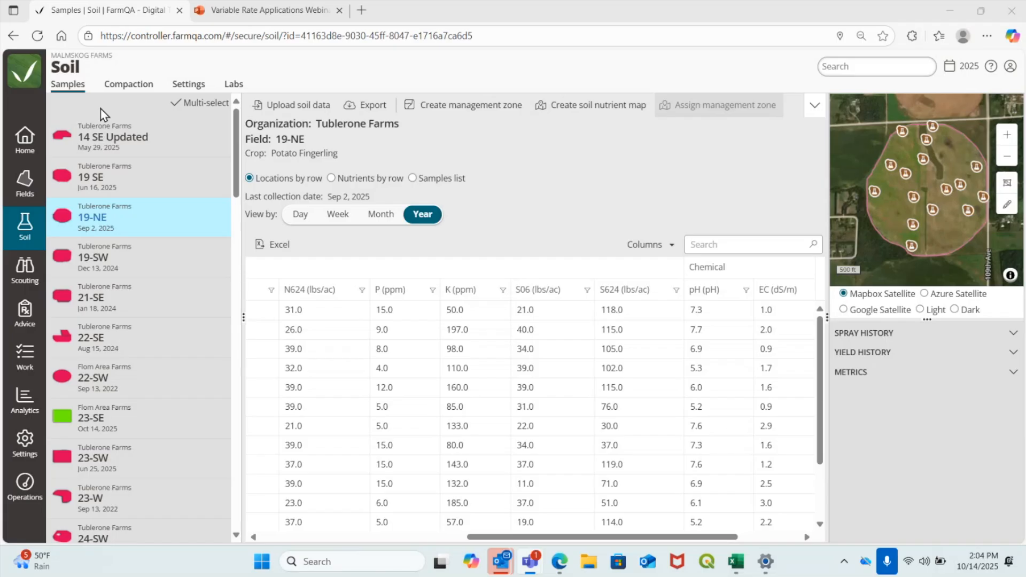
Start a new zone creation profile among the field layer profiles and name it Demo Test
click(27, 182)
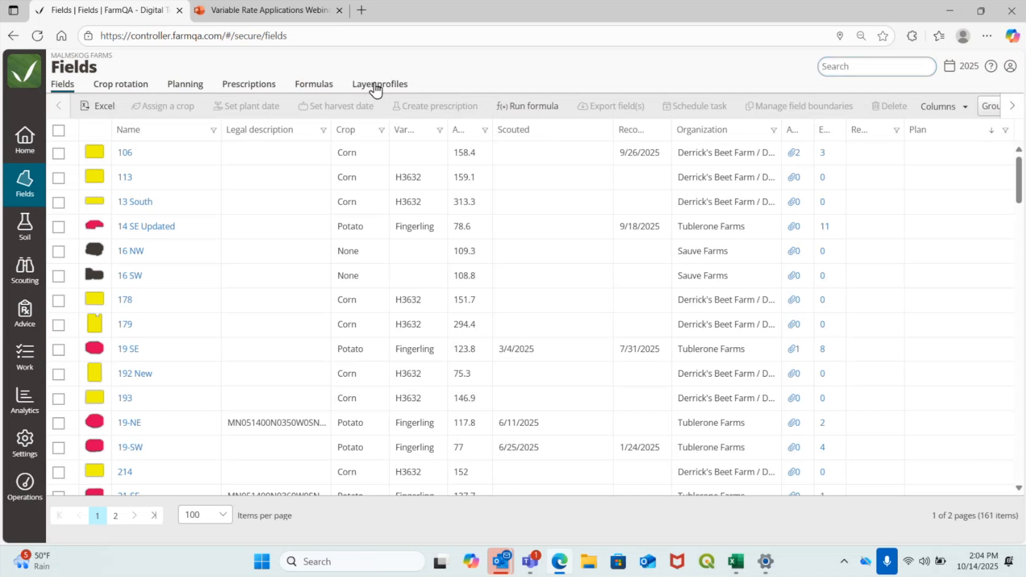
click(374, 87)
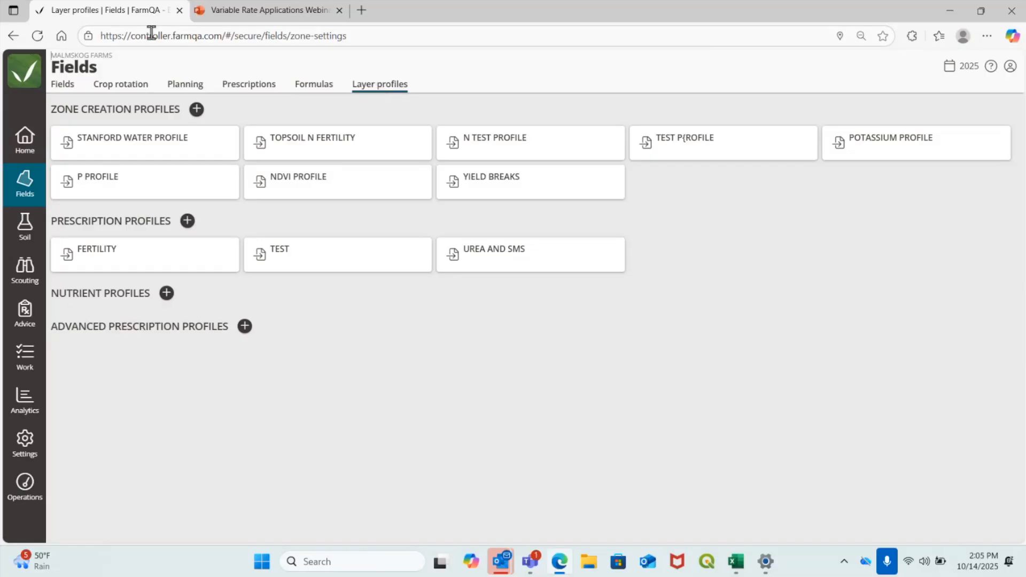
click(327, 157)
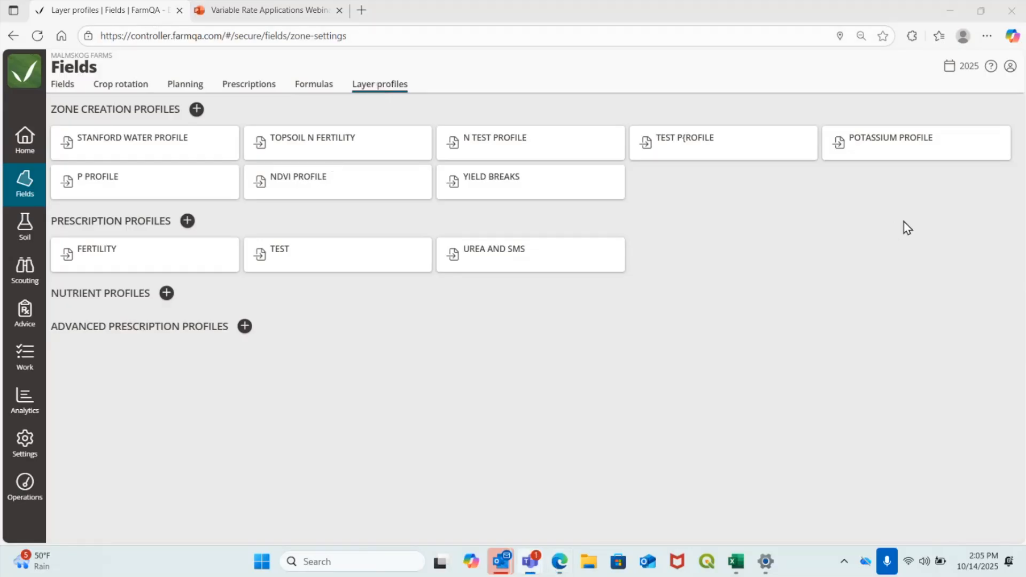
click(196, 109)
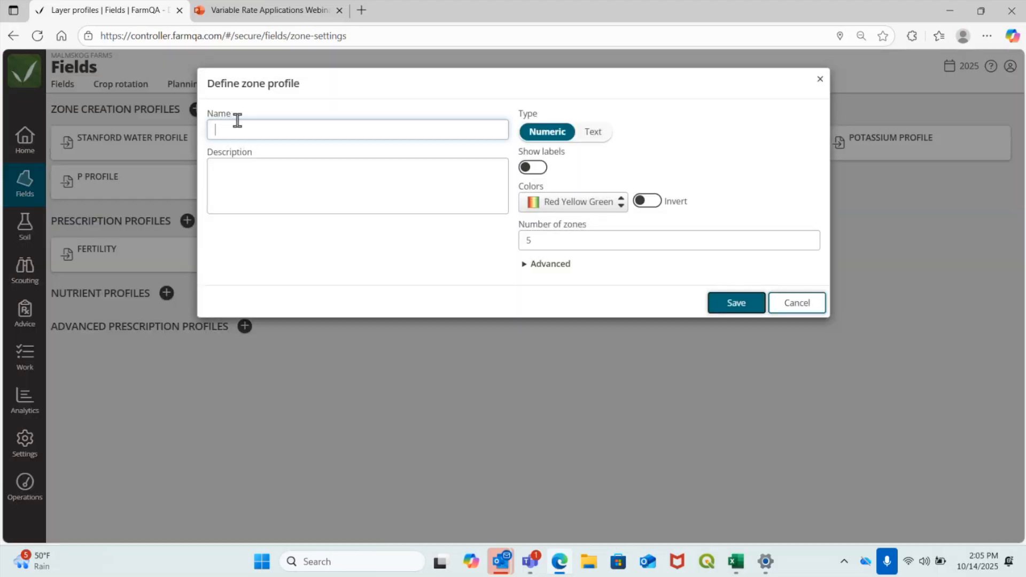
text(Demo Test)
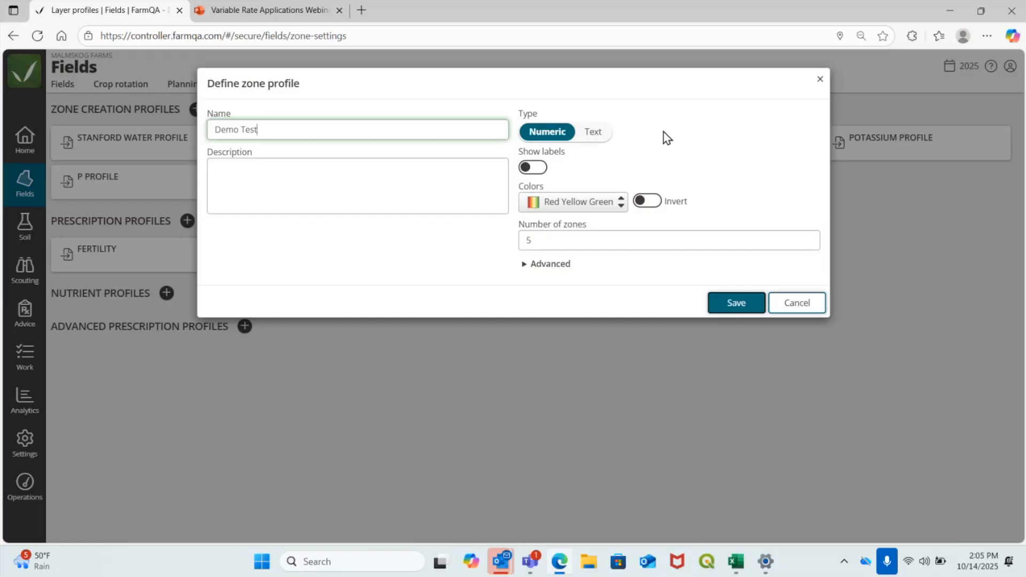
Set the zone profile type to Numeric with labels shown, and expand its advanced settings
click(594, 134)
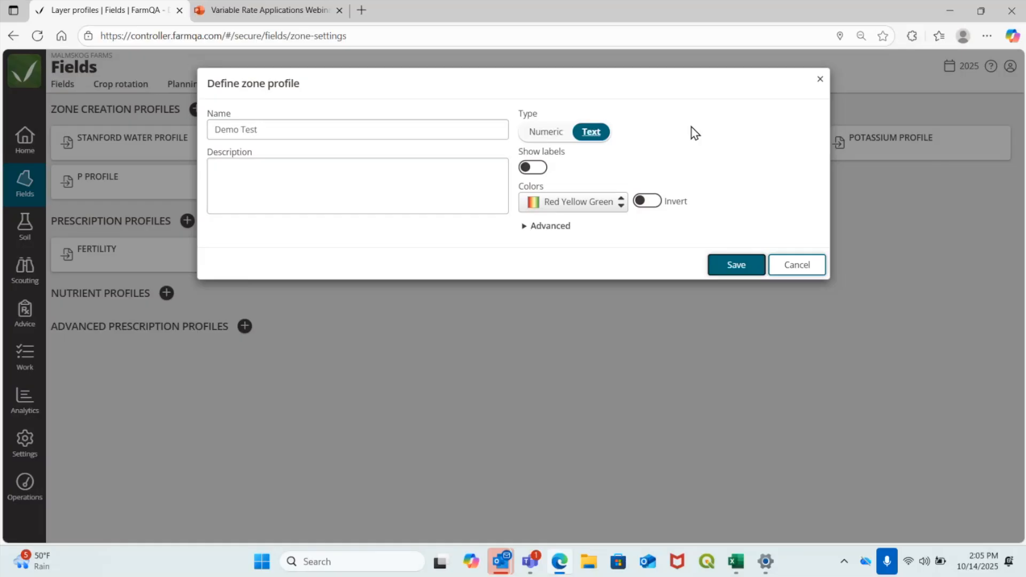
click(548, 133)
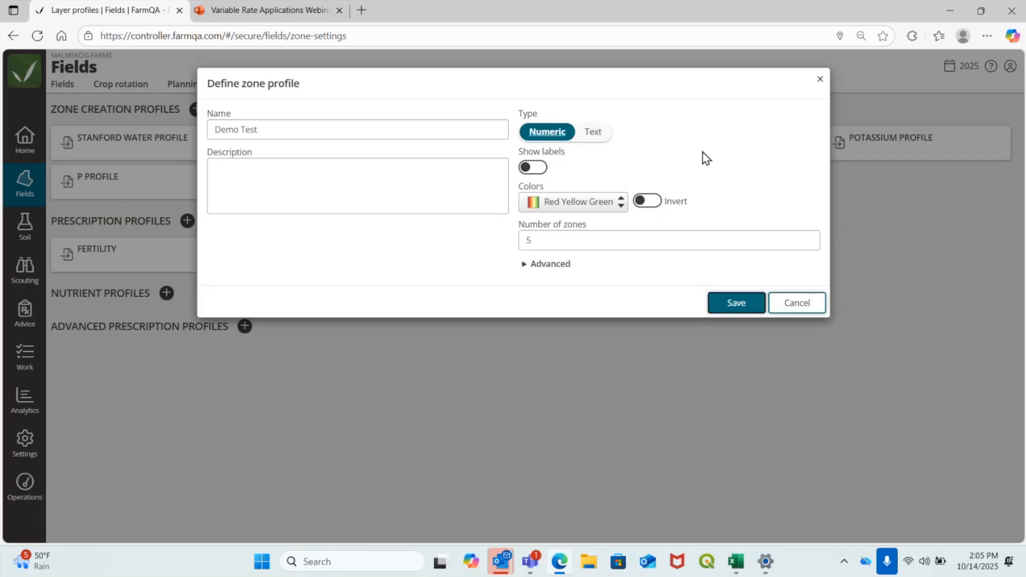
click(538, 169)
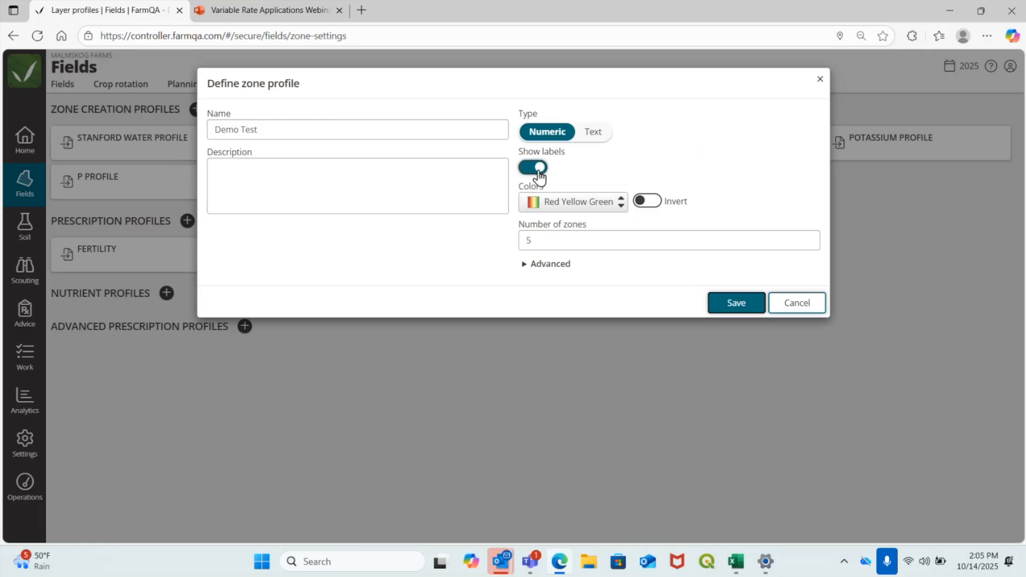
click(541, 209)
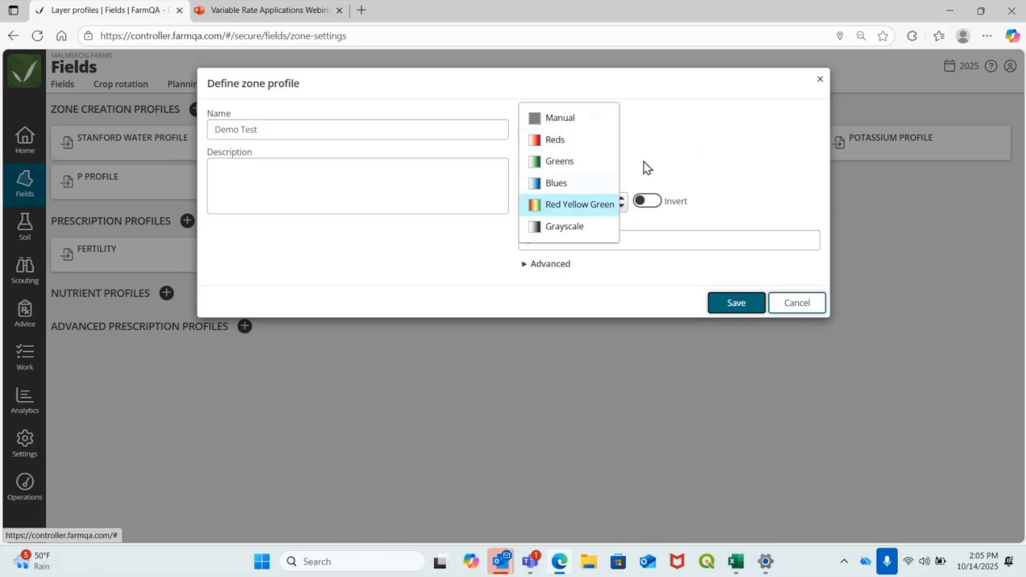
click(711, 165)
click(550, 265)
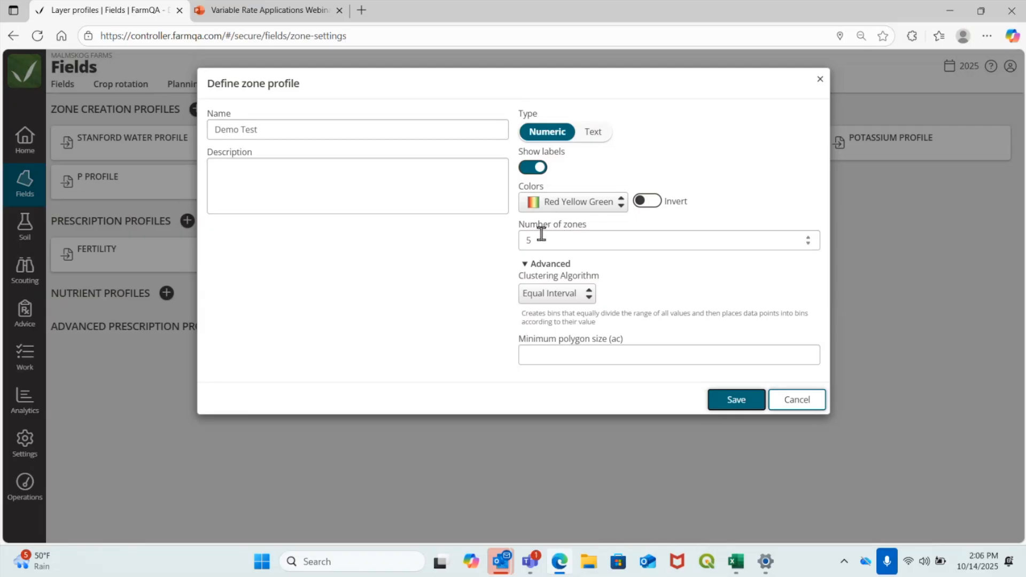
Try the Quantiles, Natural Breaks and Zone per shape clustering algorithms, and return the profile to Equal Interval
click(571, 300)
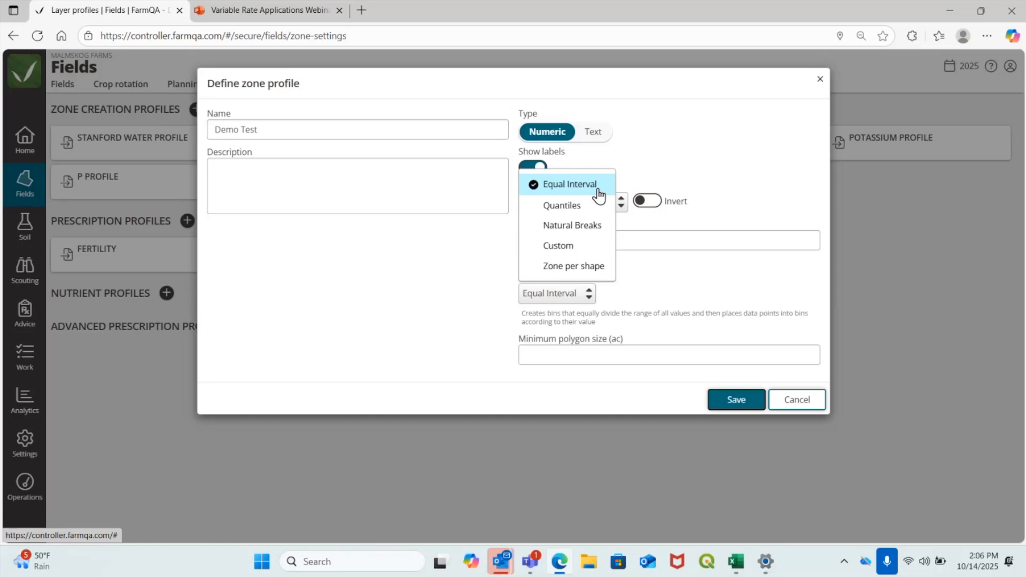
click(764, 176)
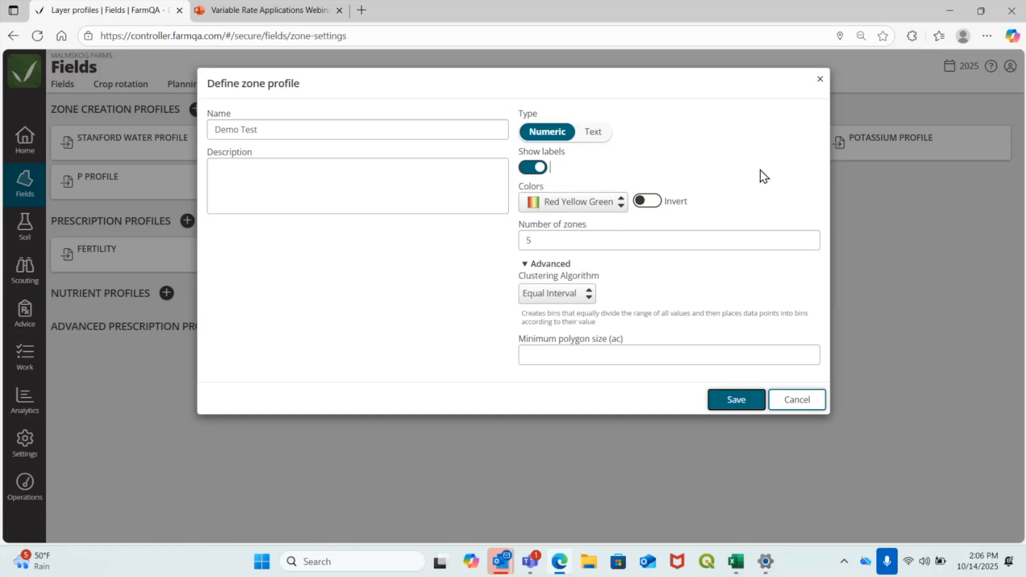
click(556, 300)
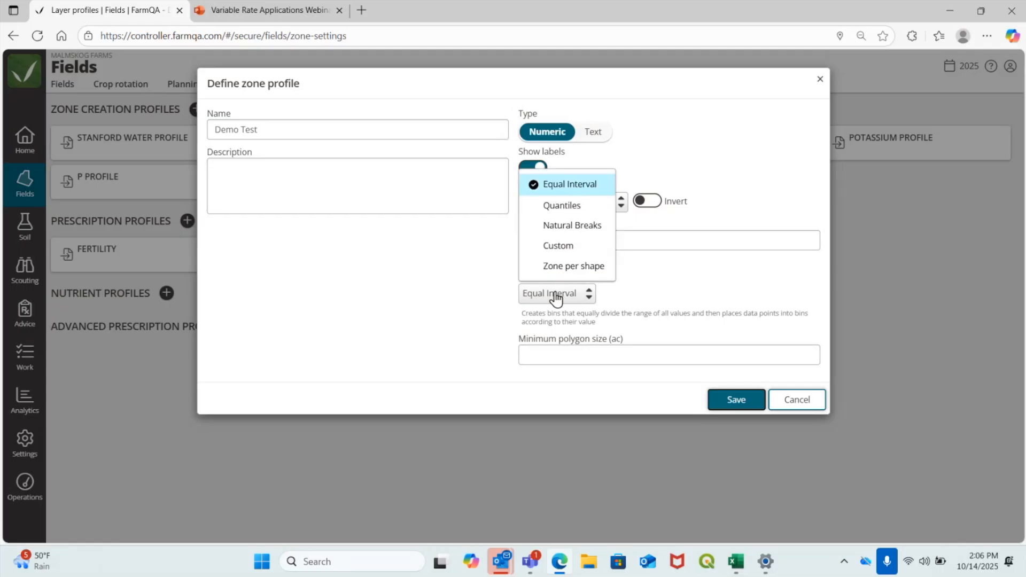
click(583, 207)
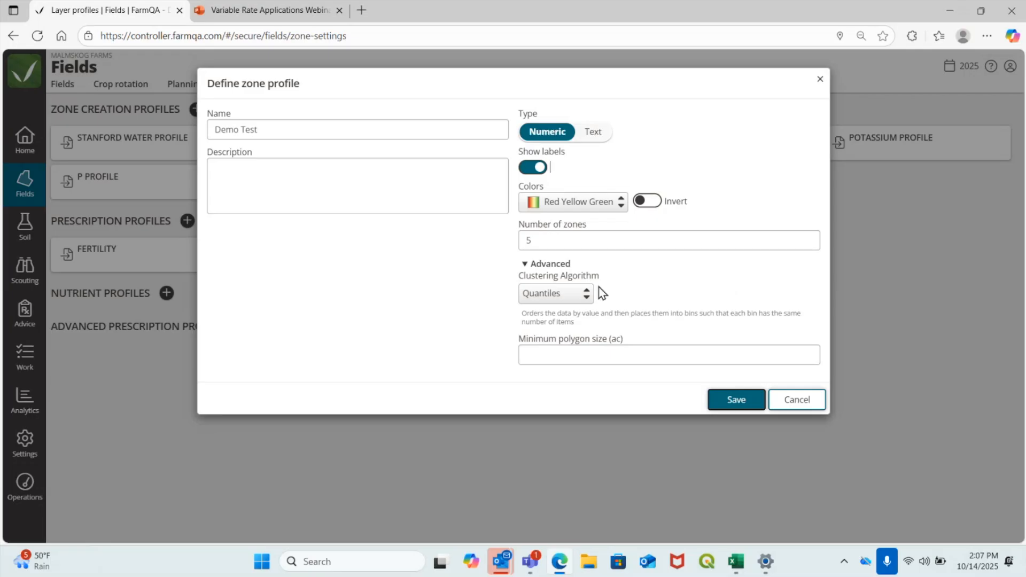
click(562, 296)
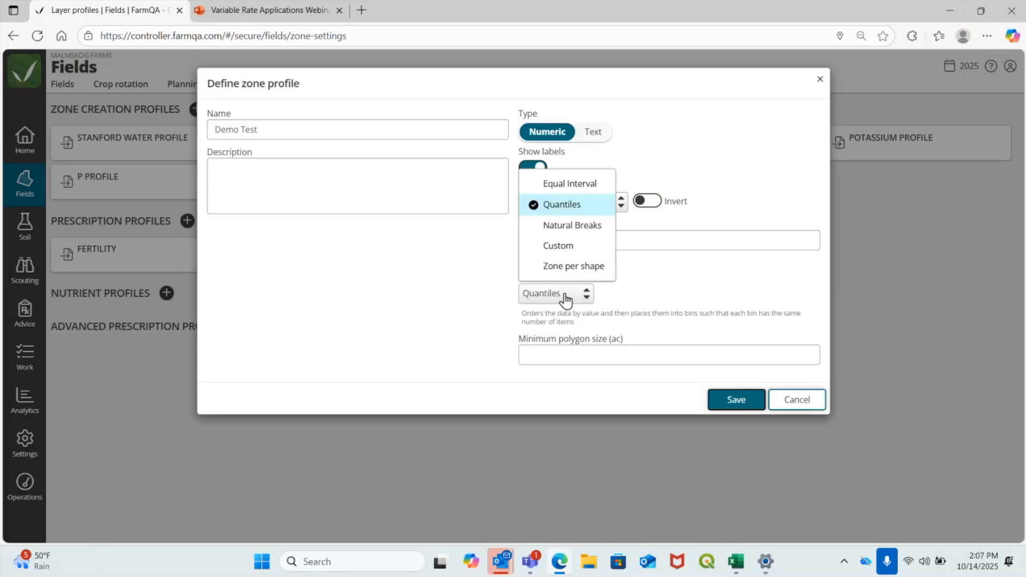
click(592, 239)
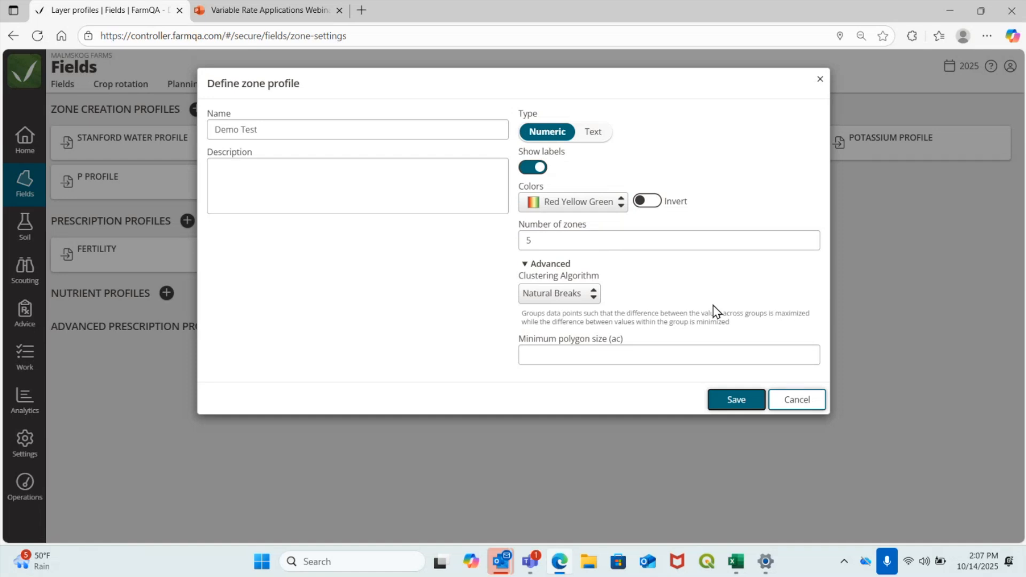
click(588, 298)
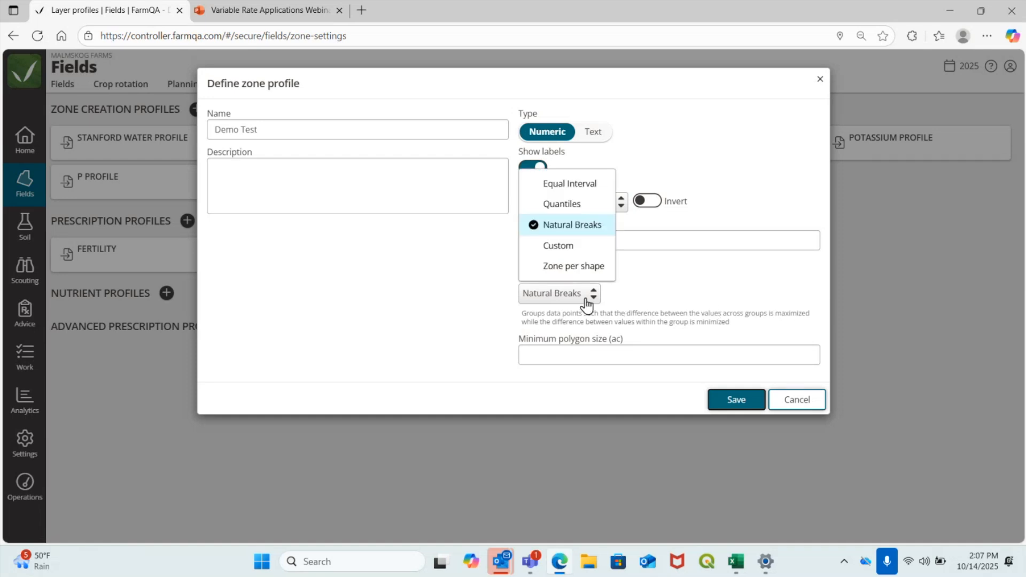
click(591, 267)
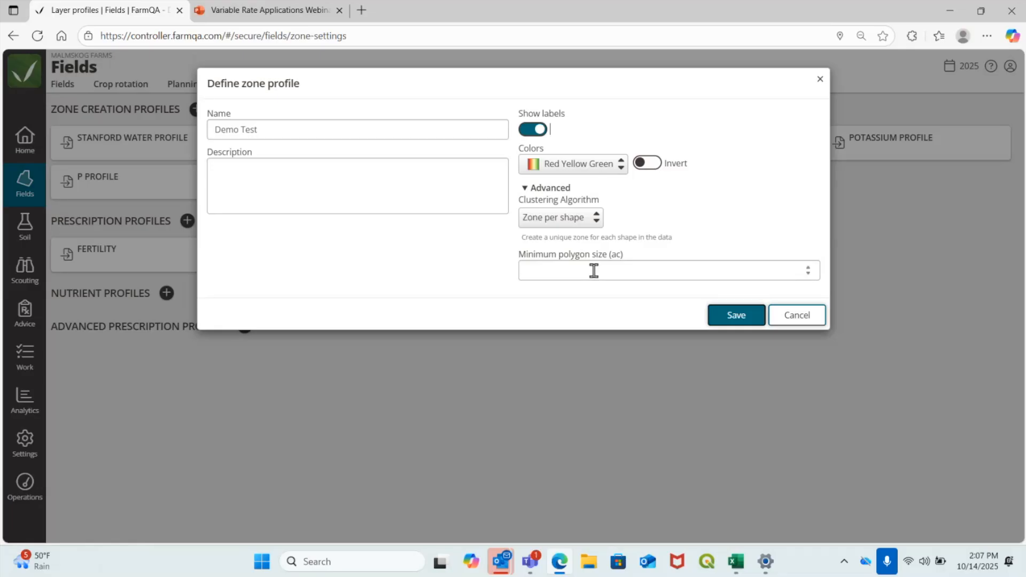
click(587, 218)
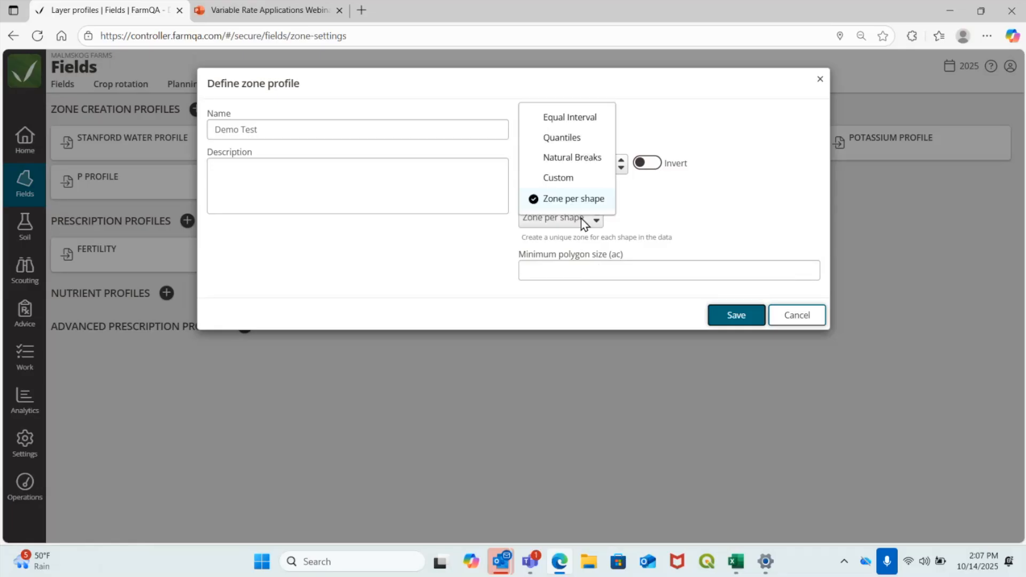
click(557, 118)
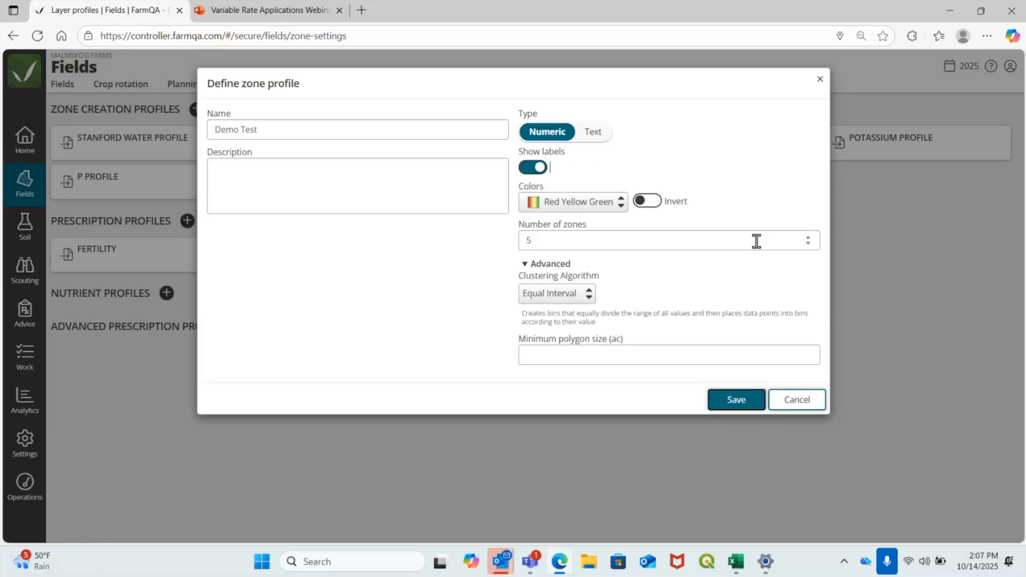
Set the profile's minimum polygon size to 1 ac and save the profile
click(649, 353)
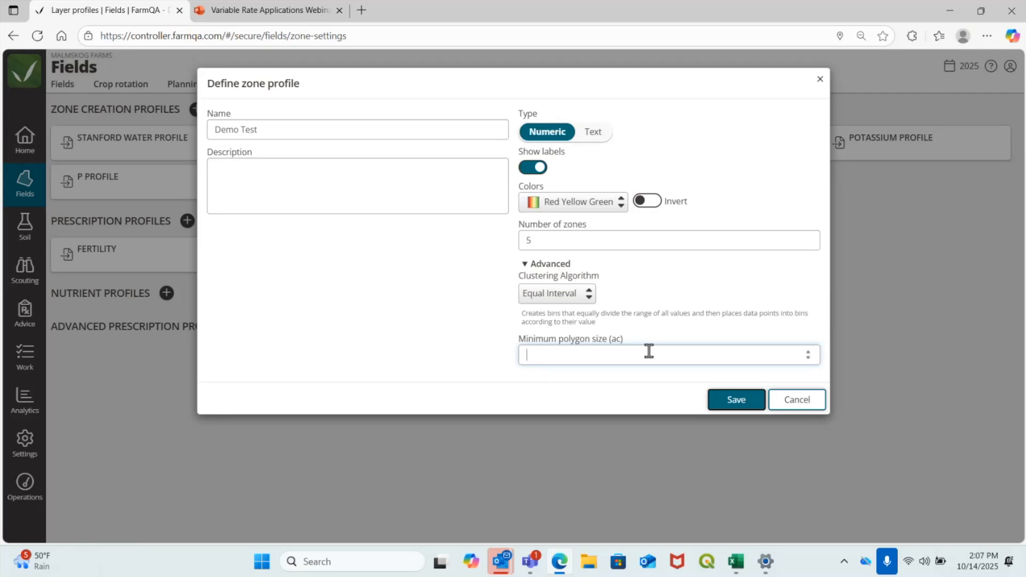
text(1)
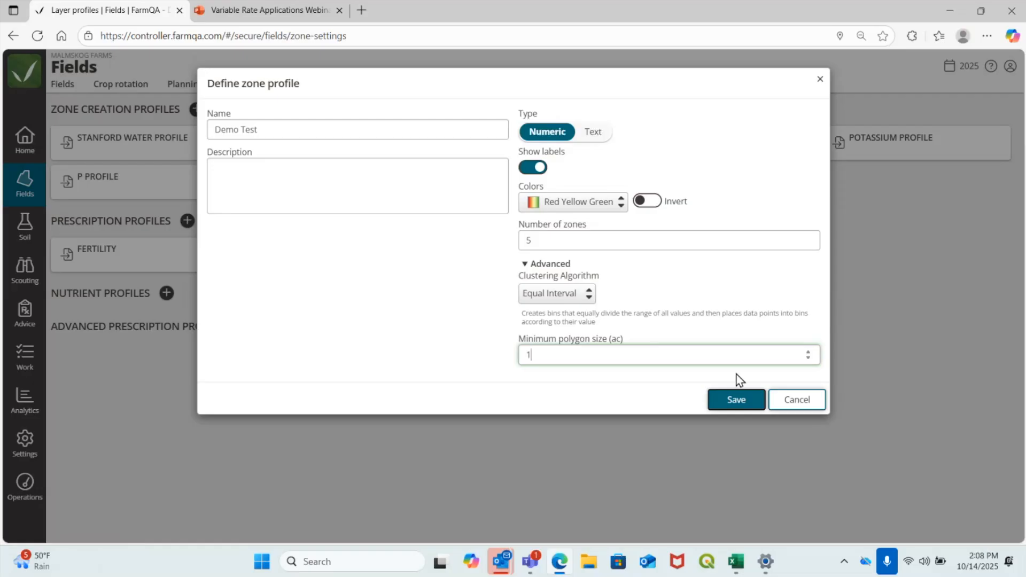
click(736, 400)
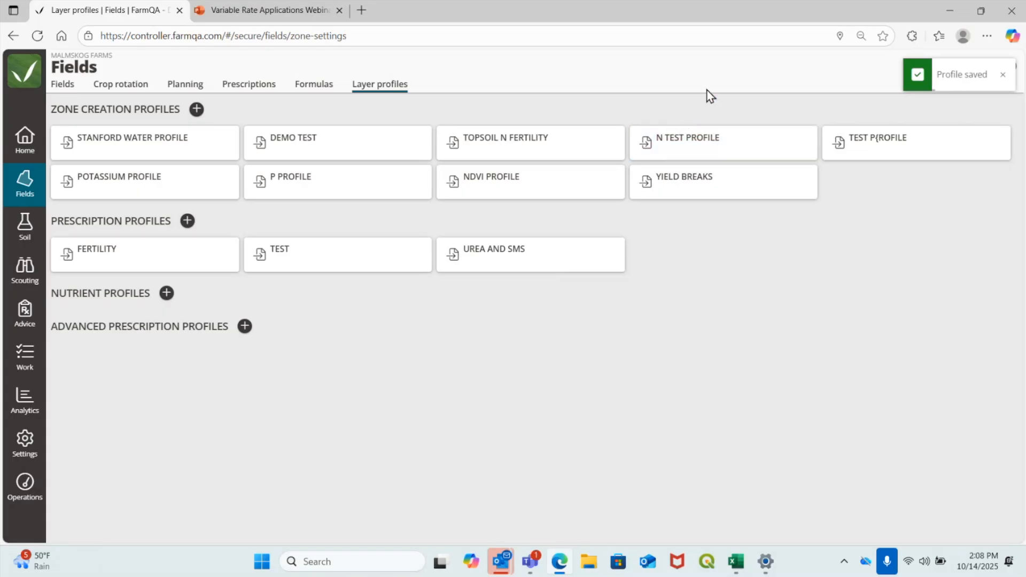
Start a management zone from field 19-NE's soil samples and apply the Demo Test profile to it
click(24, 235)
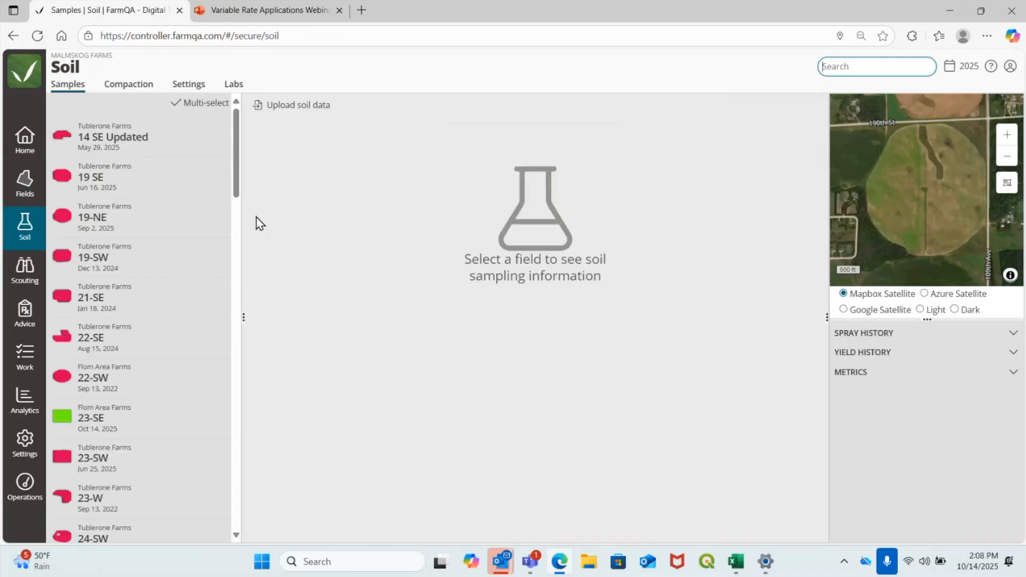
click(163, 219)
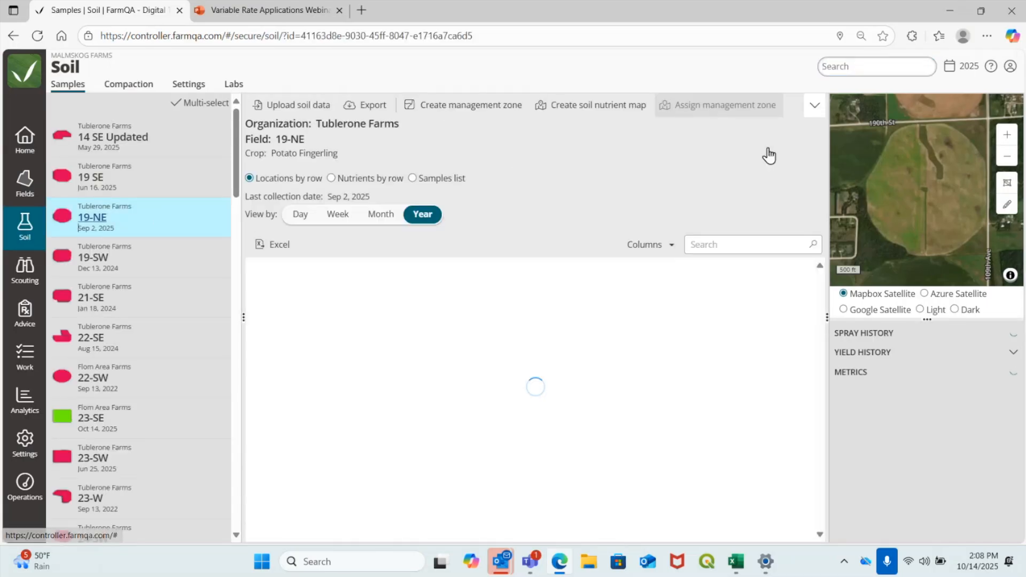
click(473, 107)
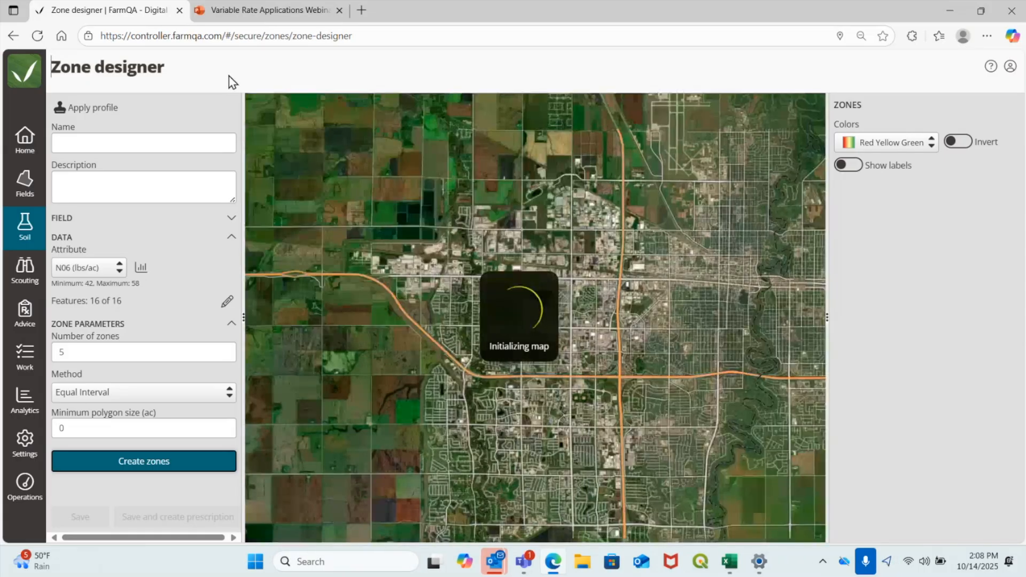
click(102, 109)
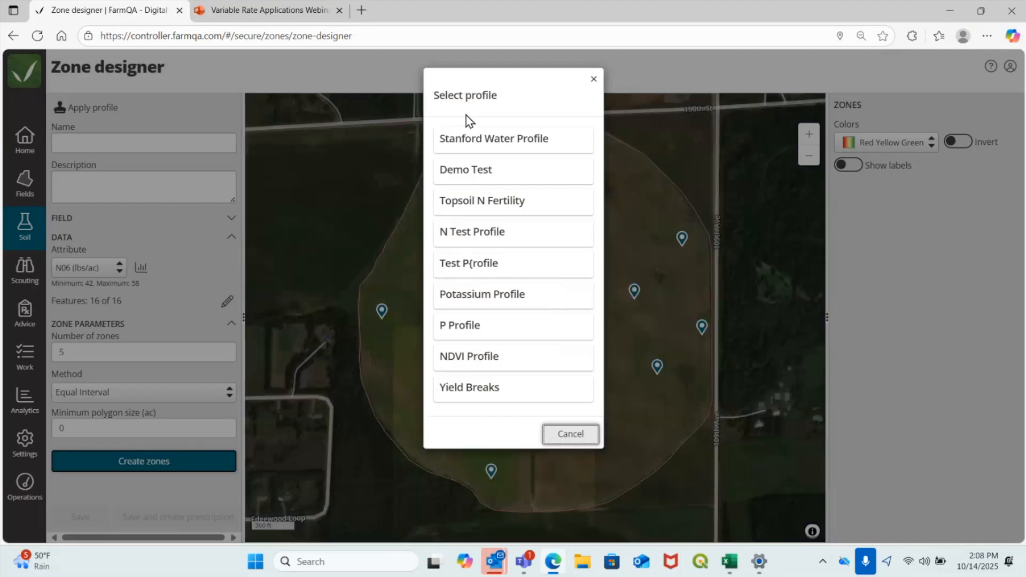
click(487, 170)
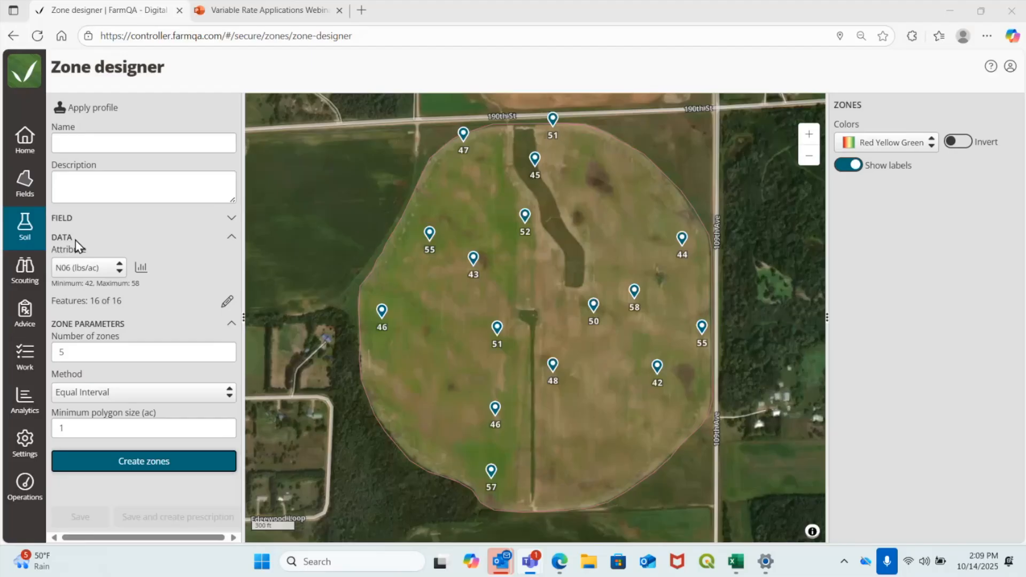
Check the available soil attributes and view the histogram for N06 (lbs/ac)
click(84, 271)
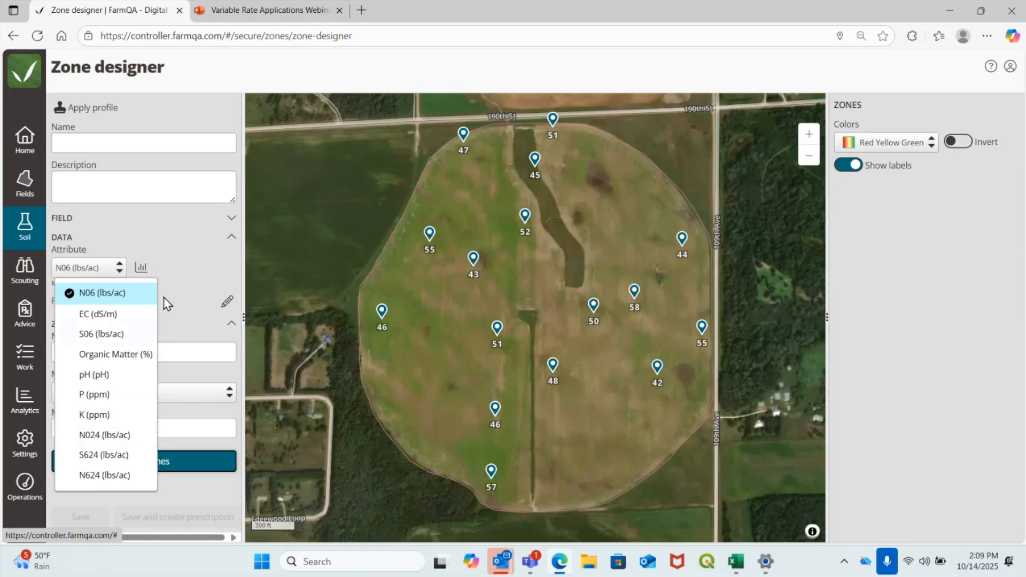
click(188, 293)
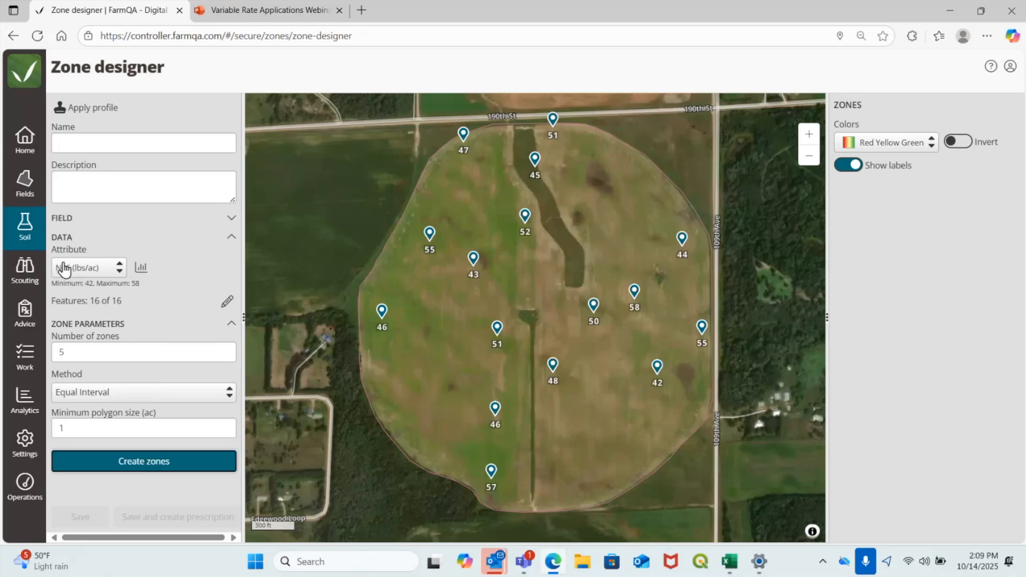
click(142, 268)
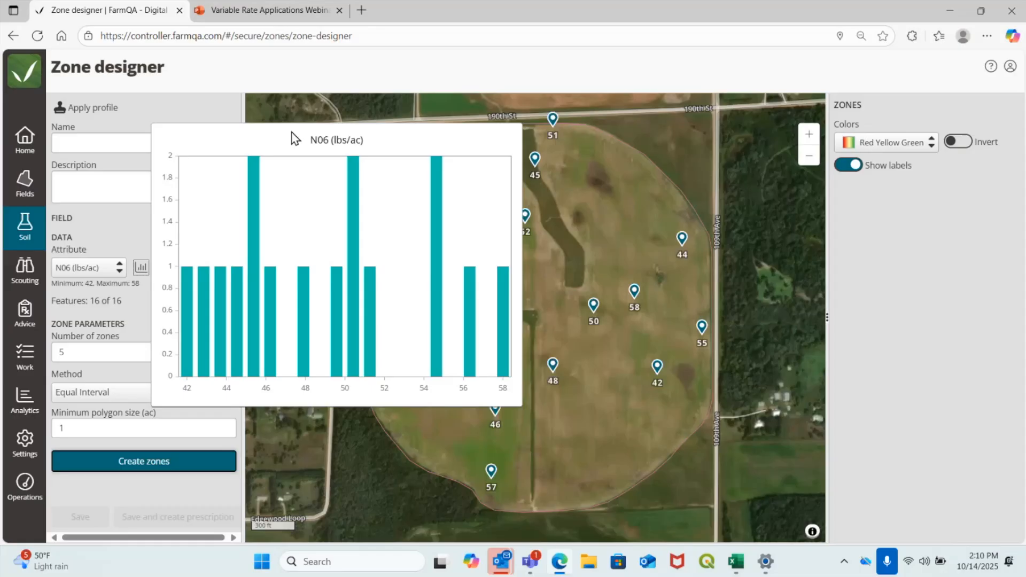
Set the zone method to Natural Breaks and review the N06 (lbs/ac) histogram again
mouse_move(258, 195)
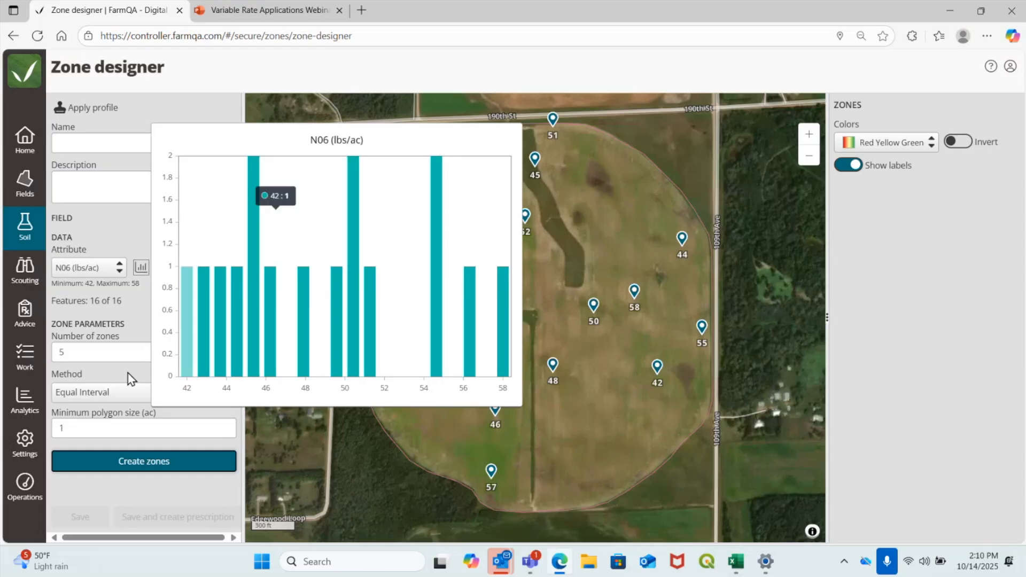
click(107, 395)
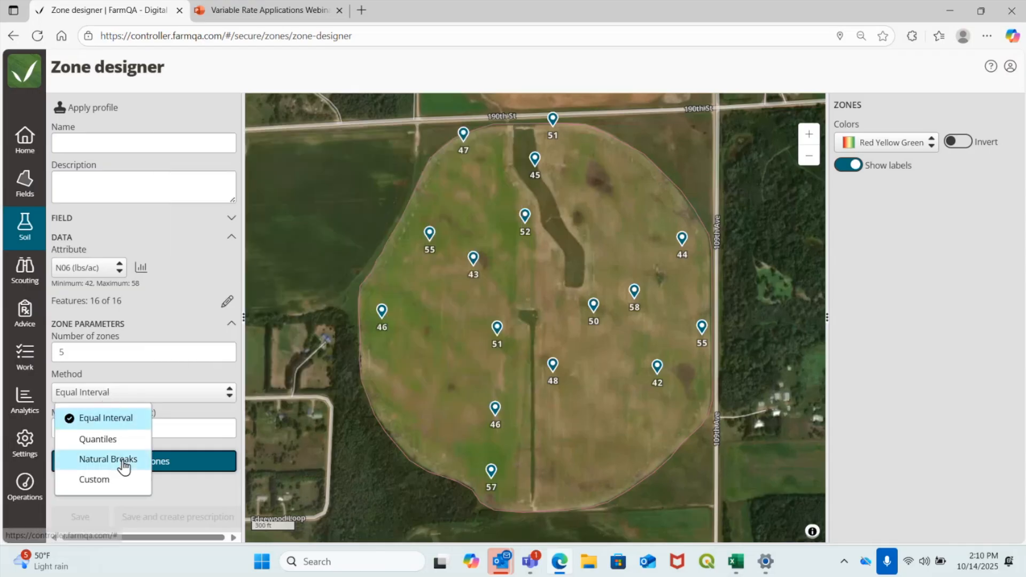
click(102, 459)
click(140, 268)
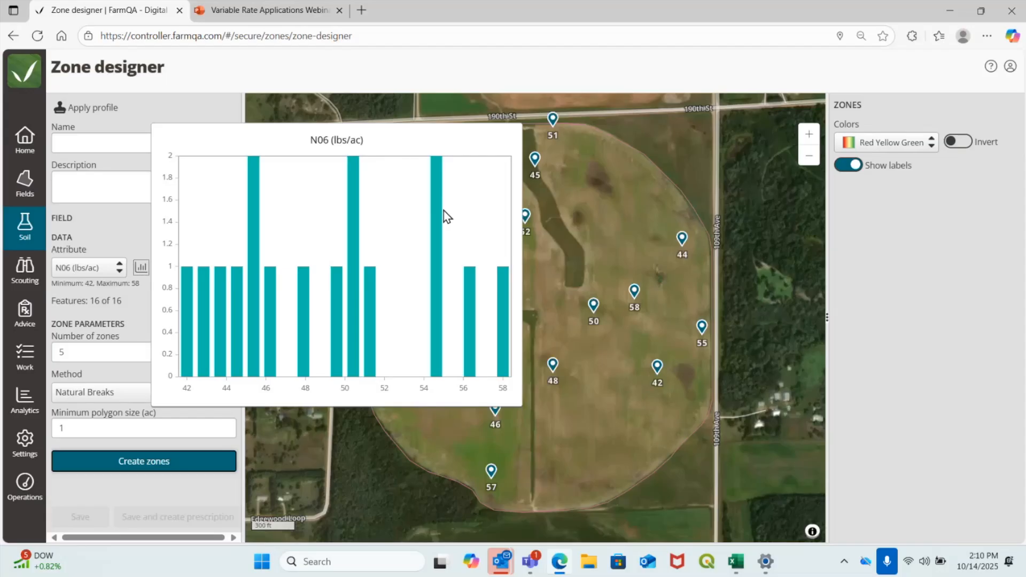
click(128, 230)
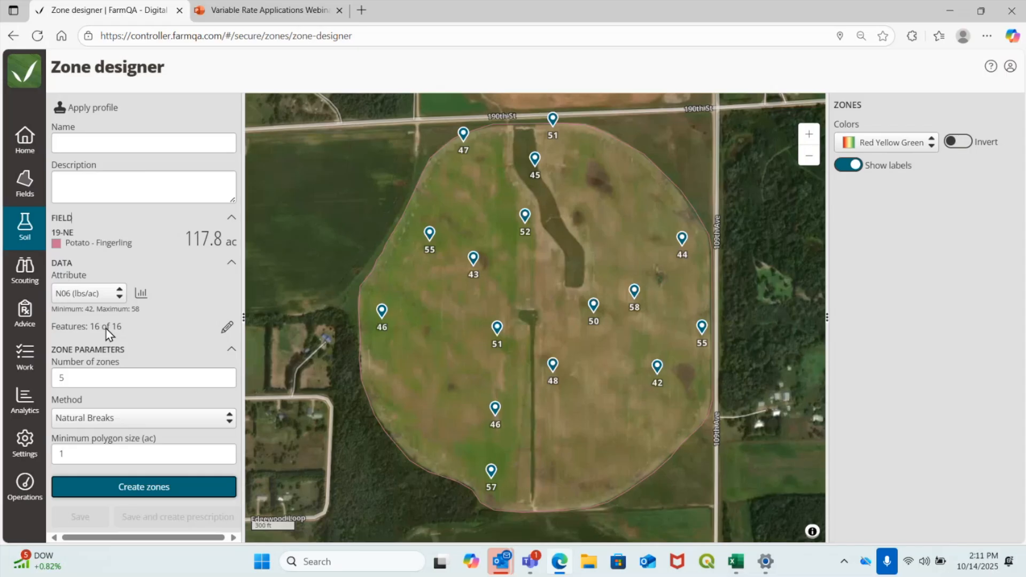
Exclude the sample point labelled 45, in the dark strip at the field's north end, from the features used for zoning
click(226, 328)
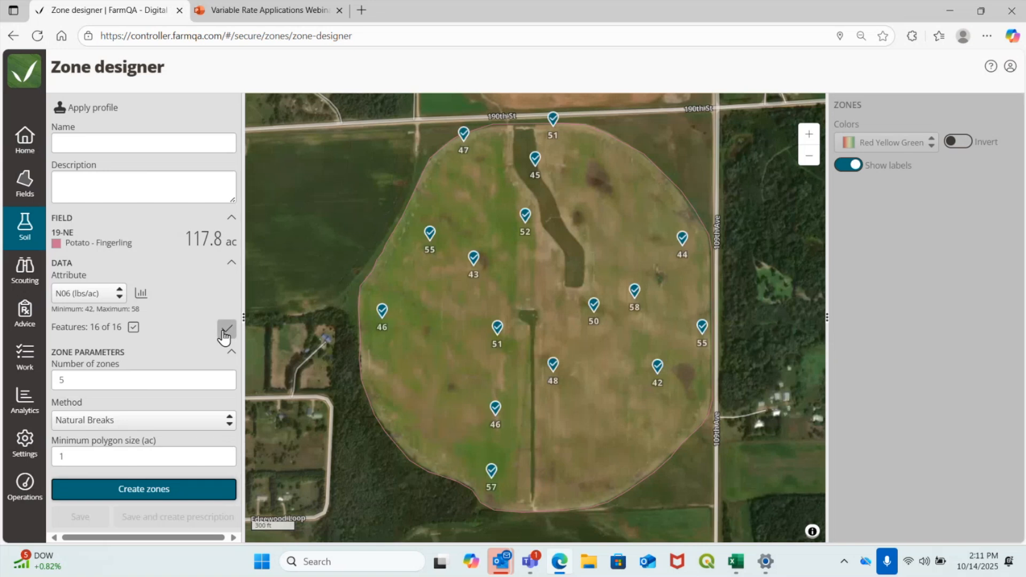
click(382, 313)
click(465, 149)
click(554, 123)
click(382, 311)
scroll(544, 146, up, 2)
scroll(543, 146, up, 1)
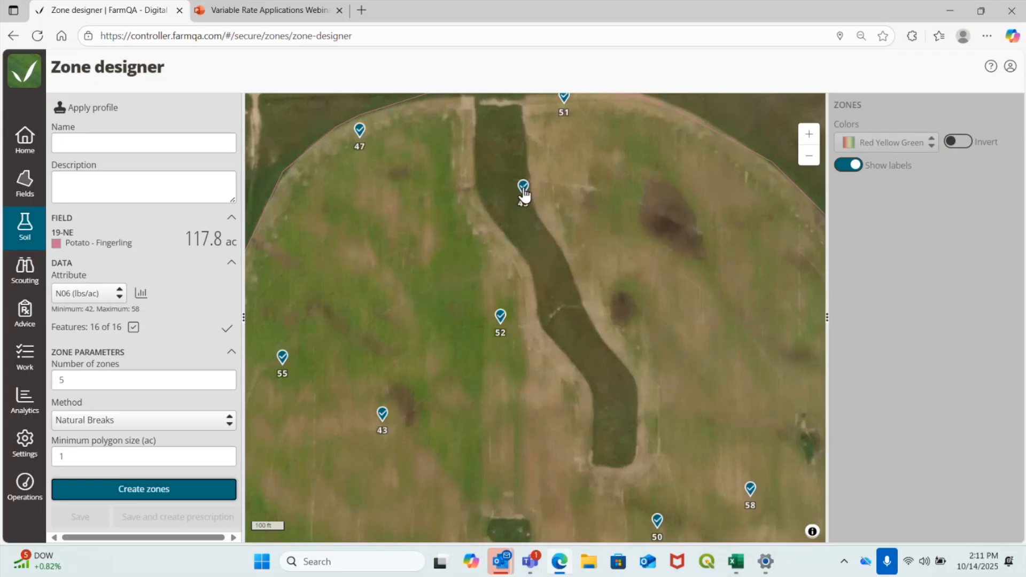
scroll(610, 213, down, 1)
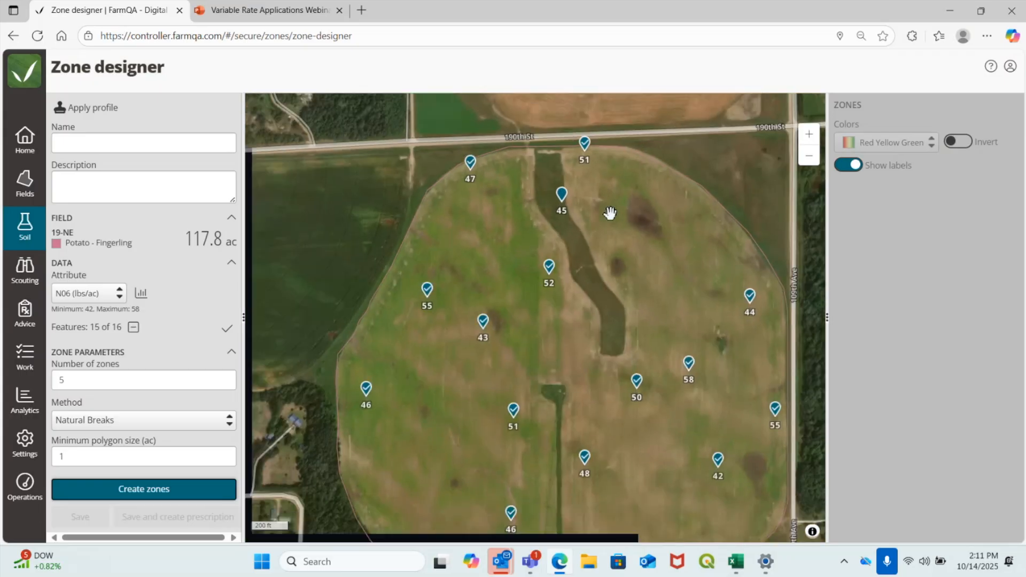
scroll(609, 212, down, 1)
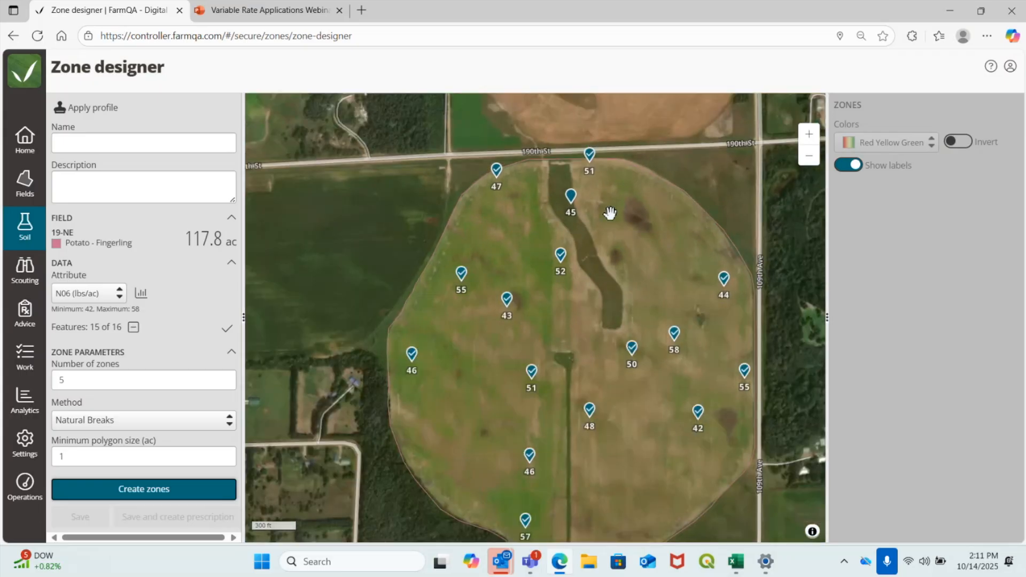
drag(389, 218, 366, 171)
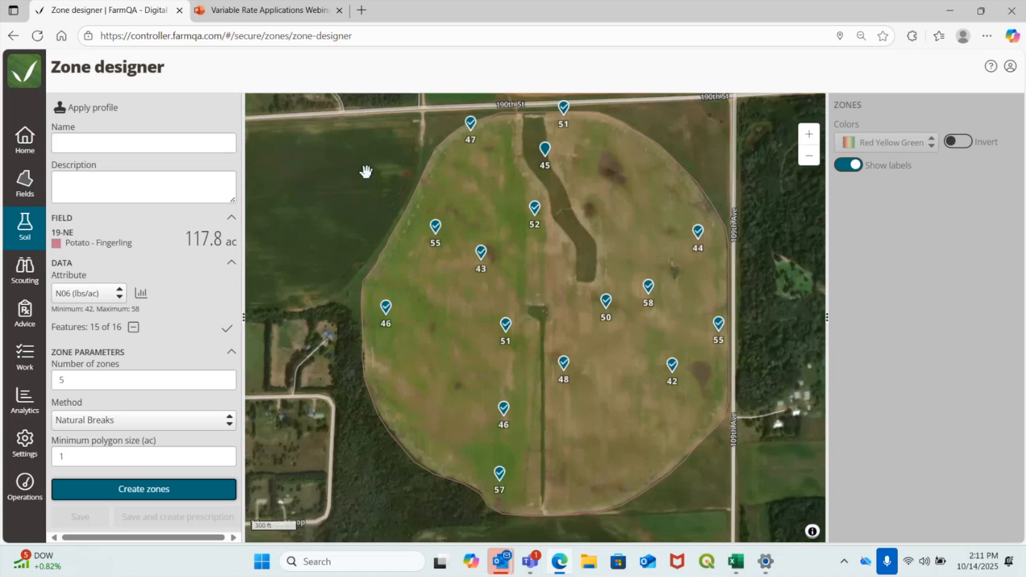
click(226, 328)
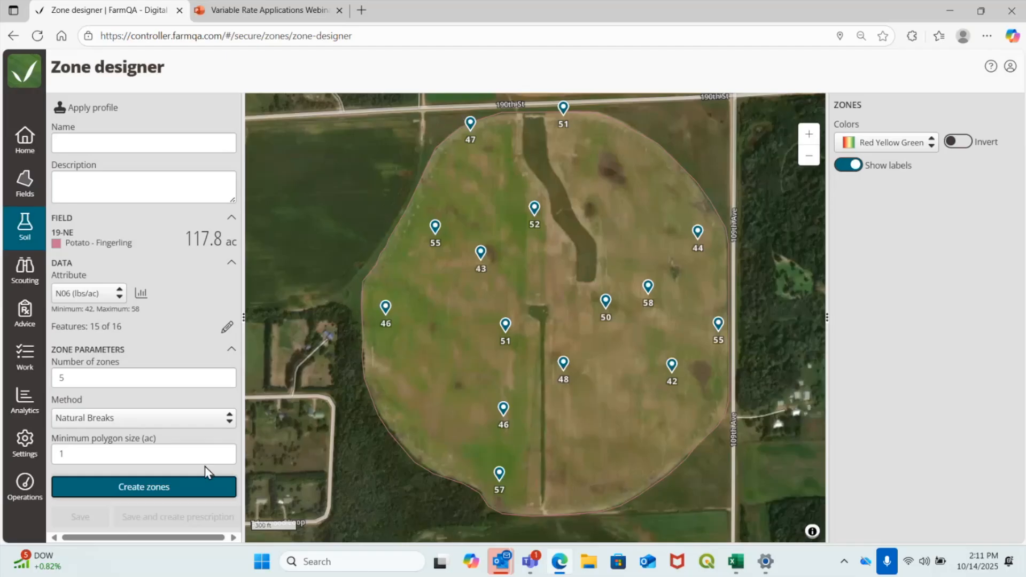
Create the zones from the remaining sample points and examine each zone's acreage in the summary chart
click(182, 487)
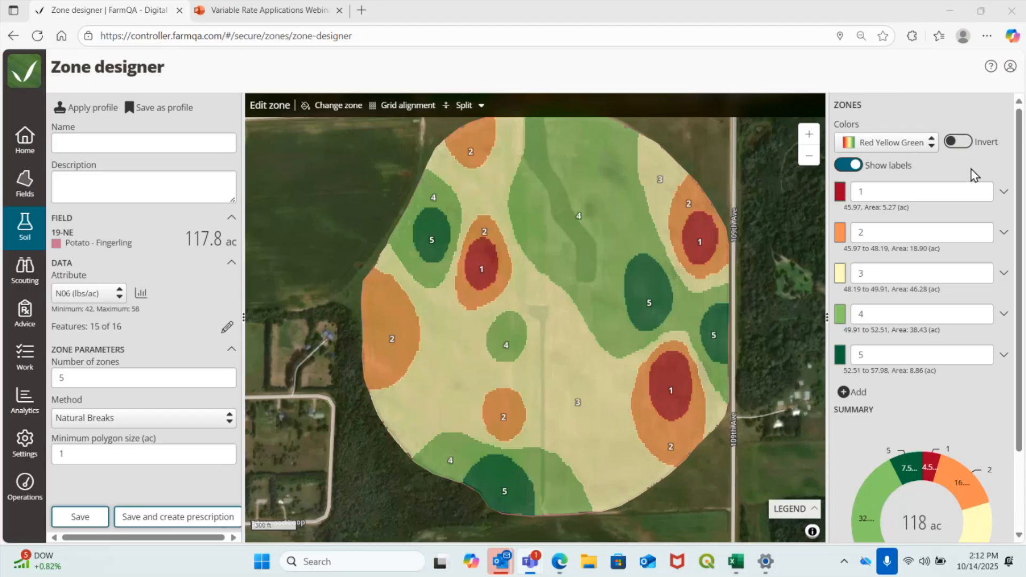
scroll(973, 174, down, 2)
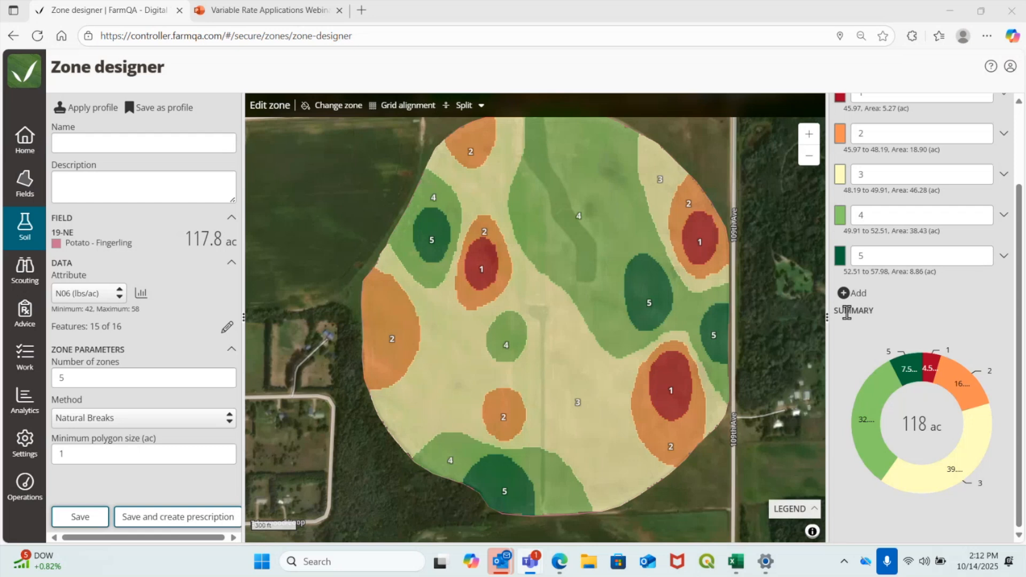
mouse_move(929, 480)
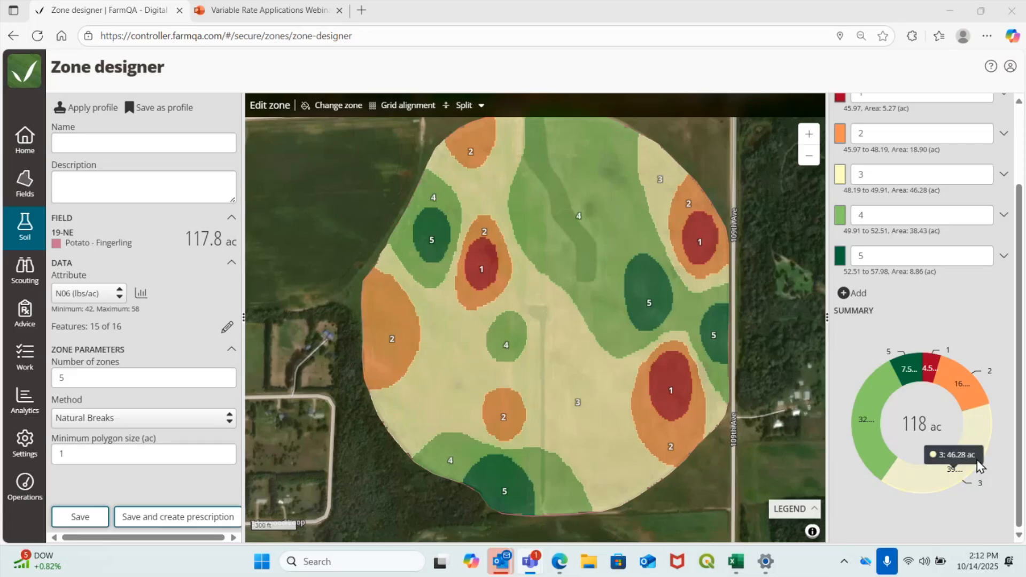
mouse_move(892, 463)
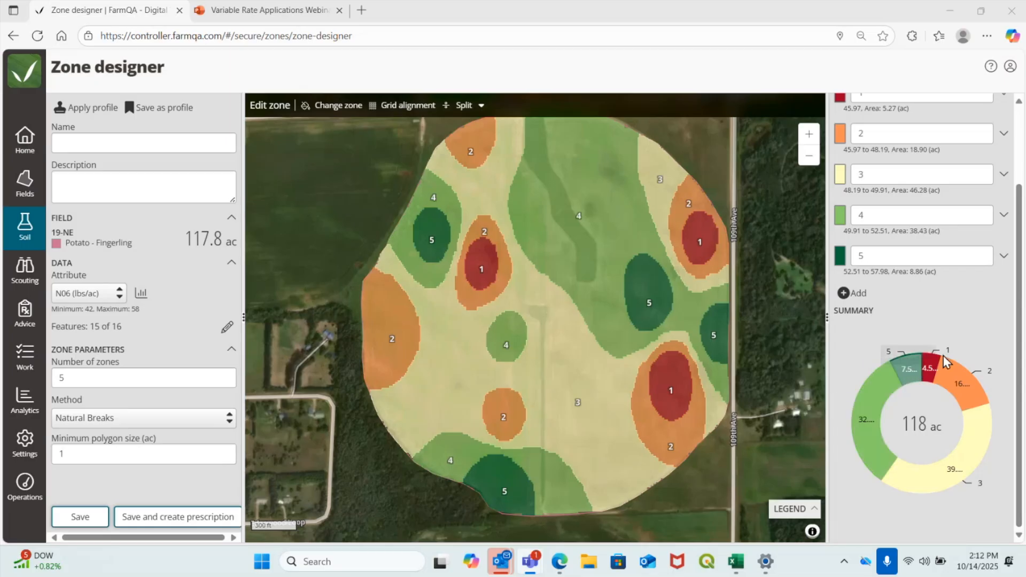
mouse_move(965, 374)
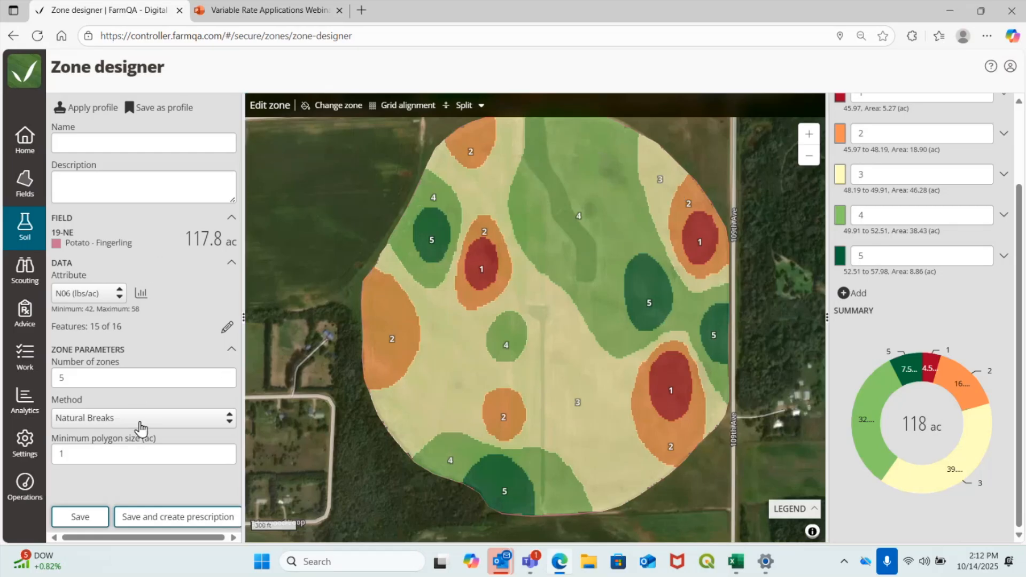
Switch the zone method to Custom and update the zones with breaks at about 44.50, 47.02, 50.52 and 55.44
click(140, 419)
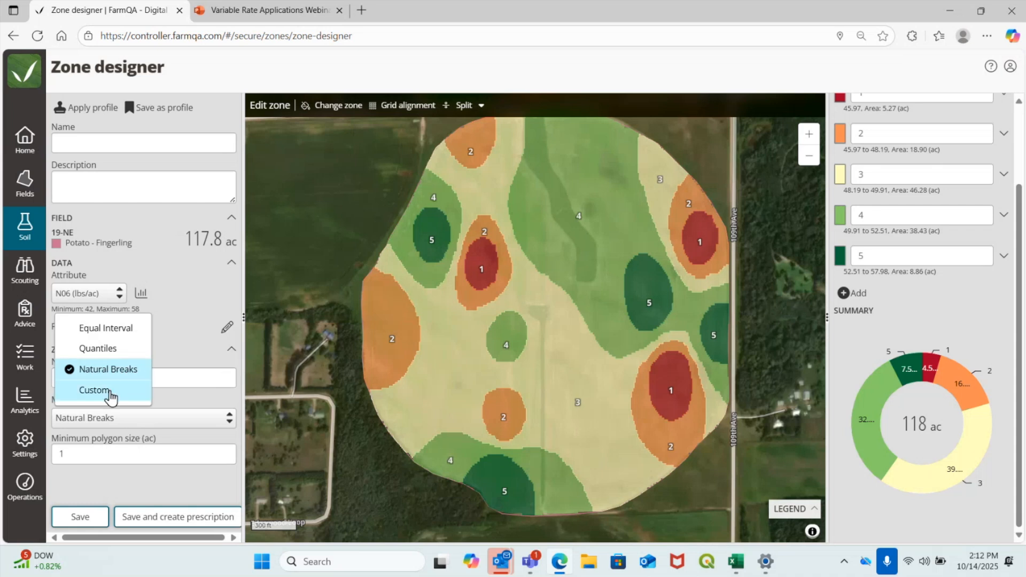
click(107, 394)
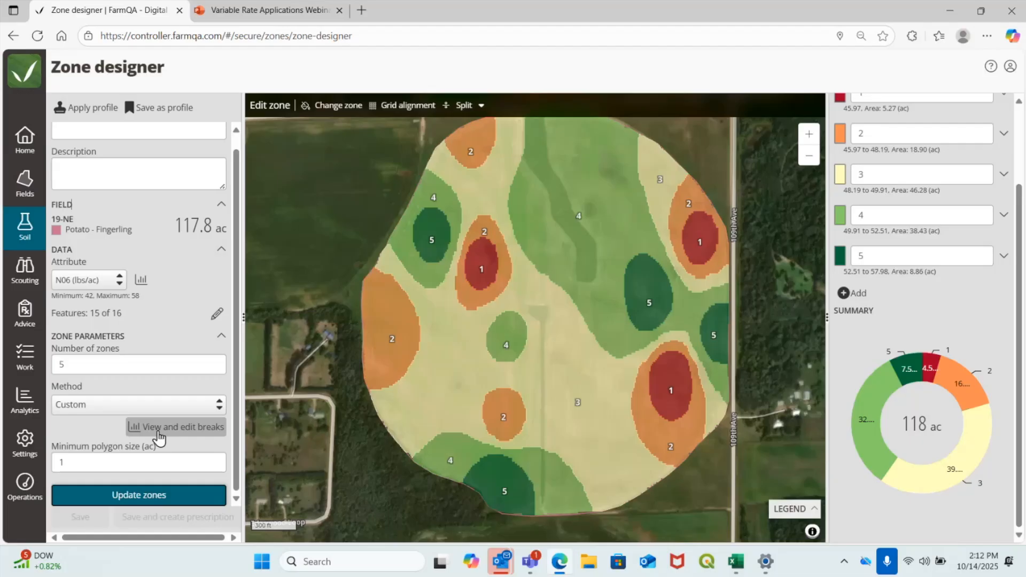
click(159, 427)
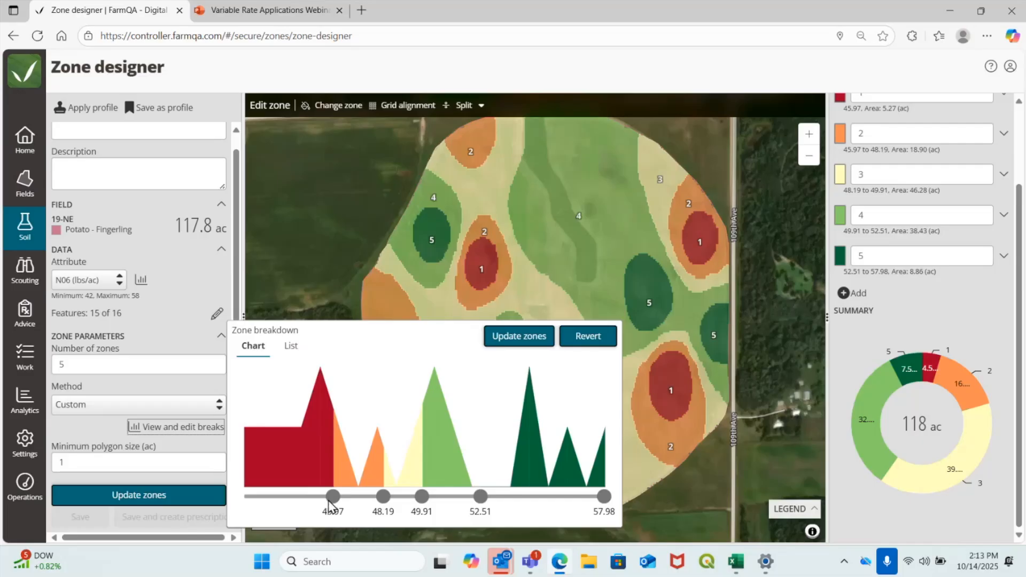
drag(330, 502, 300, 505)
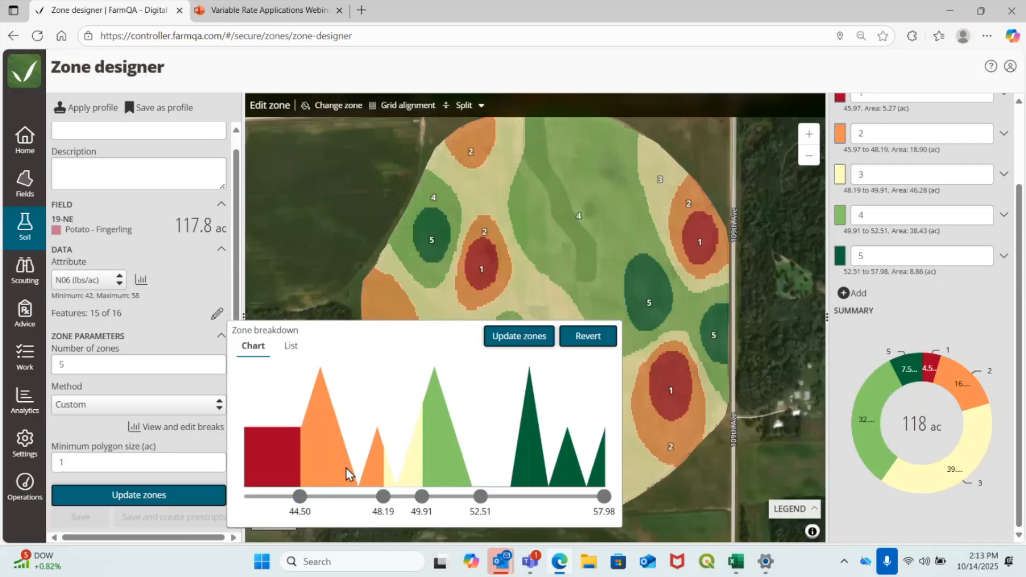
drag(383, 502, 357, 503)
drag(426, 504, 555, 496)
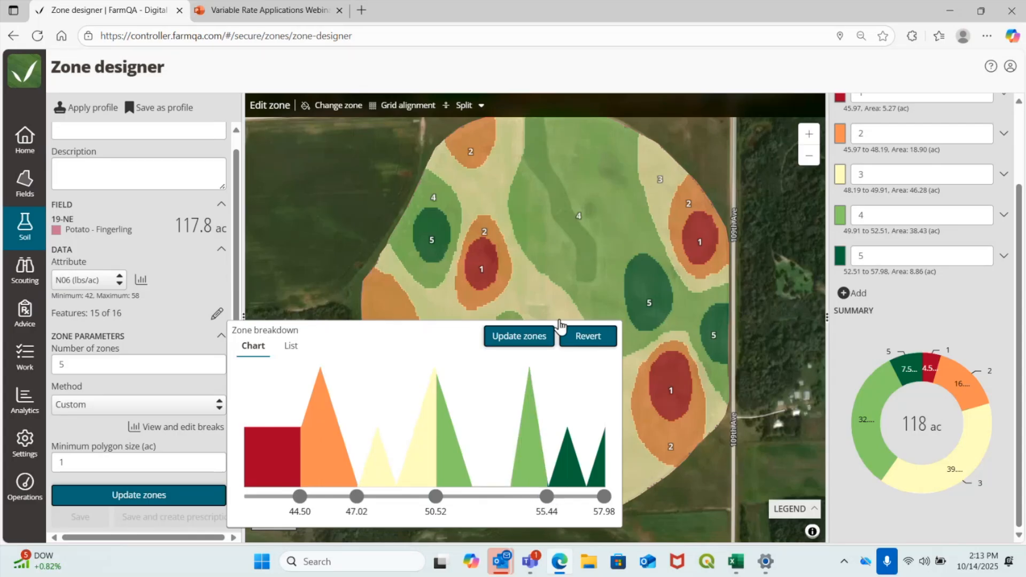
click(534, 337)
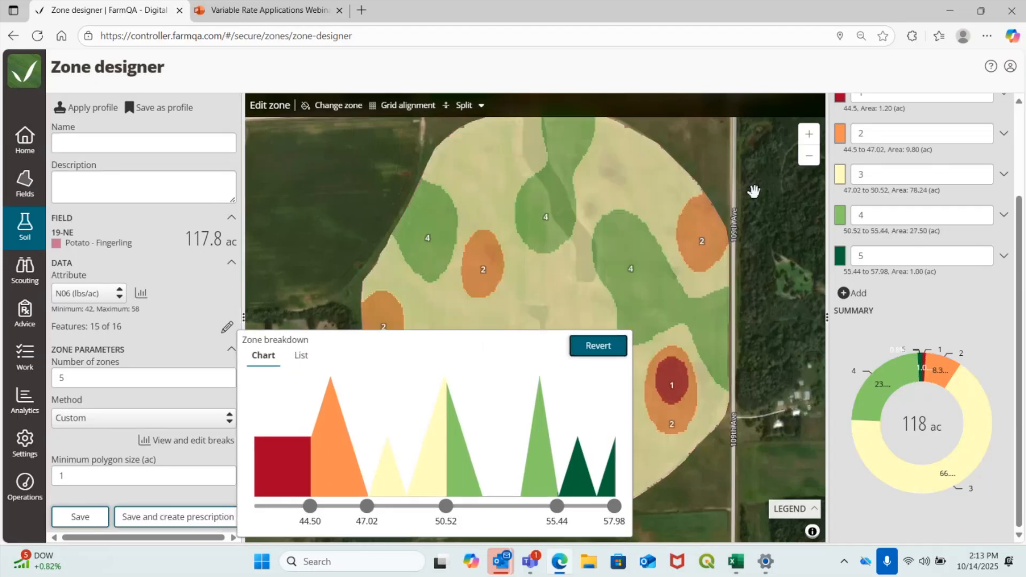
click(753, 191)
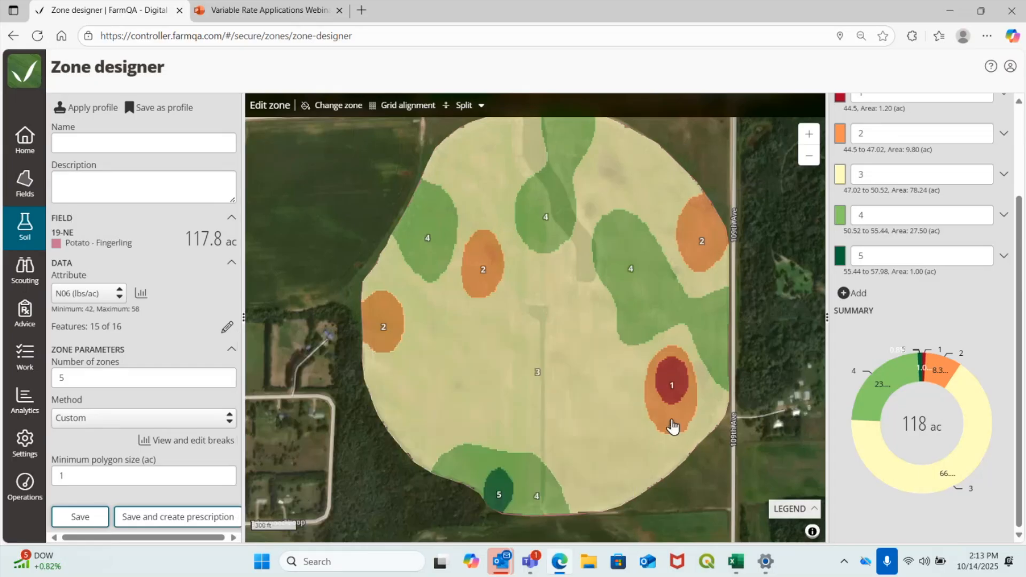
Move zone 3's break to about 48.76 in the zone breakdown and set zone 1's break value to 42
click(212, 440)
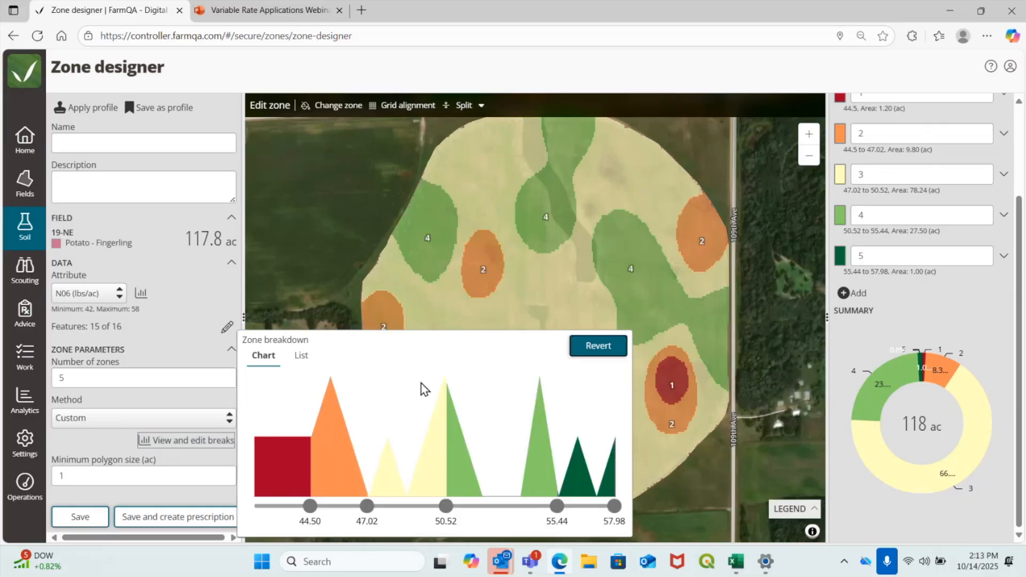
drag(445, 506, 405, 506)
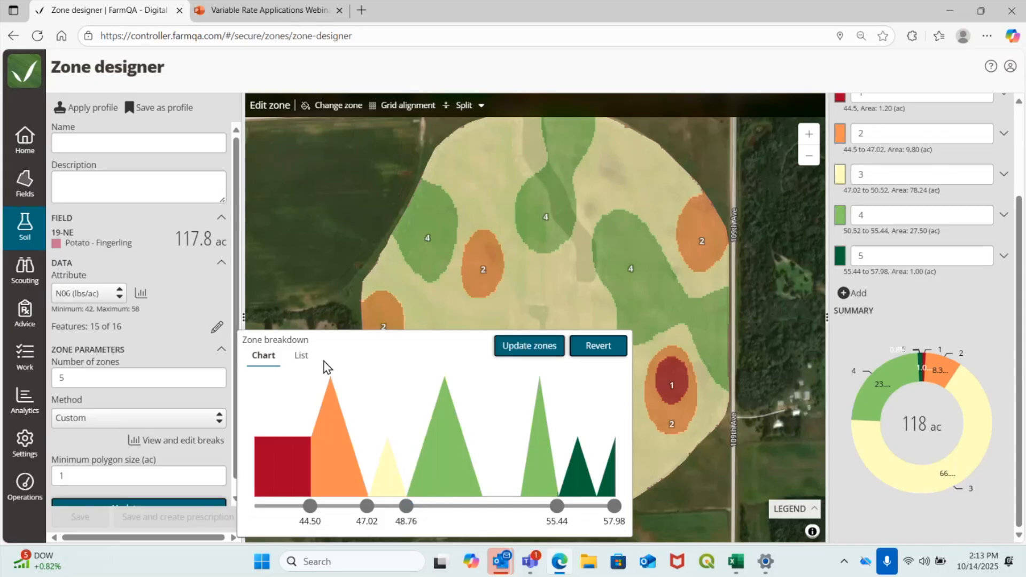
click(301, 356)
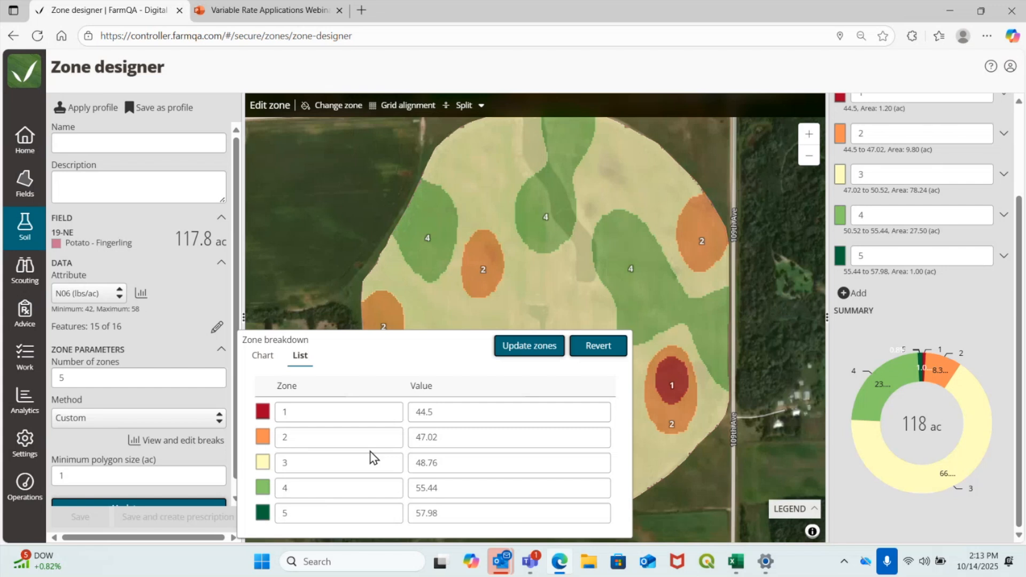
click(451, 408)
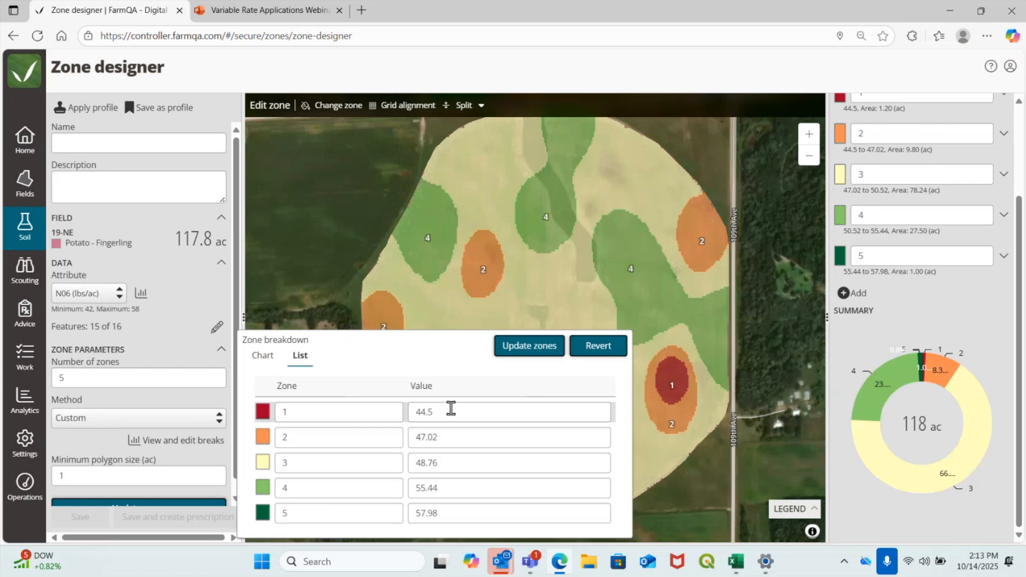
key(BackSpace)
key(BackSpace)
key(BackSpace)
key(BackSpace)
text(42)
key(BackSpace)
text(2)
Set zone 2's break value to 55 and zone 4's break value to 58
click(454, 437)
drag(453, 437, 336, 437)
text(50)
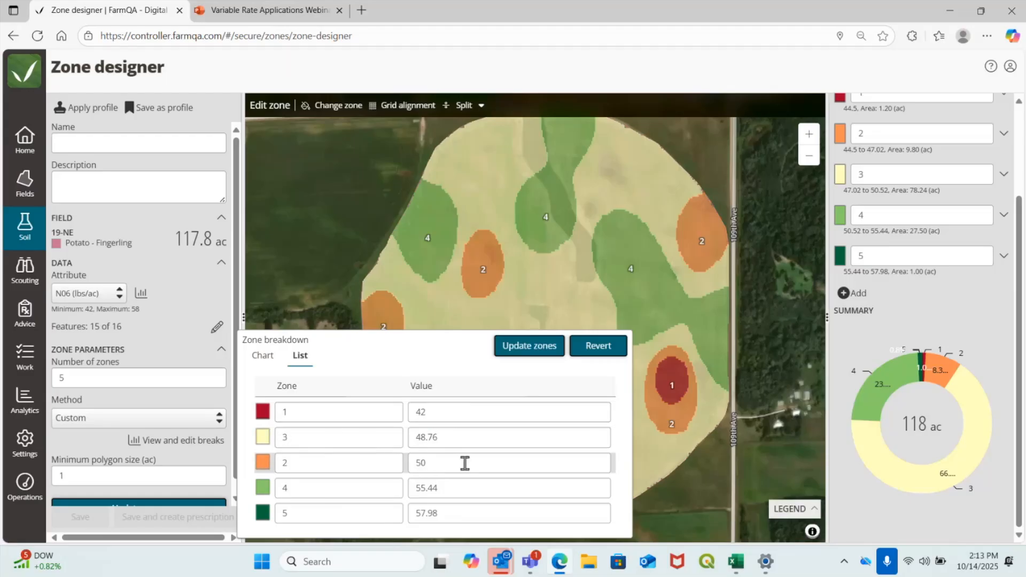
key(BackSpace)
click(451, 487)
key(BackSpace)
key(BackSpace)
key(BackSpace)
key(BackSpace)
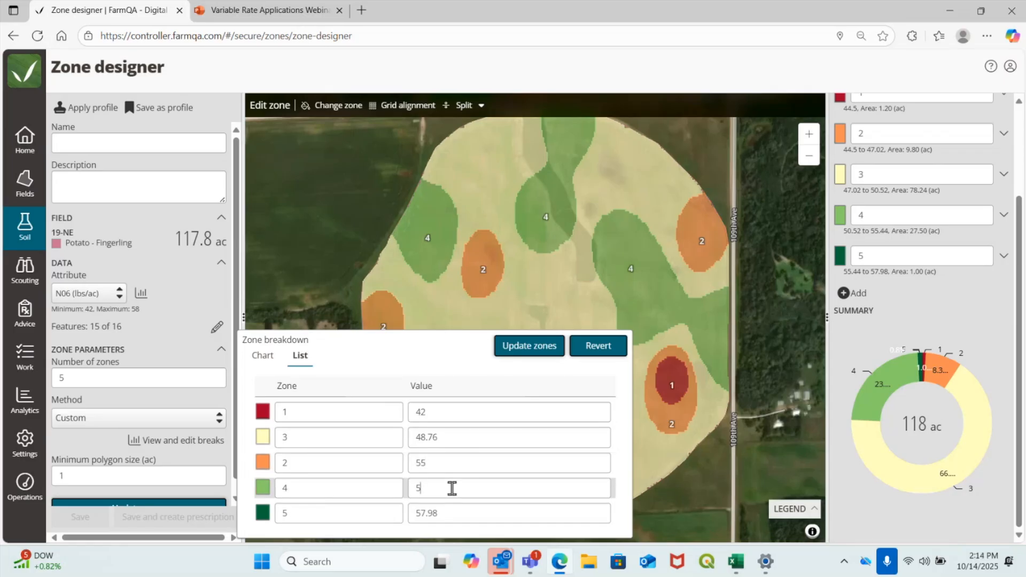
text(8)
Set zone 5's break value to 58, re-enter zone 4's value as 58, and update the zones
click(465, 488)
key(BackSpace)
key(BackSpace)
key(BackSpace)
key(BackSpace)
key(BackSpace)
text(58)
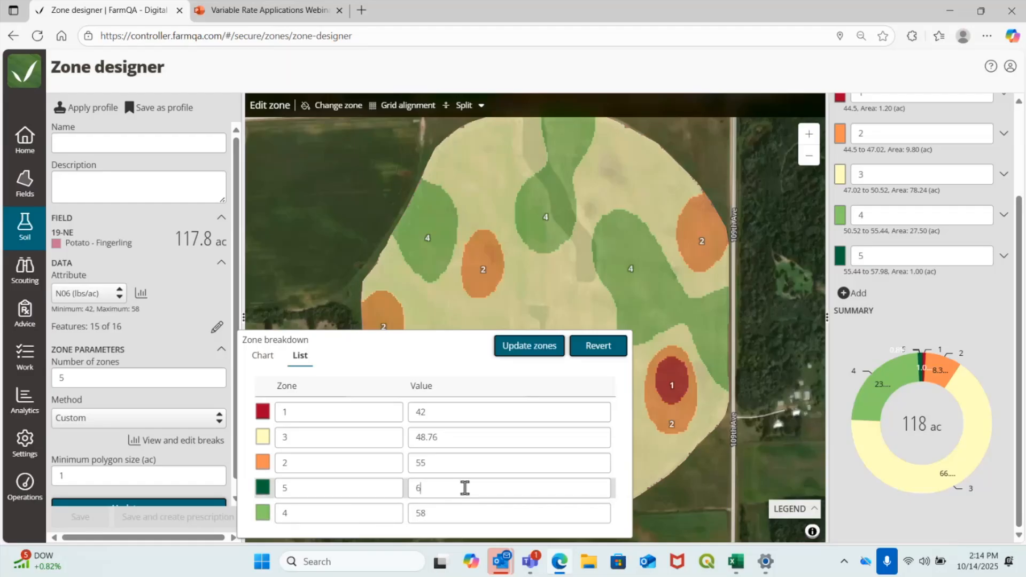
click(452, 515)
key(BackSpace)
key(BackSpace)
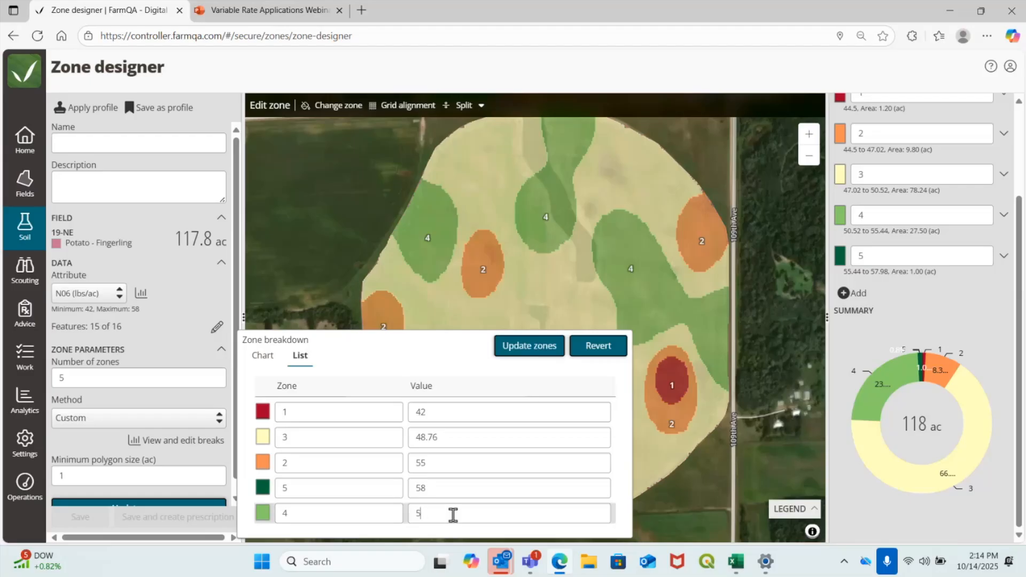
text(70)
click(527, 342)
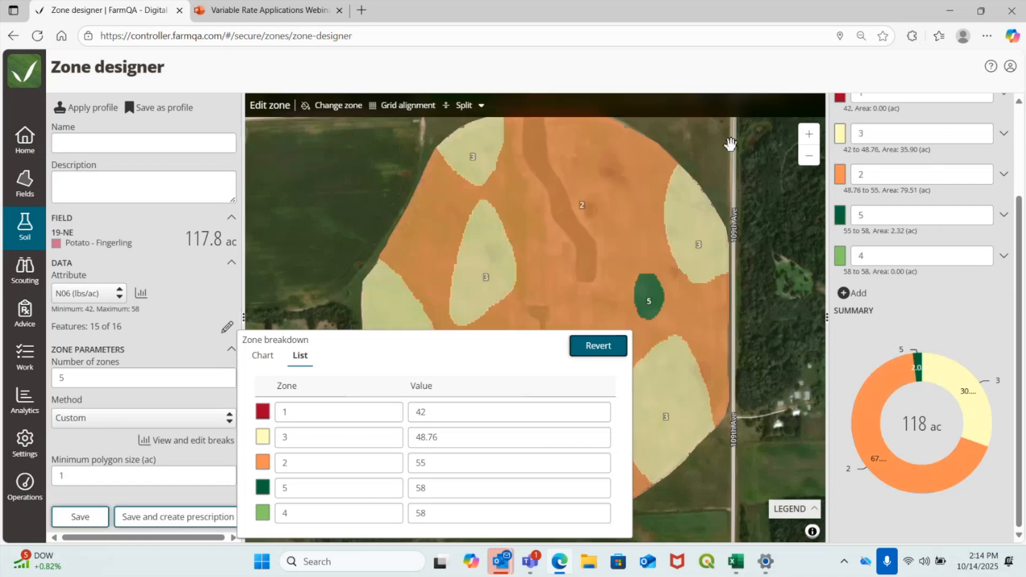
click(731, 144)
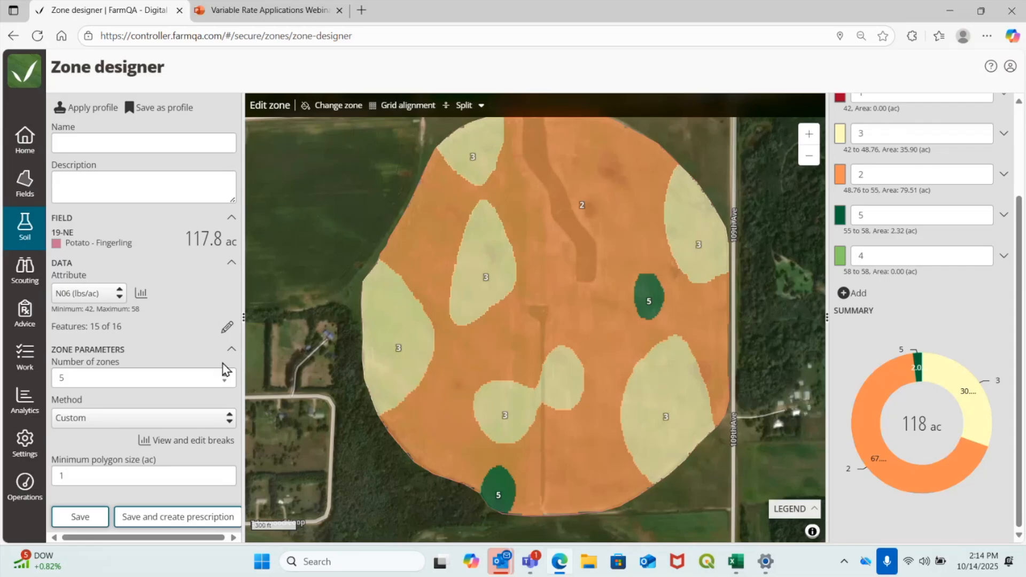
click(189, 444)
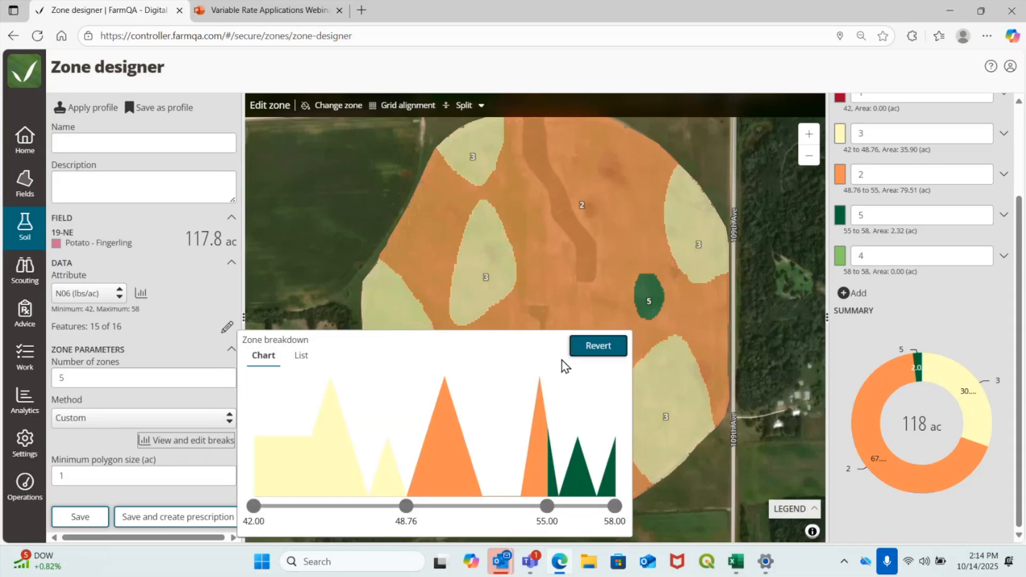
click(600, 350)
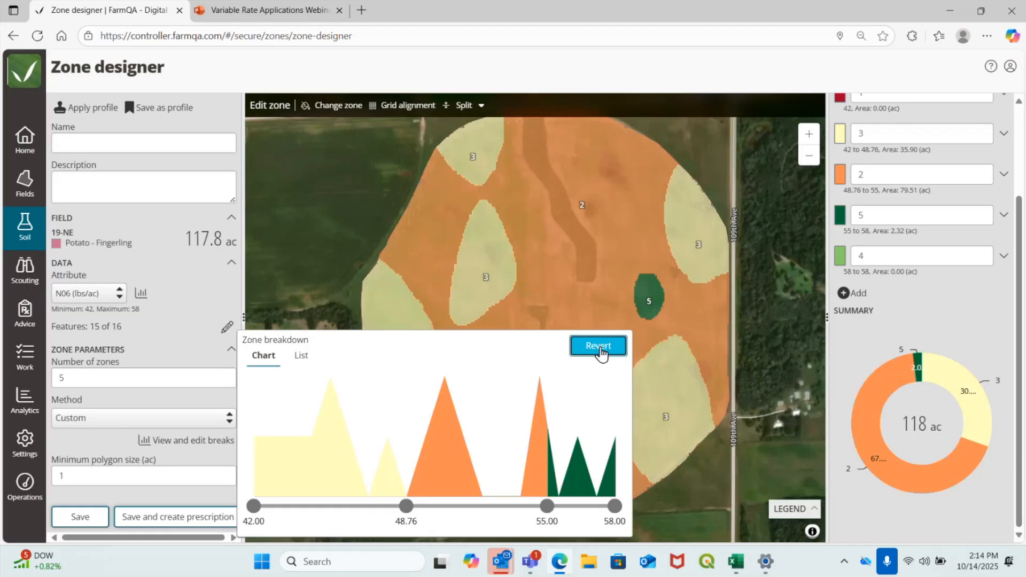
drag(255, 507, 336, 491)
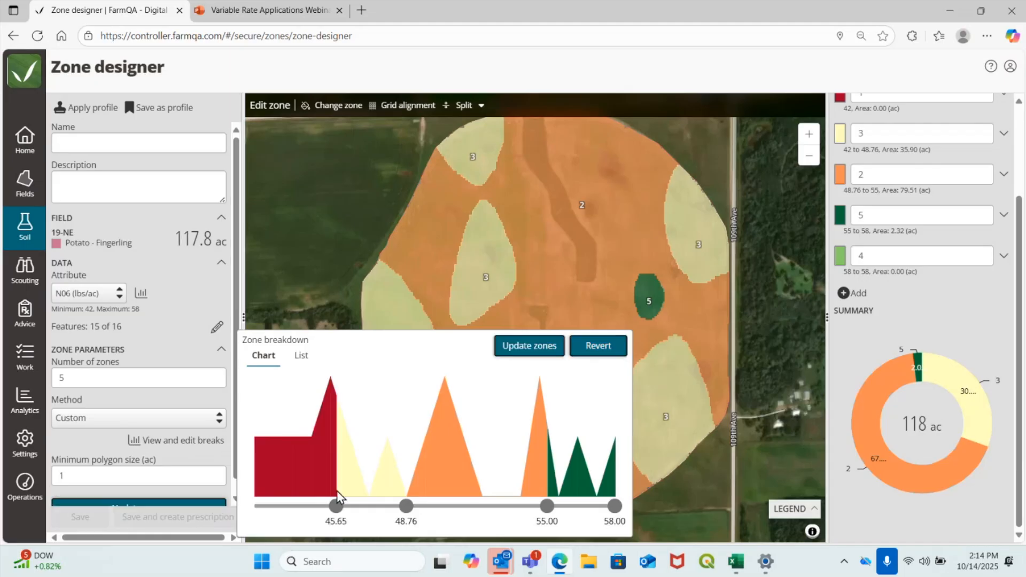
click(615, 352)
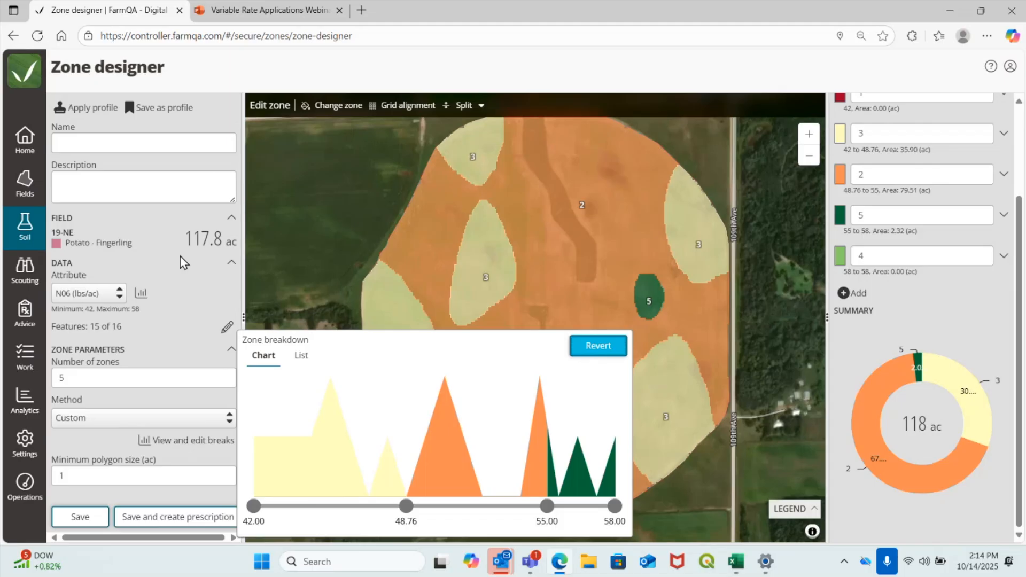
click(184, 292)
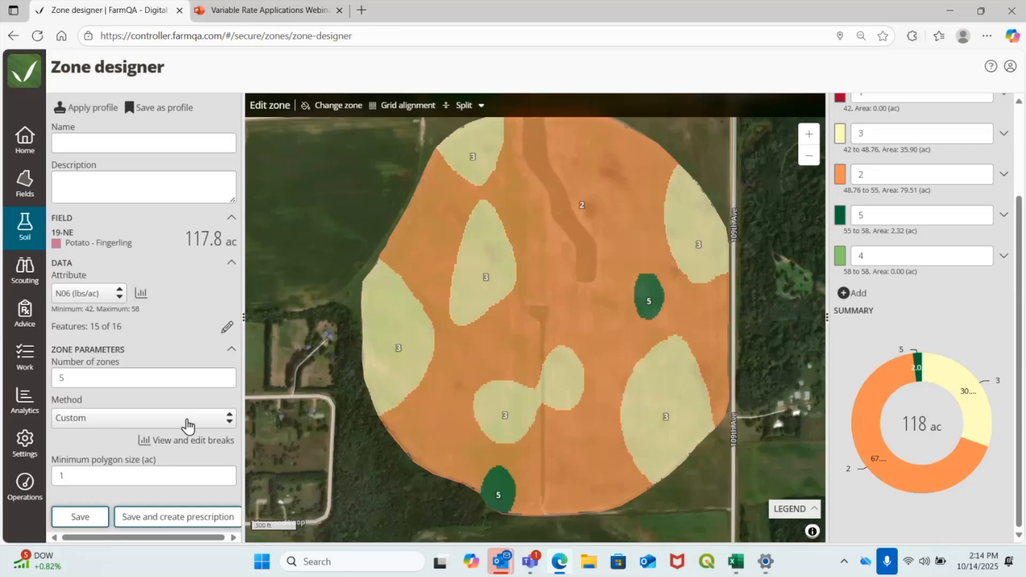
Move the custom zone breaks to about 45.39, 47.99, 50.57 and 53.65 and update the zones
click(199, 445)
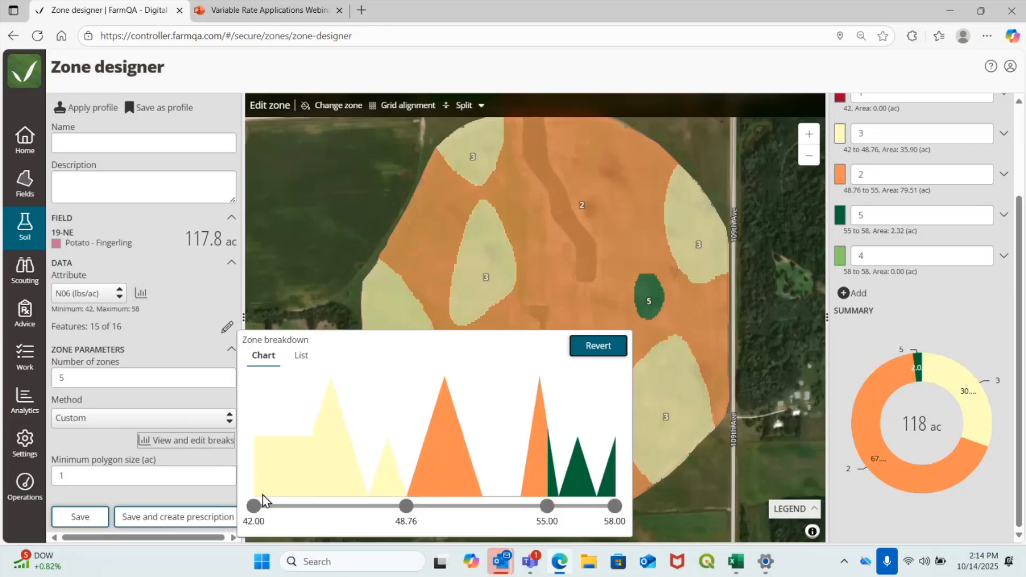
drag(253, 504, 330, 498)
drag(407, 508, 384, 508)
click(146, 345)
scroll(146, 345, down, 1)
click(169, 497)
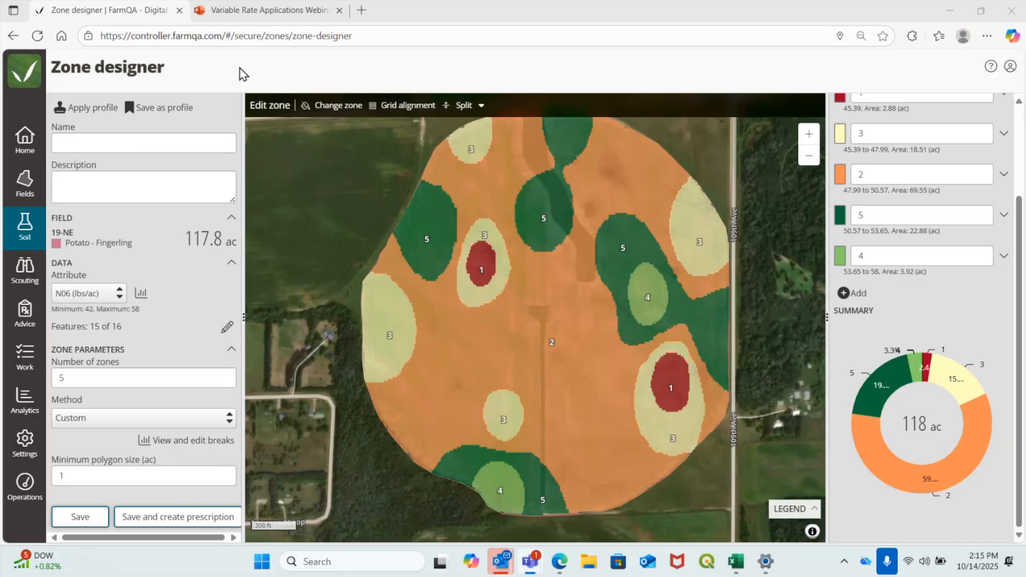
Reassign the zone 3 rings around both zone 1 cores, the small south-central patch and the western edge patch to zone 2
click(346, 111)
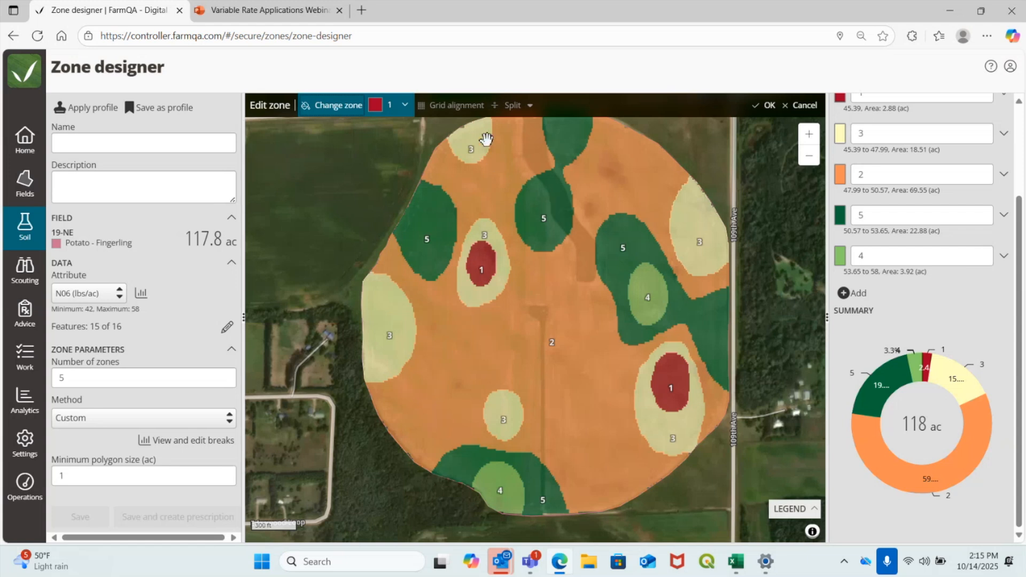
click(402, 107)
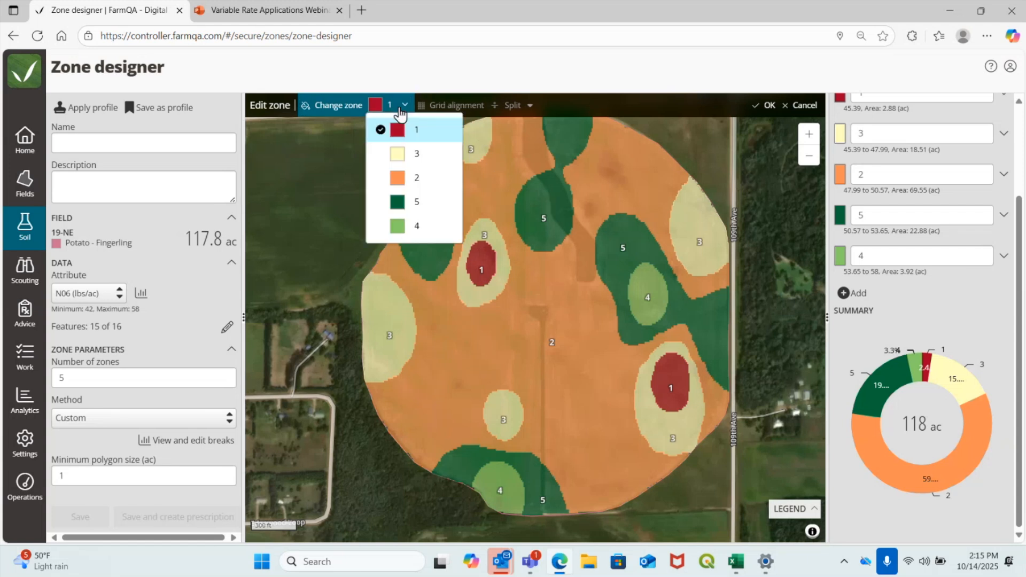
click(325, 227)
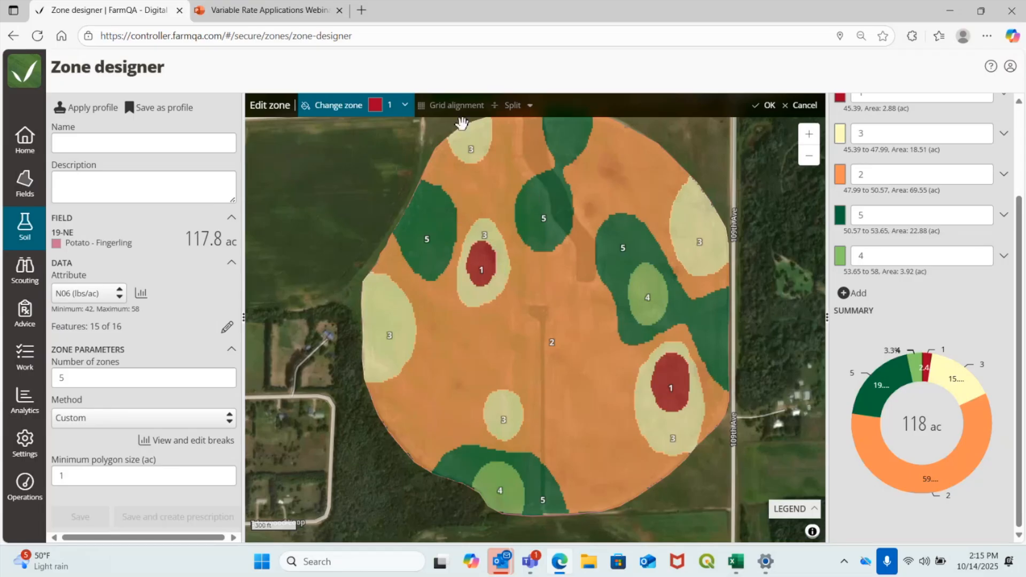
click(391, 107)
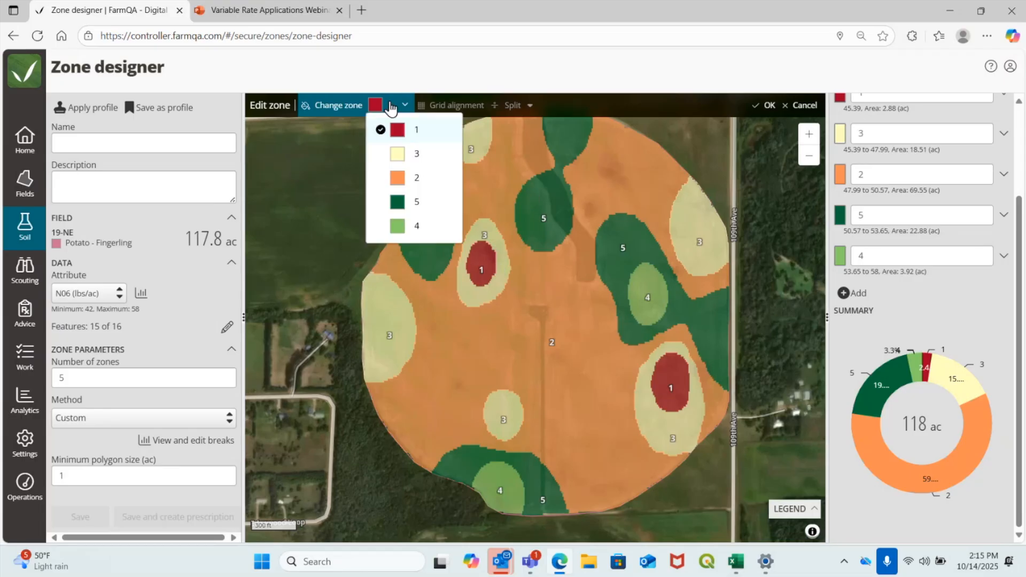
click(425, 190)
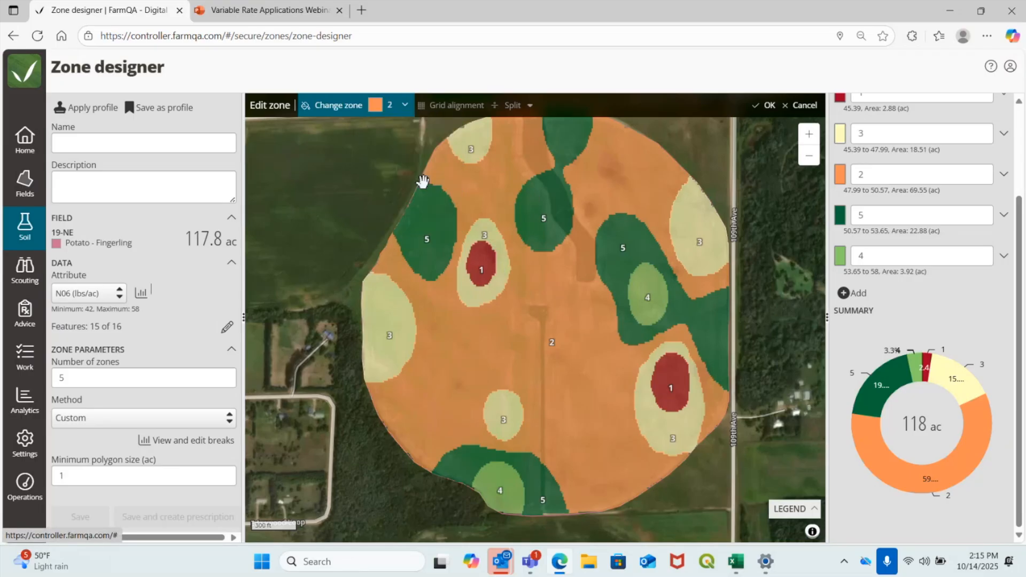
scroll(497, 262, up, 1)
click(503, 262)
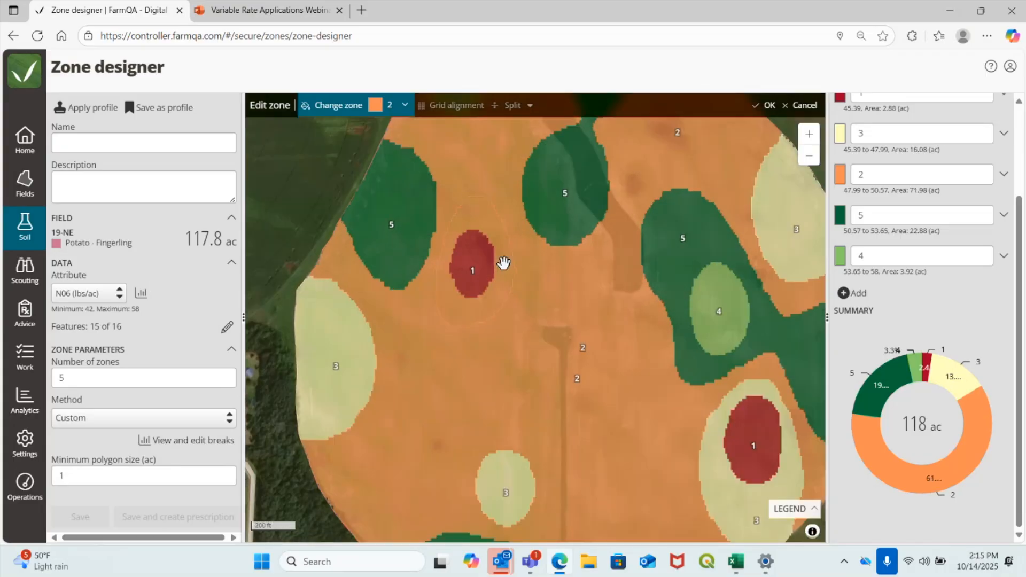
click(722, 477)
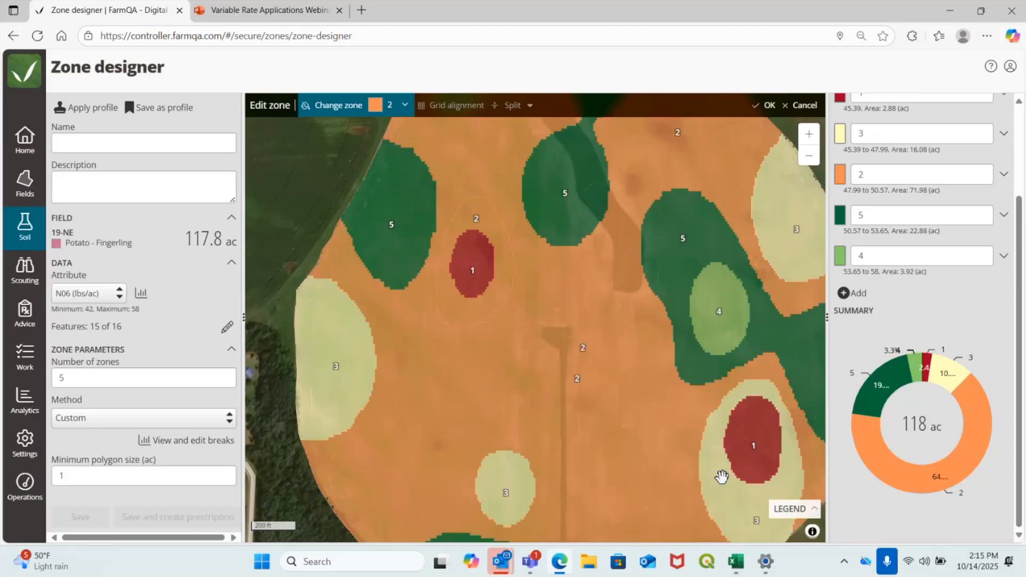
scroll(721, 477, down, 1)
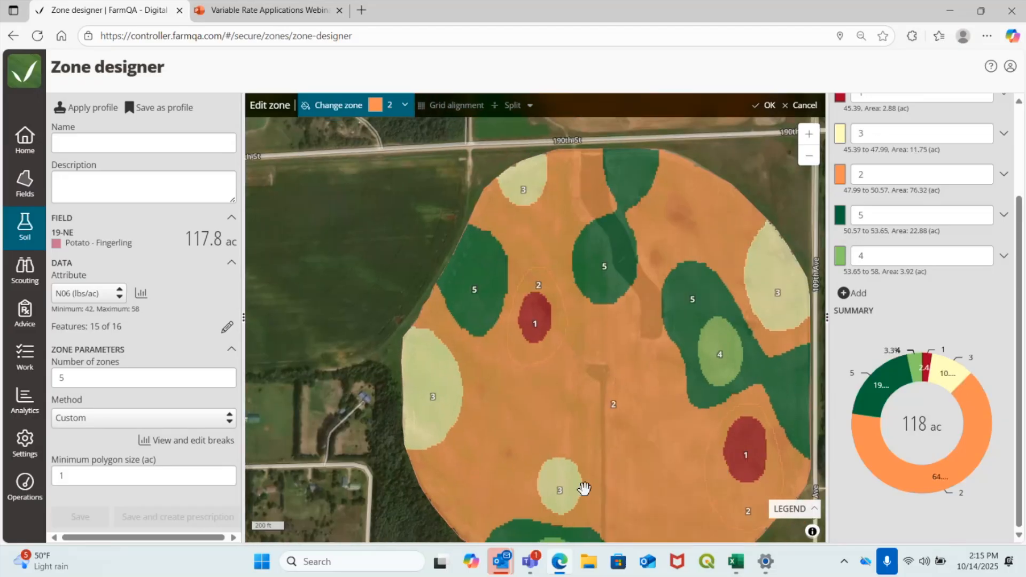
click(564, 487)
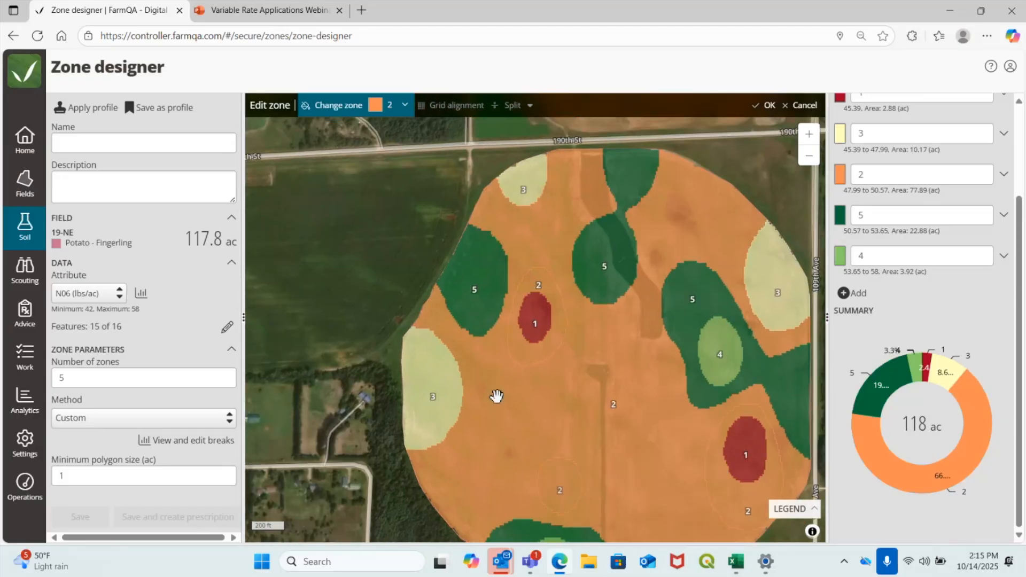
click(435, 380)
Reassign the large central zone 2 area of the field to zone 3
click(402, 106)
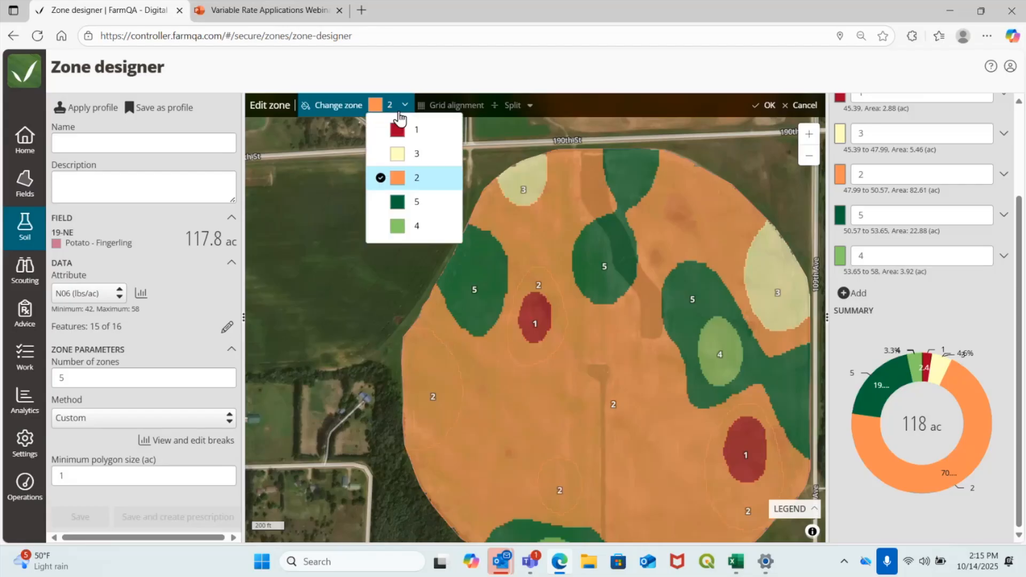
click(407, 149)
click(512, 424)
drag(403, 234, 346, 191)
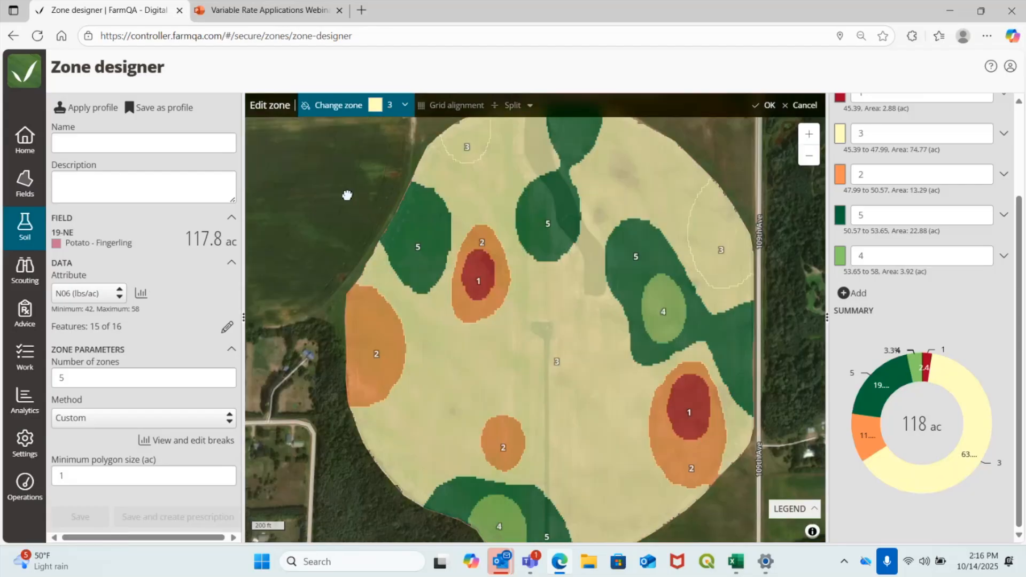
Reassign the northwestern and northeastern edge patches to zone 2 and apply the zone changes
click(393, 106)
click(412, 176)
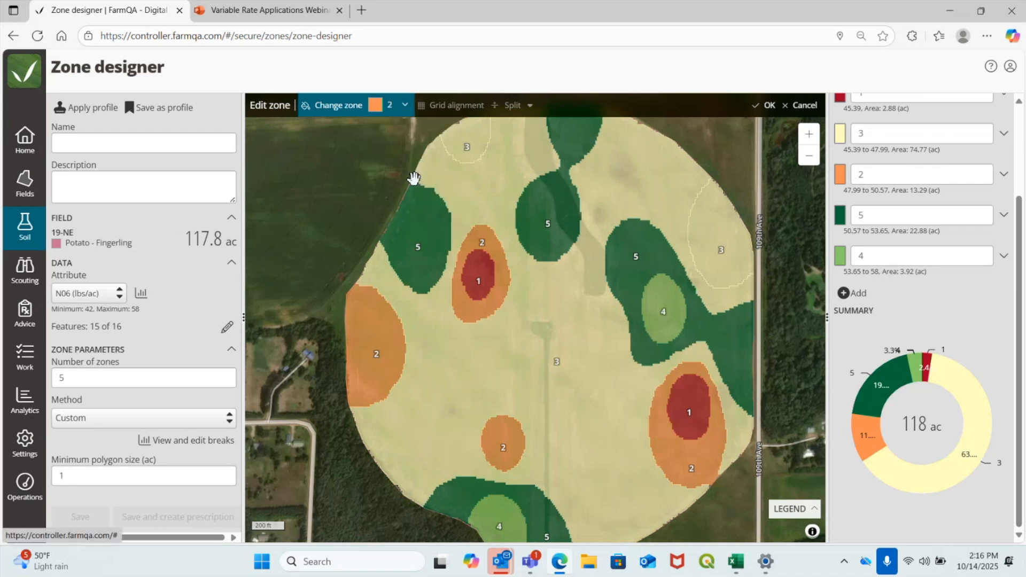
click(478, 146)
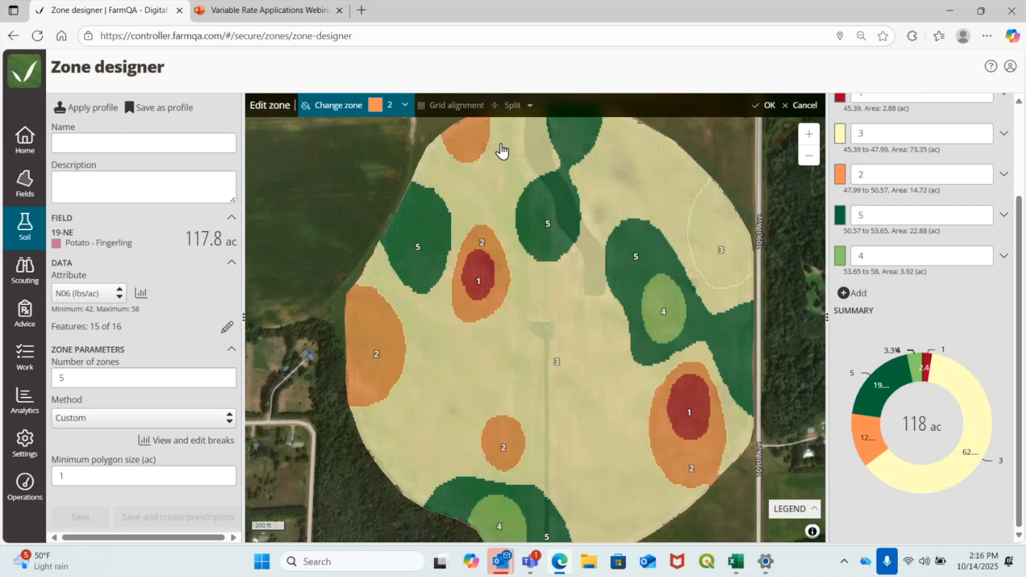
click(715, 221)
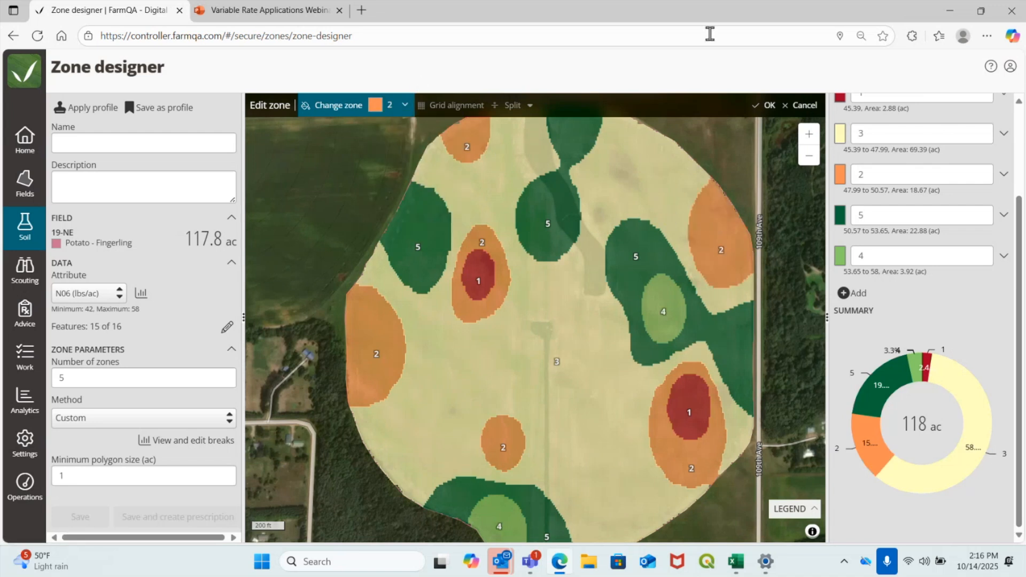
click(765, 106)
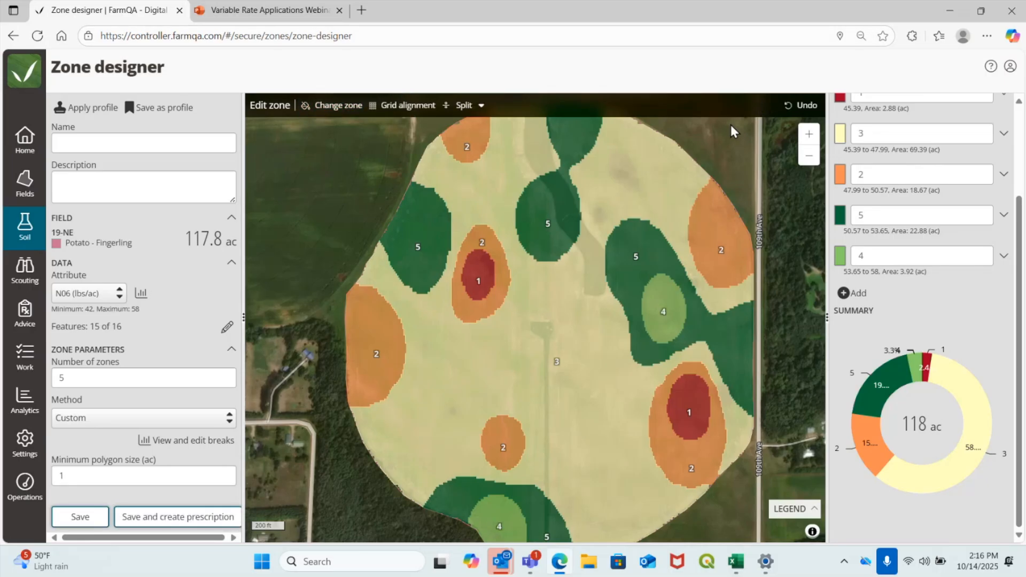
Overlay a 47 by 47 ft alignment grid, shift its center slightly, rotate it diagonally across the field, and apply it to the zones
scroll(728, 165, down, 1)
drag(729, 165, 685, 185)
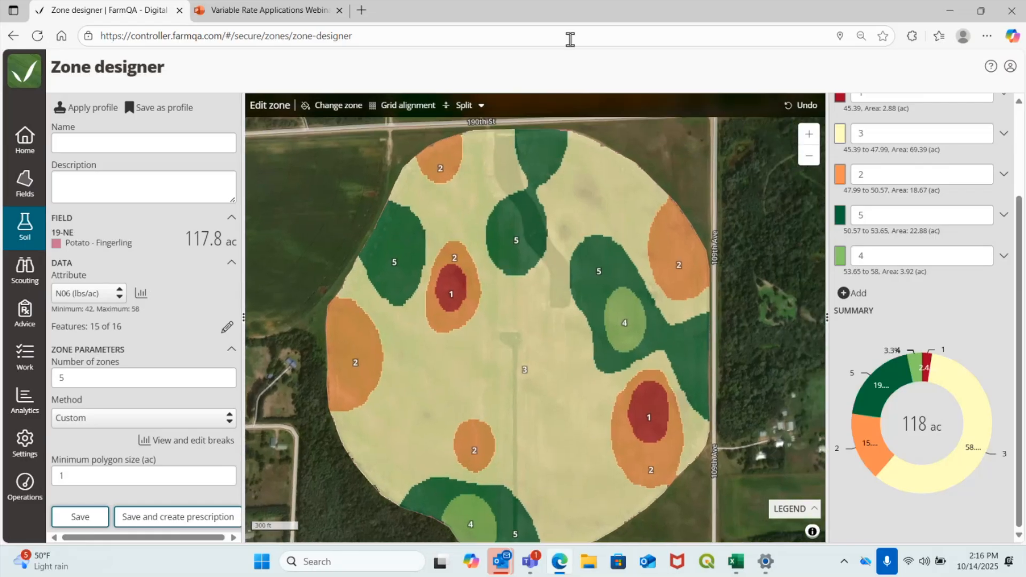
click(421, 106)
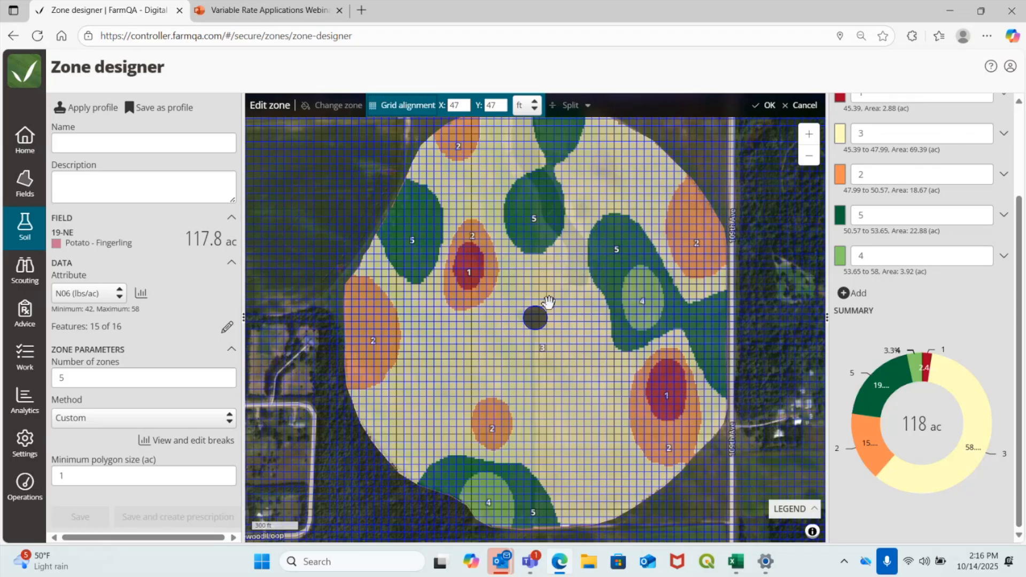
drag(537, 316, 479, 284)
drag(524, 253, 545, 319)
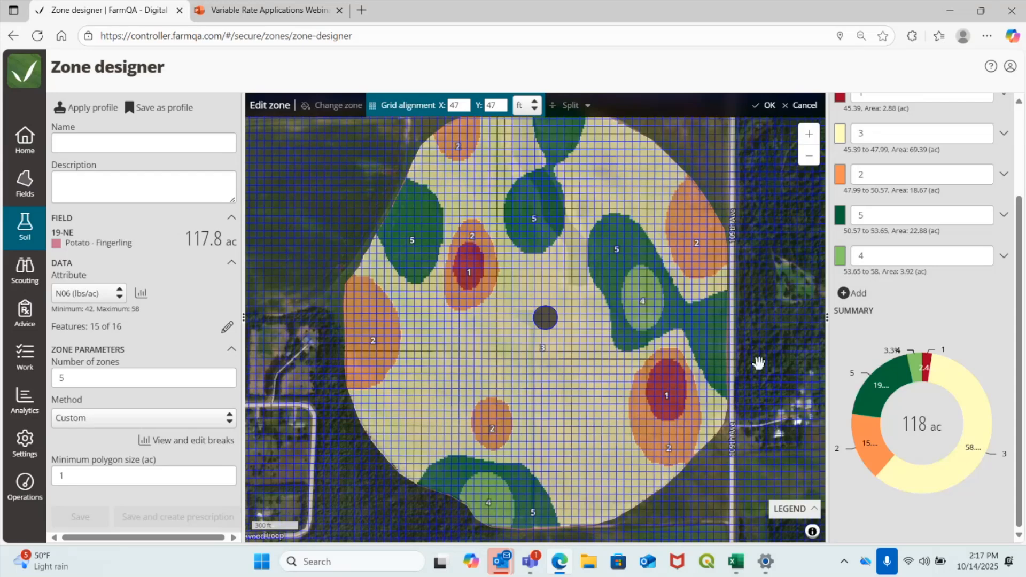
drag(759, 363, 784, 225)
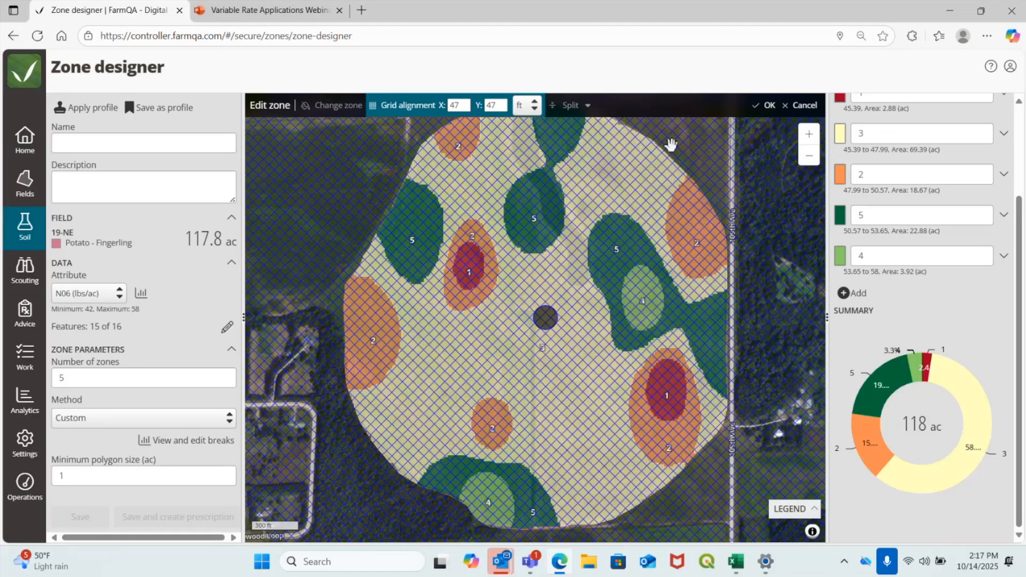
click(520, 109)
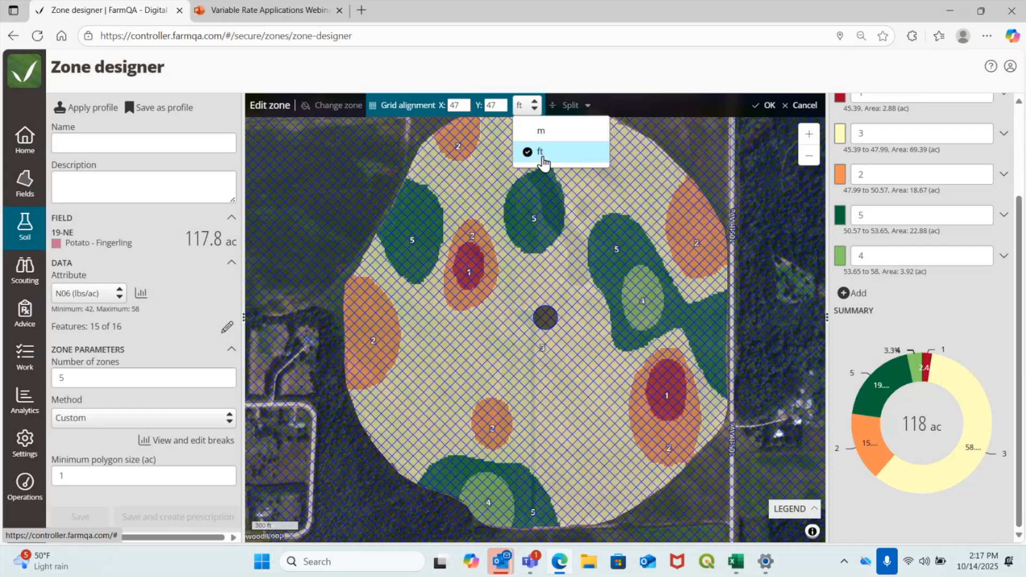
click(609, 77)
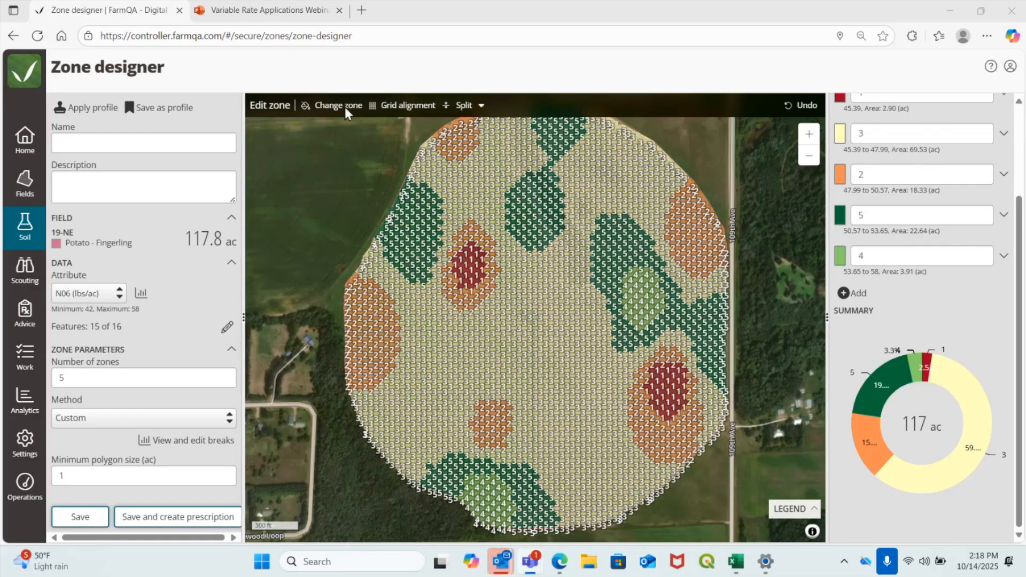
Hide the zone number labels on the gridded map
scroll(919, 247, up, 2)
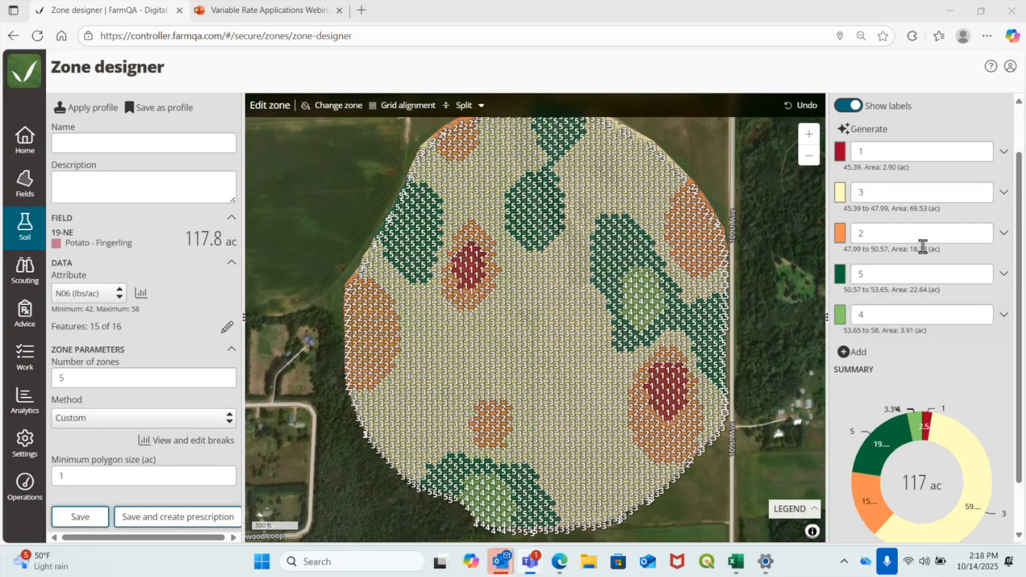
scroll(923, 247, up, 2)
scroll(597, 217, up, 3)
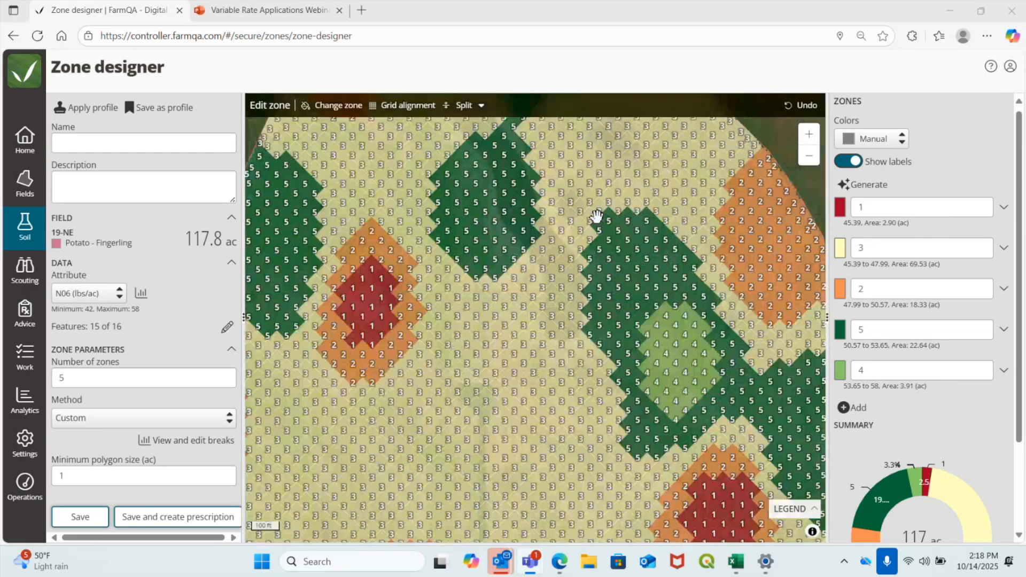
click(850, 161)
scroll(648, 291, down, 1)
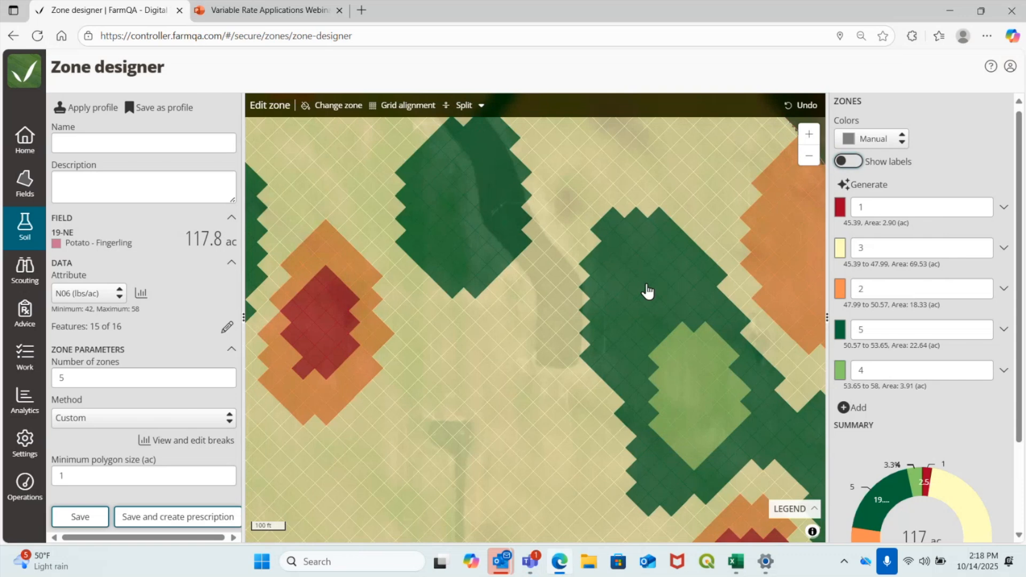
Reassign the grid cells along the edges of the central zone 5 patch to zone 3 and apply the zone changes
drag(757, 146, 767, 230)
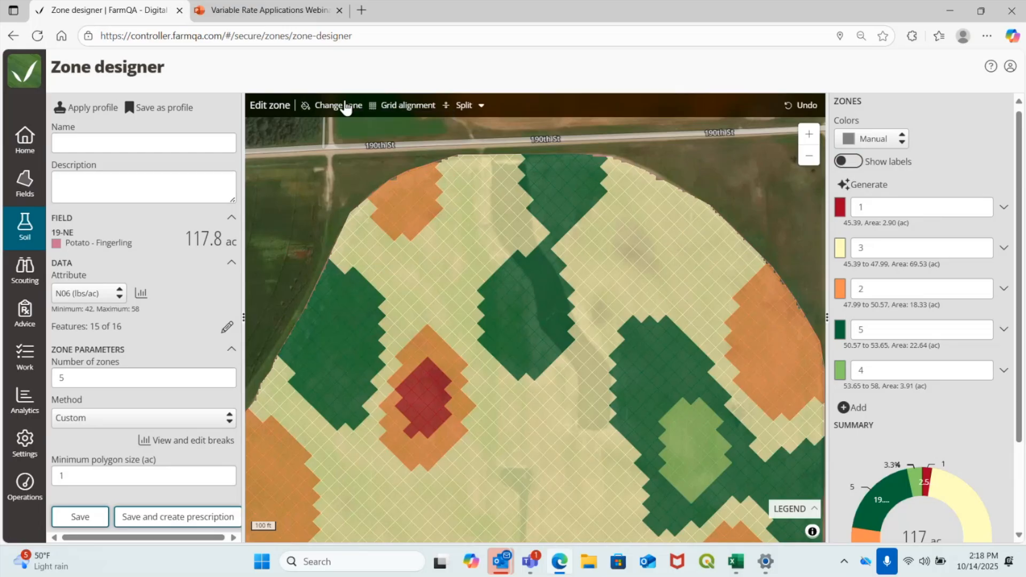
click(346, 106)
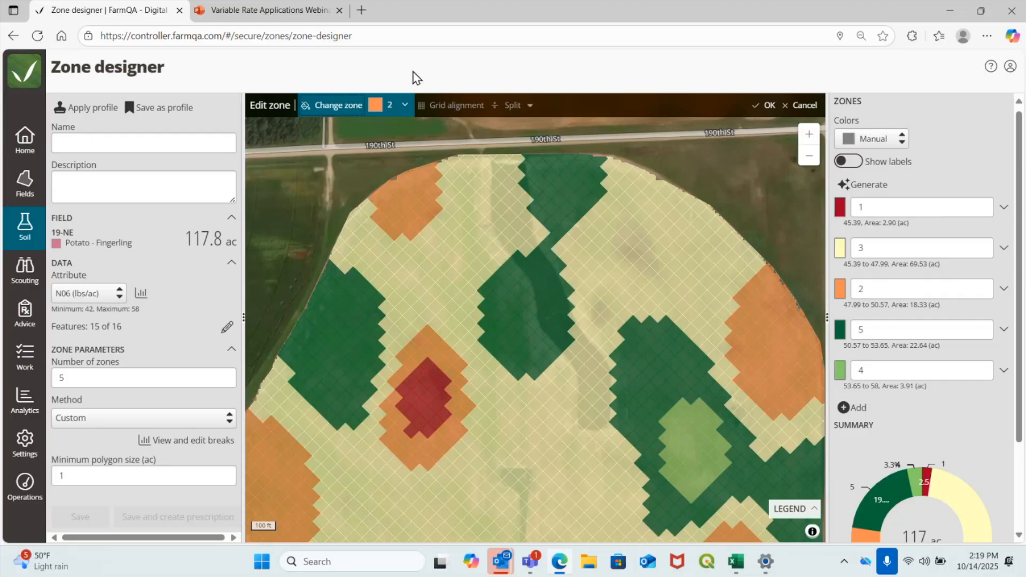
click(403, 109)
click(418, 154)
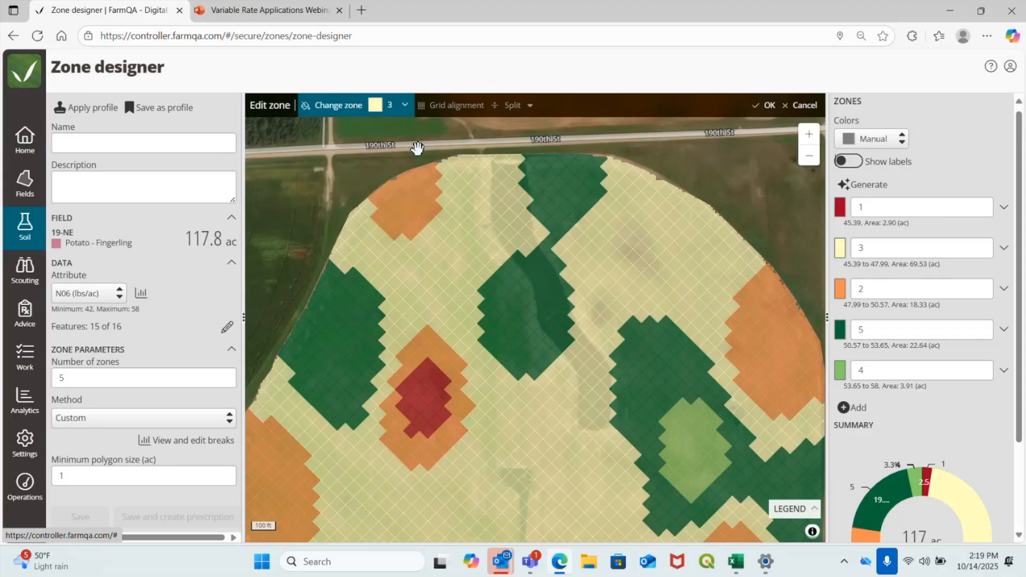
click(557, 263)
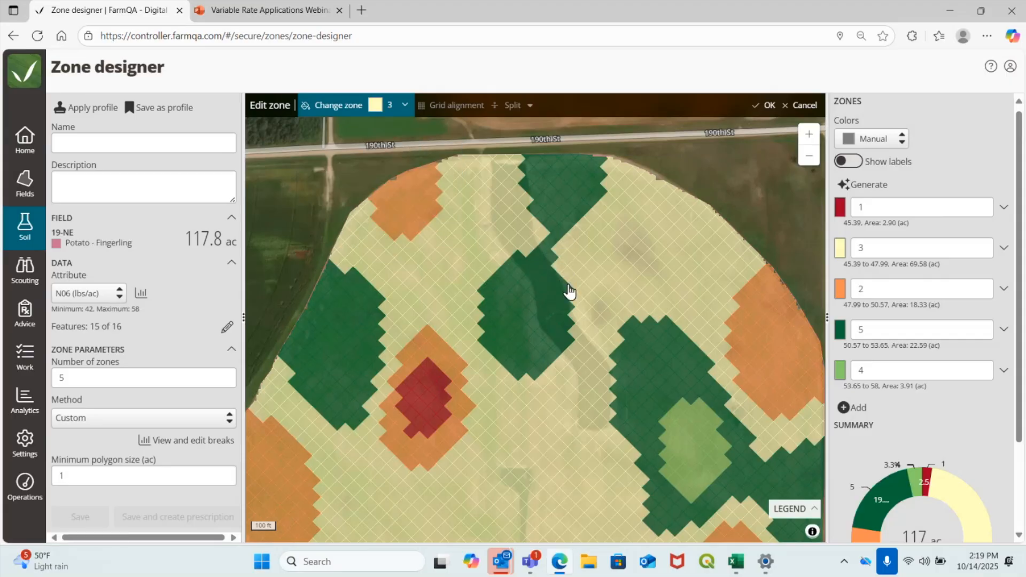
drag(568, 289, 565, 345)
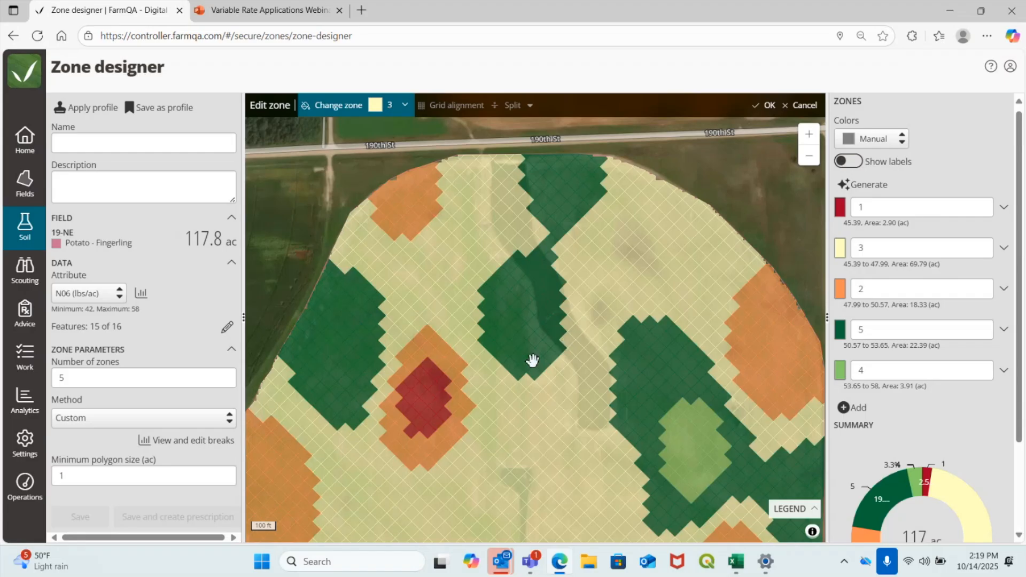
drag(483, 339, 496, 354)
click(497, 355)
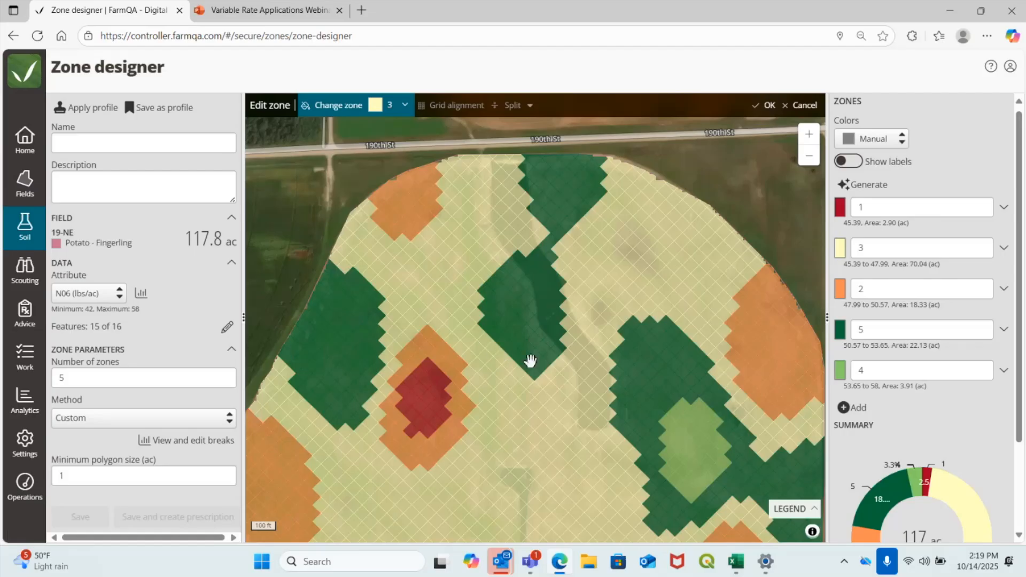
click(533, 374)
click(768, 106)
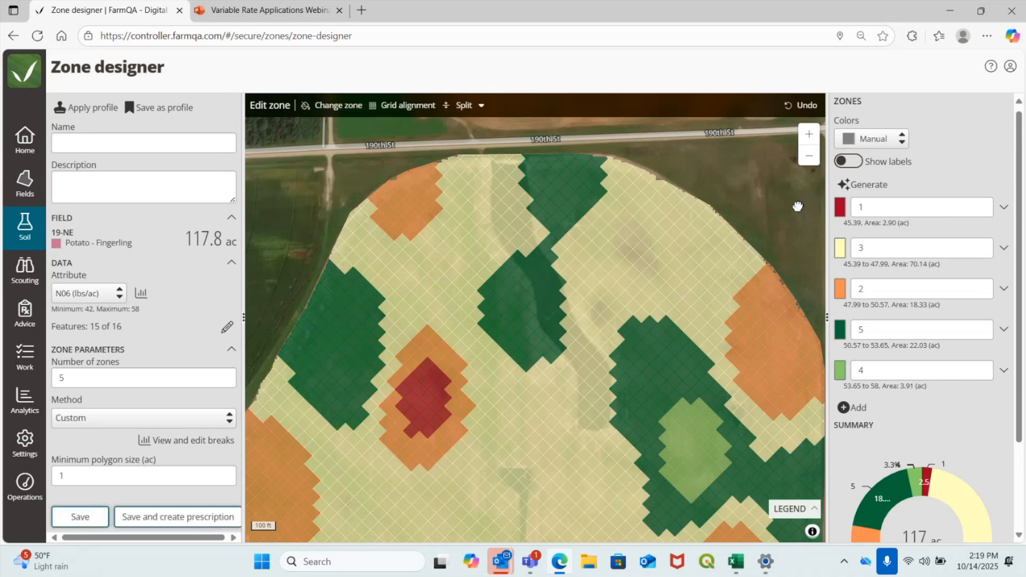
Name the management zone map "Grid Test" and save it
drag(800, 205, 718, 168)
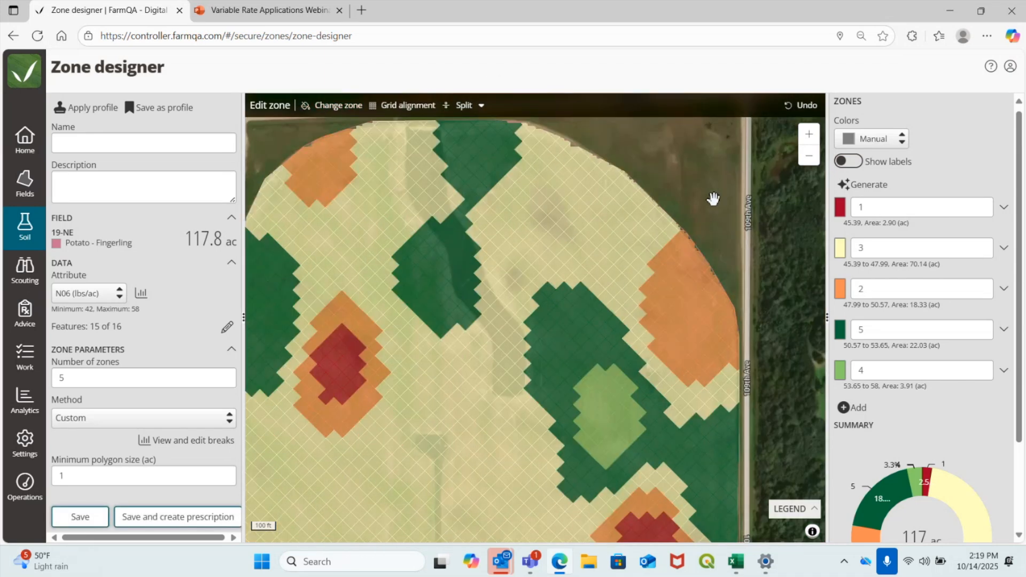
scroll(713, 199, down, 2)
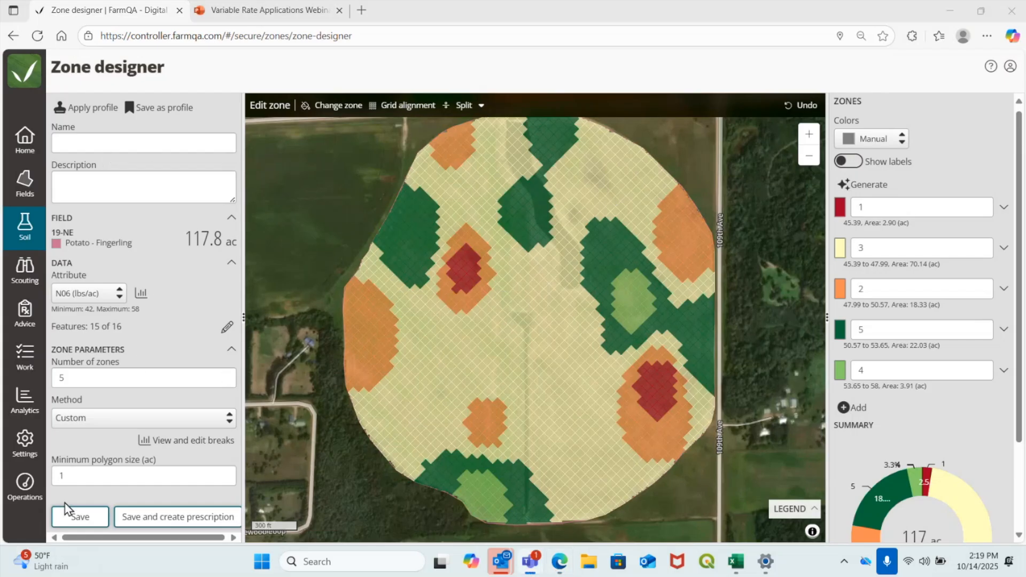
click(177, 141)
text(Grid Test)
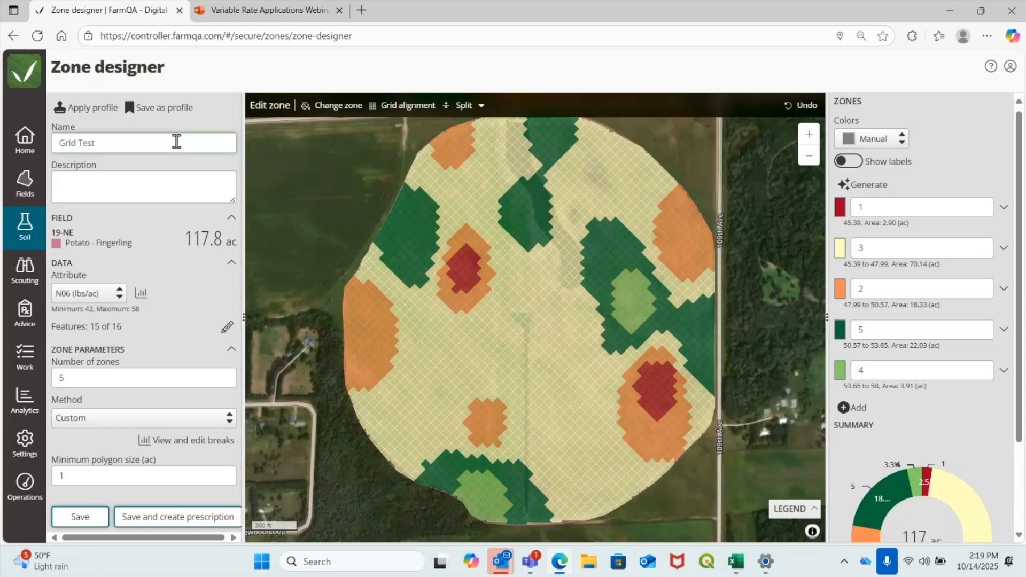
click(89, 523)
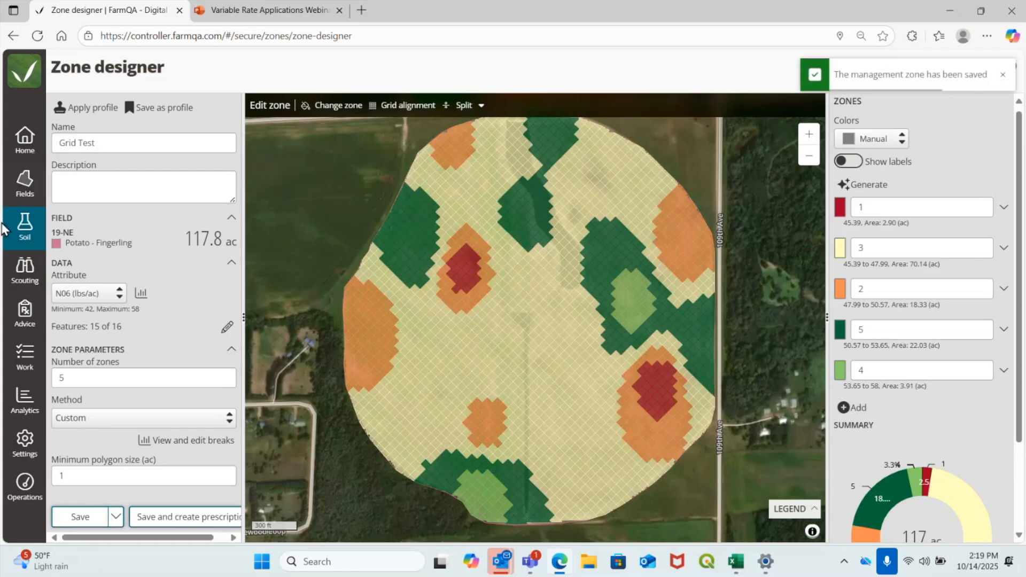
Start a new management zone from field 19-NE's soil samples and apply the Demo Test profile
click(16, 233)
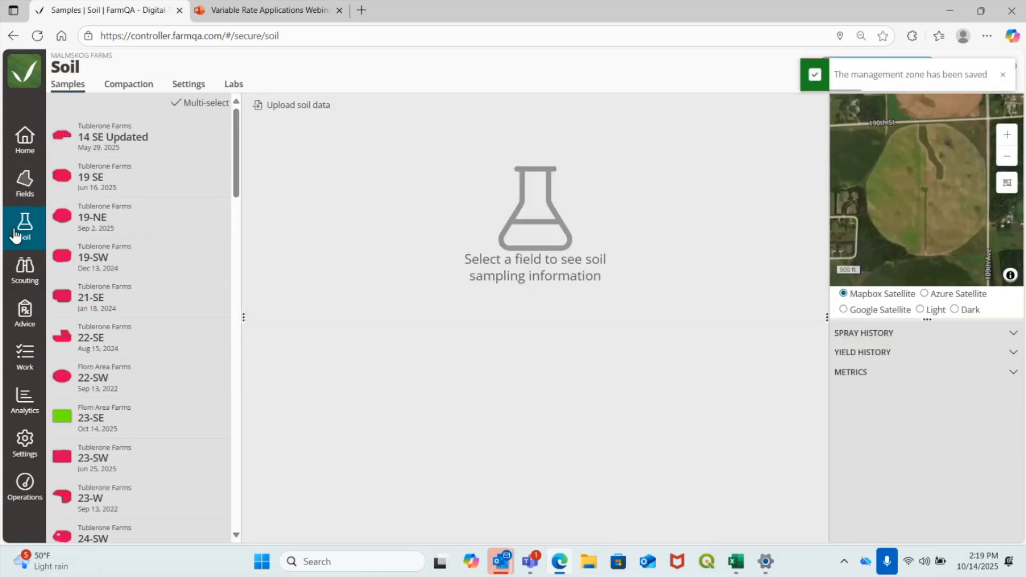
click(168, 187)
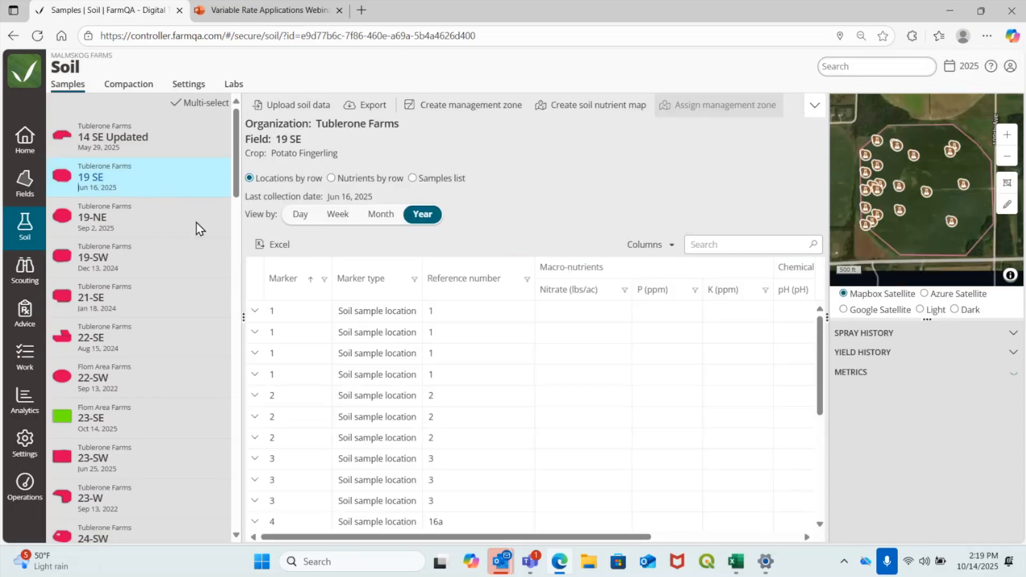
click(147, 229)
click(447, 106)
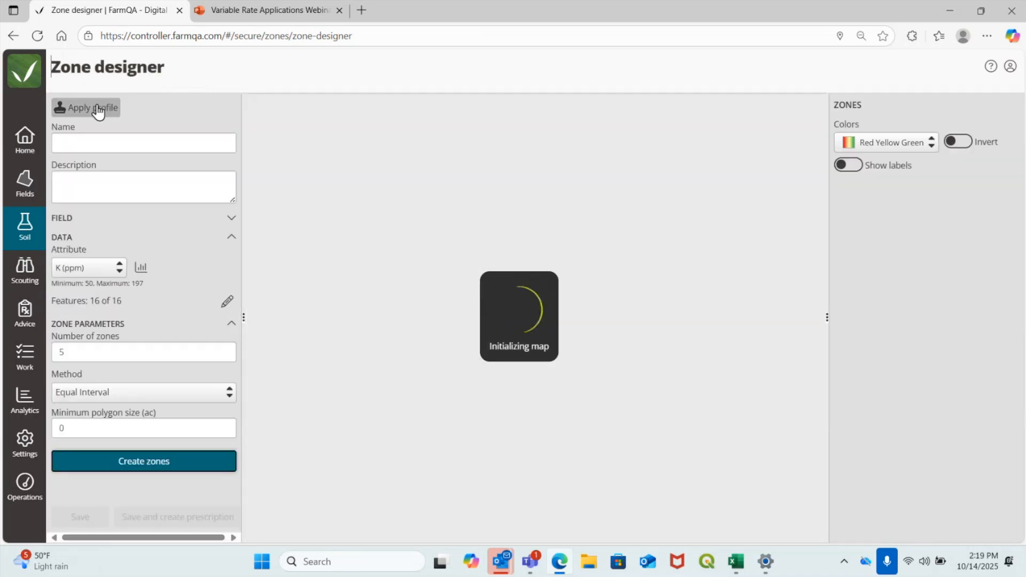
click(98, 112)
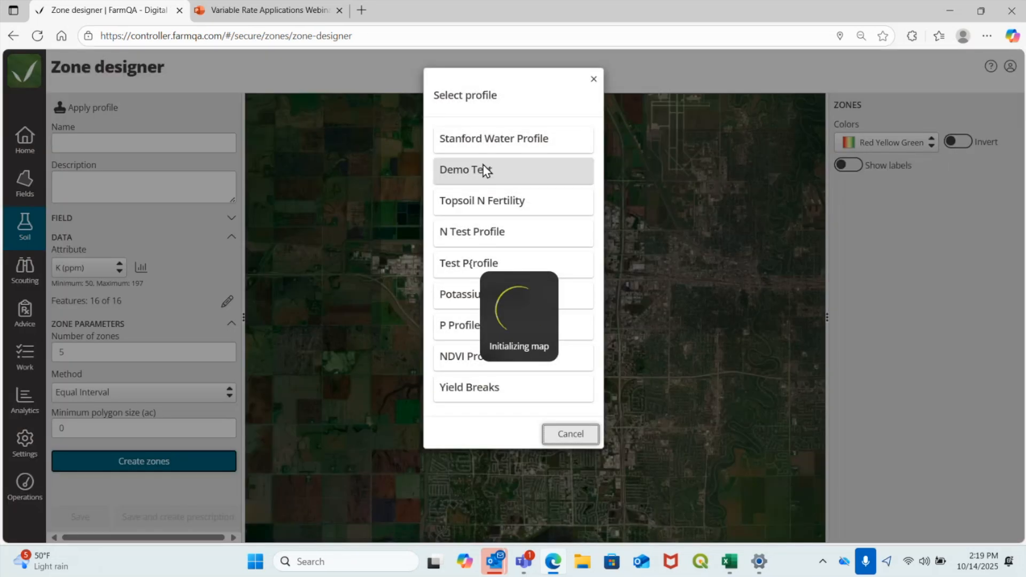
click(484, 170)
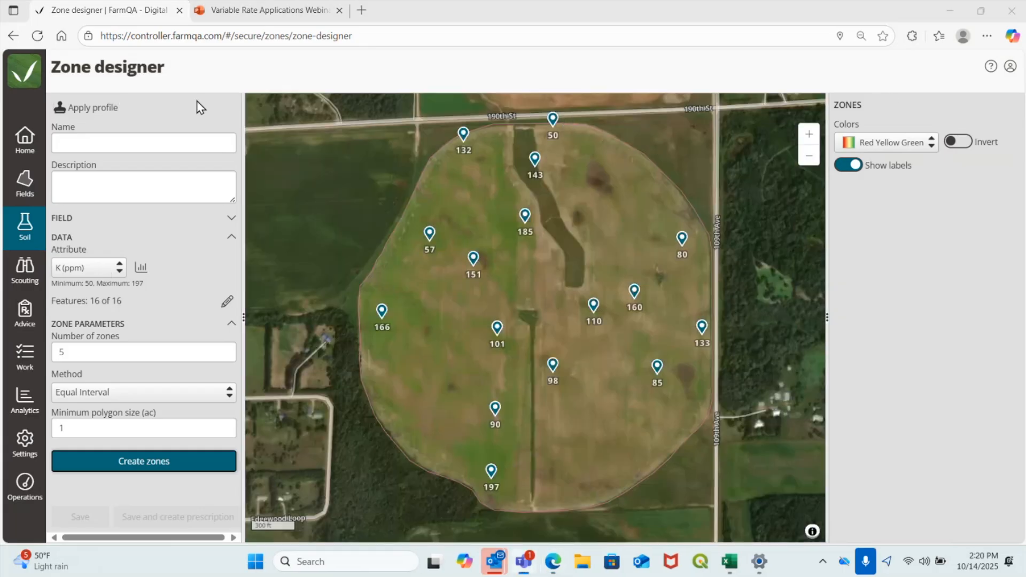
Base the zones on the N06 (lbs/ac) attribute, name the map "Nitrogen Demo" and create the zones
click(103, 268)
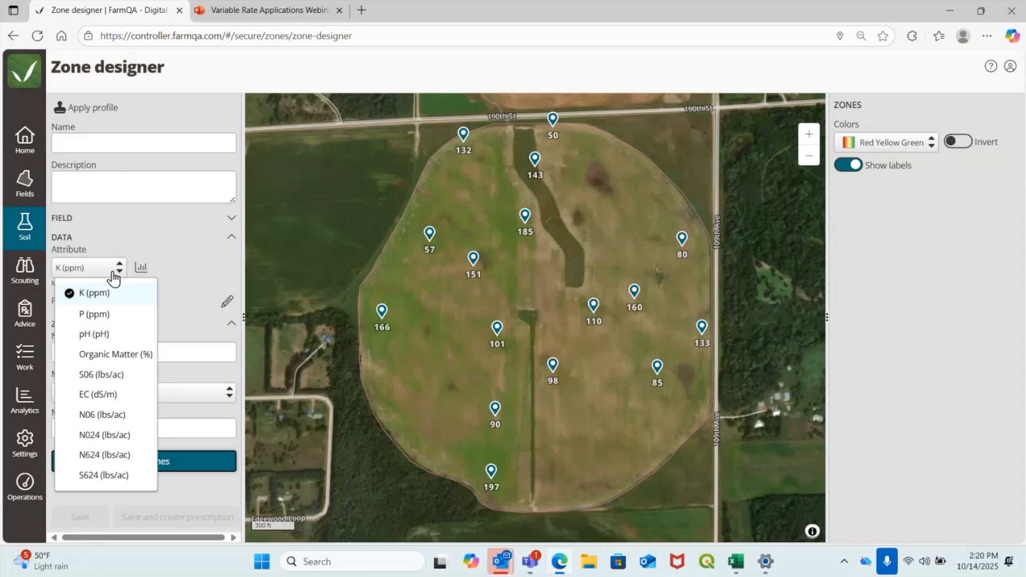
click(122, 415)
click(134, 144)
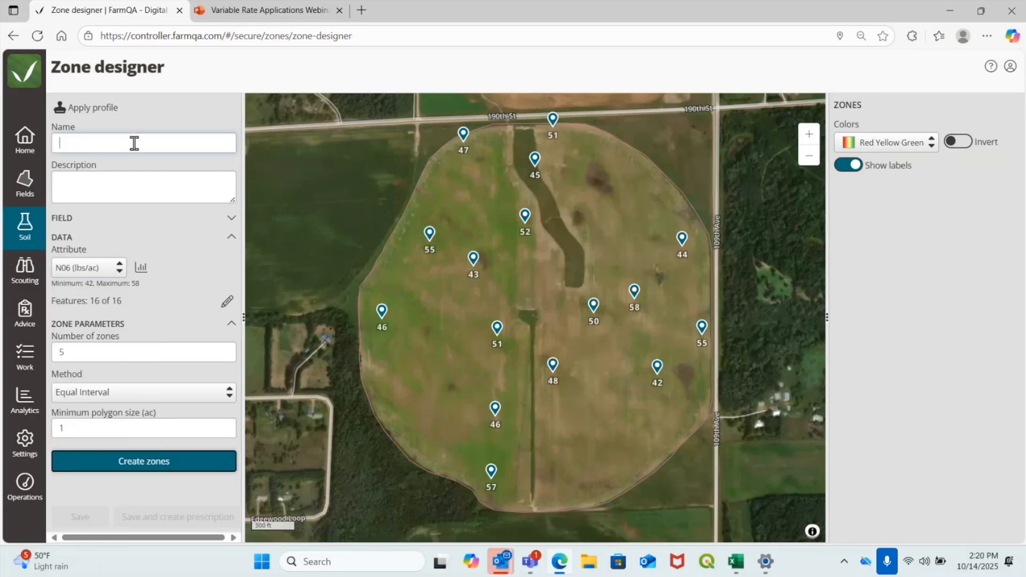
text(Nitrogen Demo)
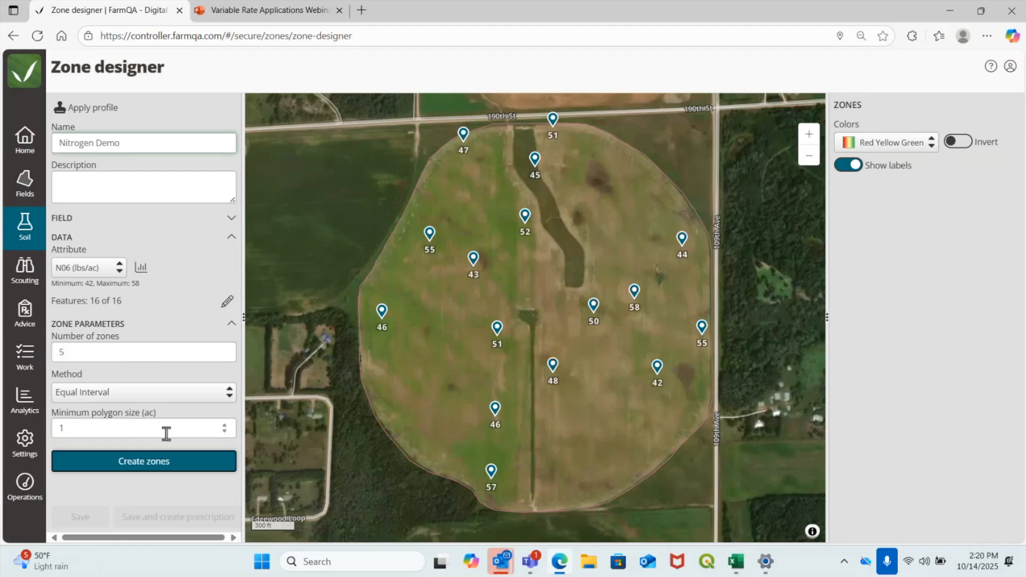
click(170, 463)
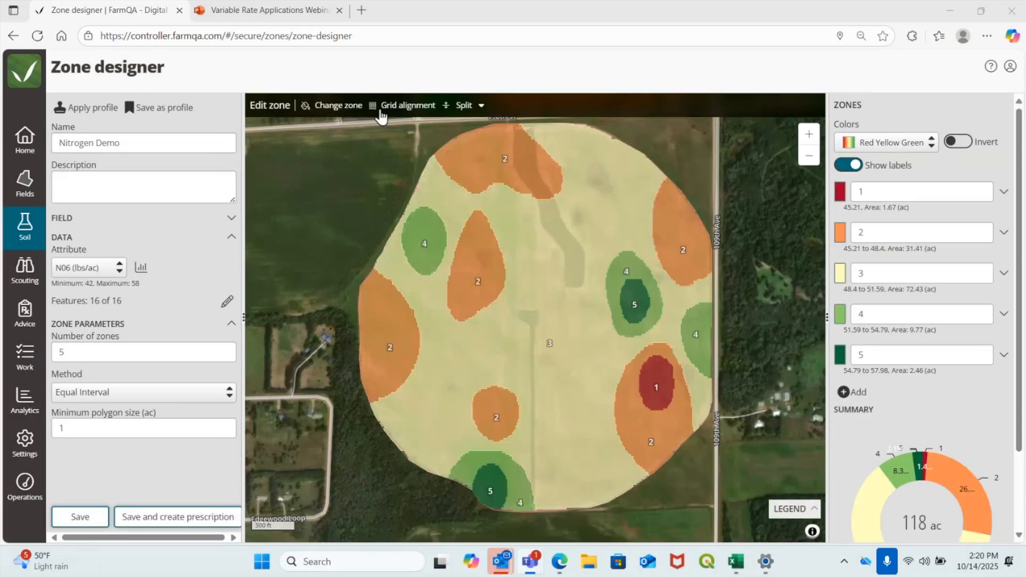
Split the zones by image using the existing Half and Half management zone and apply the split
click(468, 107)
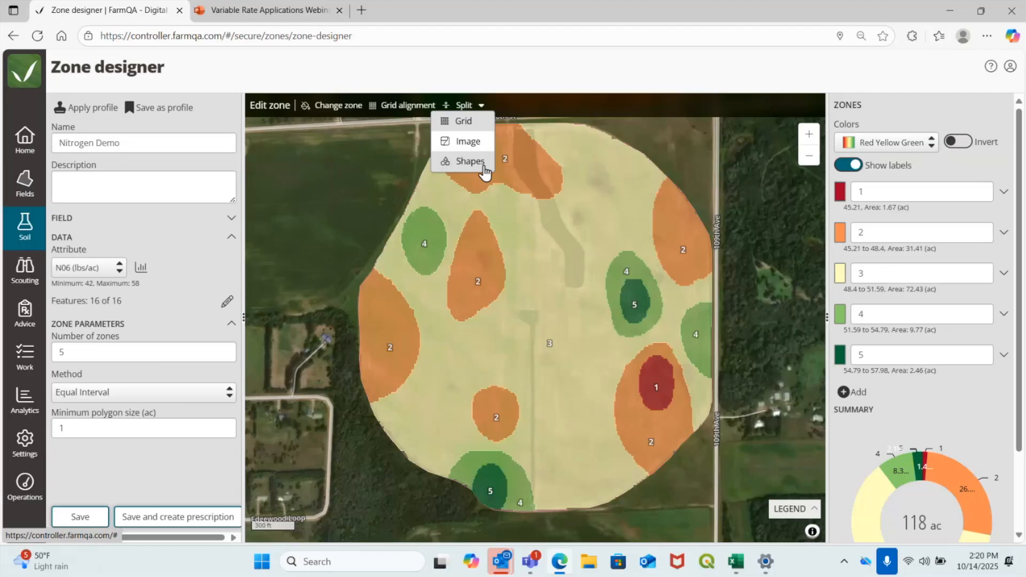
click(484, 143)
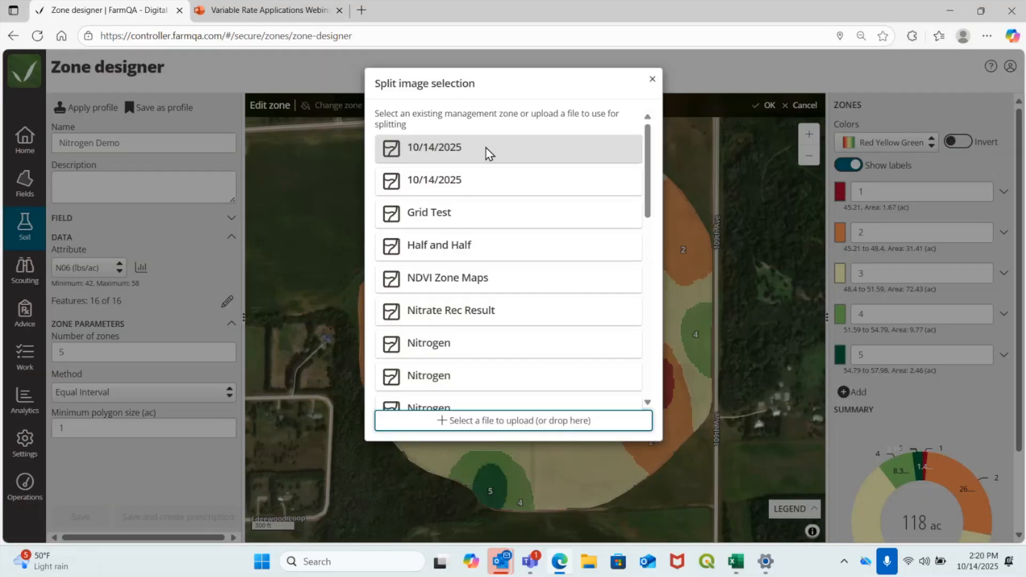
scroll(523, 252, down, 3)
scroll(524, 254, down, 4)
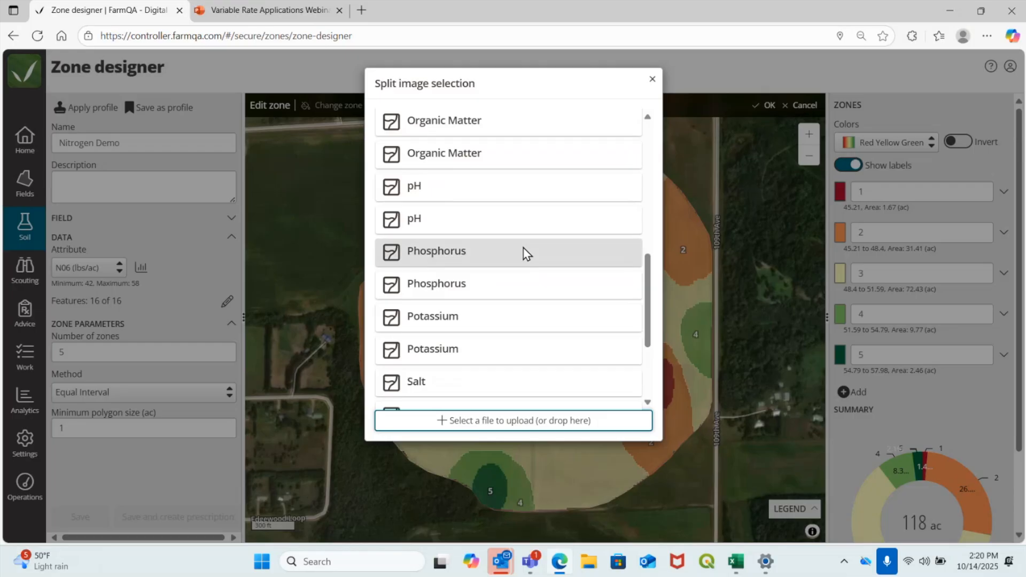
scroll(524, 254, down, 3)
scroll(524, 254, up, 5)
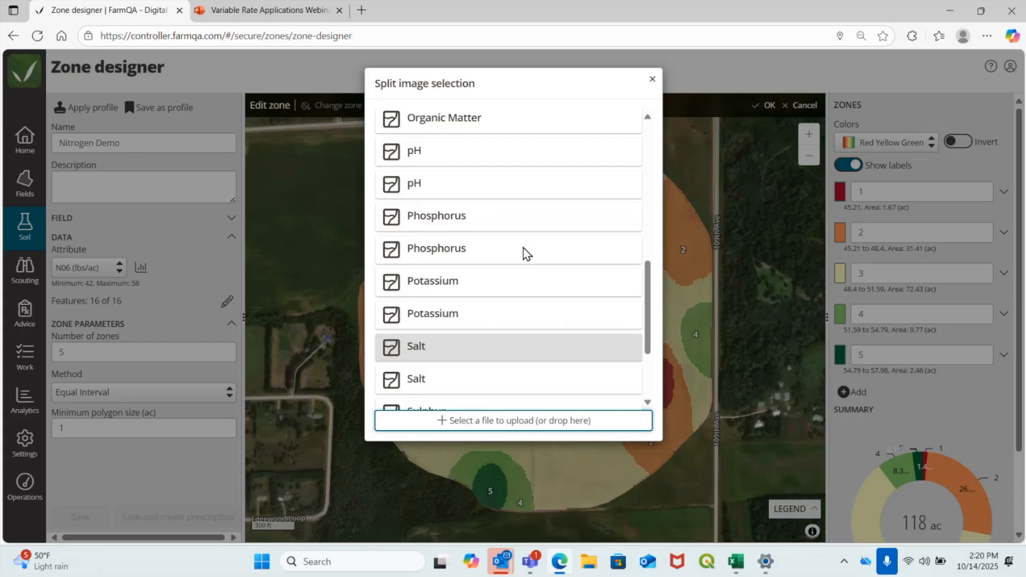
scroll(523, 249, up, 5)
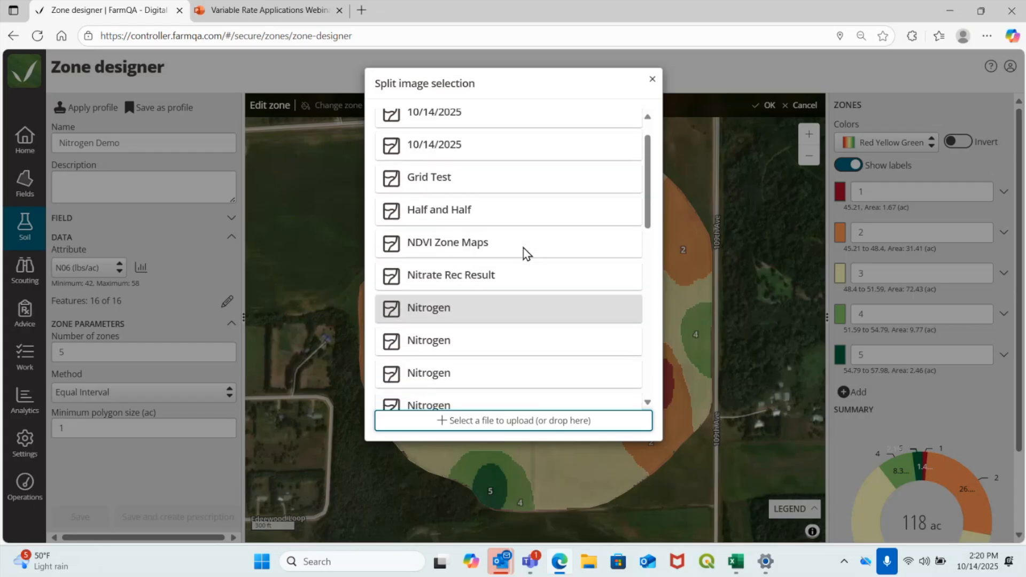
click(518, 220)
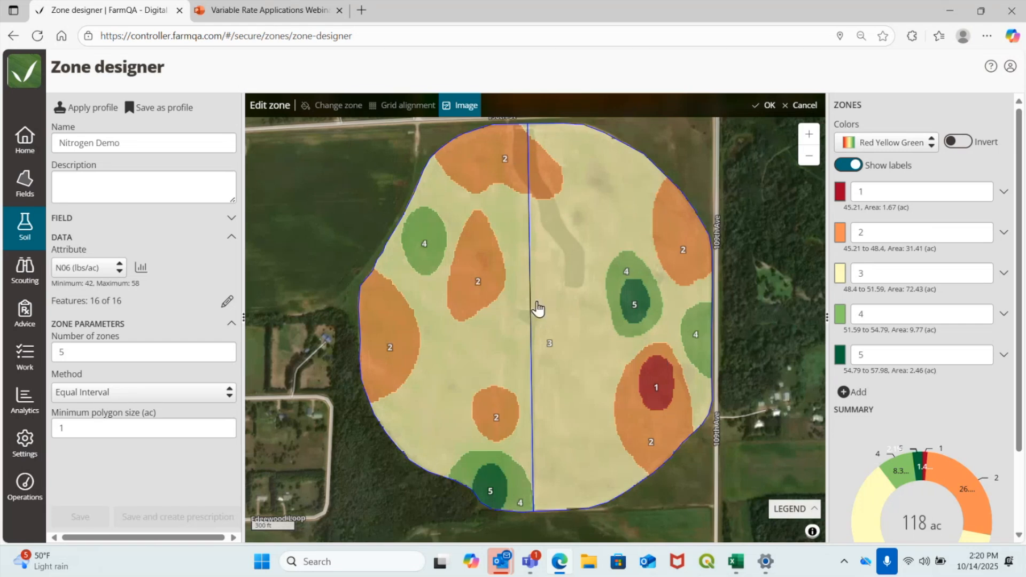
click(759, 107)
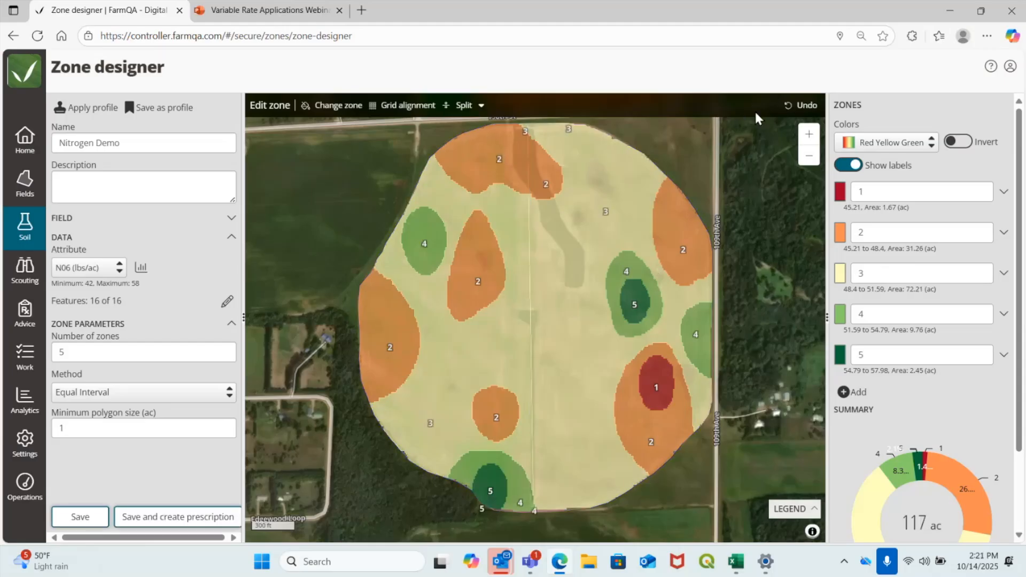
Reassign the part of the northern zone 2 patch east of the split line to zone 3
scroll(527, 185, up, 1)
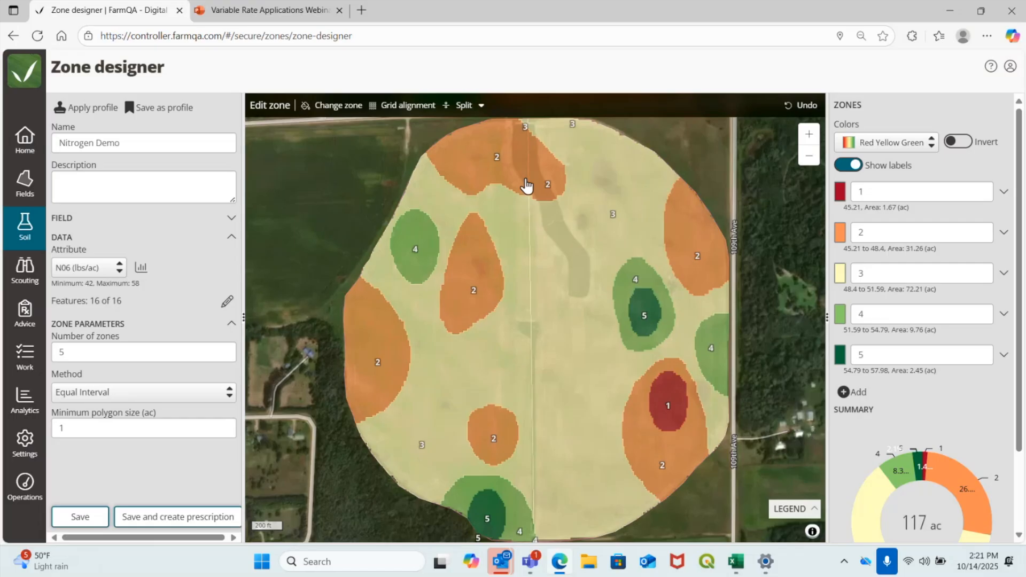
scroll(524, 188, up, 1)
drag(639, 169, 657, 278)
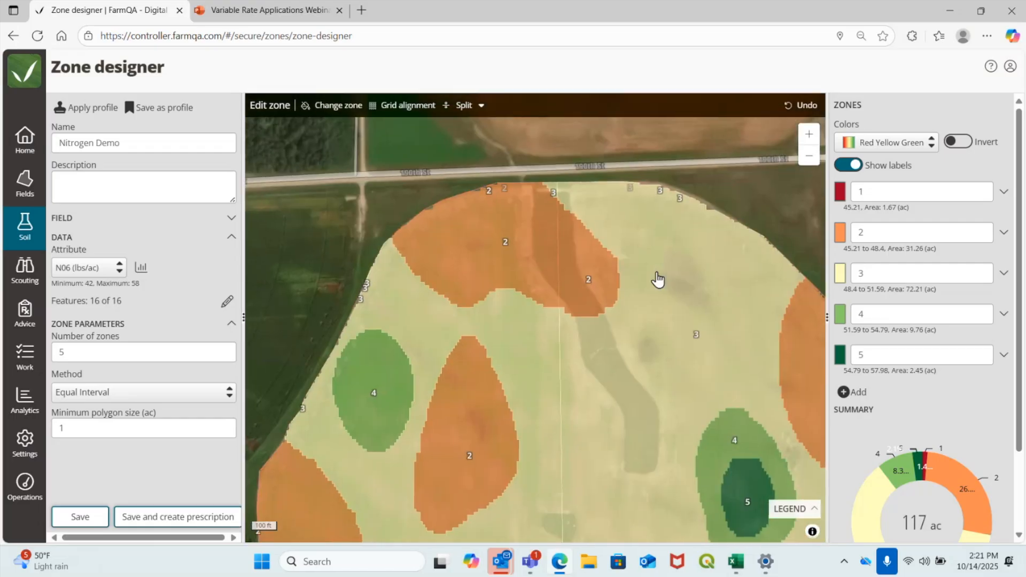
scroll(587, 224, up, 1)
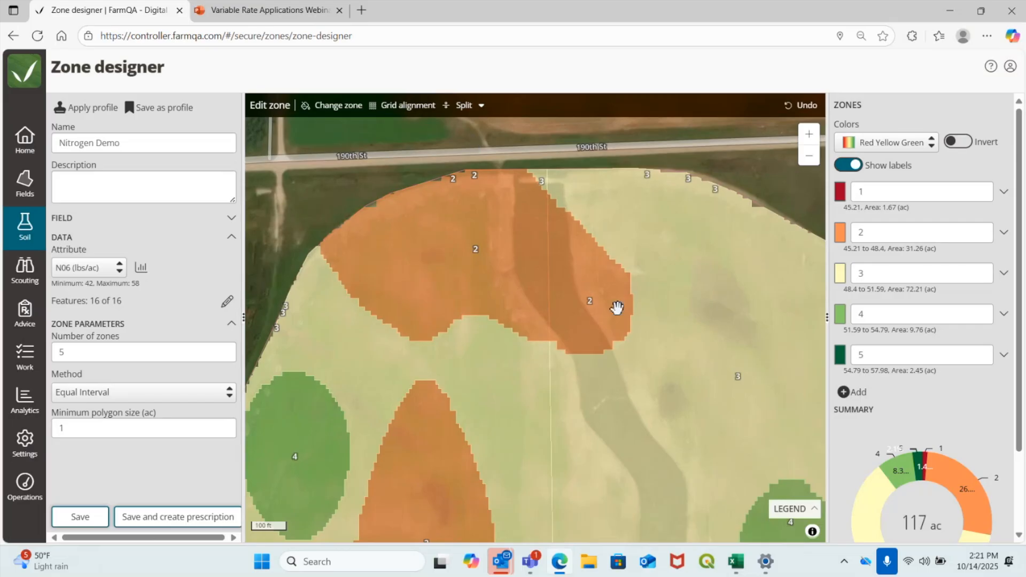
click(339, 105)
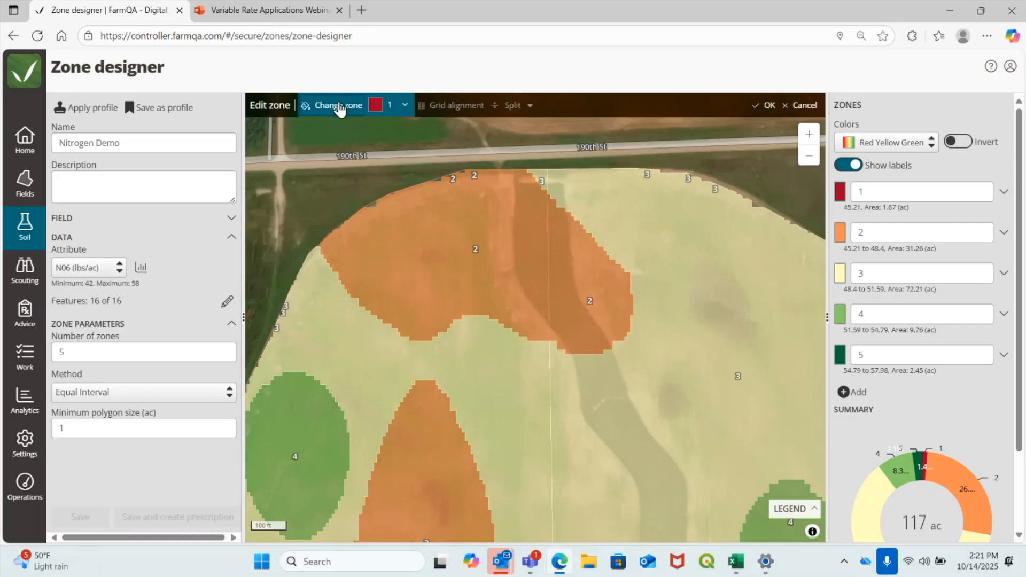
click(389, 105)
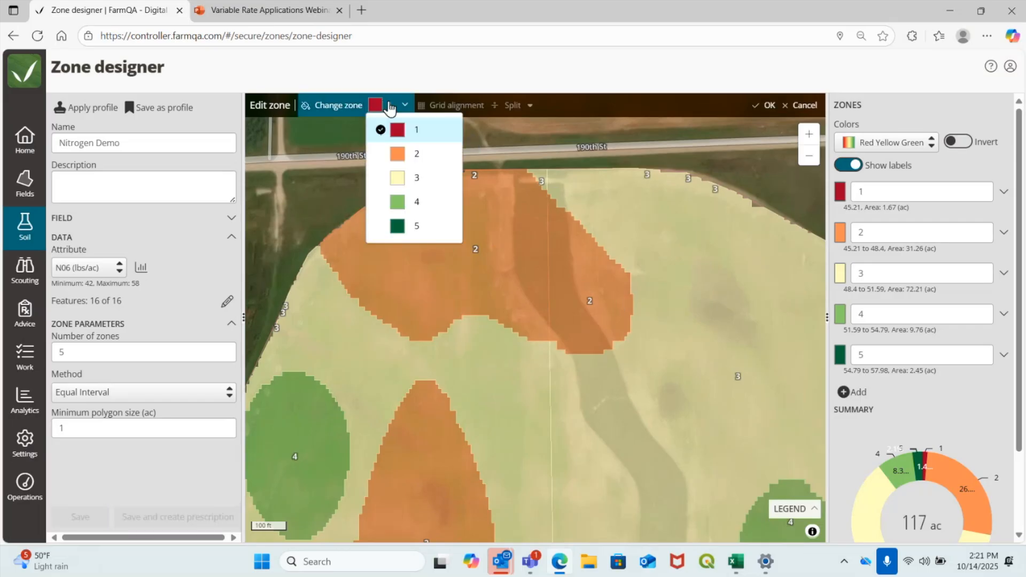
click(410, 179)
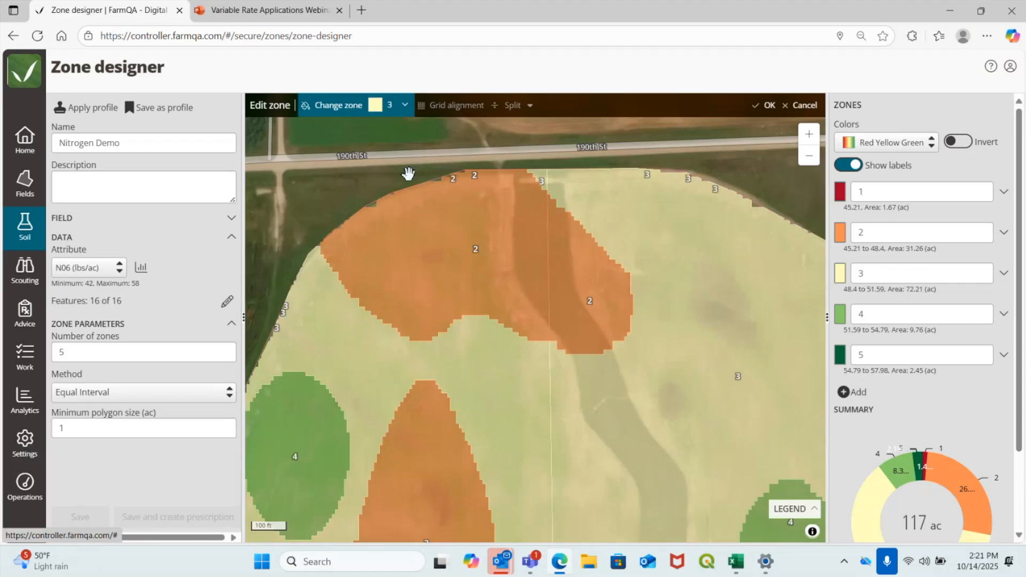
click(567, 284)
scroll(659, 284, down, 1)
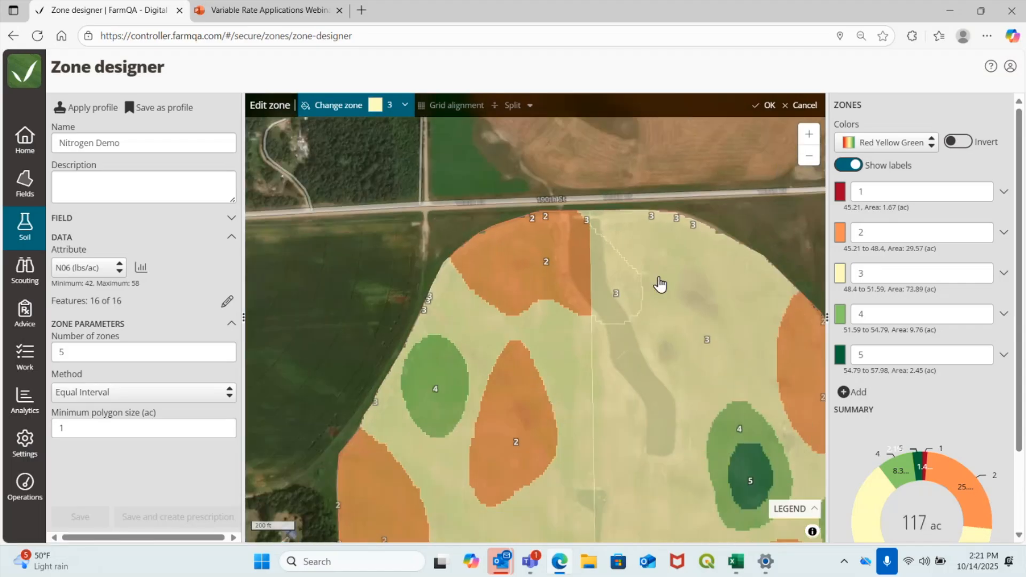
scroll(660, 284, down, 1)
drag(654, 232, 620, 117)
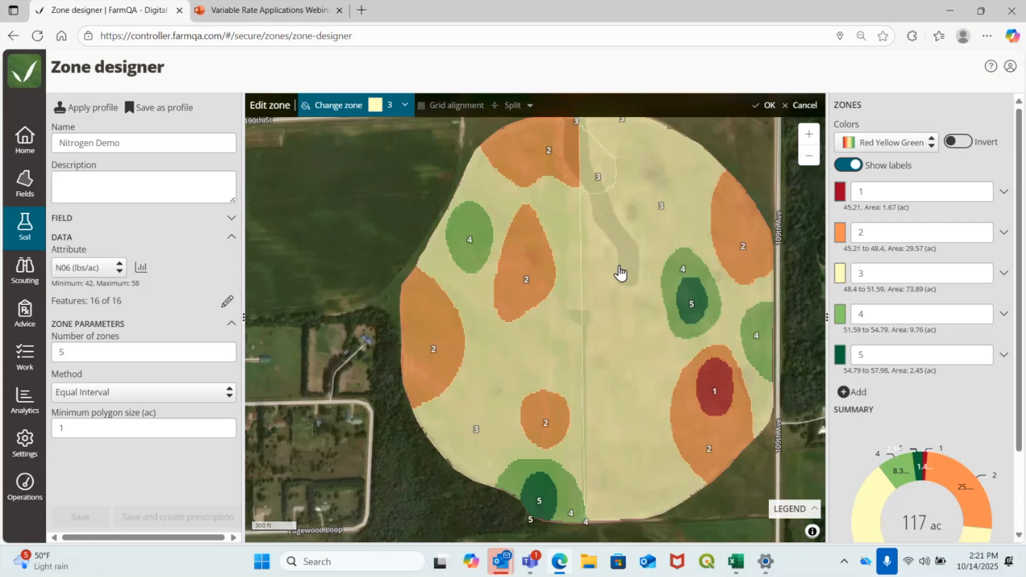
Apply the pending zone change and undo the reassignment of the northern zone 2 patch east of the split line
drag(618, 266, 615, 328)
click(764, 106)
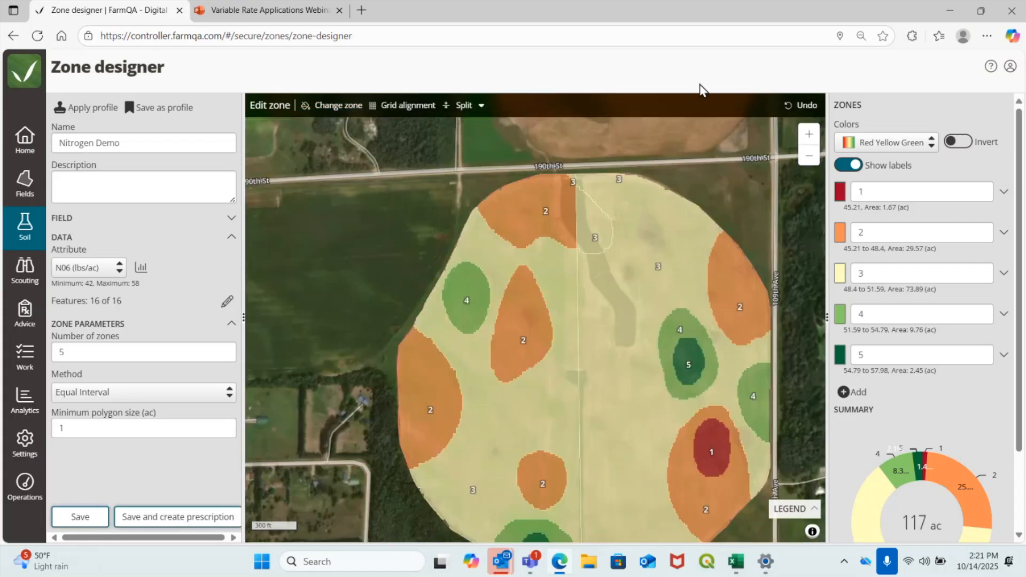
click(804, 106)
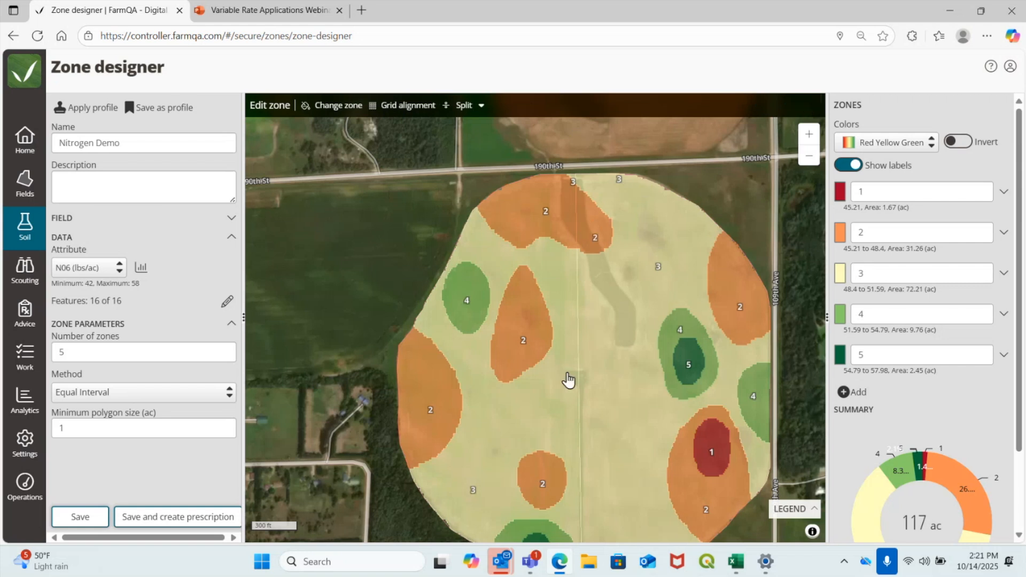
Split the zones by image using the existing NDVI Zone Maps management zone, apply it and undo the split
click(463, 106)
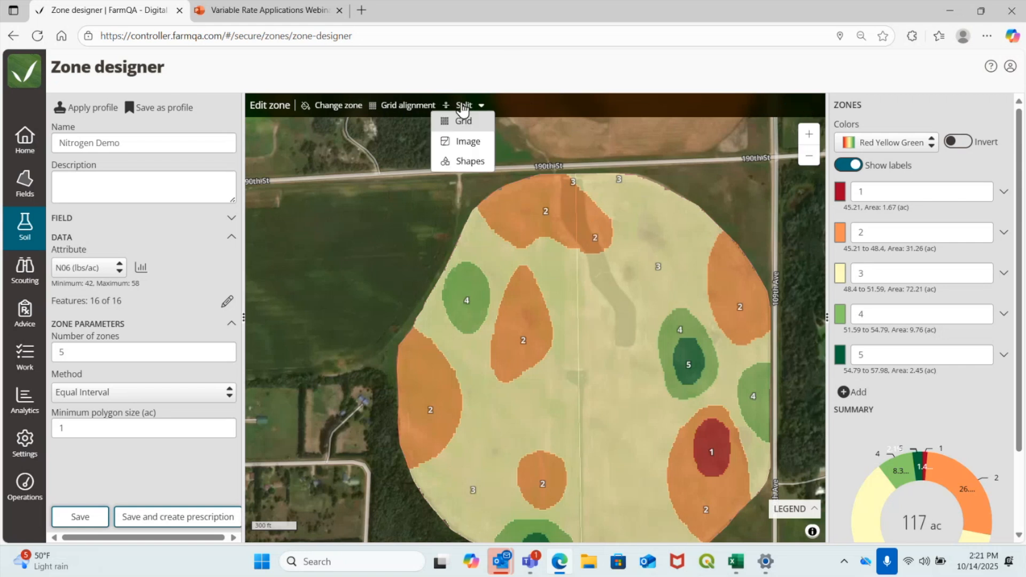
click(468, 141)
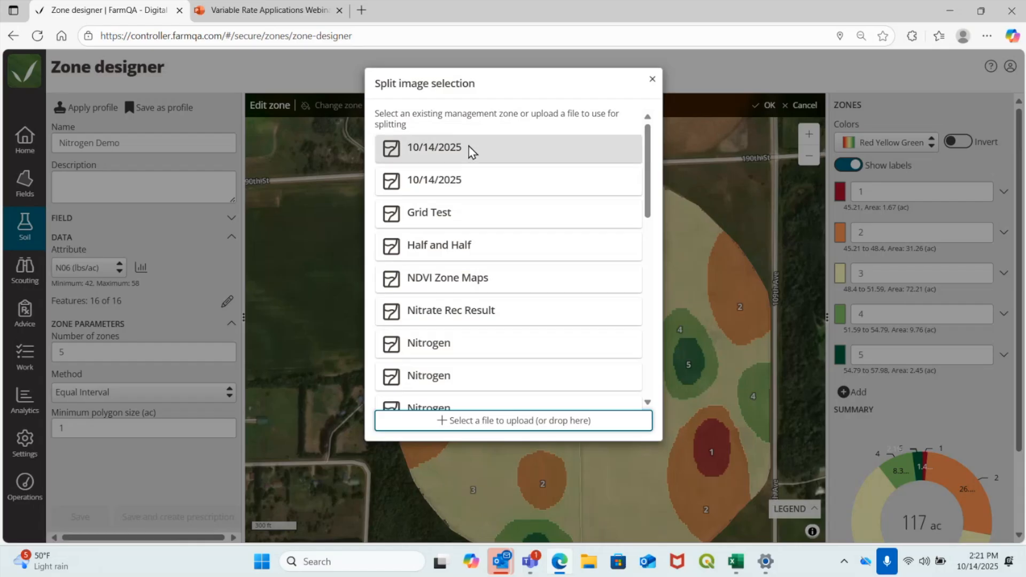
click(542, 280)
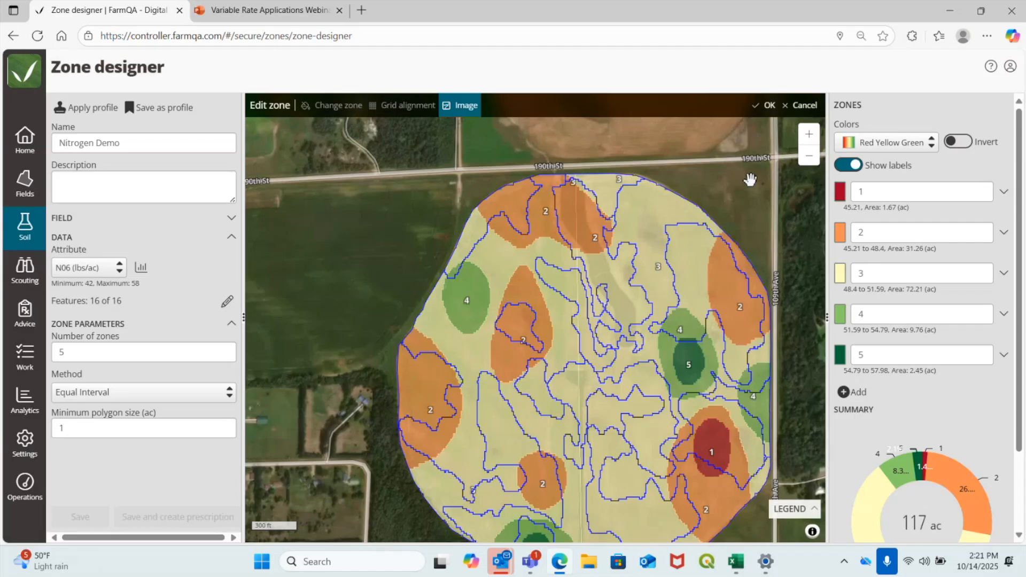
drag(737, 165, 704, 132)
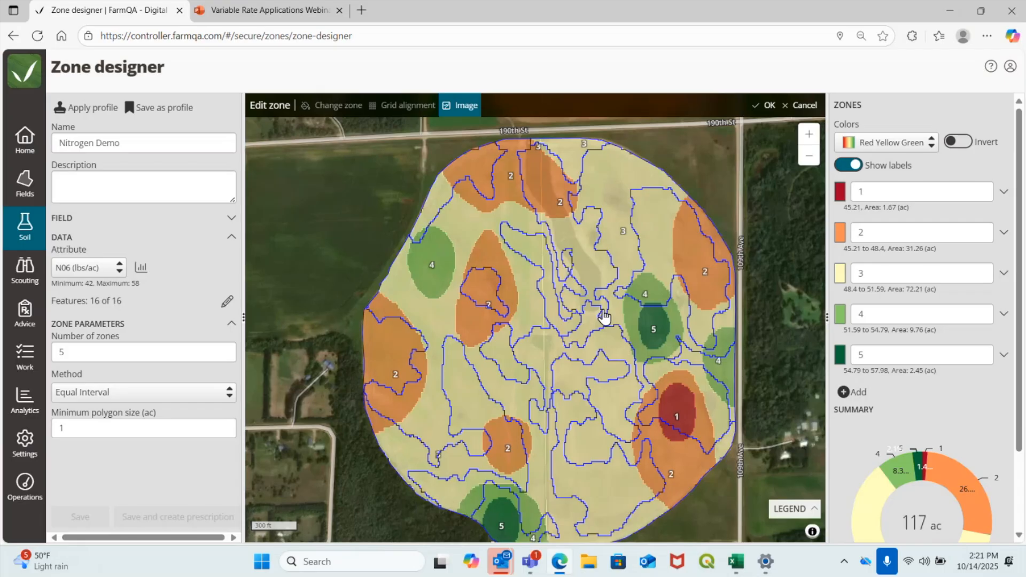
click(757, 113)
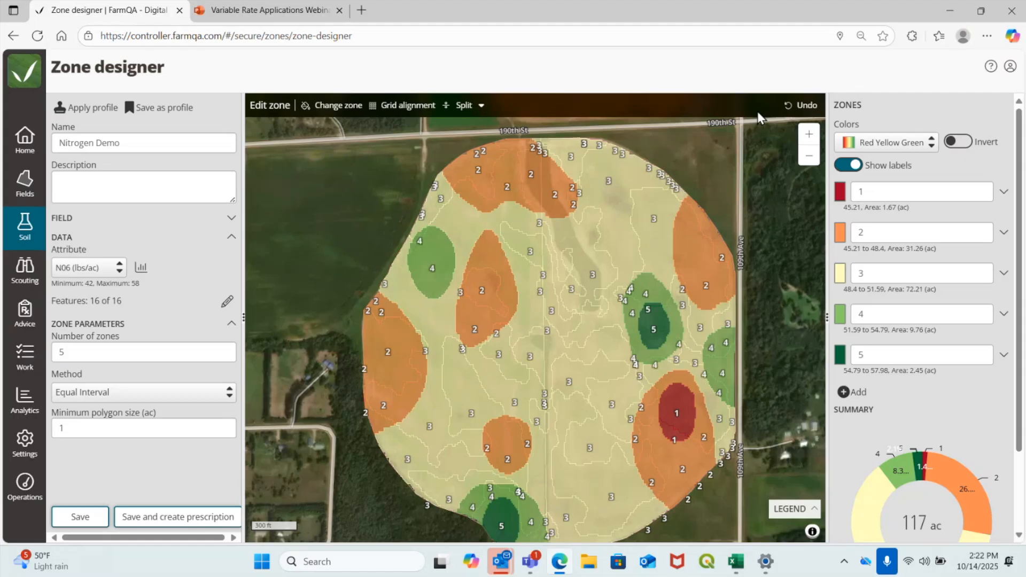
click(798, 104)
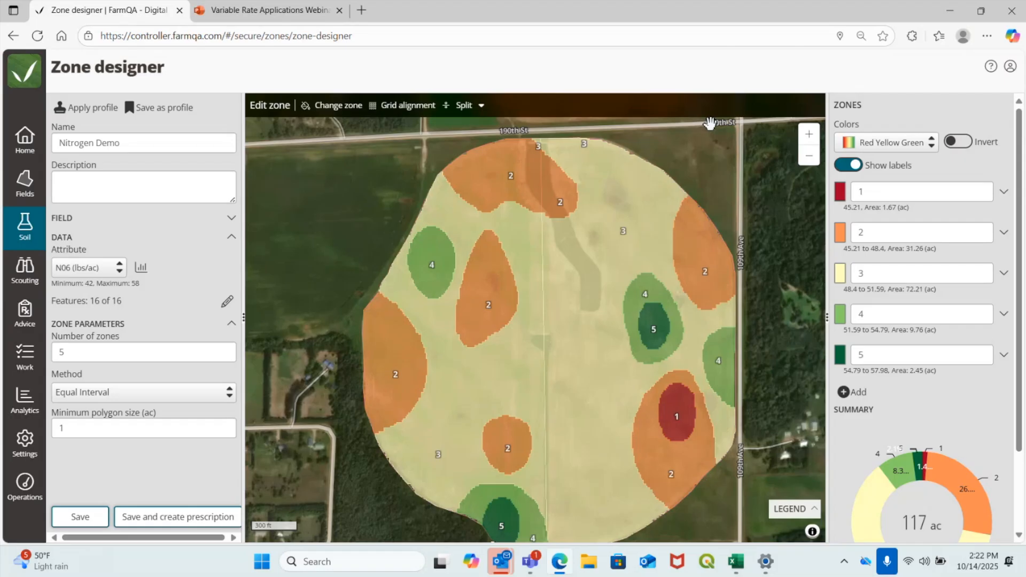
Split zone 3 with a freehand polygon around the dark strip just northwest of the eastern zone 4 patch
click(464, 105)
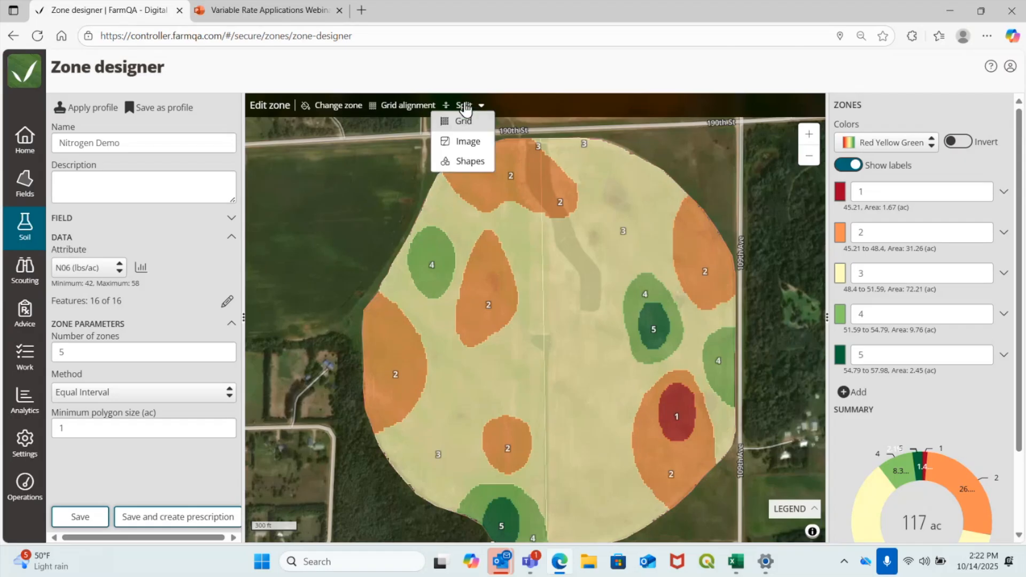
click(452, 165)
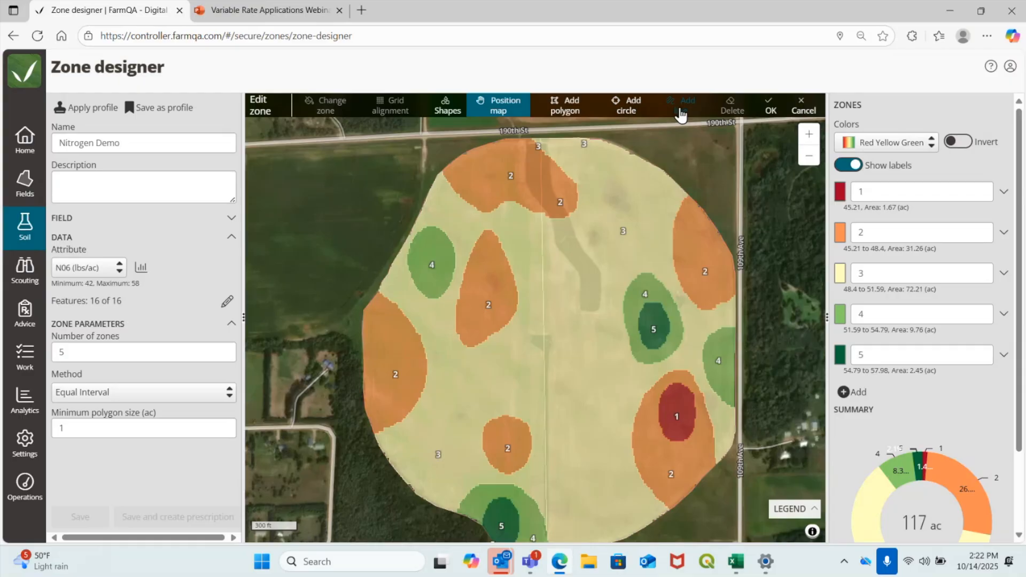
click(558, 114)
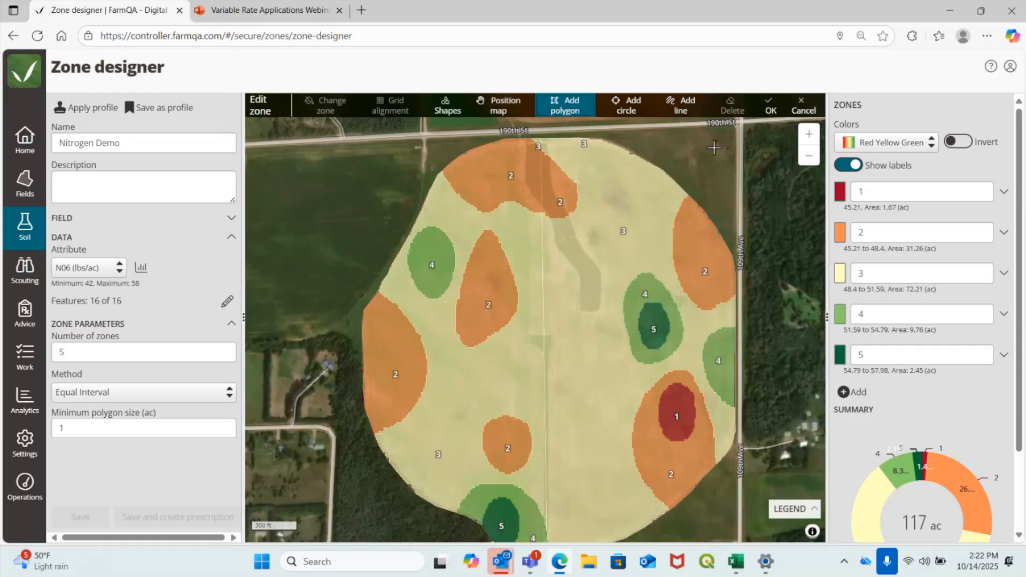
scroll(585, 310, up, 1)
scroll(585, 310, up, 2)
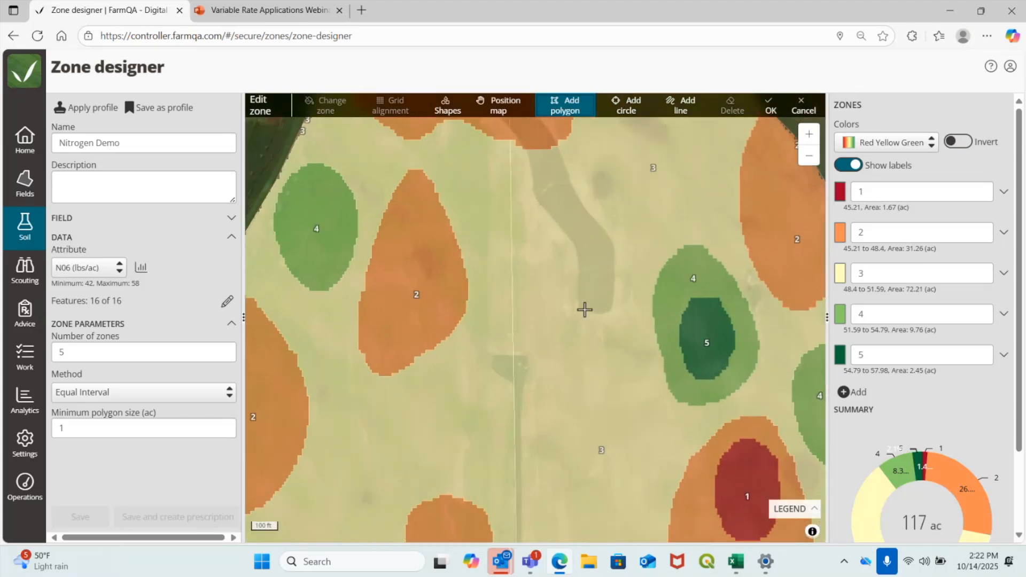
mouse_move(556, 247)
mouse_down()
mouse_move(543, 213)
mouse_move(575, 186)
mouse_move(637, 201)
mouse_move(643, 267)
mouse_move(543, 283)
mouse_up()
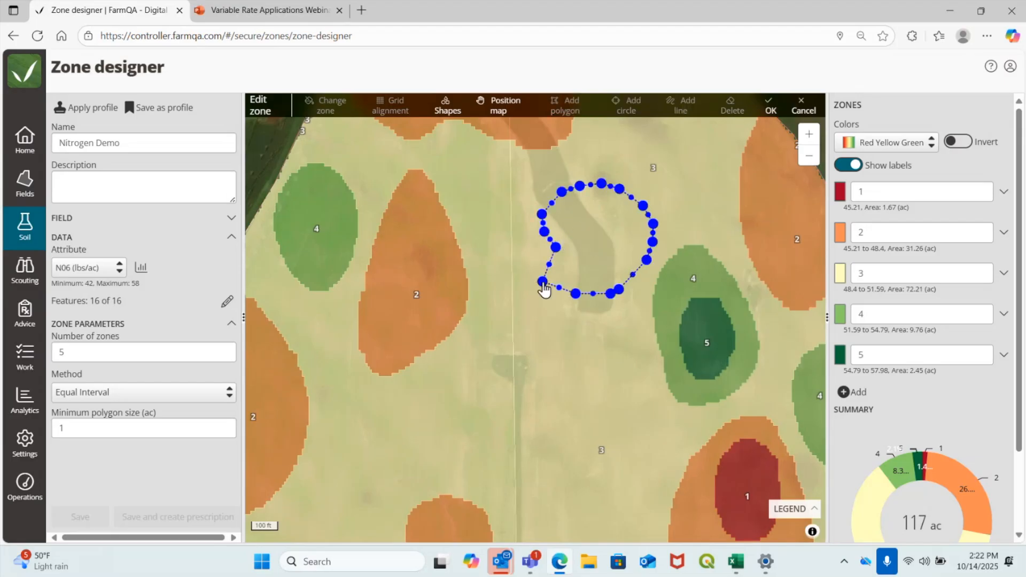
click(770, 105)
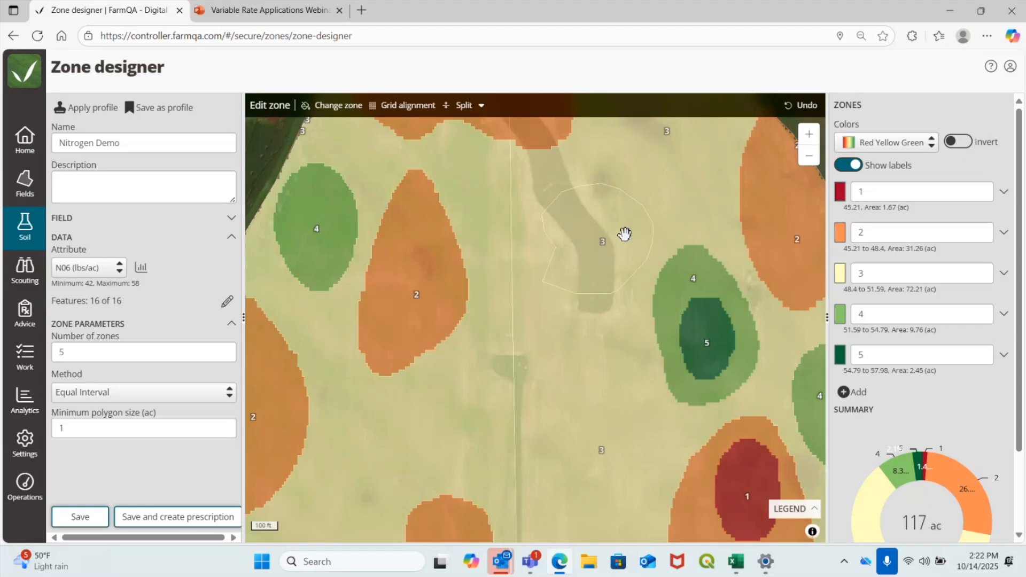
Reassign the freehand polygon area to zone 5 and apply the change
click(345, 105)
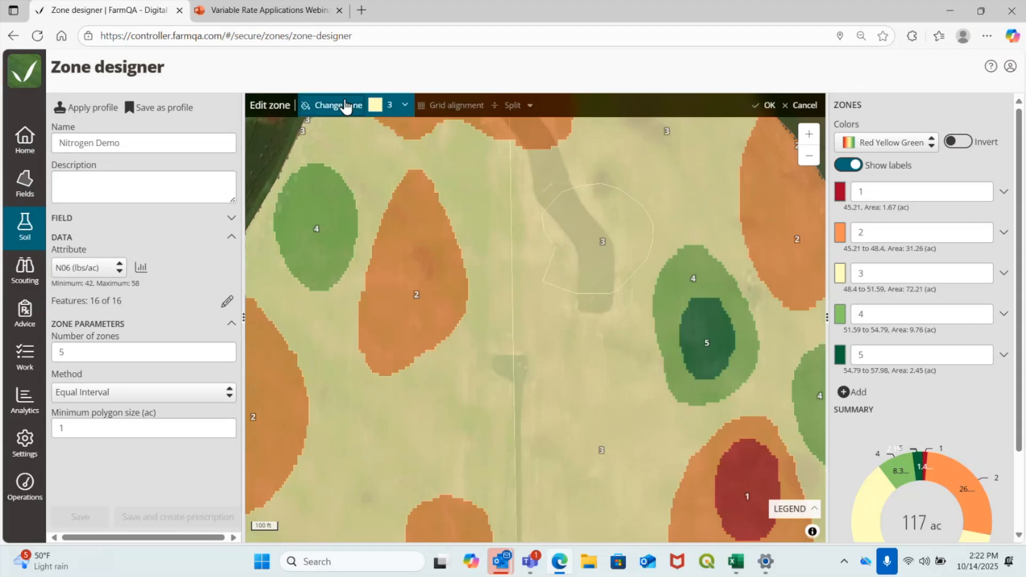
click(390, 110)
click(410, 224)
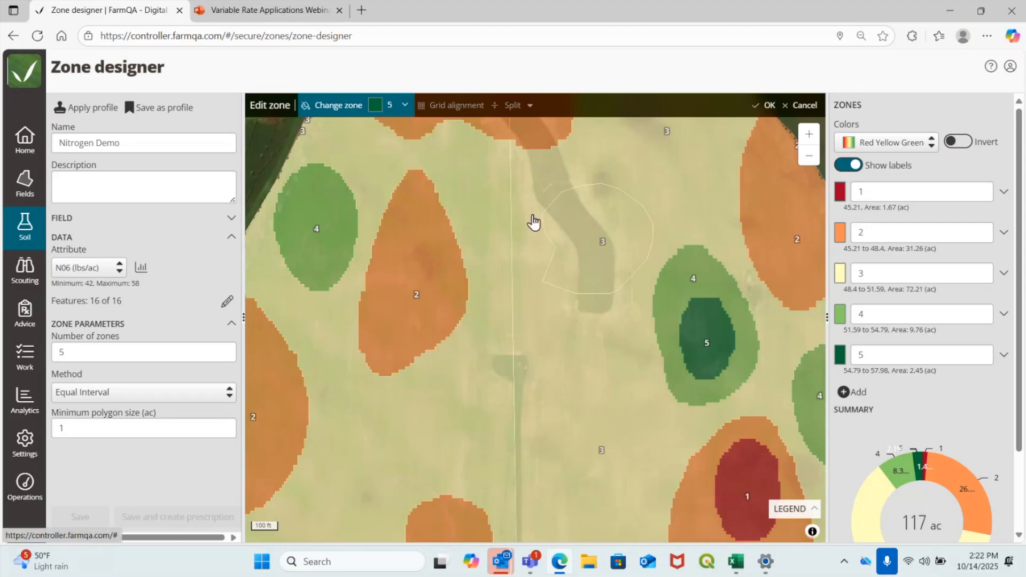
click(601, 233)
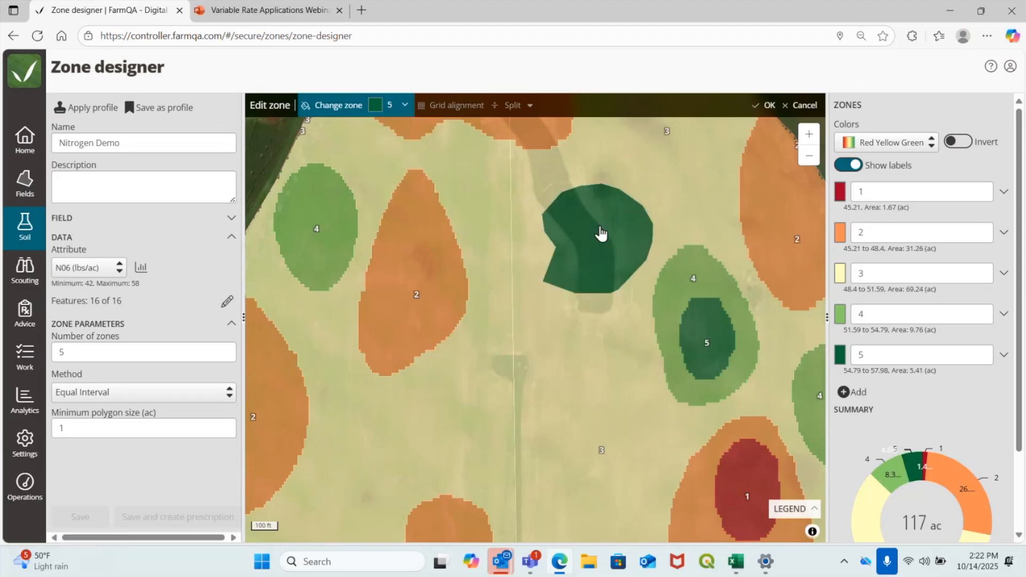
click(765, 105)
Split zone 3 with a circle around the dark spot north of the new zone 5 polygon
drag(676, 201, 606, 281)
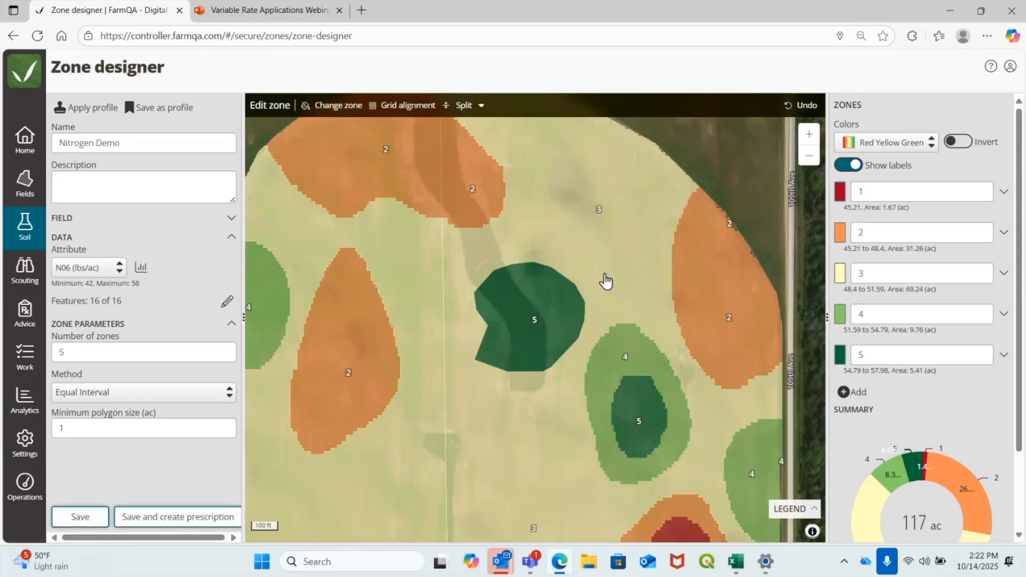
click(462, 105)
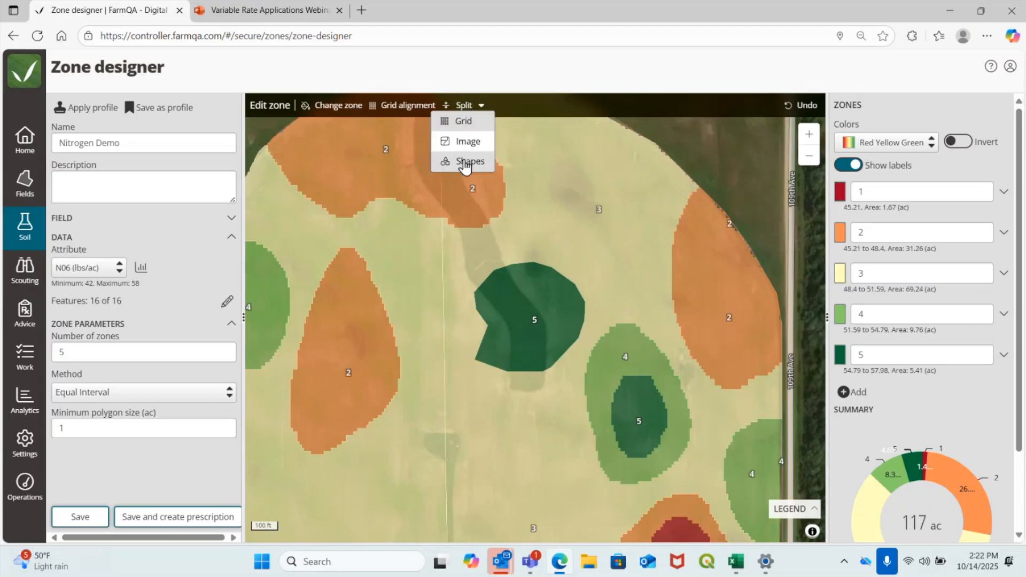
click(465, 161)
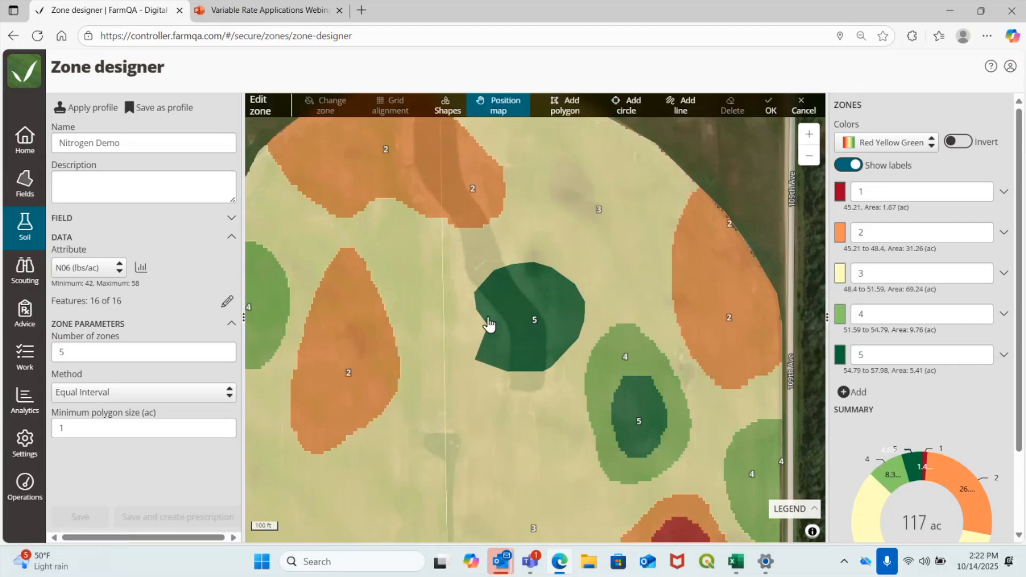
click(620, 107)
drag(584, 180, 613, 216)
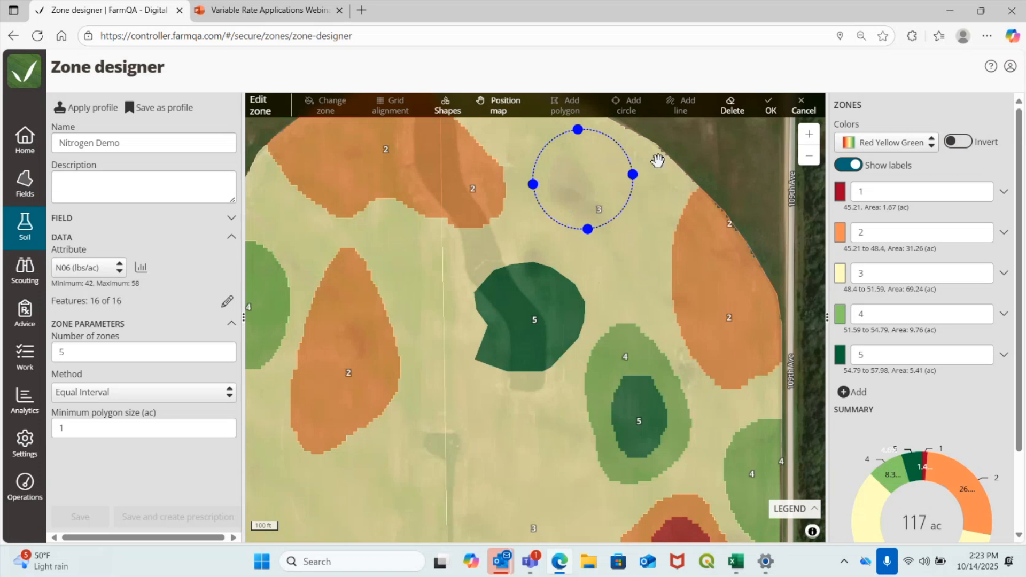
click(769, 110)
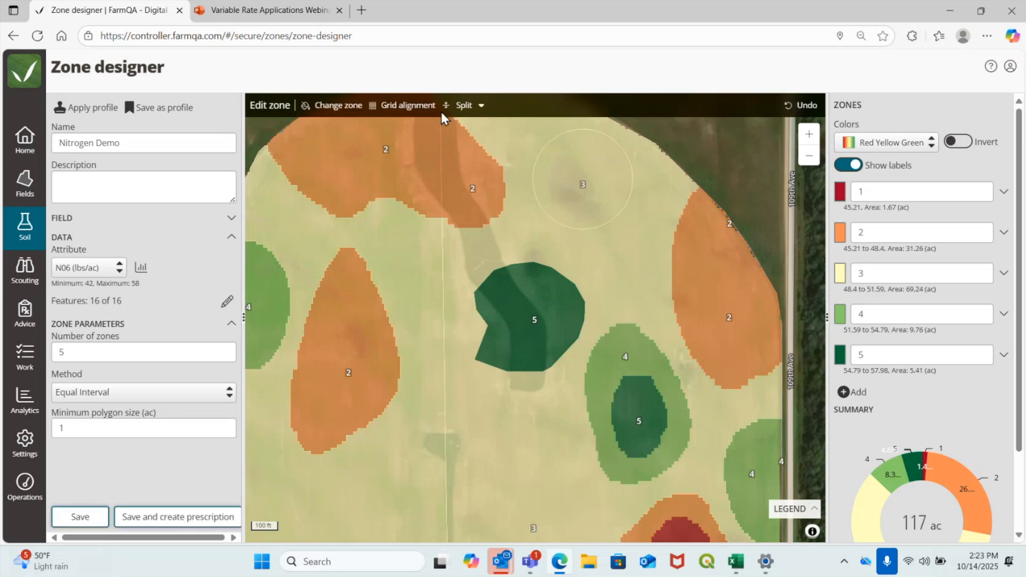
Reassign the circular area to zone 2 and apply the change
click(331, 104)
click(404, 105)
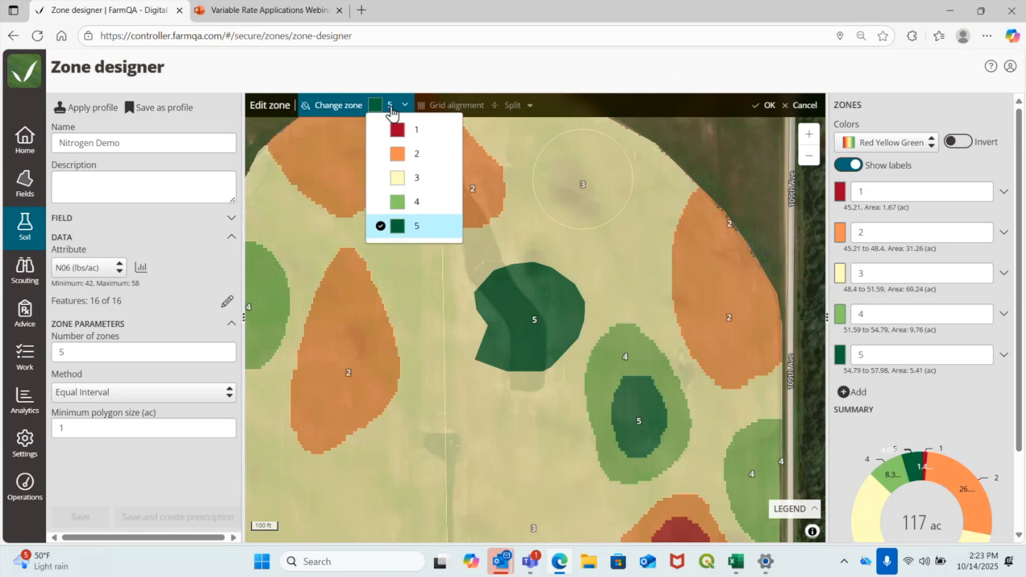
click(418, 153)
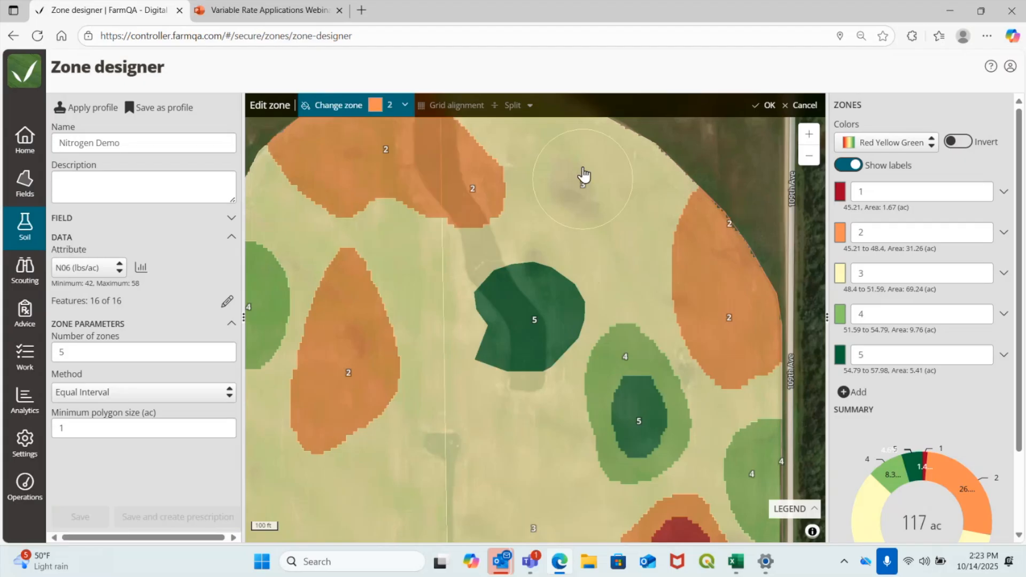
click(584, 176)
click(764, 105)
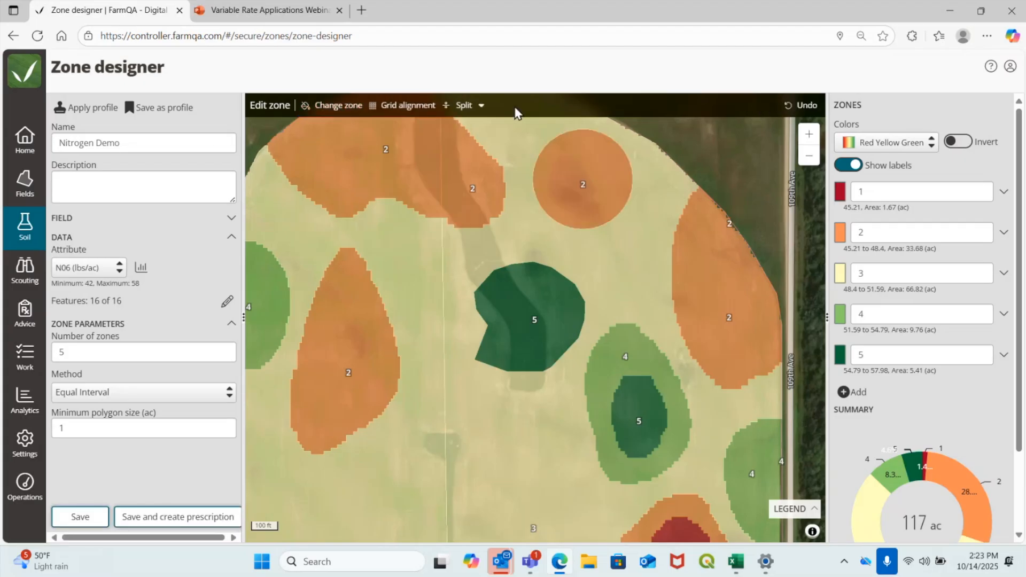
Try splitting the zones with a straight diagonal line from the field's northeast edge to its southwest edge, and inspect the divided patches
click(470, 105)
click(470, 161)
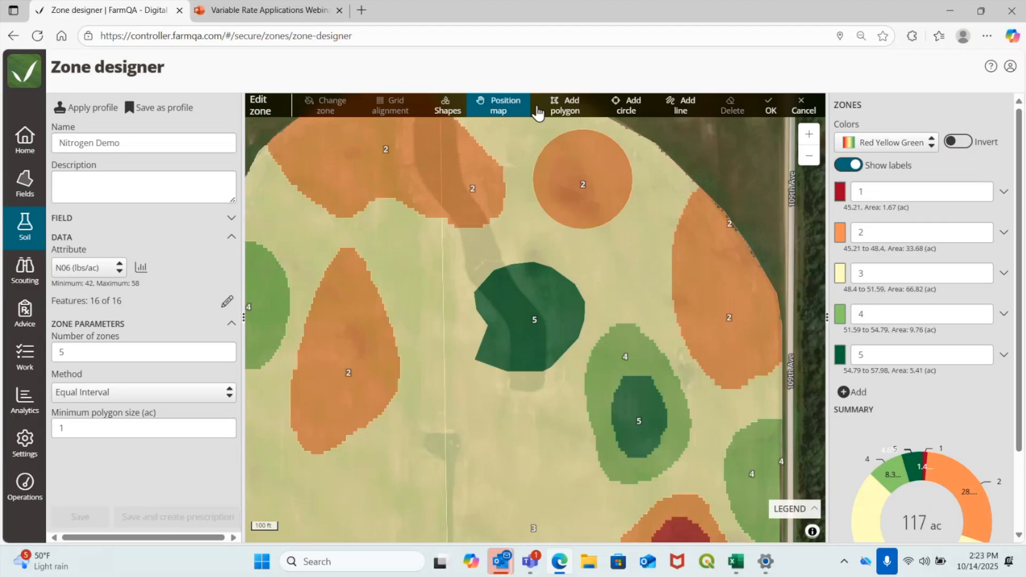
scroll(689, 202, down, 2)
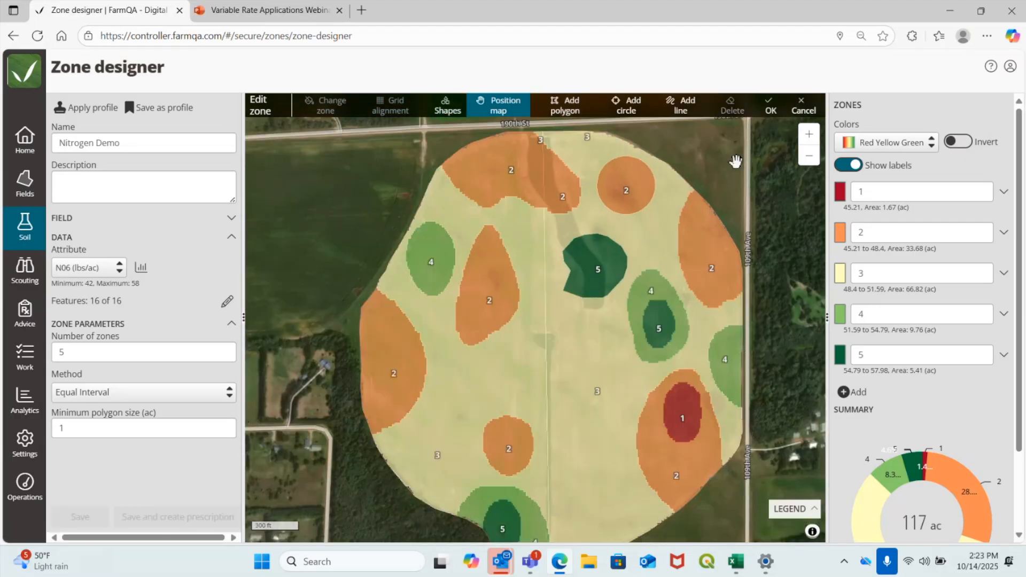
click(680, 104)
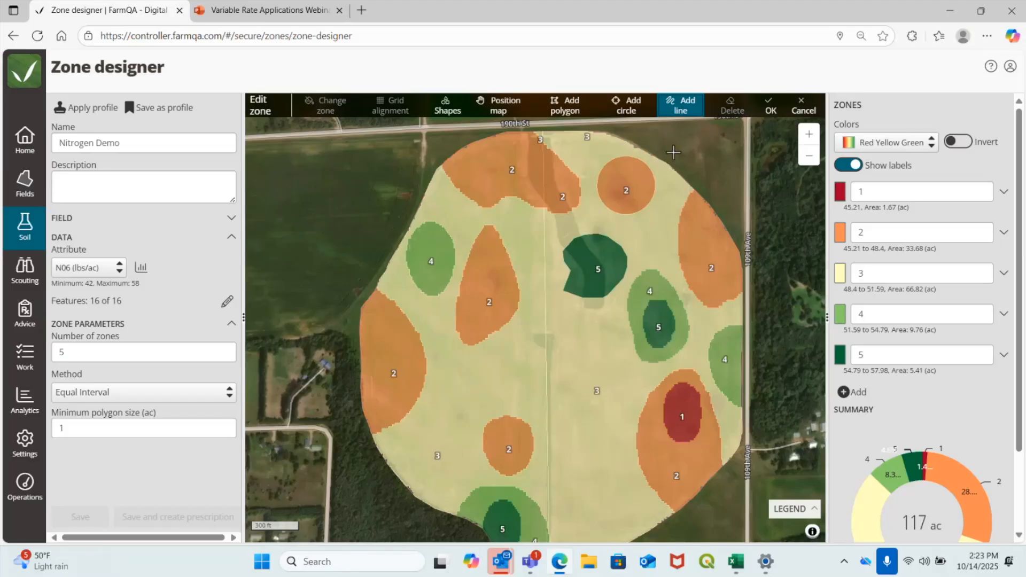
click(674, 154)
click(383, 505)
click(382, 506)
click(775, 106)
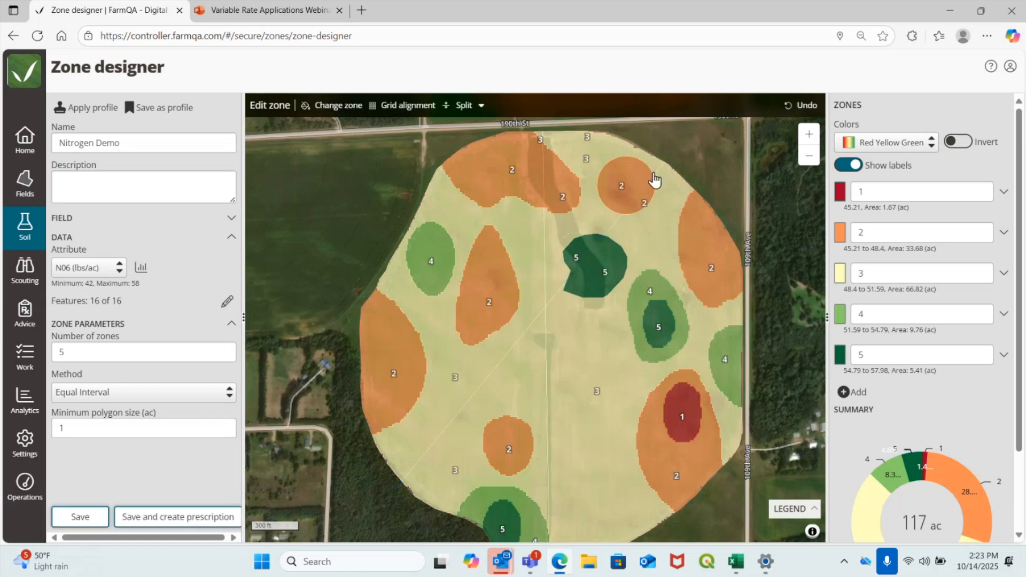
scroll(646, 181, up, 1)
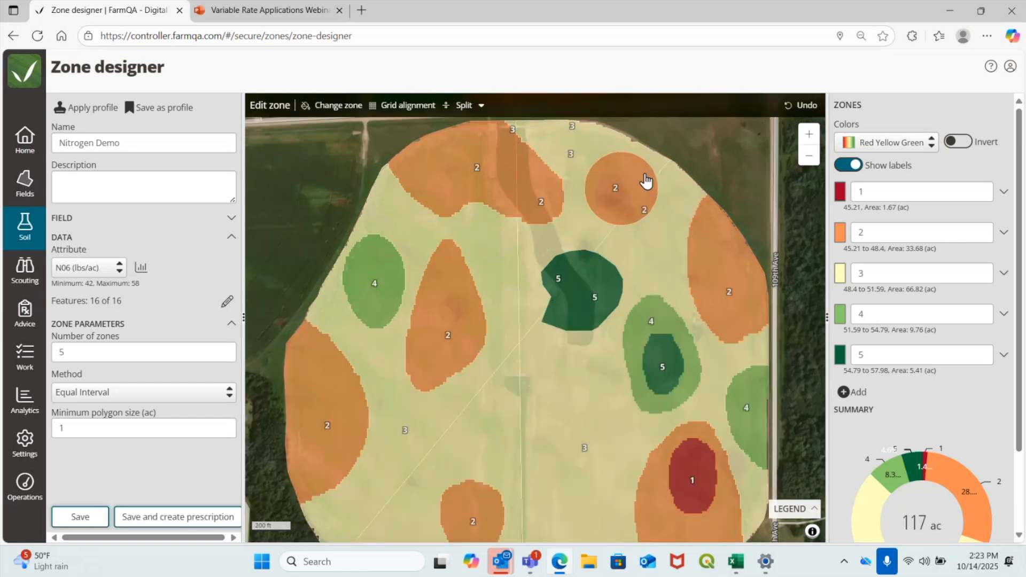
scroll(645, 181, up, 2)
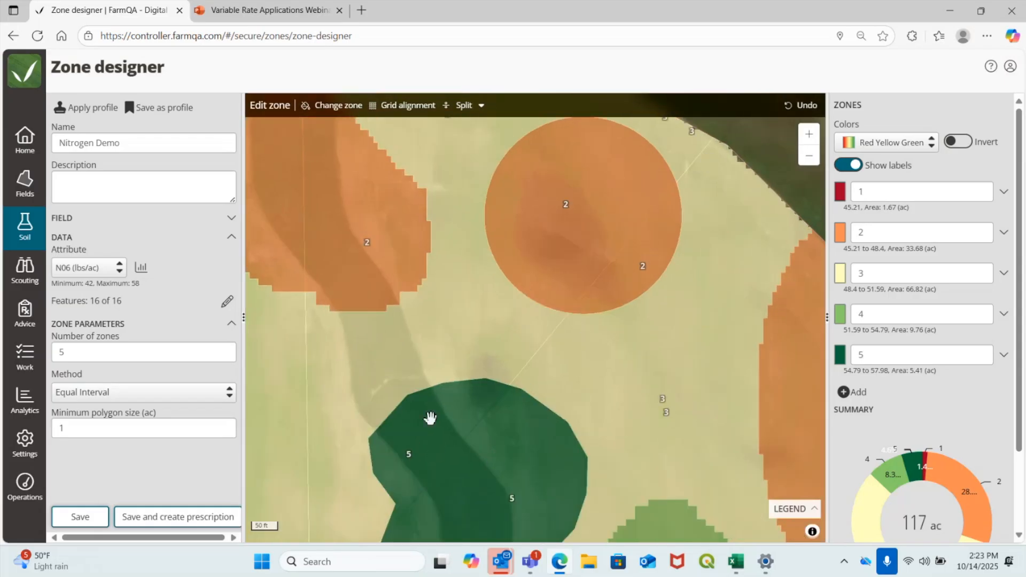
scroll(722, 232, down, 2)
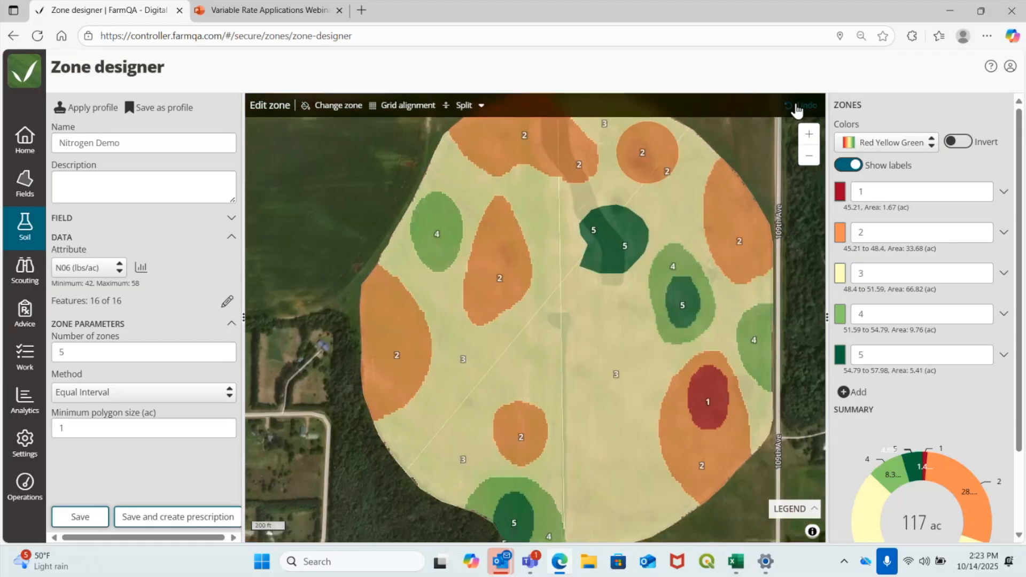
Split the zones with an angled line from the field's northeast edge to near its centre and out past the southeast edge
click(465, 106)
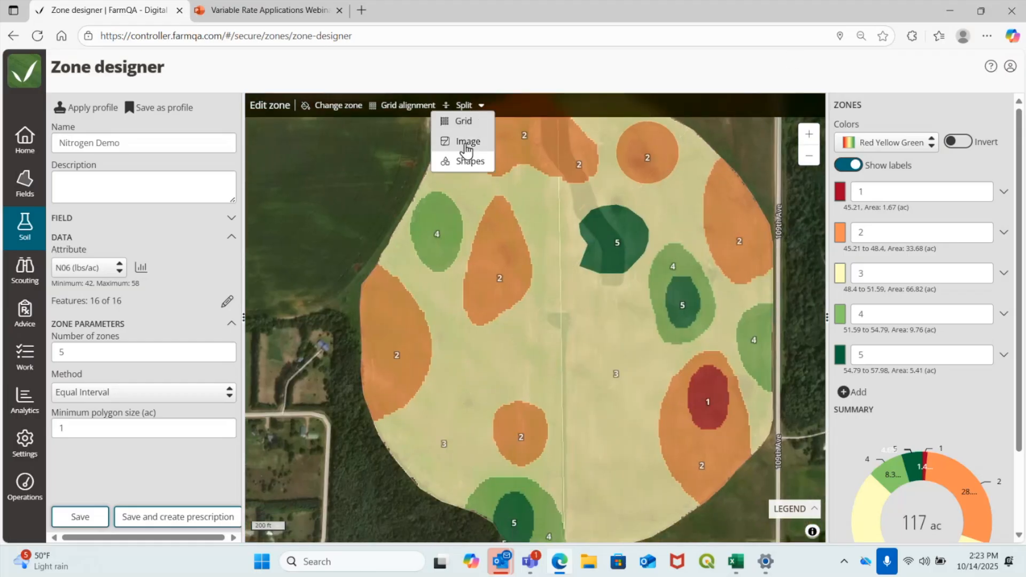
click(467, 160)
click(680, 105)
click(725, 136)
click(523, 312)
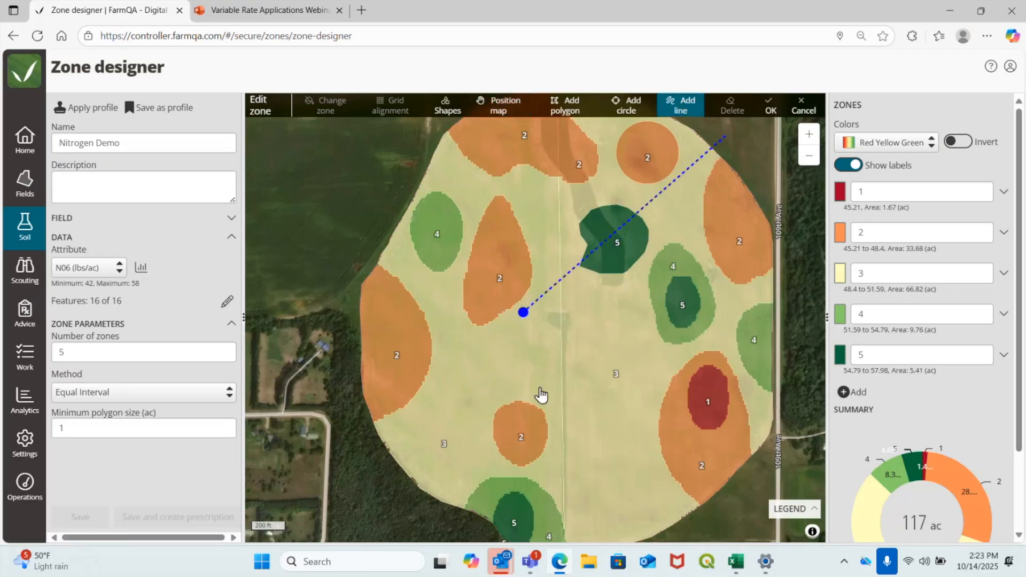
click(731, 525)
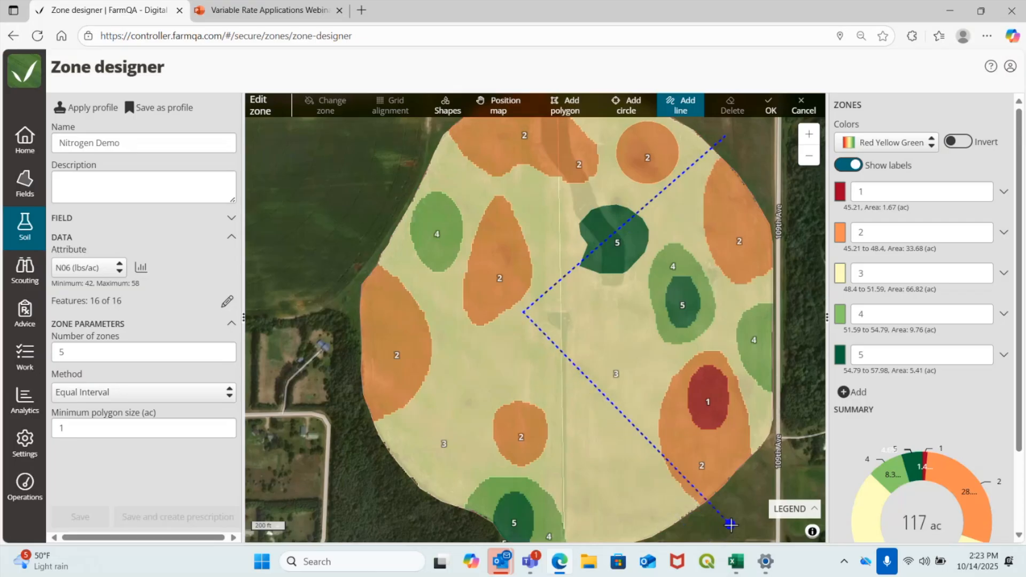
click(776, 108)
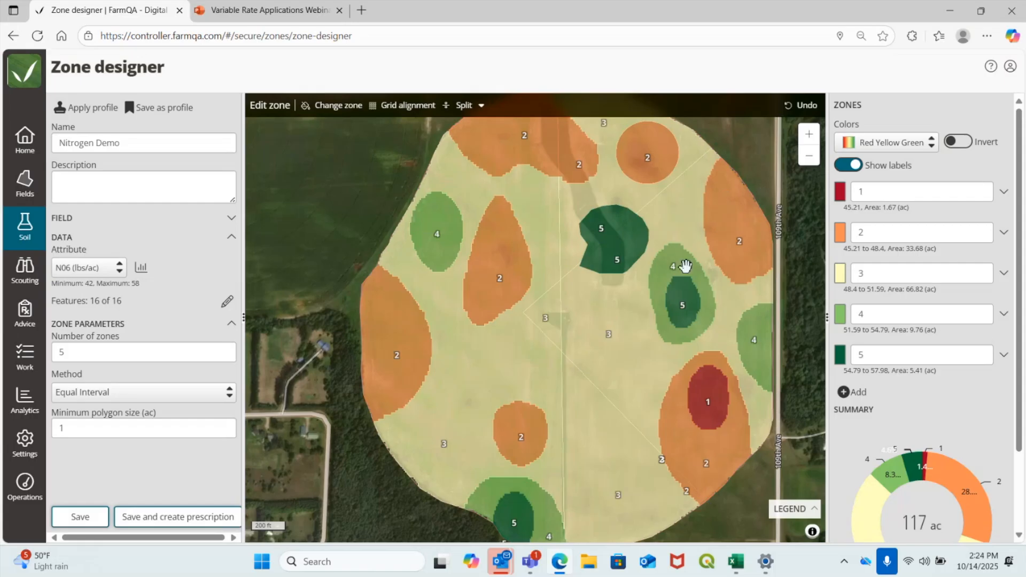
Reassign the central triangle, the southeastern half of the zone 5 polygon and the sliver on the southeast edge to zone 4, and apply
scroll(683, 268, up, 1)
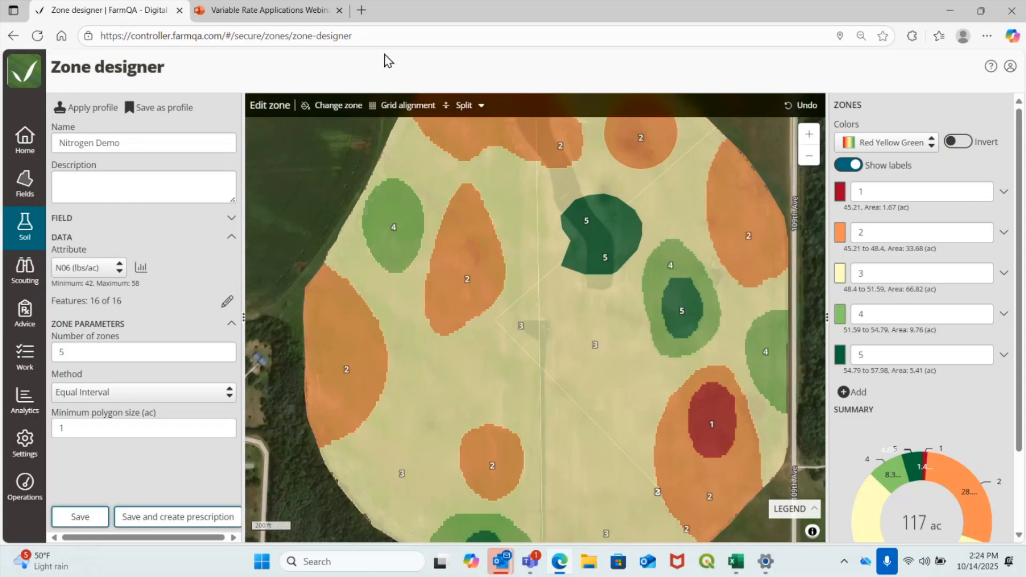
click(337, 107)
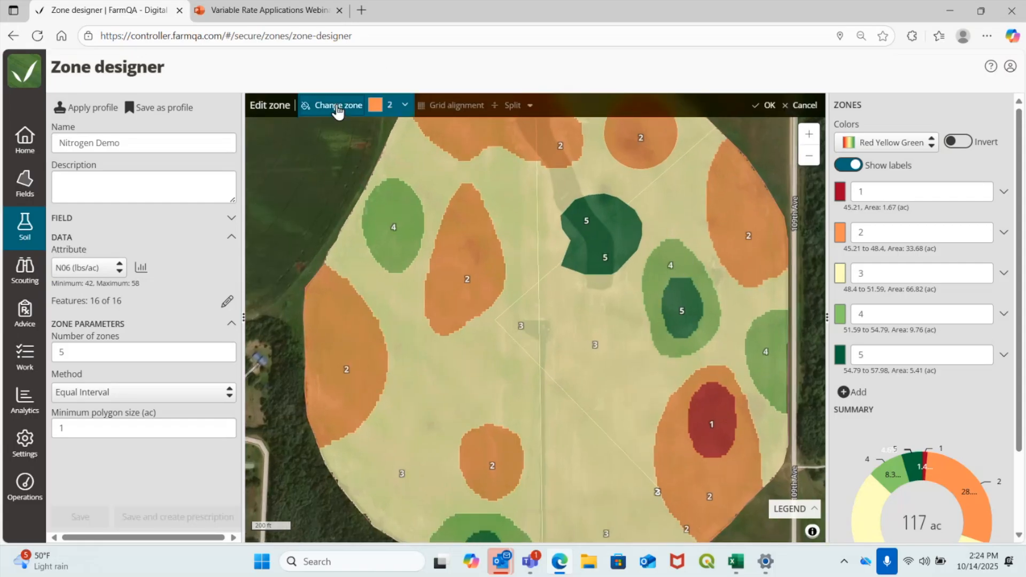
click(396, 106)
click(420, 202)
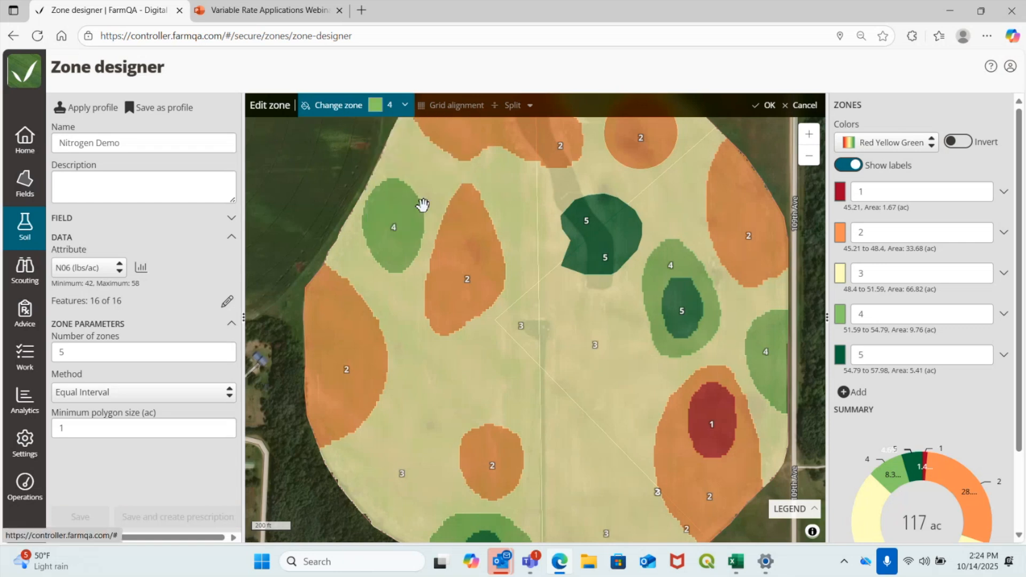
click(518, 315)
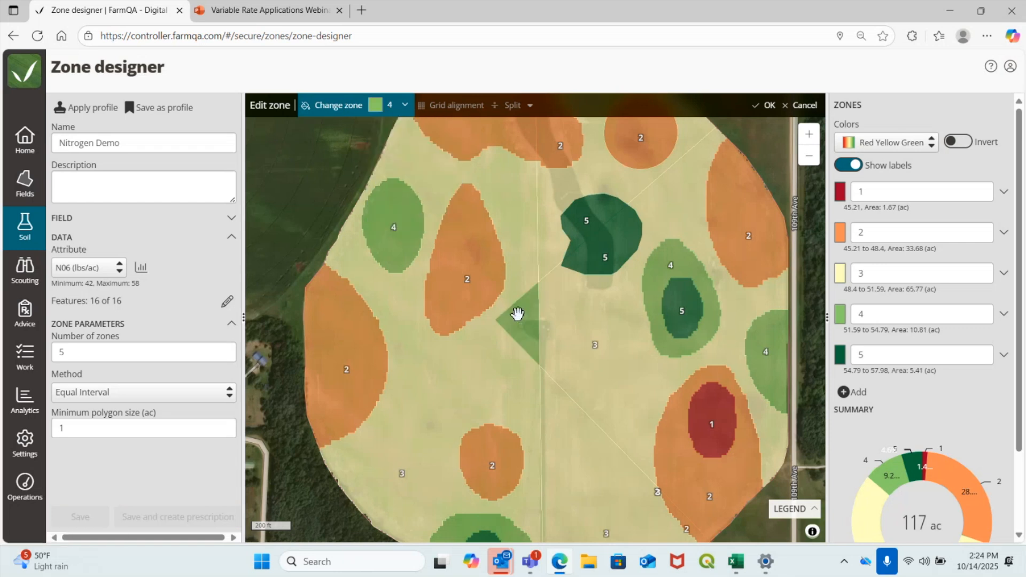
click(602, 234)
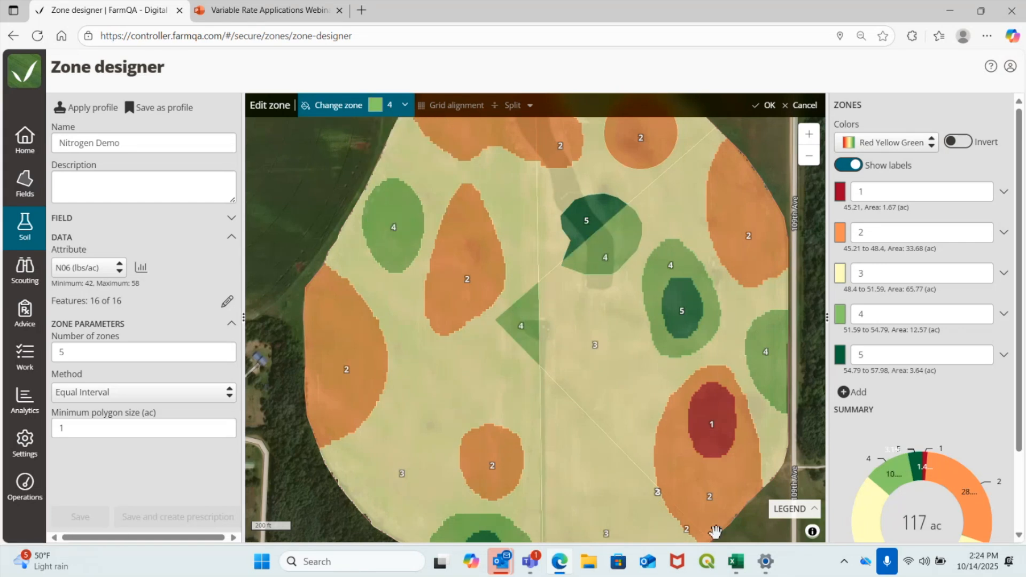
scroll(715, 532, up, 1)
click(657, 521)
scroll(655, 522, down, 2)
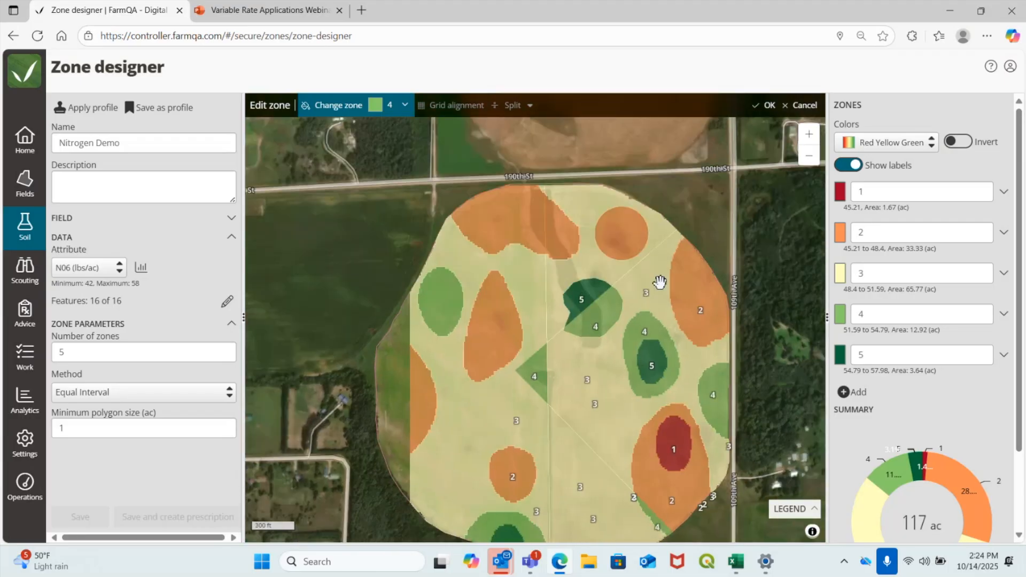
click(765, 105)
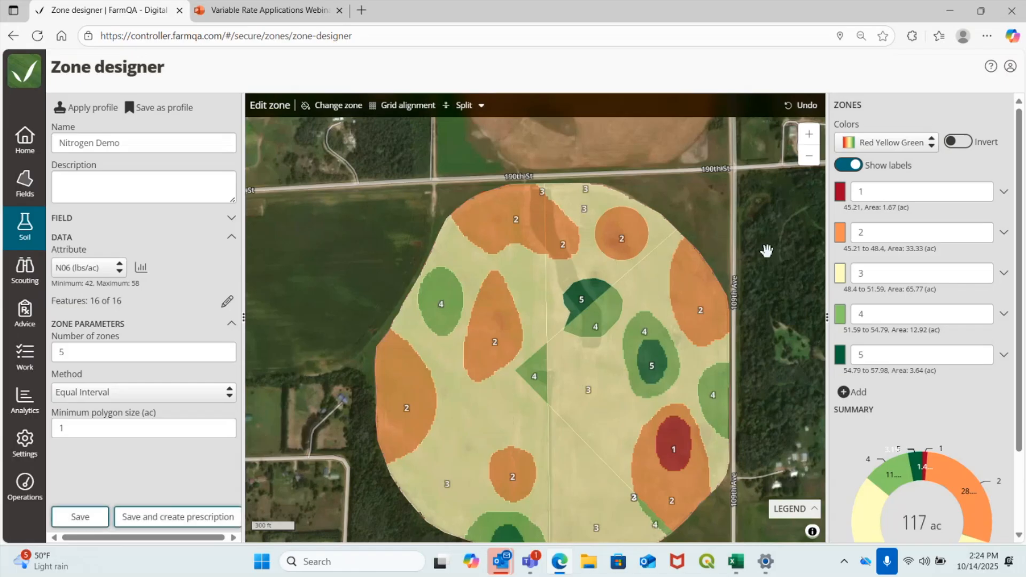
Save the management zones and open the saved Nitrogen Demo layer of field 19-NE from the home map
drag(766, 251, 753, 207)
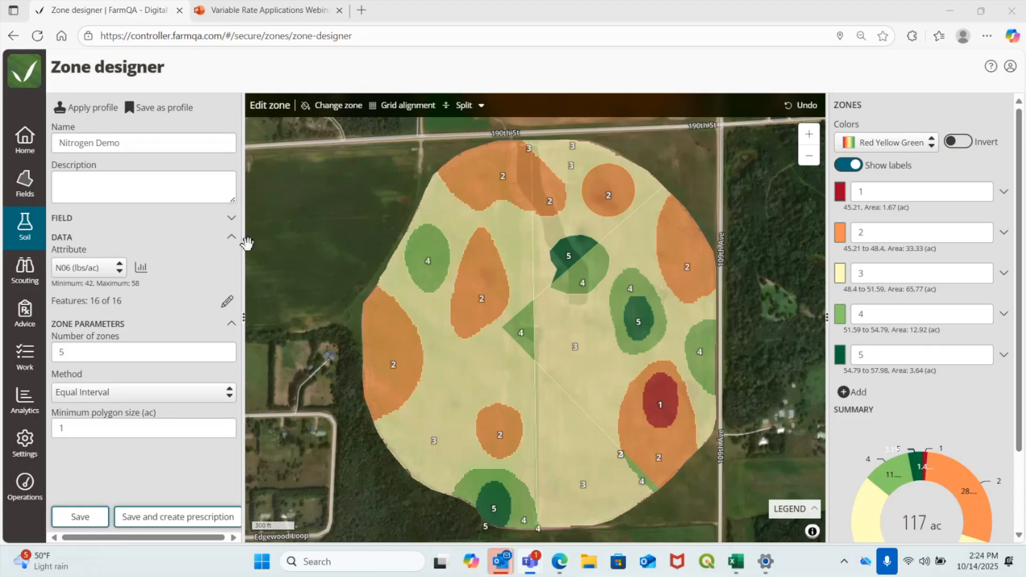
click(97, 518)
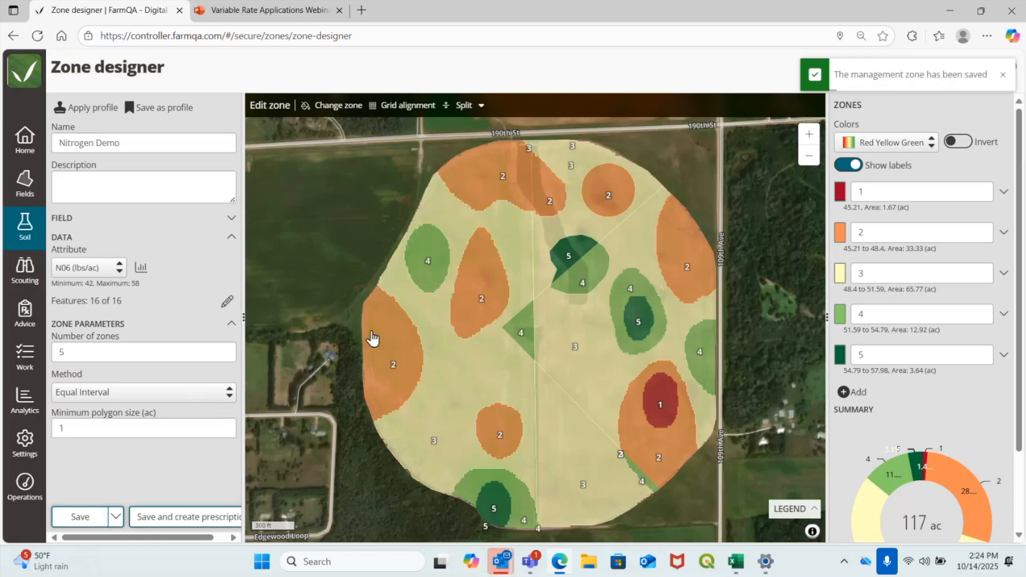
click(26, 148)
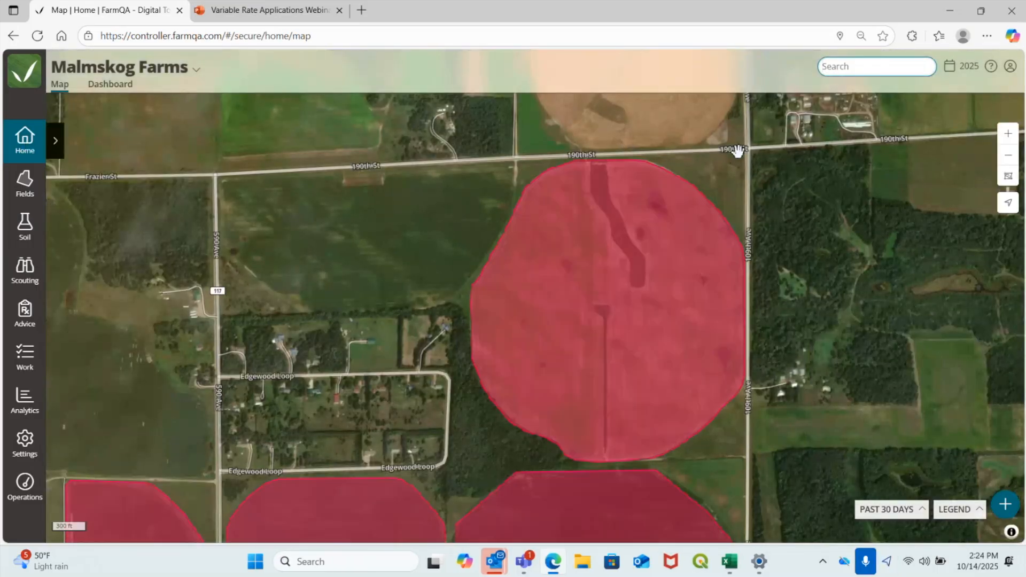
click(669, 227)
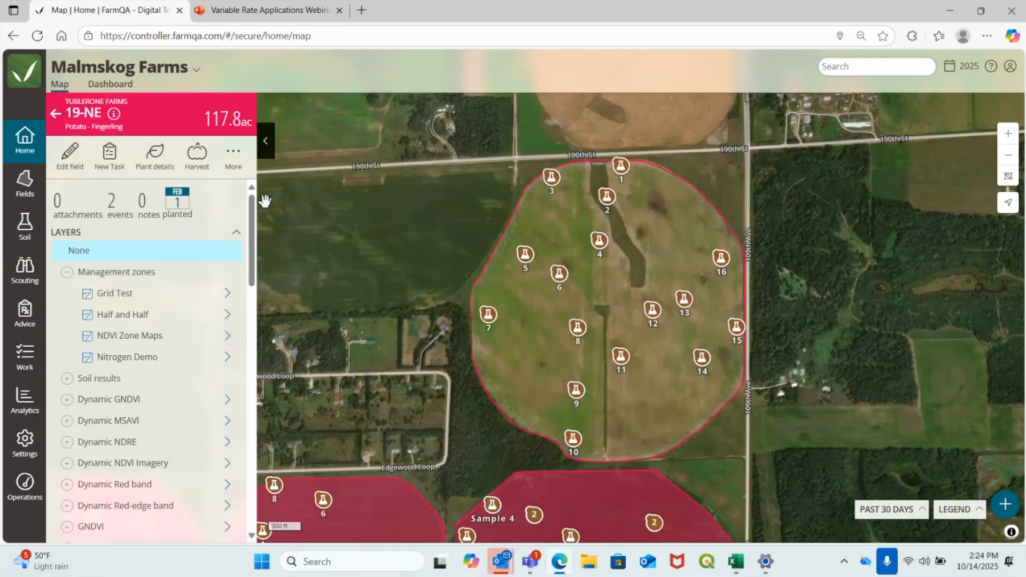
click(225, 357)
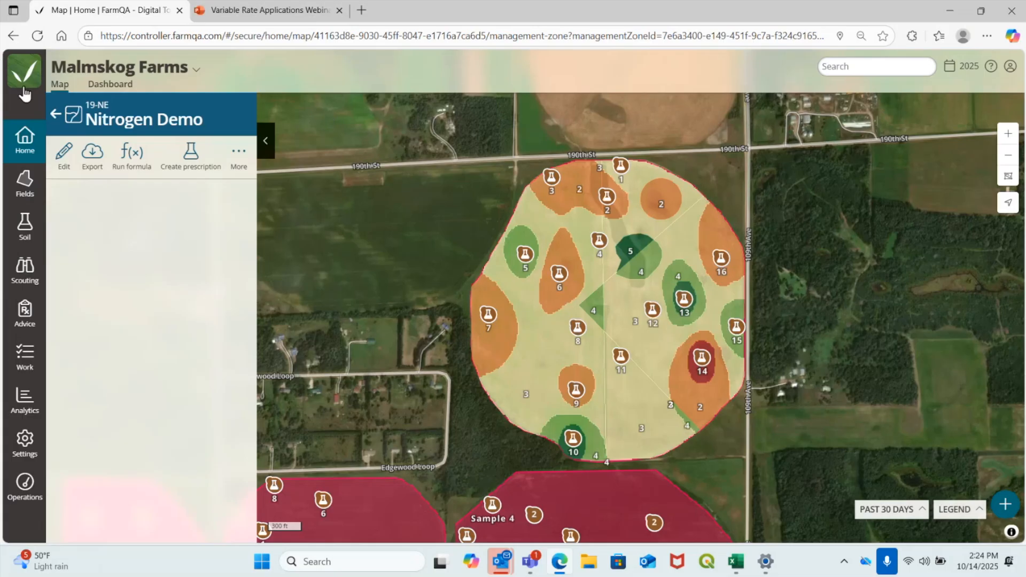
Export the Nitrogen Demo zones to a shapefile with the collect geometries option
click(91, 154)
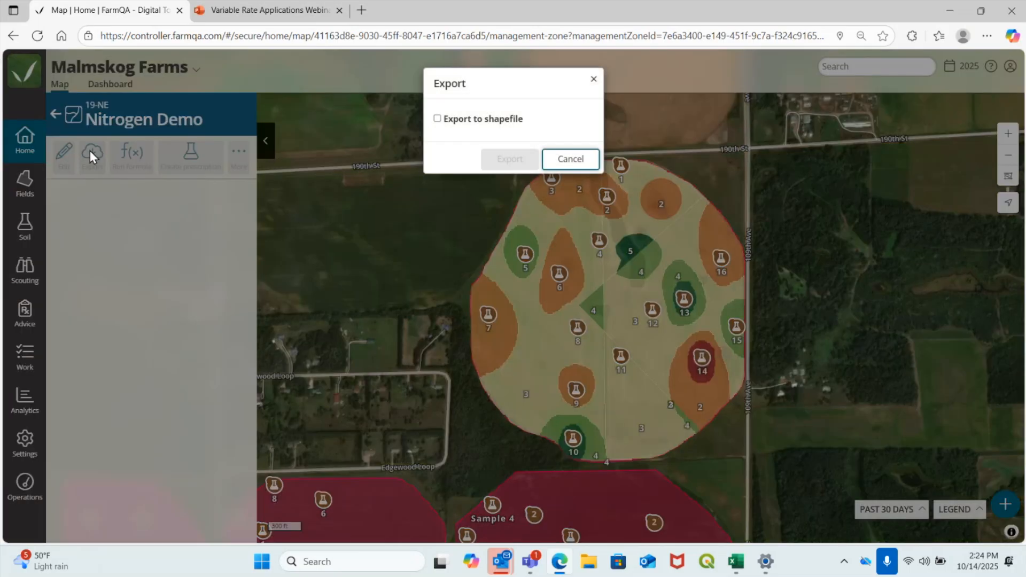
click(438, 119)
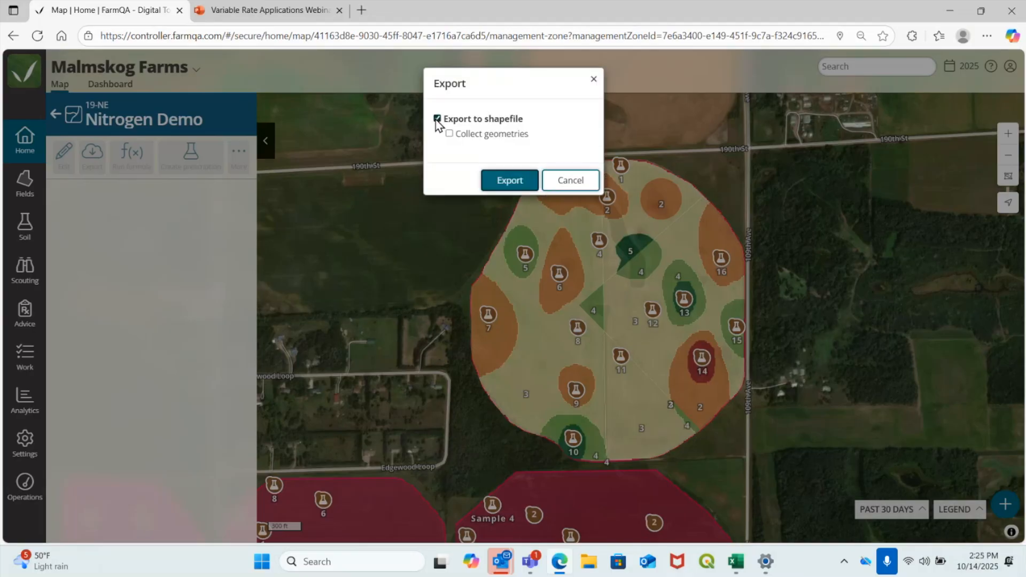
click(496, 134)
click(511, 181)
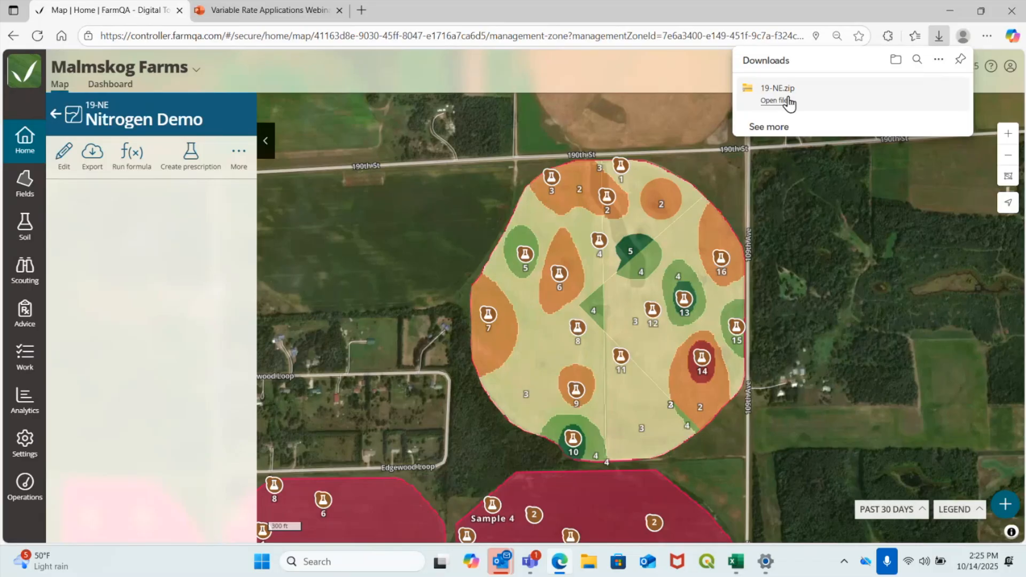
click(573, 78)
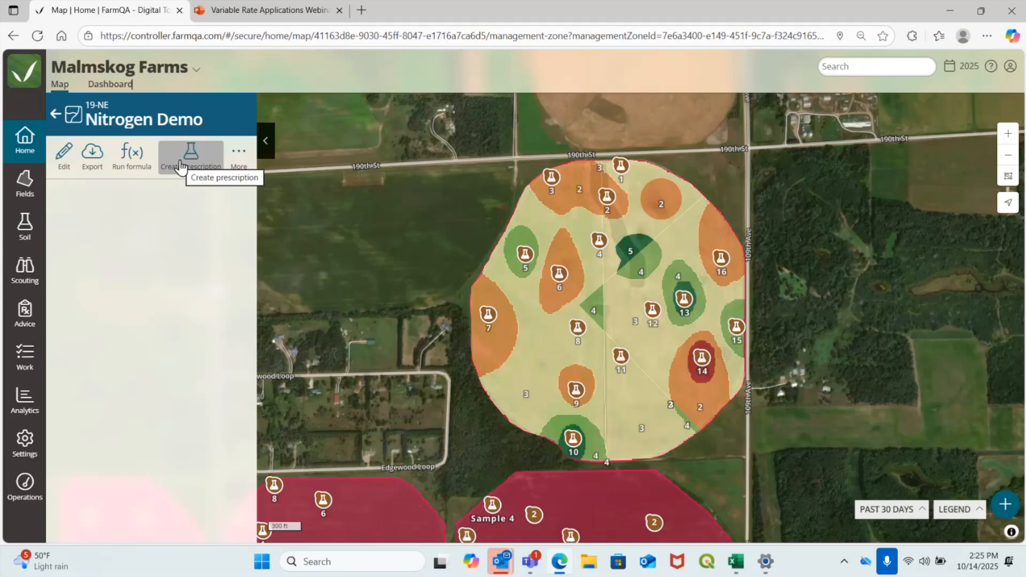
Try starting a prescription from the Nitrogen Demo zones with the Urea and SMS profile, and close it without creating one
click(181, 165)
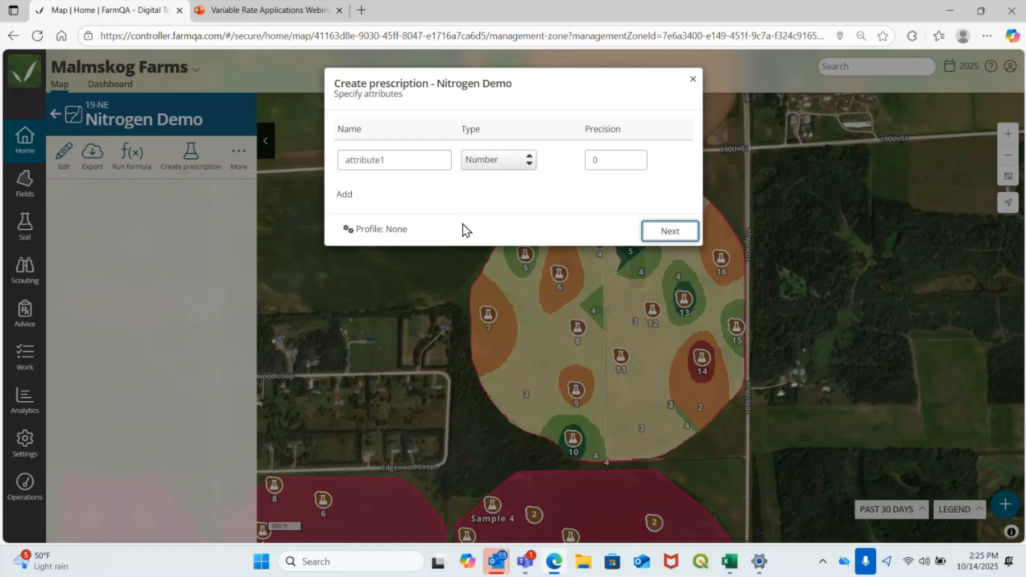
click(369, 231)
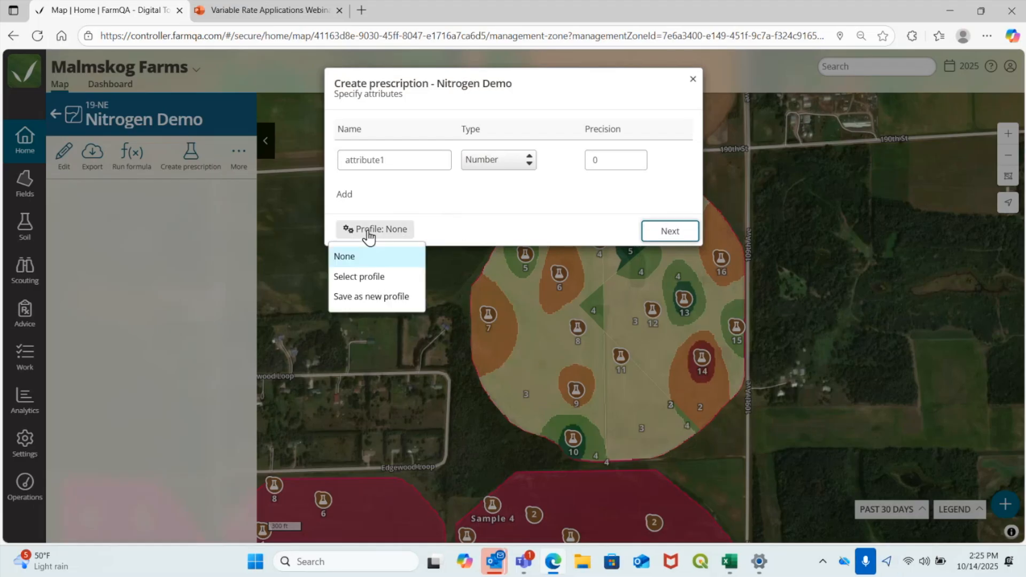
click(368, 276)
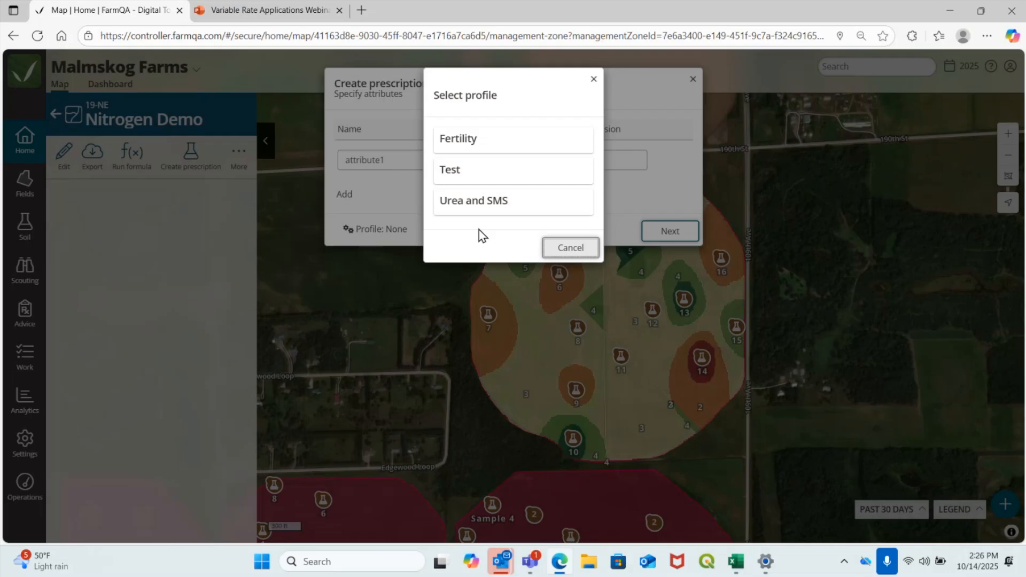
click(499, 203)
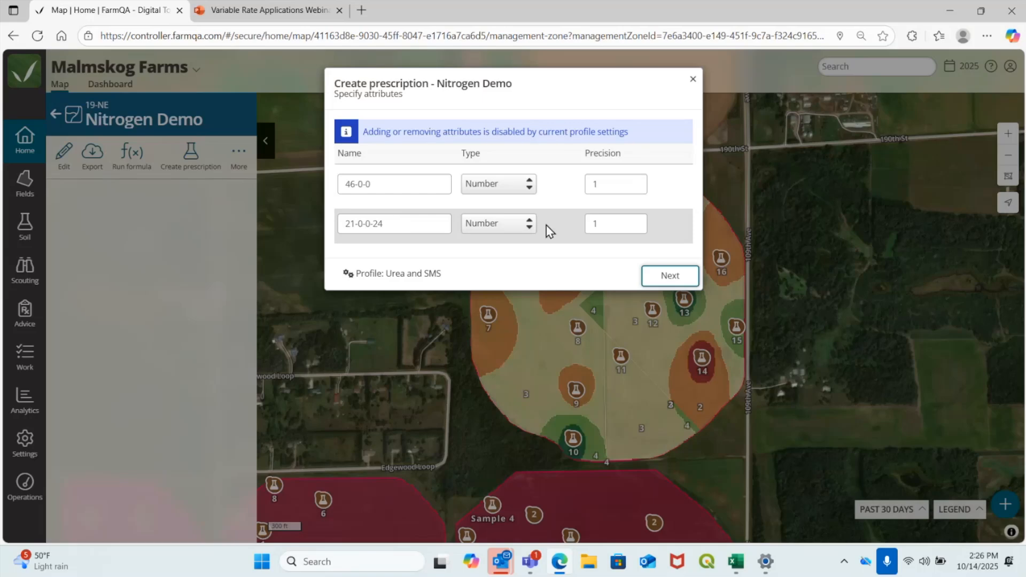
click(692, 81)
click(595, 176)
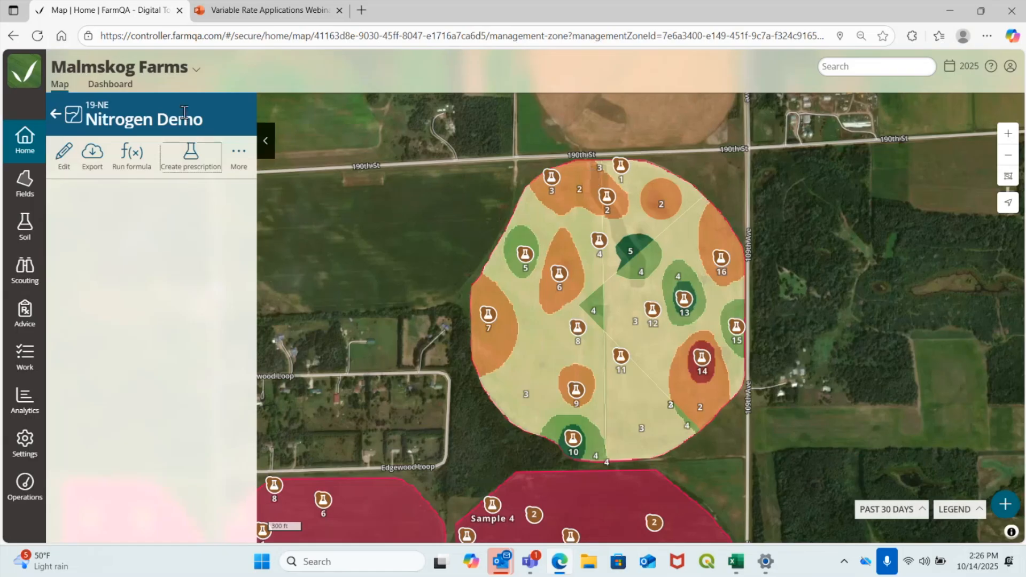
Start a new prescription profile in the field layer profiles, named Fertility with the Red Yellow Green palette
click(22, 191)
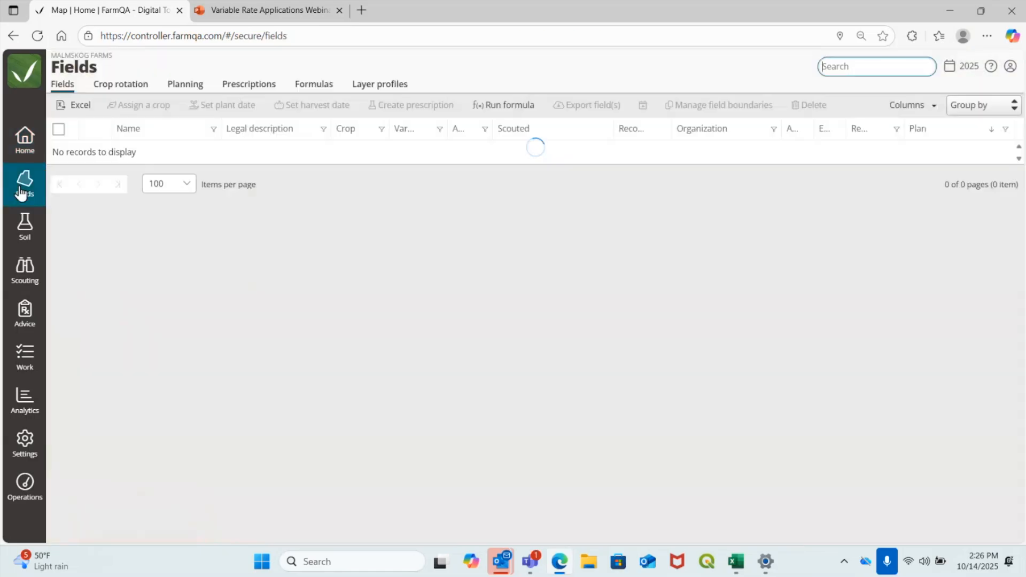
click(377, 91)
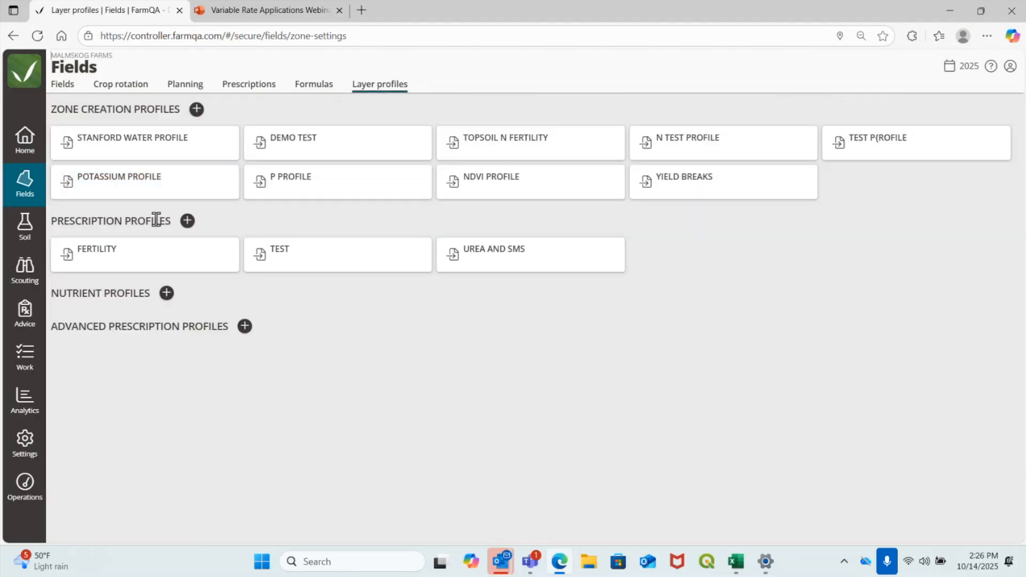
click(184, 224)
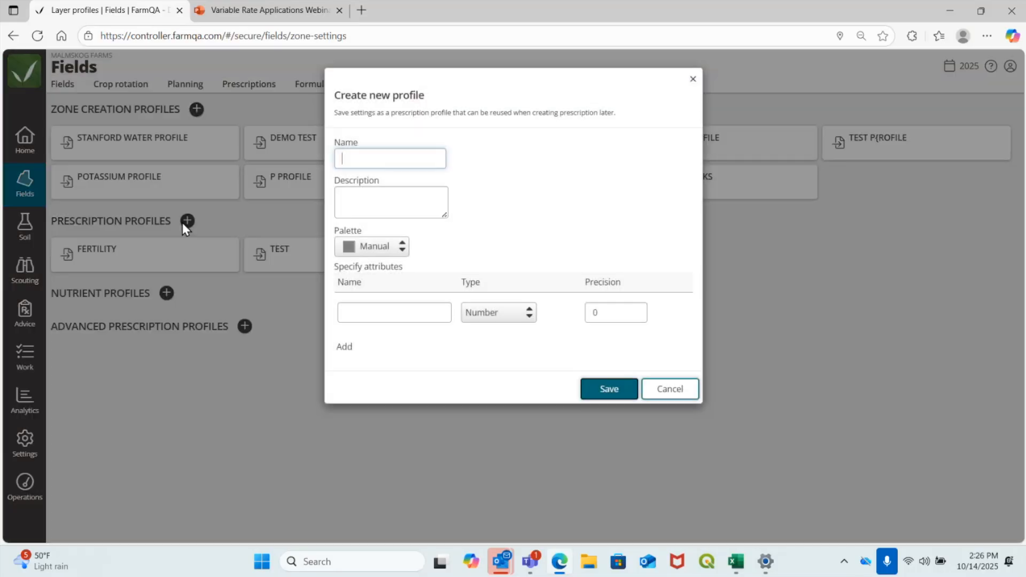
click(411, 157)
text(Fertility)
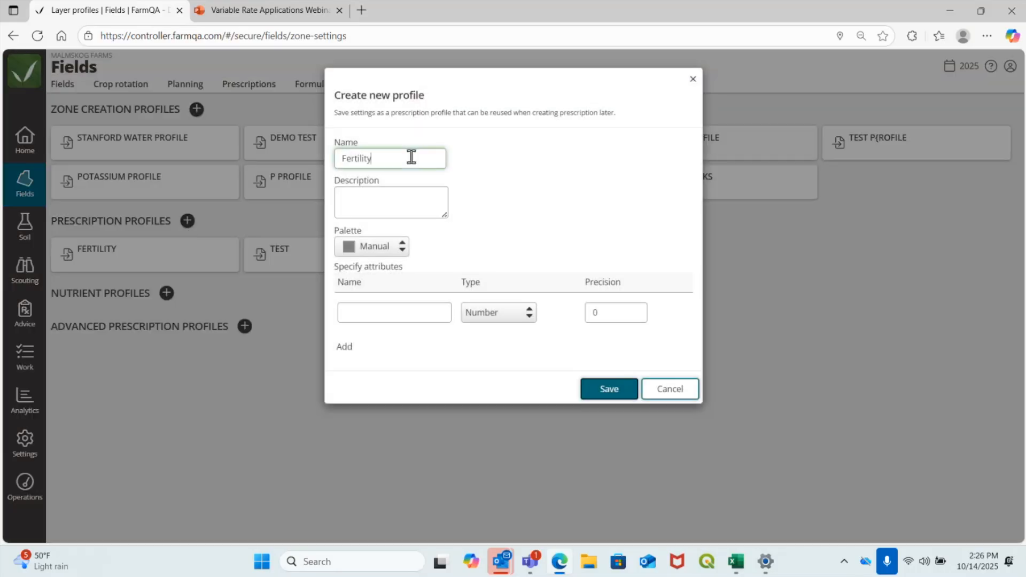
click(394, 252)
click(398, 233)
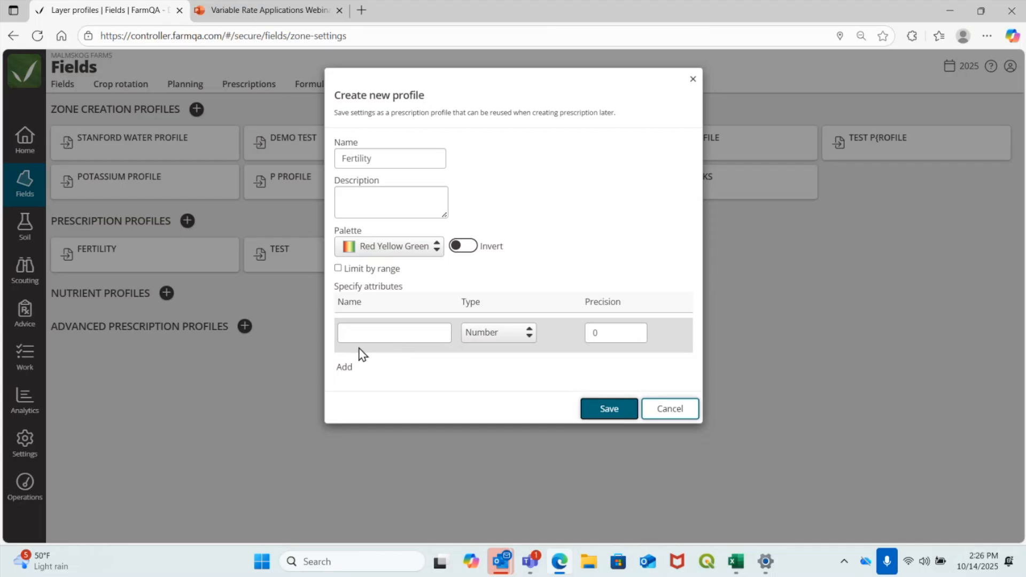
Add two more attributes to the Fertility profile and name the first two Urea and Potash
click(345, 368)
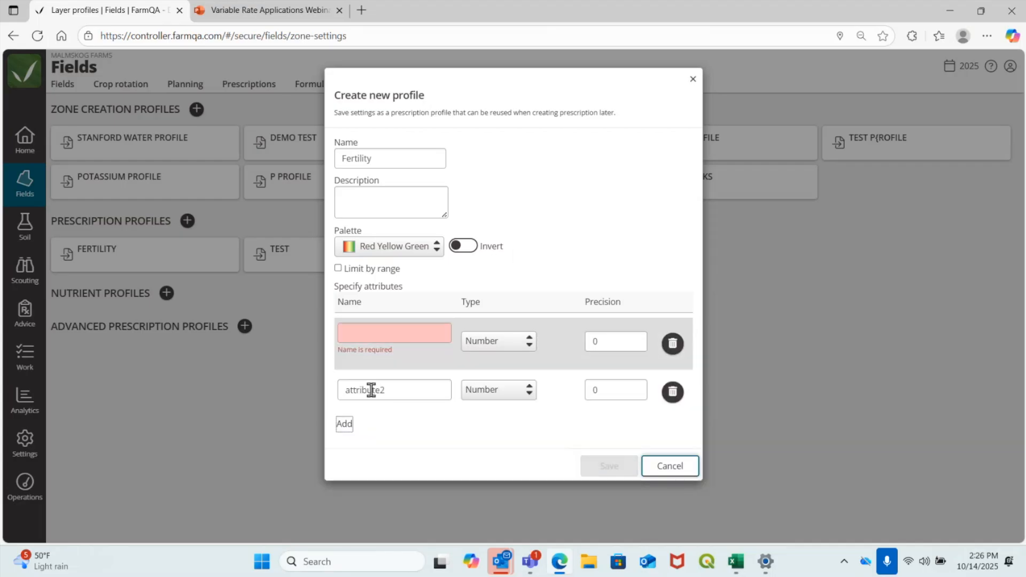
click(345, 424)
click(411, 337)
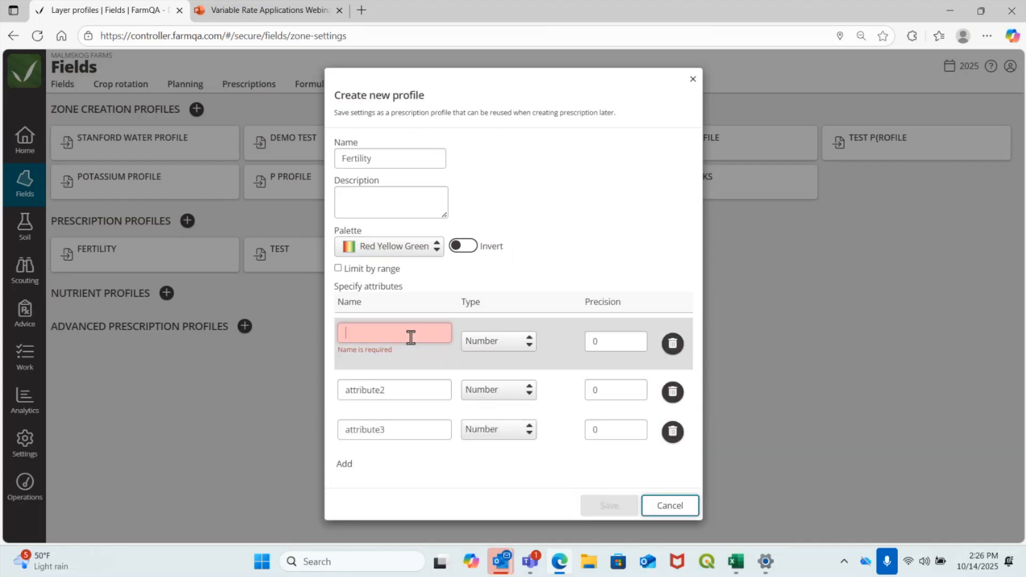
text(Urea)
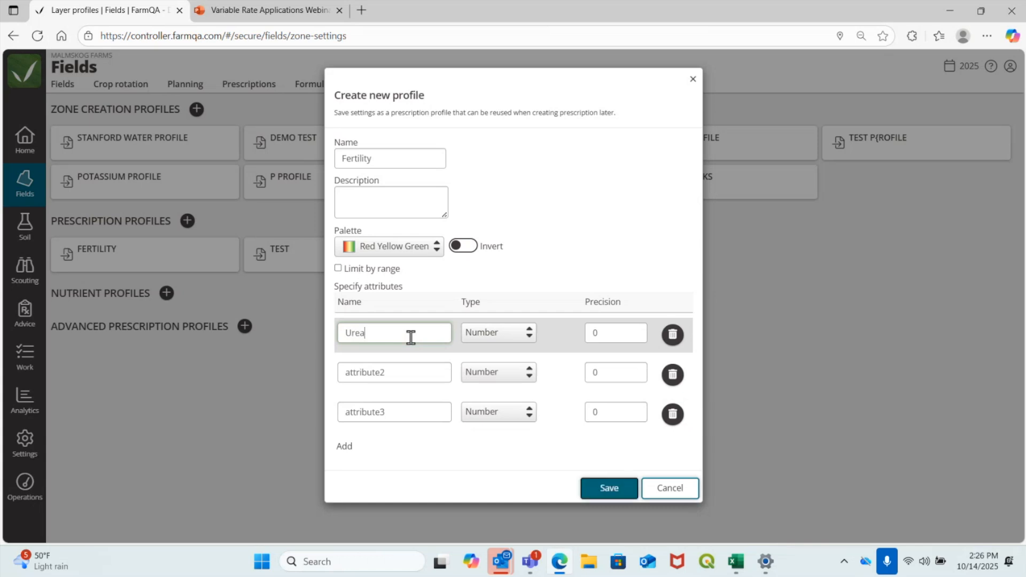
double_click(400, 367)
text(Pota)
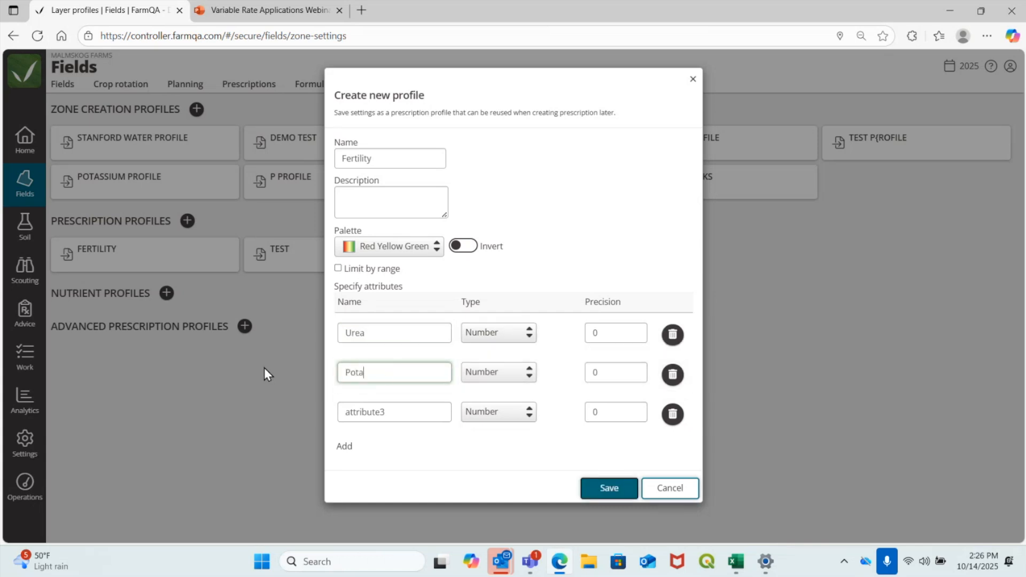
text(sh)
Add a fourth attribute row, and delete both placeholder attributes below Potash
drag(396, 410, 323, 414)
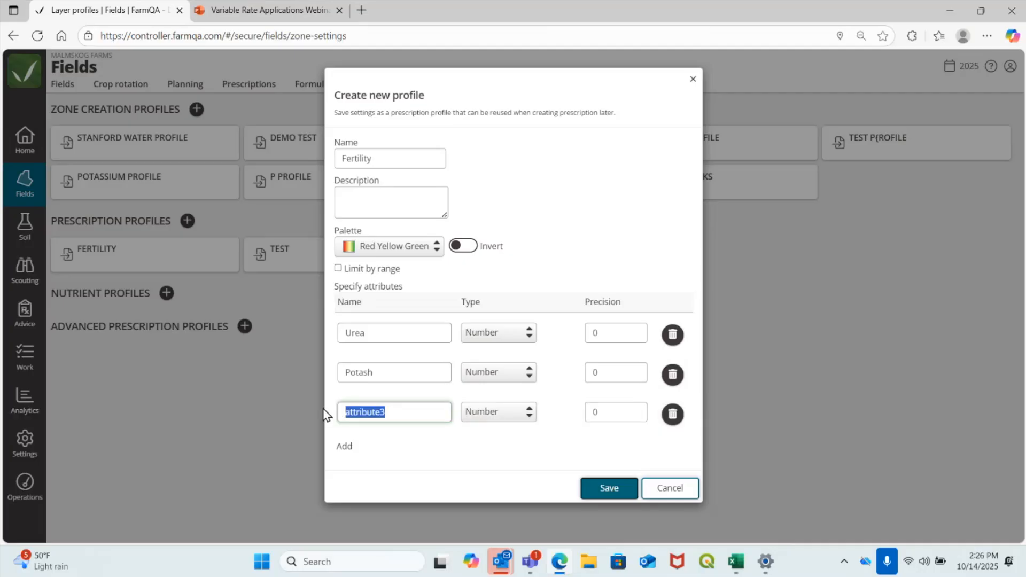
click(343, 446)
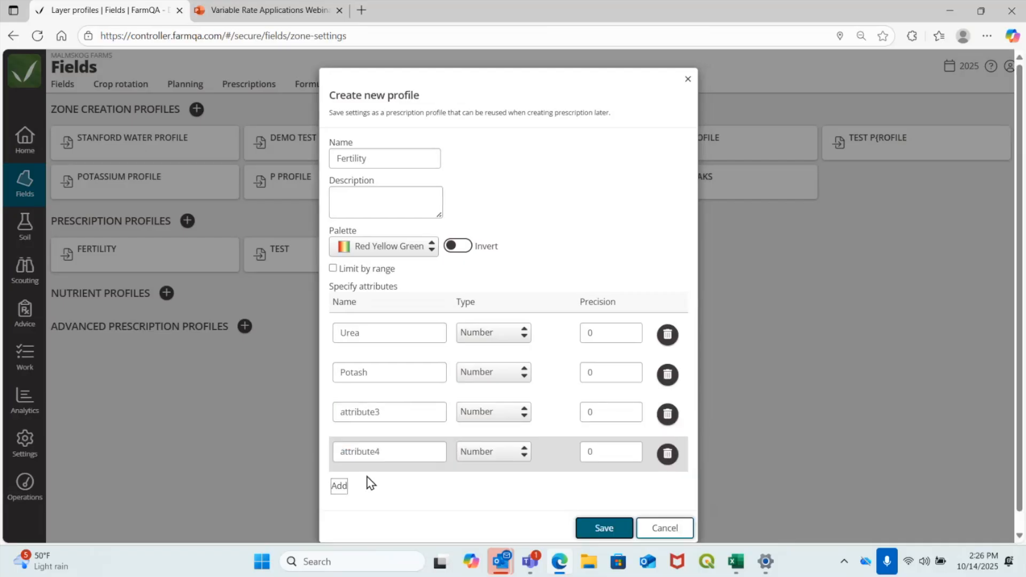
click(671, 414)
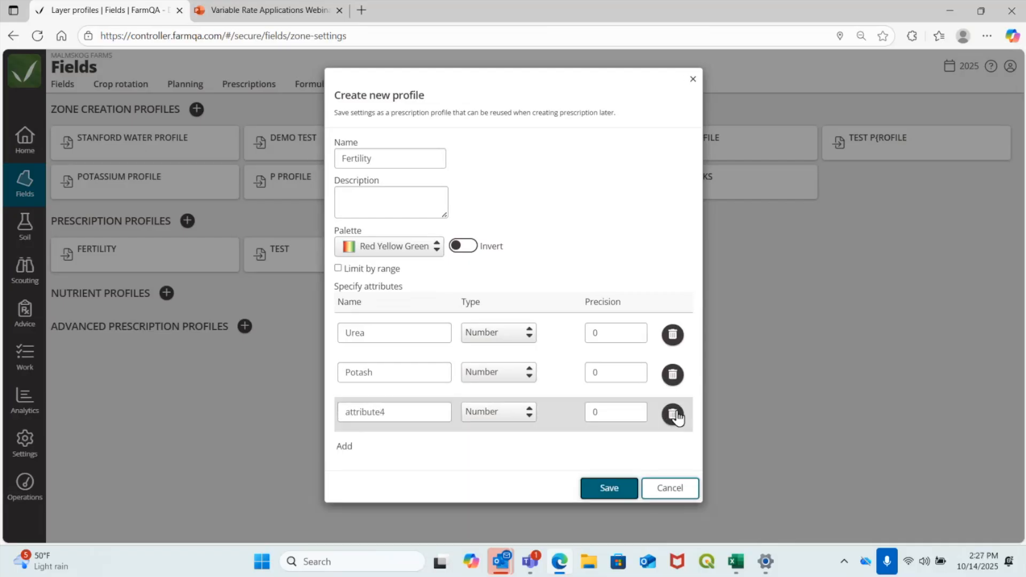
click(672, 414)
Check the available attribute types for Urea, and set the precision of both Urea and Potash to 1
click(498, 338)
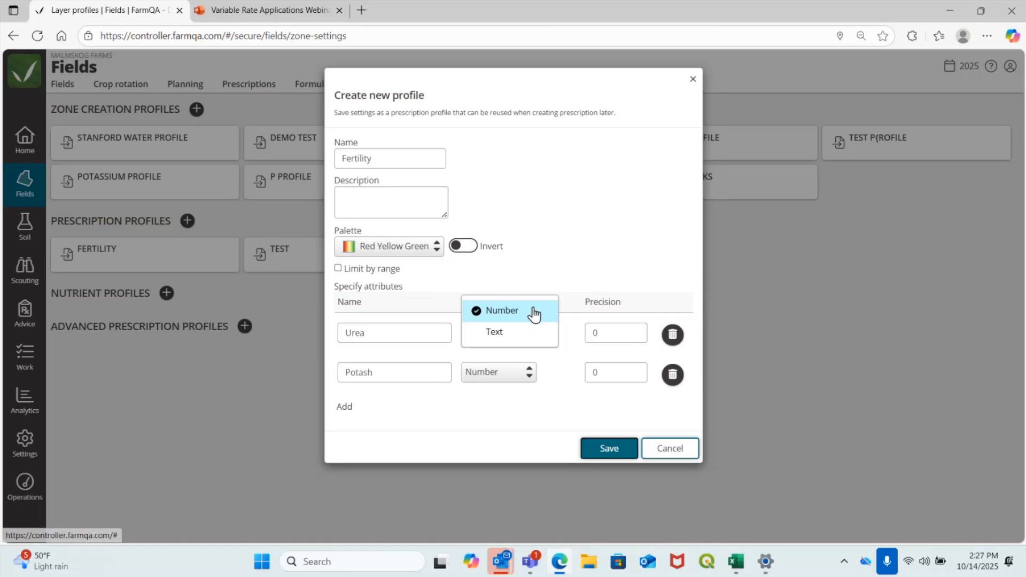
click(606, 231)
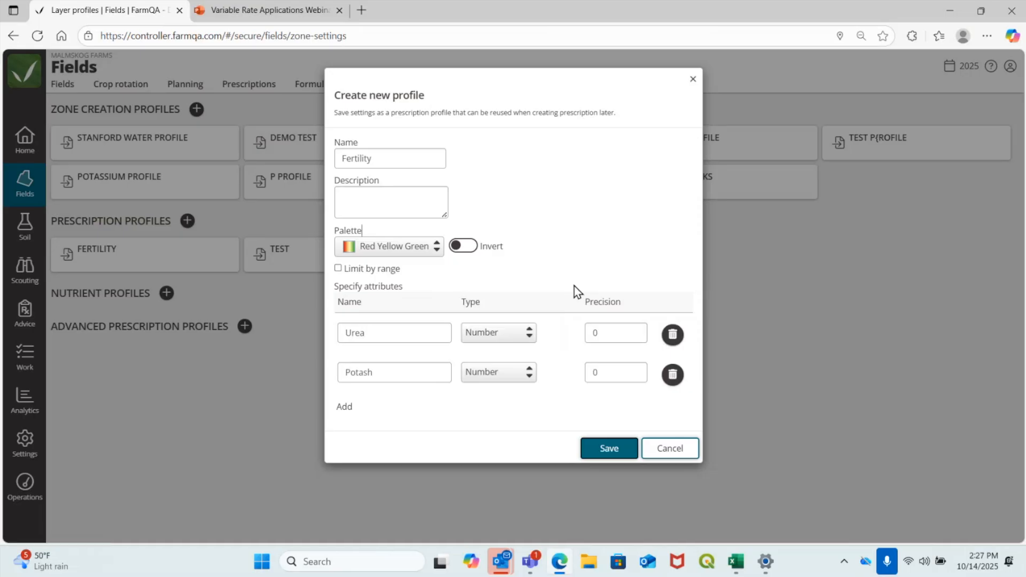
click(608, 327)
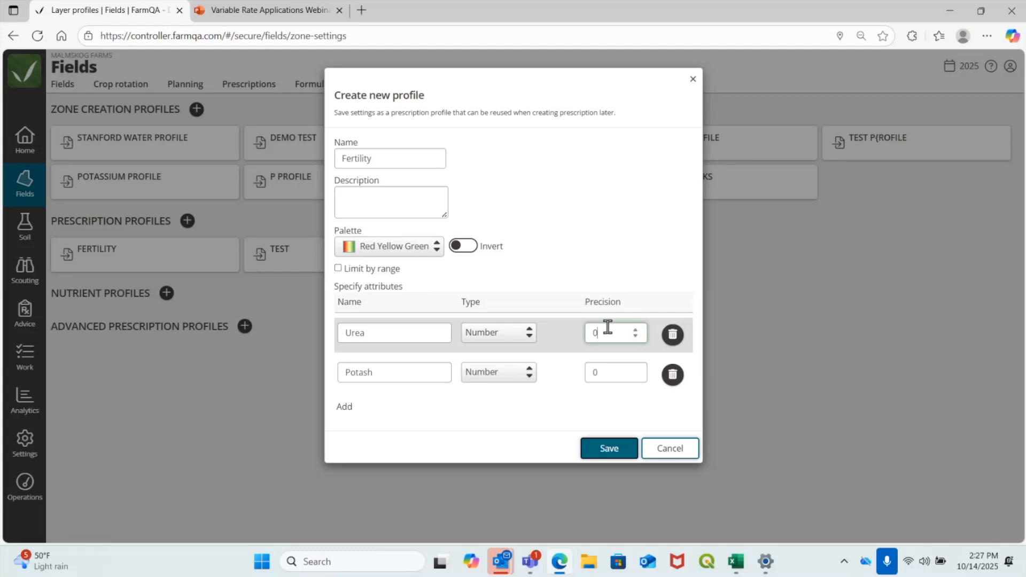
key(BackSpace)
text(1)
click(619, 373)
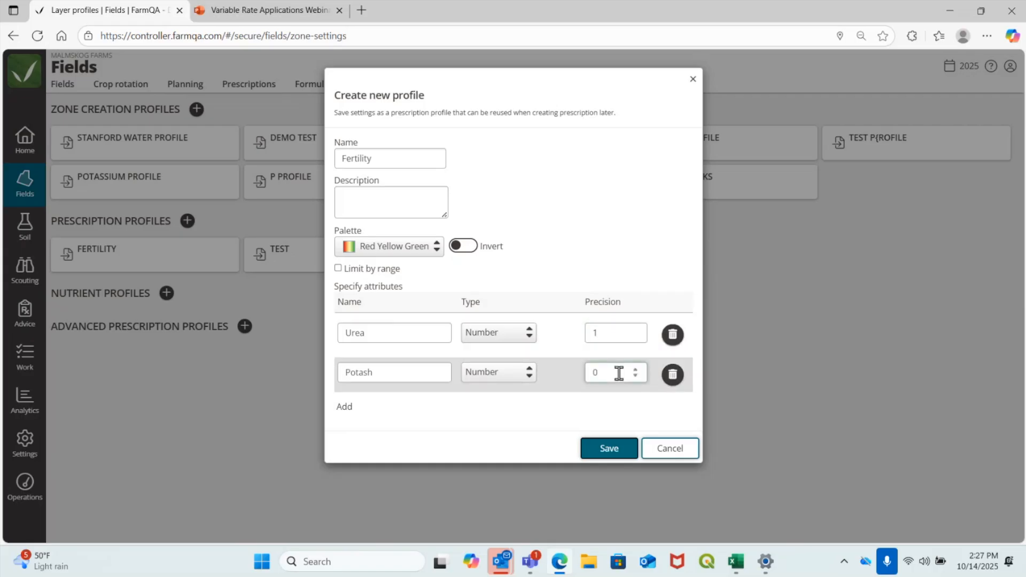
key(BackSpace)
text(1)
Save the new Fertility prescription profile and delete the older duplicate Fertility profile
click(608, 450)
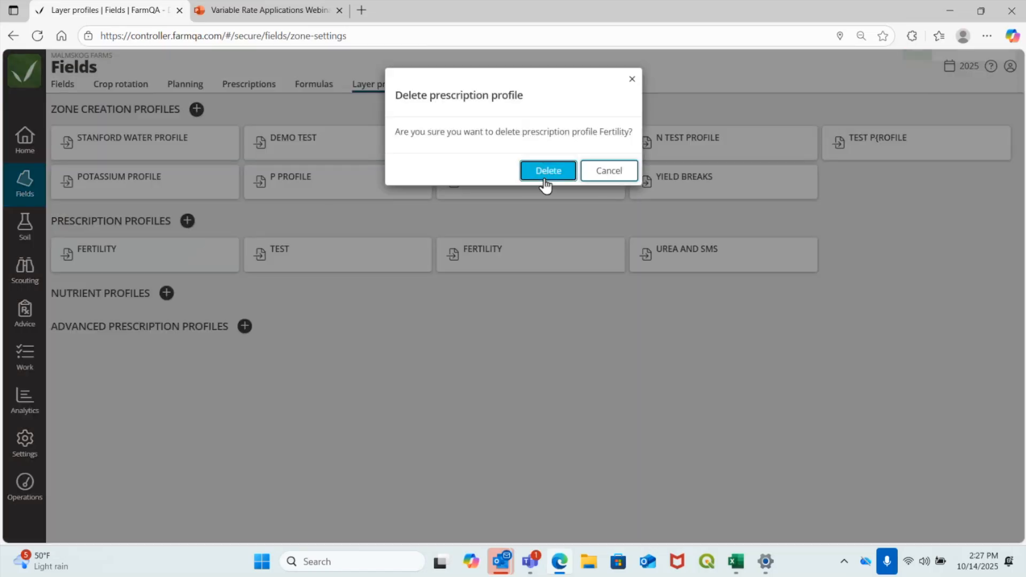
click(547, 182)
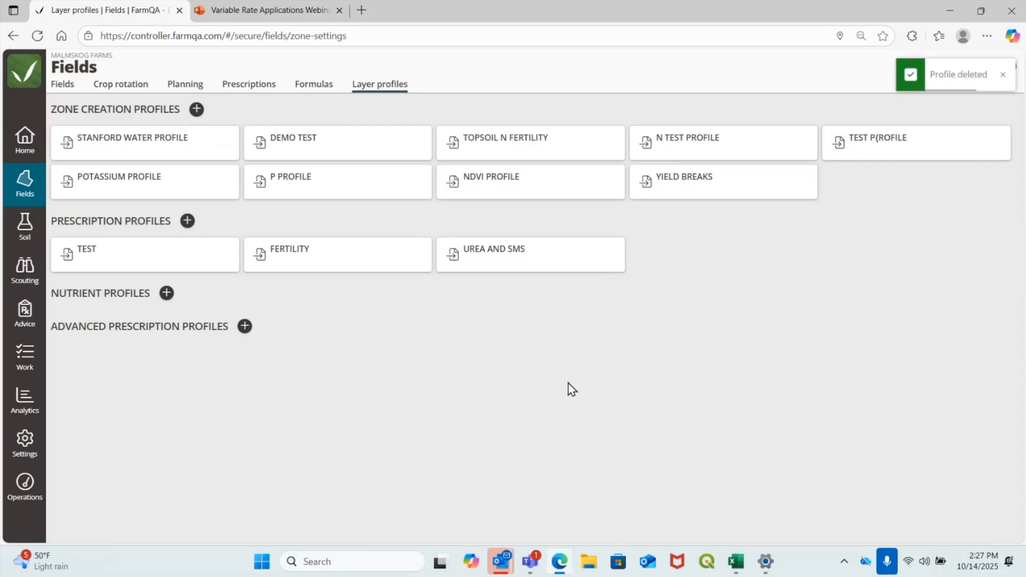
Open the Nitrogen Demo management zones of field 19-NE from the home map
click(27, 140)
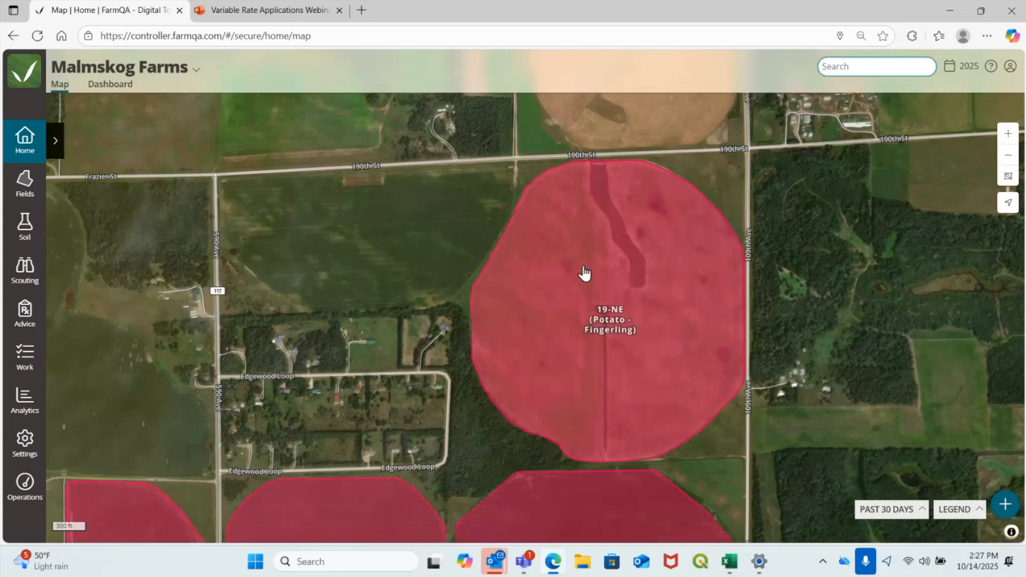
click(585, 273)
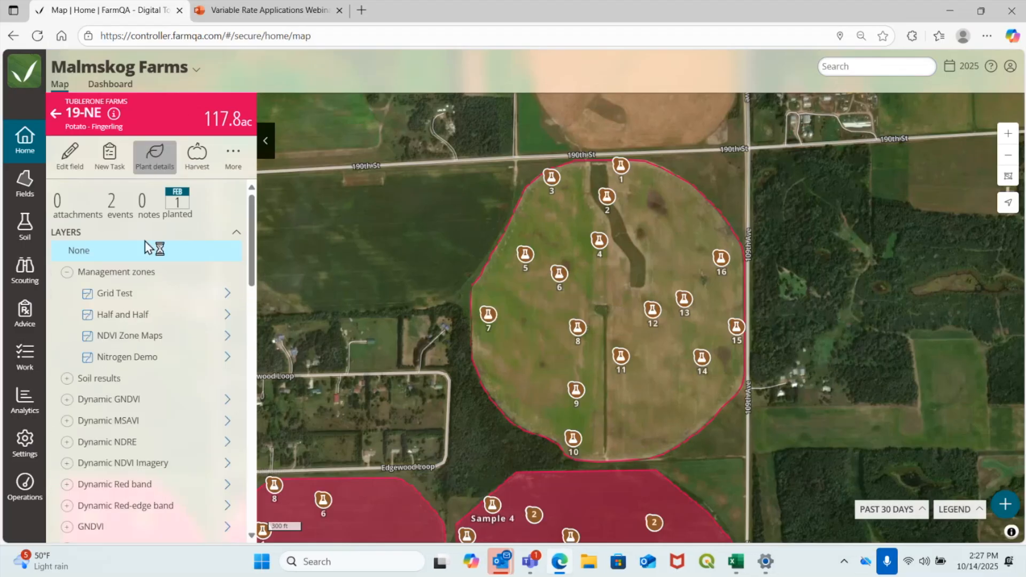
click(229, 357)
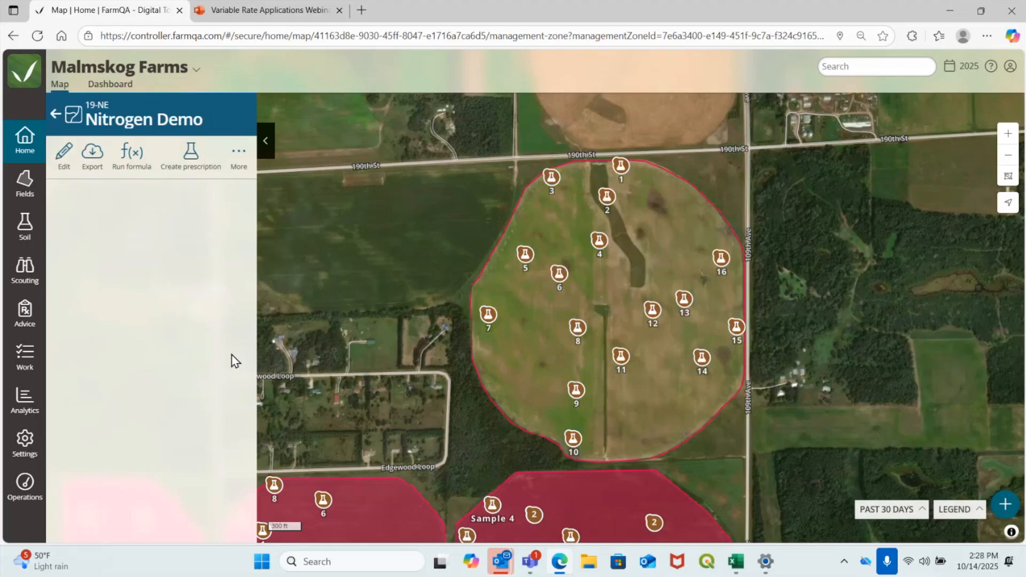
Start a prescription from the Nitrogen Demo zones with the Fertility profile and continue to the zone values
click(182, 160)
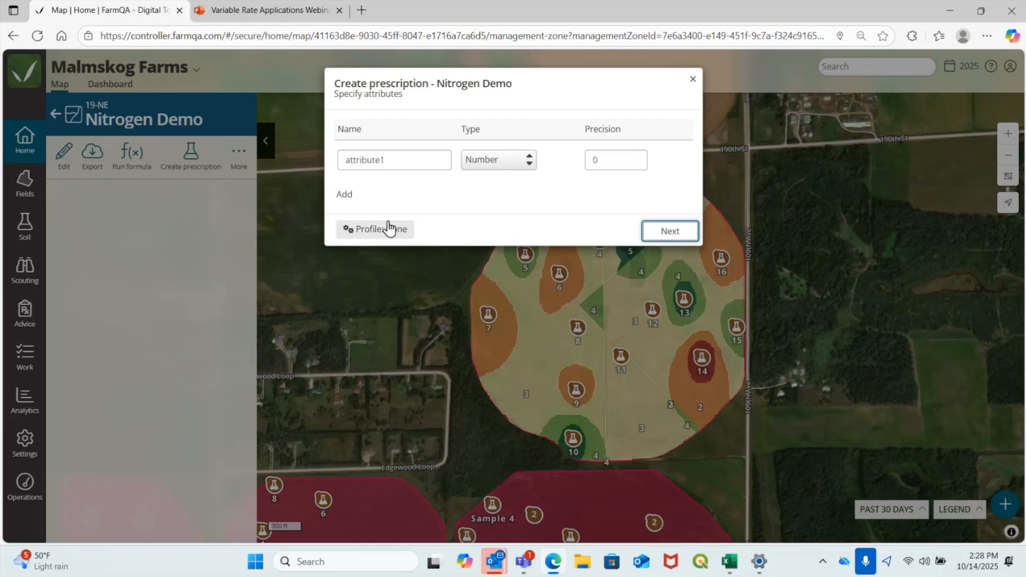
click(389, 229)
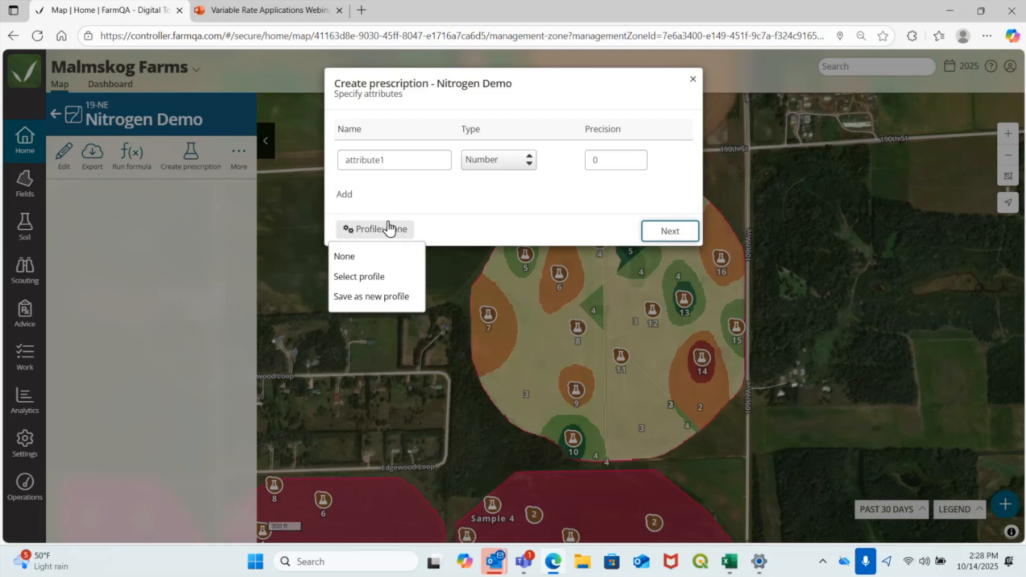
click(387, 276)
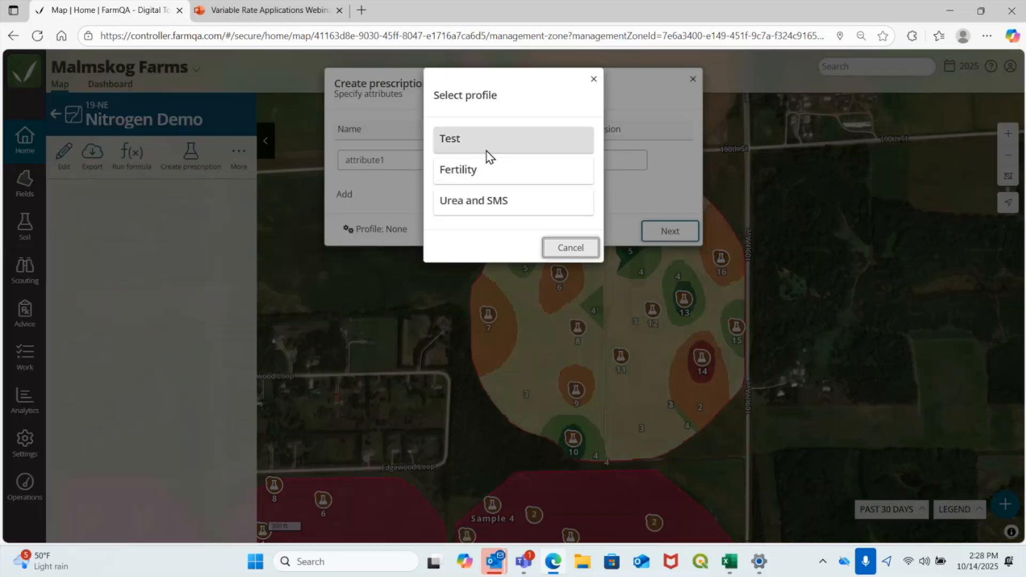
click(488, 171)
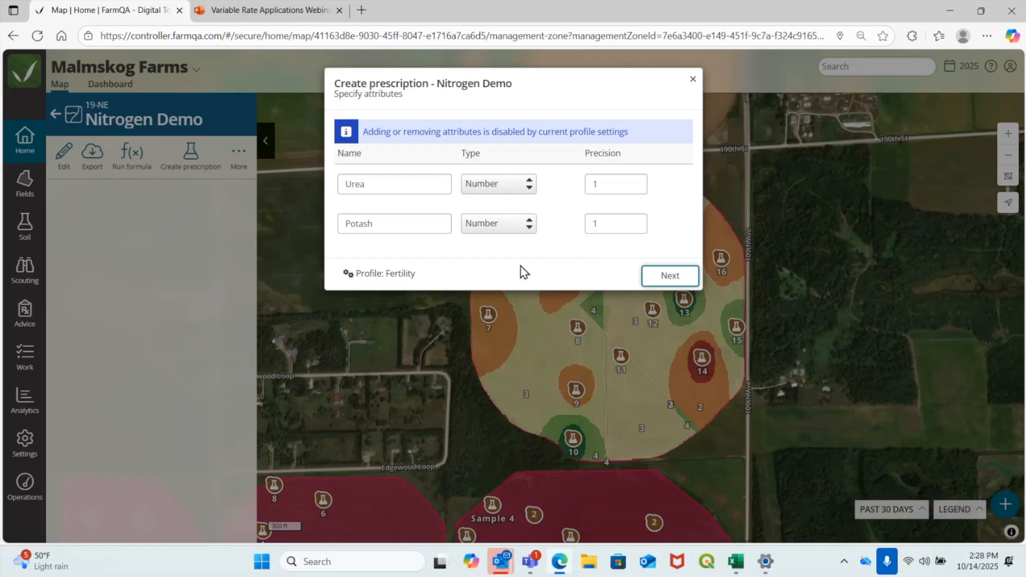
click(665, 274)
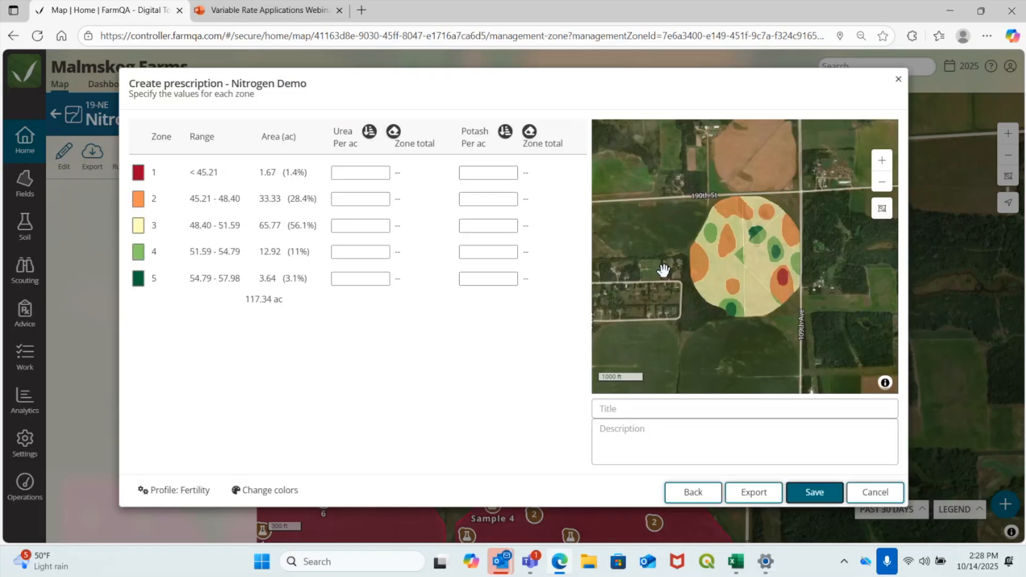
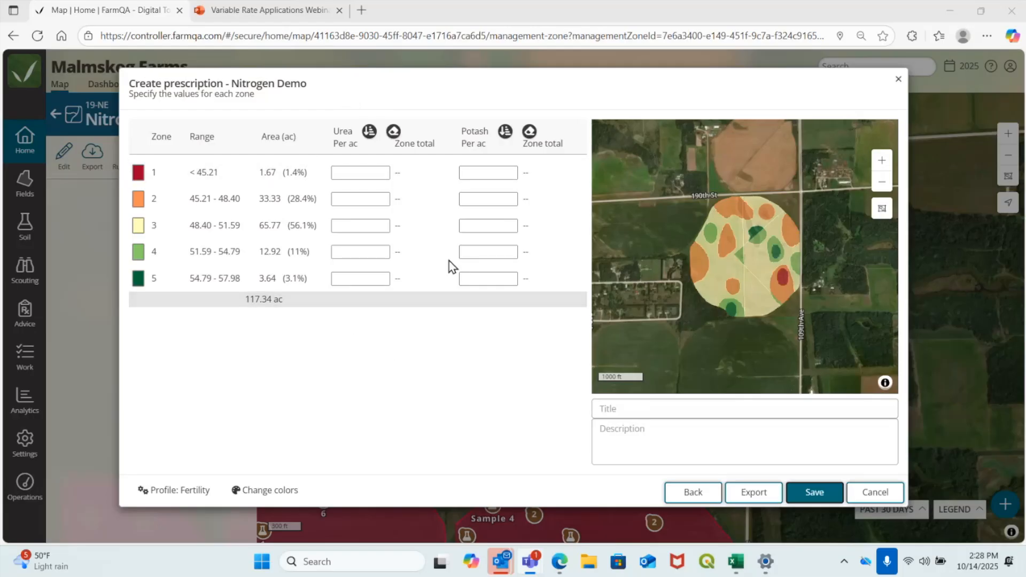
Set the Urea rates per acre for zones 1 to 5 to 100, 80, 60, 40 and 20
click(355, 173)
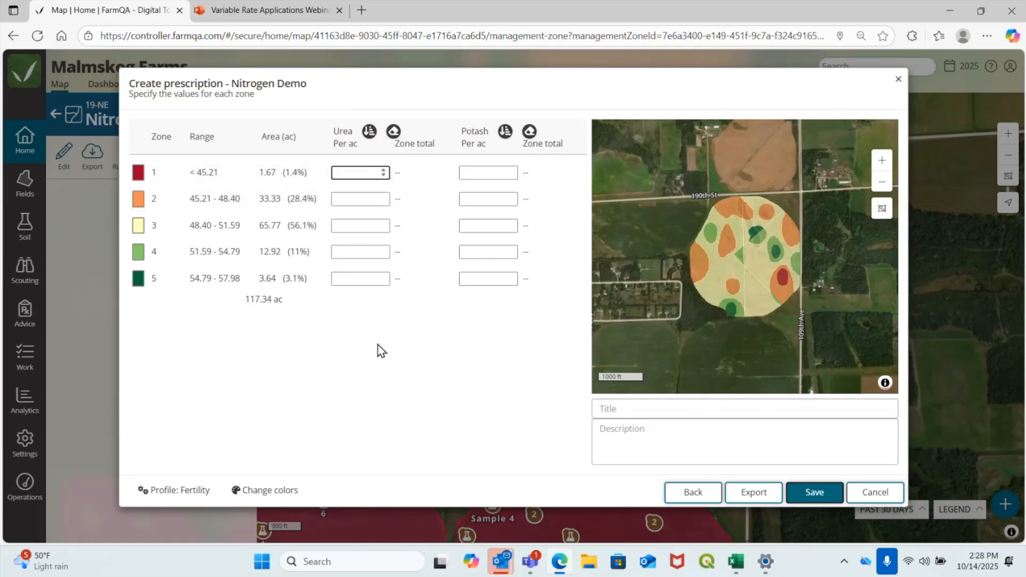
text(100)
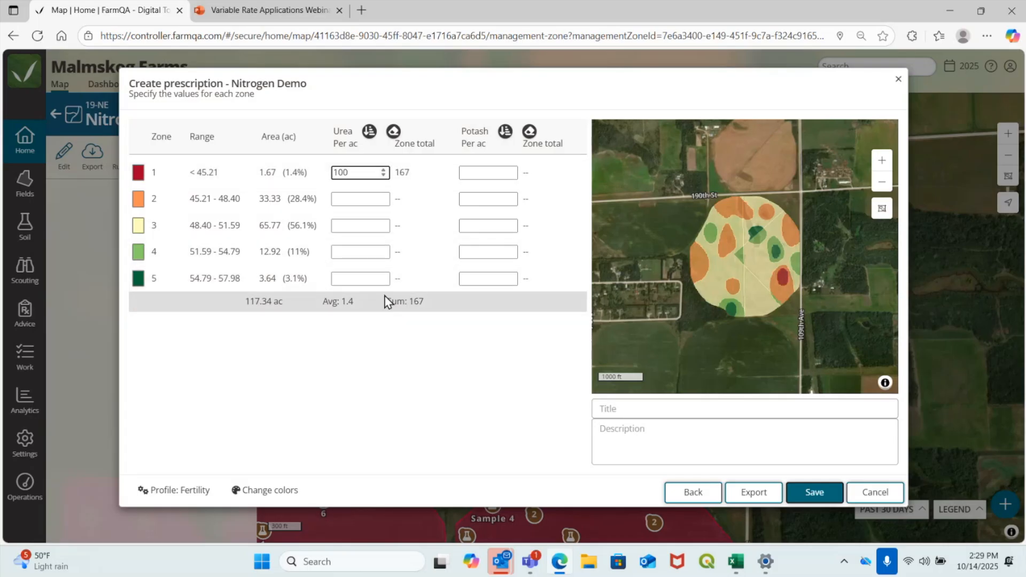
click(365, 198)
text(80)
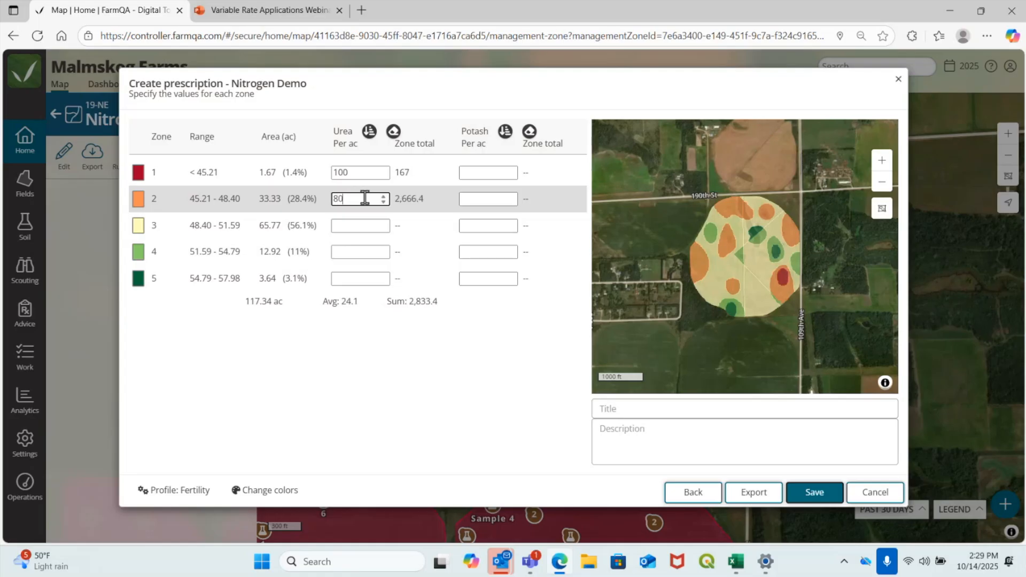
click(357, 227)
text(60)
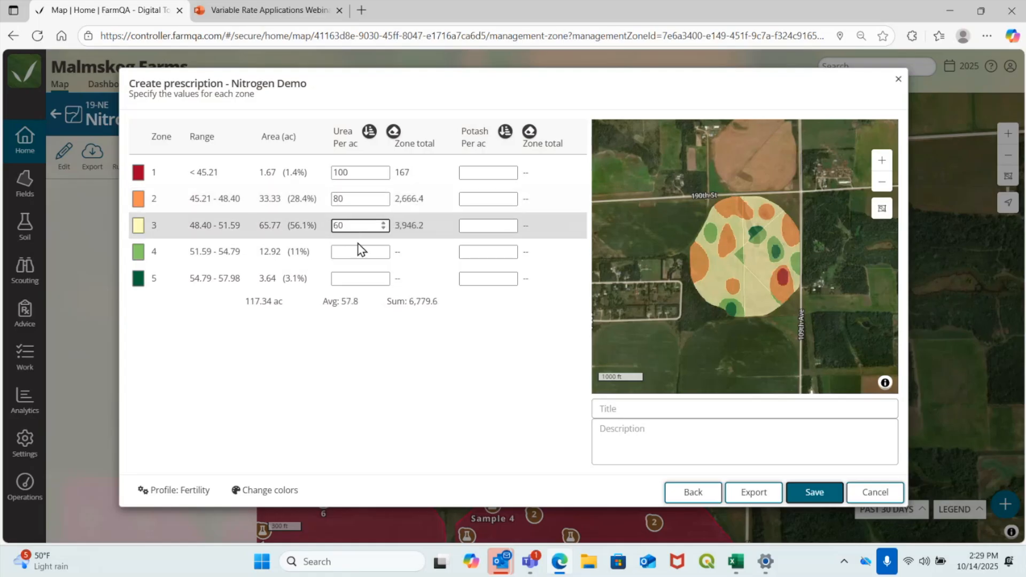
click(359, 252)
text(4)
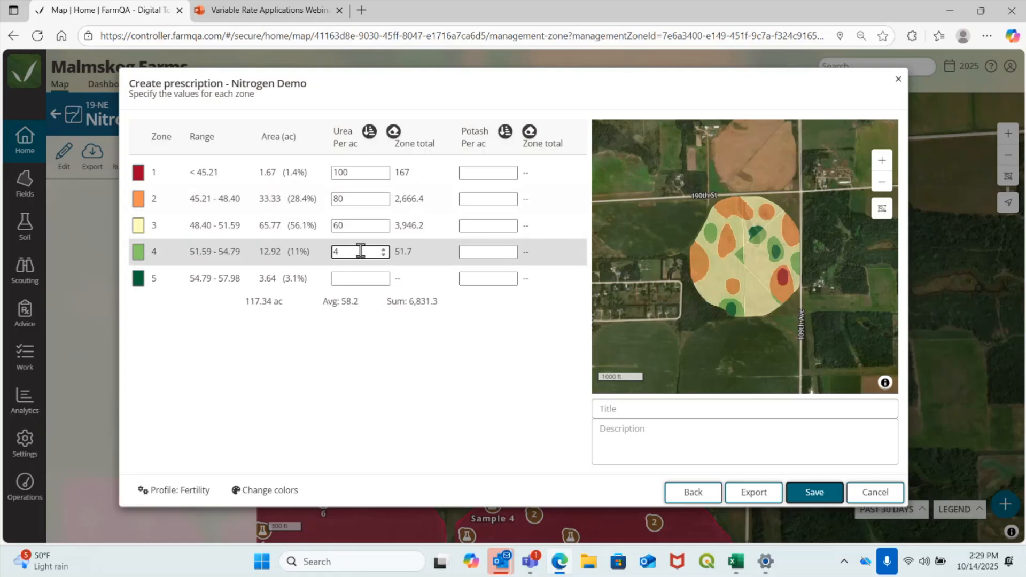
text(0)
click(365, 279)
text(20)
click(430, 381)
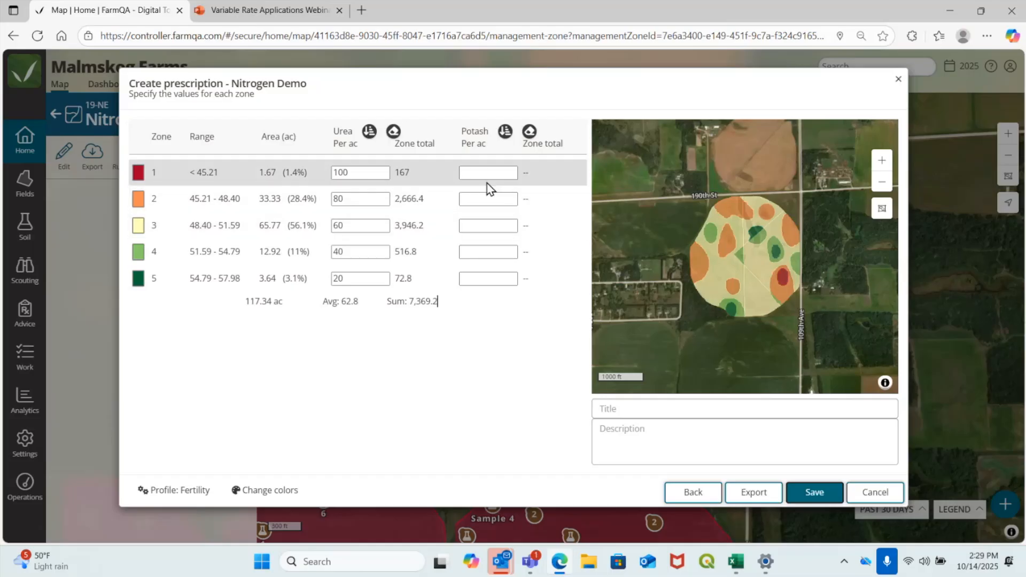
Try autofilling the Potash rates between 200 in zone 1 and 50 in zone 5, and clear the Potash values
click(475, 173)
text(200)
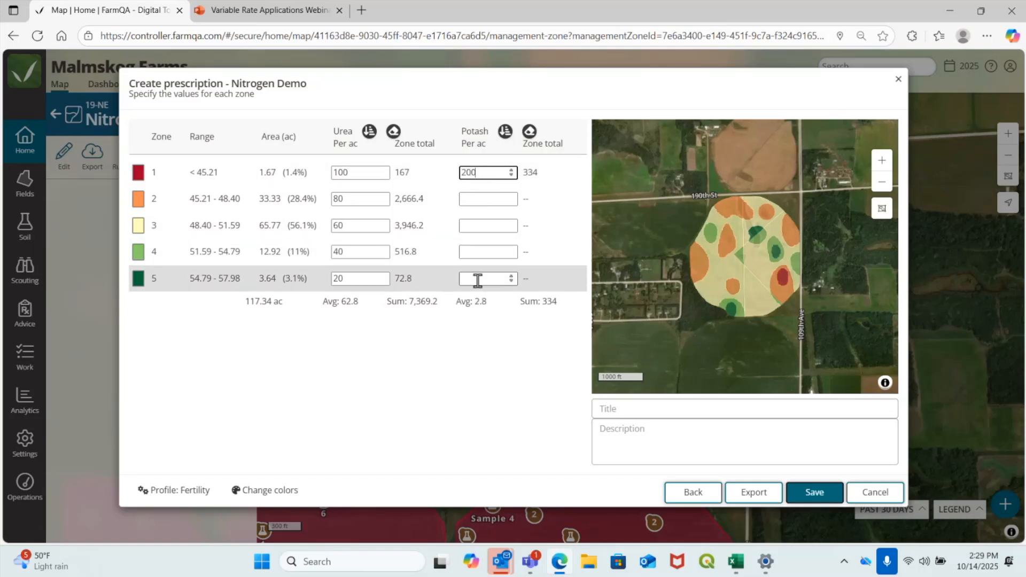
click(478, 282)
text(50)
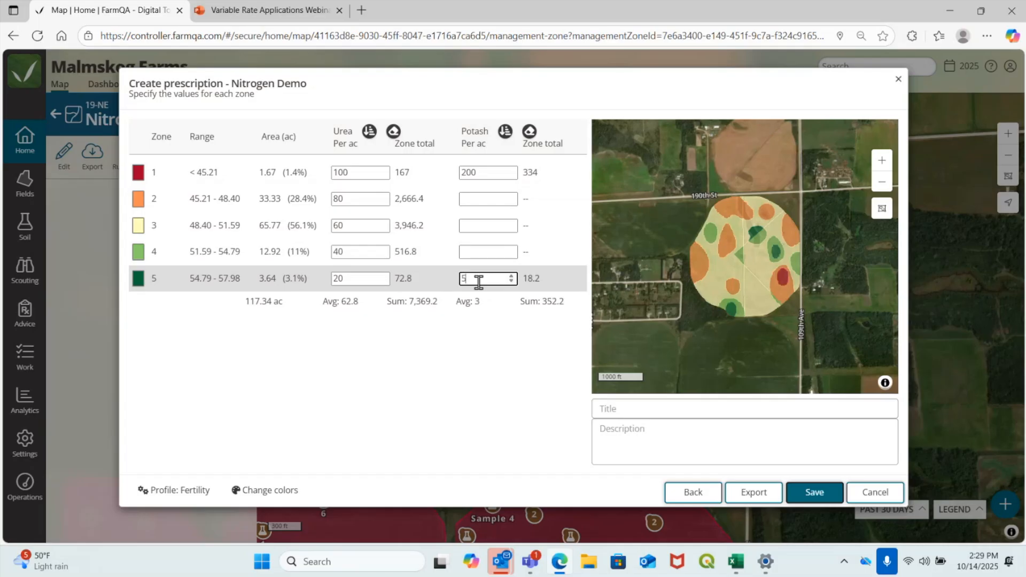
click(505, 132)
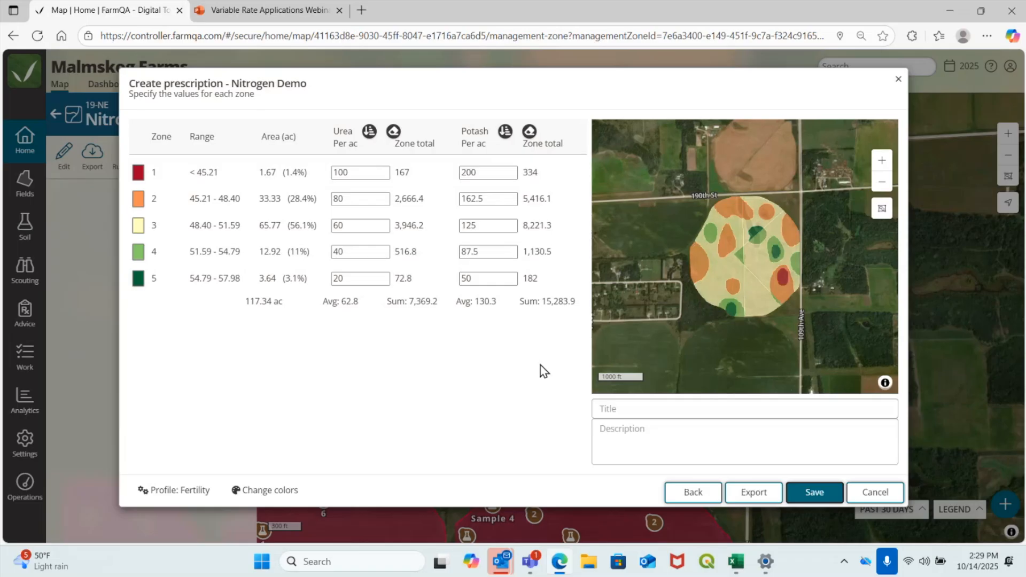
click(530, 132)
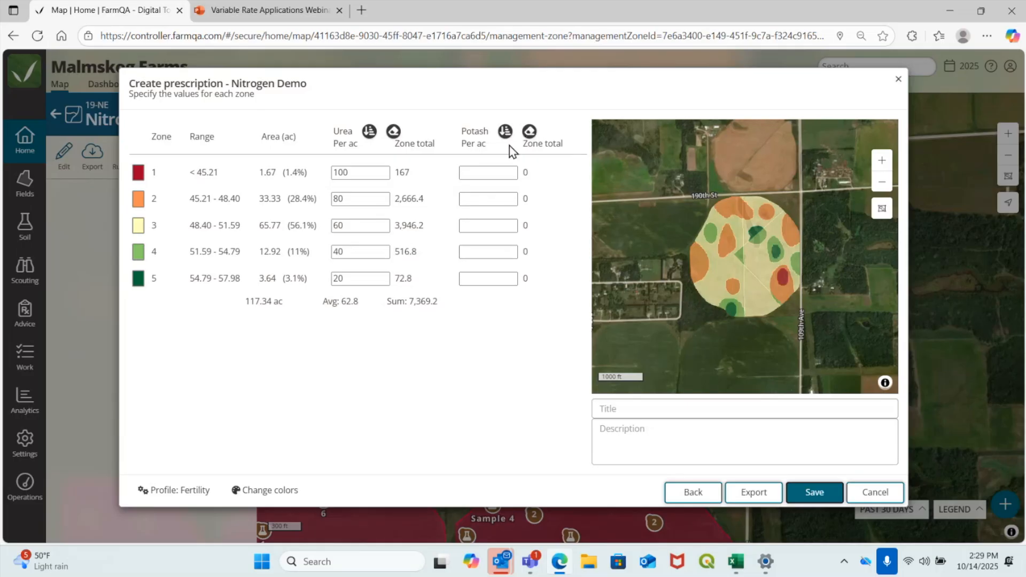
Set the Potash rates per acre for zones 1 to 5 to 200, 180, 160, 120 and 80
click(474, 172)
text(200)
click(480, 198)
text(10)
key(BackSpace)
text(80)
click(488, 225)
text(160)
click(488, 252)
text(120)
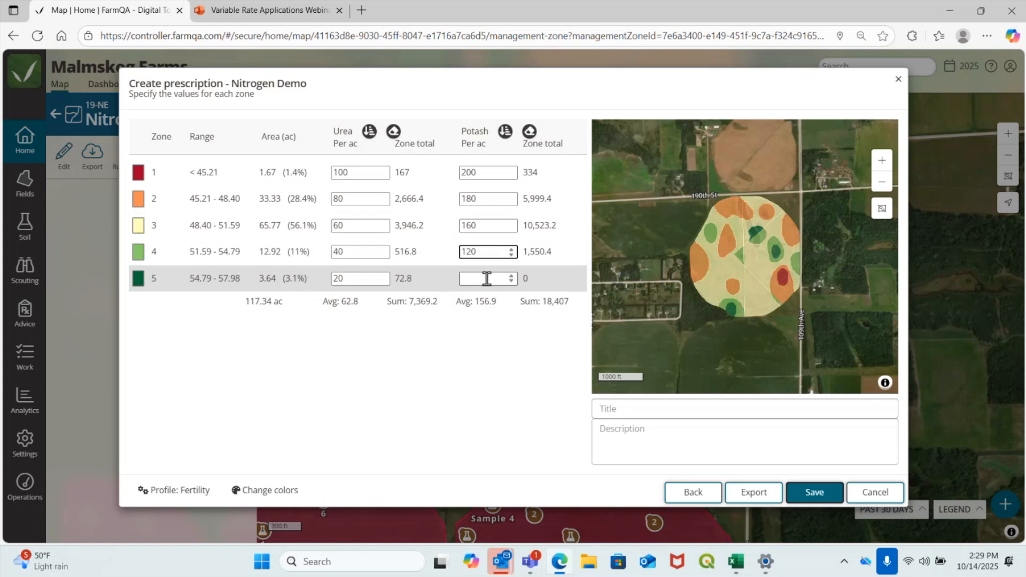
click(487, 278)
text(80)
click(481, 404)
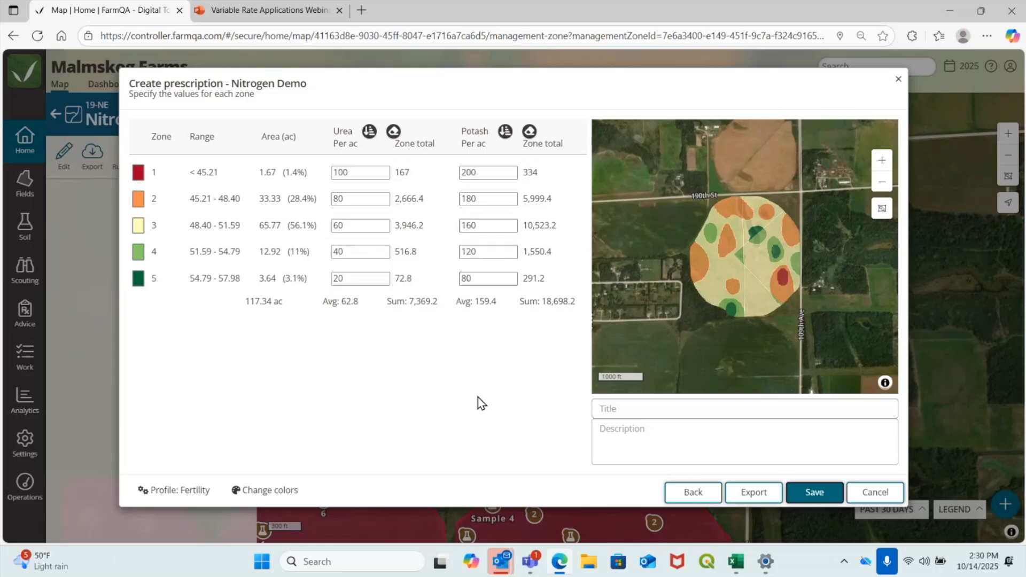
Title the prescription "Spring Fertility", describe it as "Urea in lbs/ac, Potash is lbs/ac", and save it
click(634, 409)
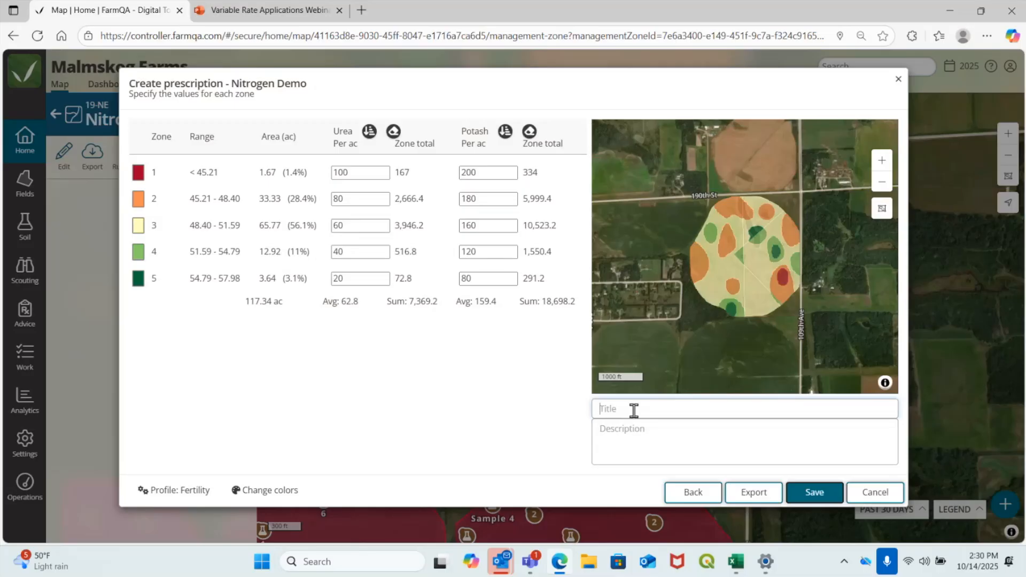
text(Spring Fertility)
click(638, 441)
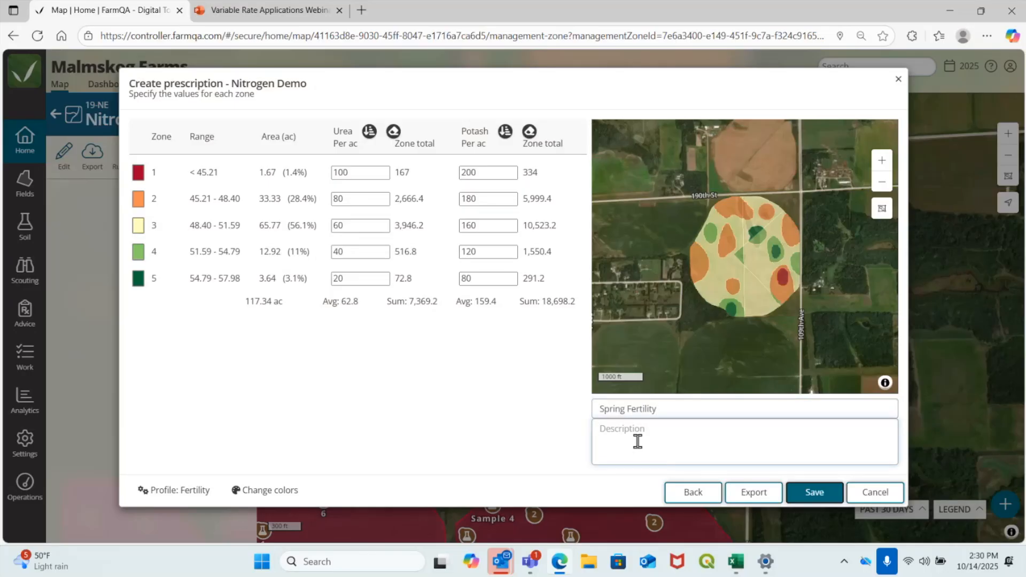
text(Urea in lbs/ac, Potash is lbs/ac)
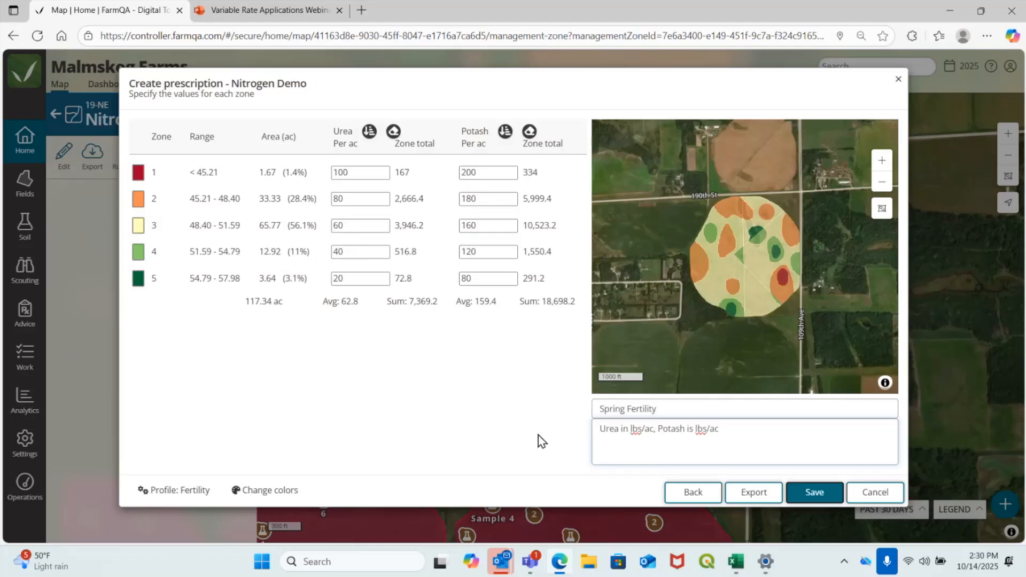
click(267, 490)
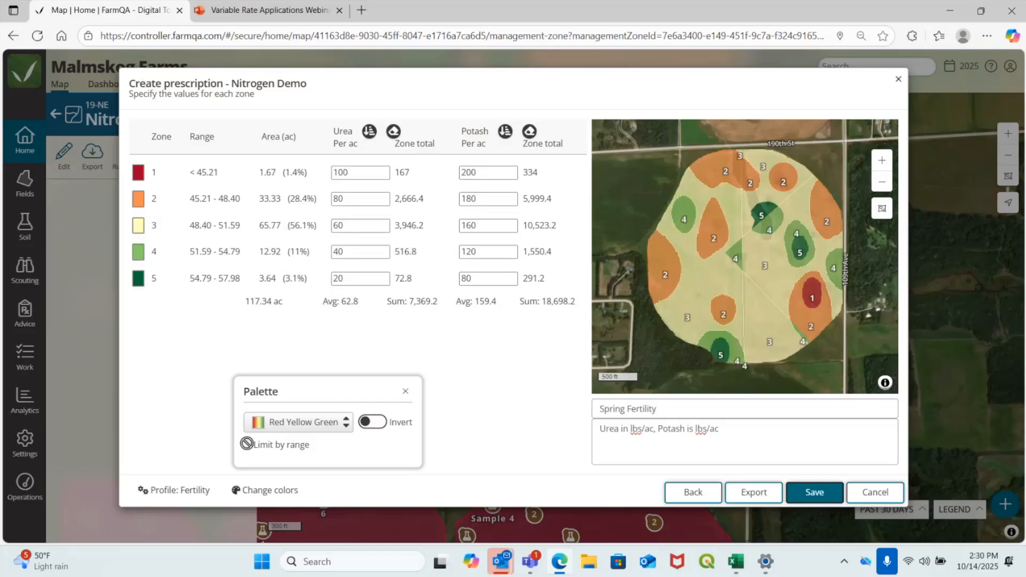
click(405, 391)
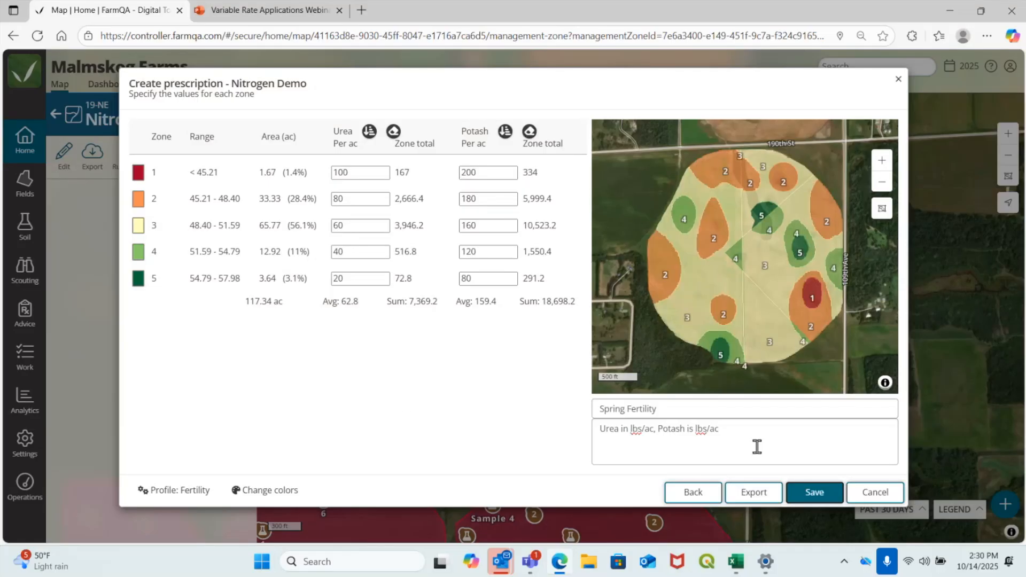
click(817, 496)
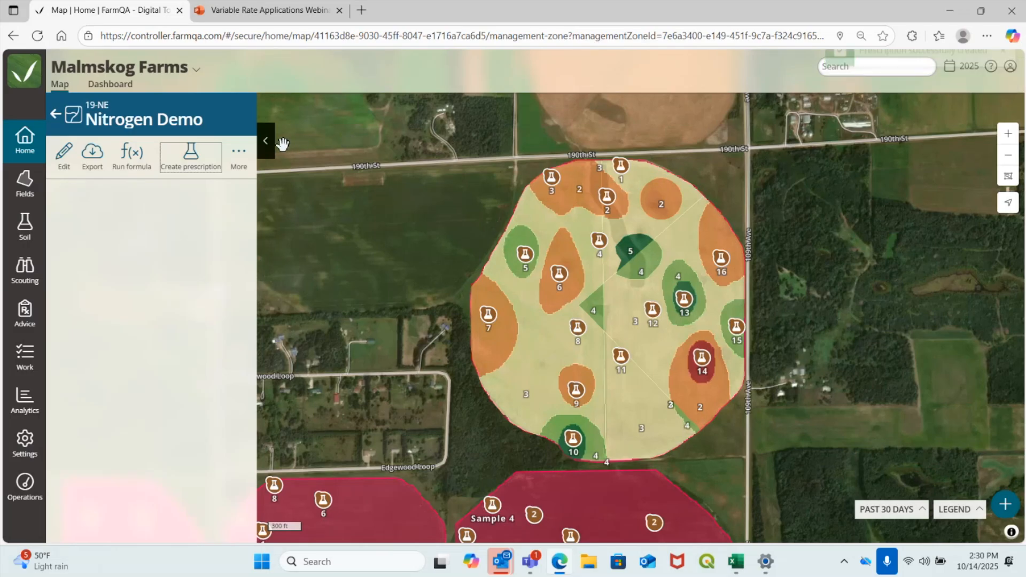
Export the Spring Fertility prescription from the fields' prescription list as a shapefile only, without a PDF
click(22, 192)
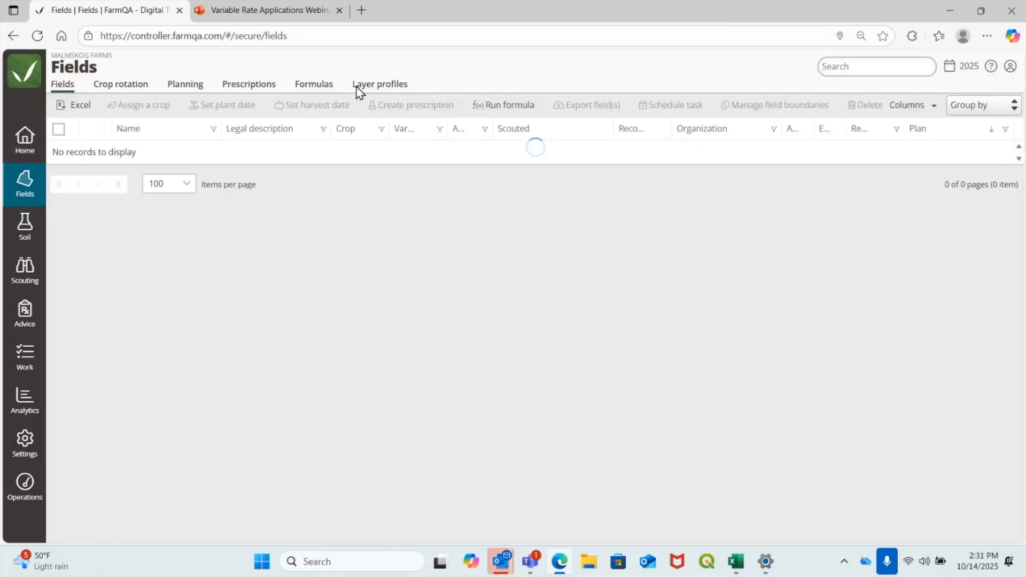
click(261, 88)
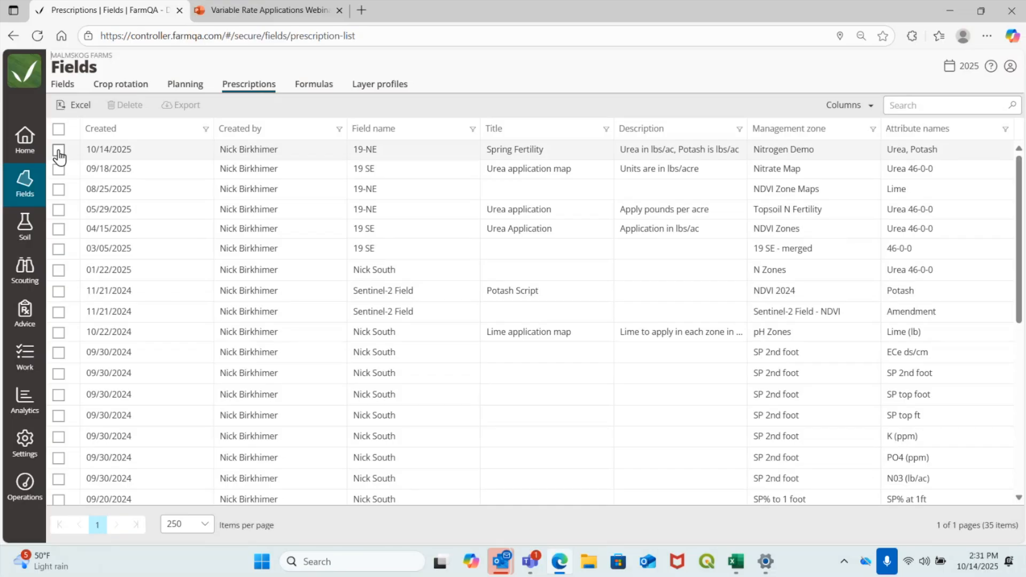
click(59, 151)
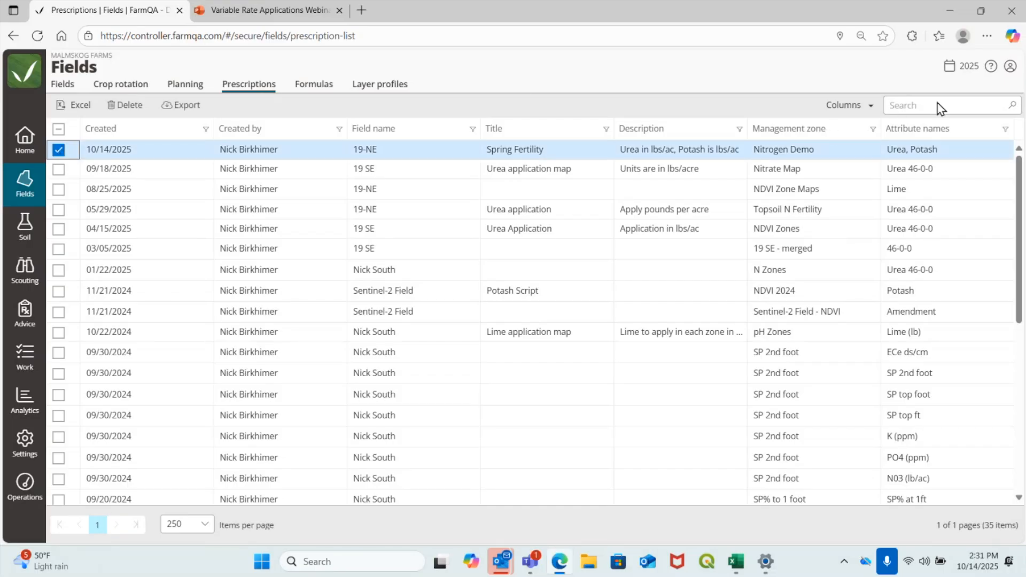
click(188, 105)
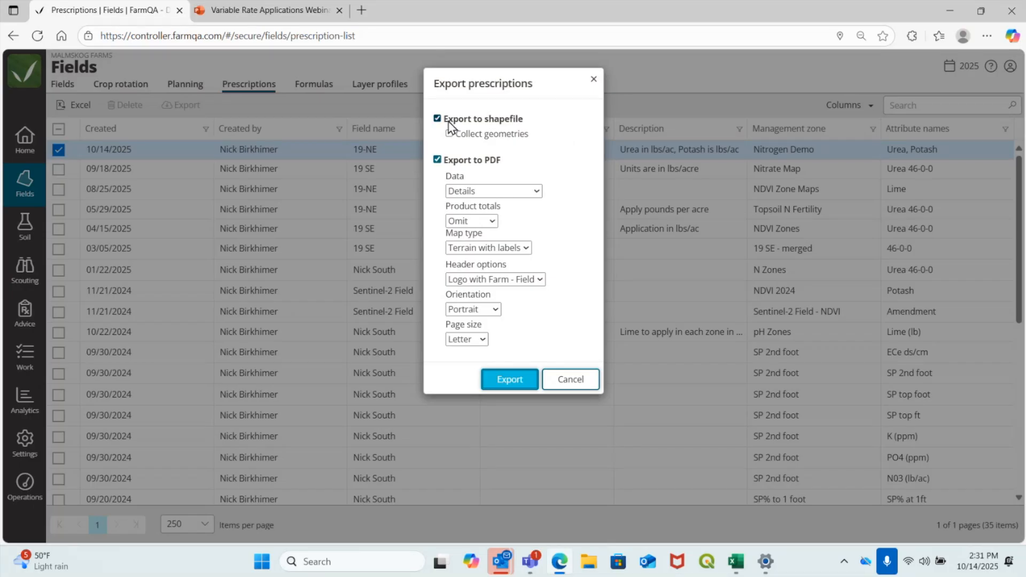
click(437, 159)
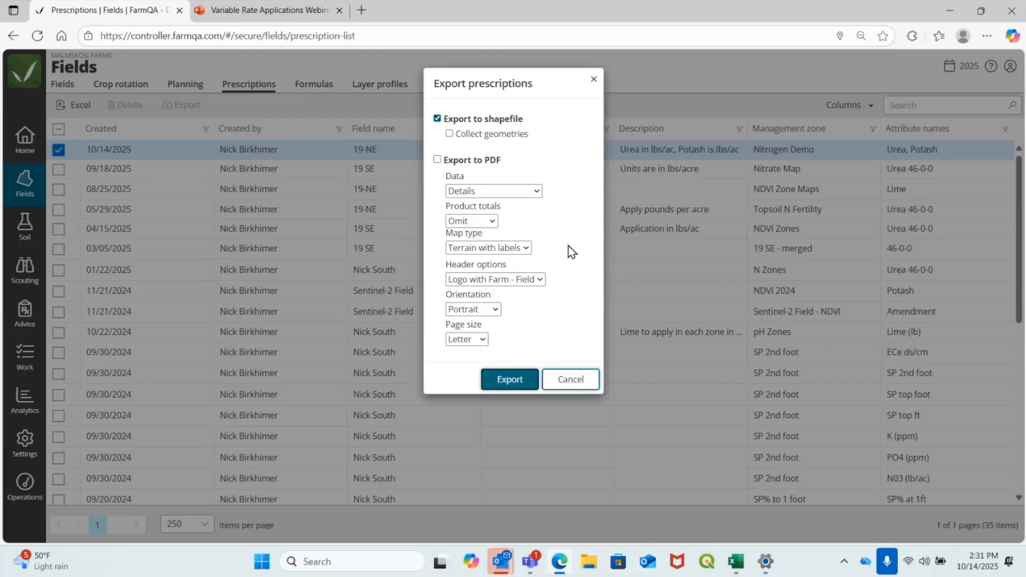
click(525, 374)
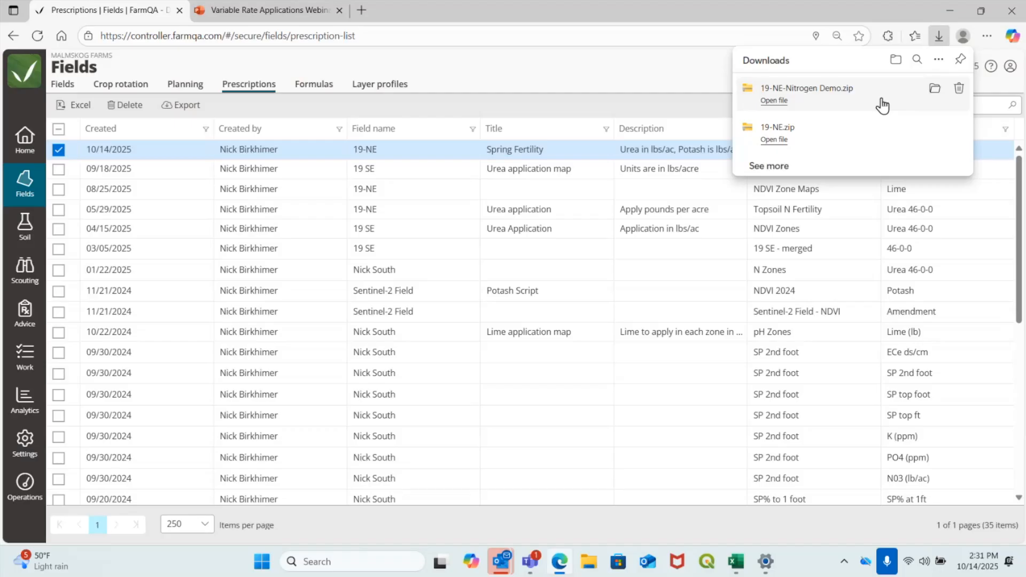
click(636, 89)
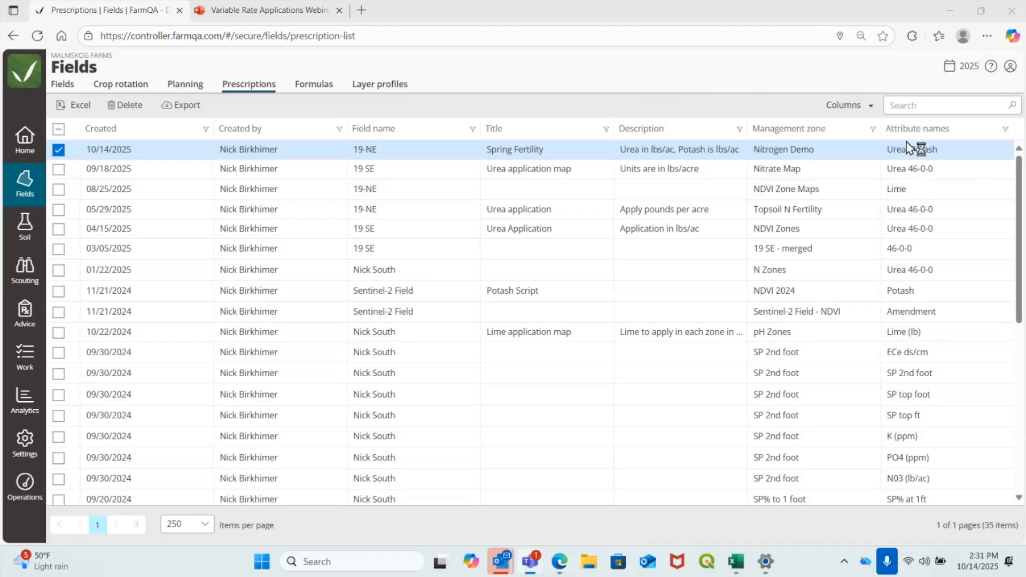
Export the Spring Fertility prescription again as a PDF only, without the shapefile
click(181, 105)
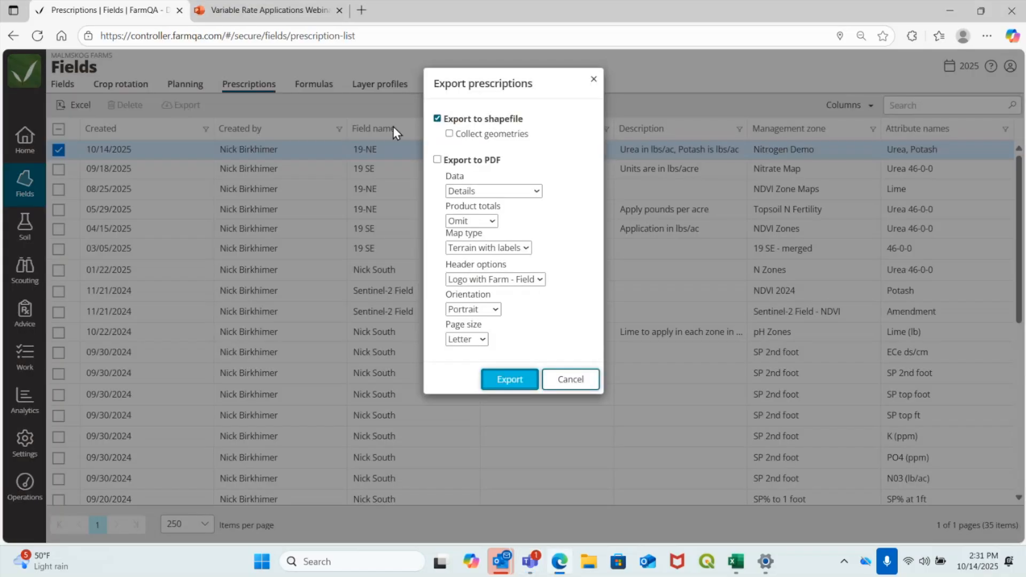
click(437, 159)
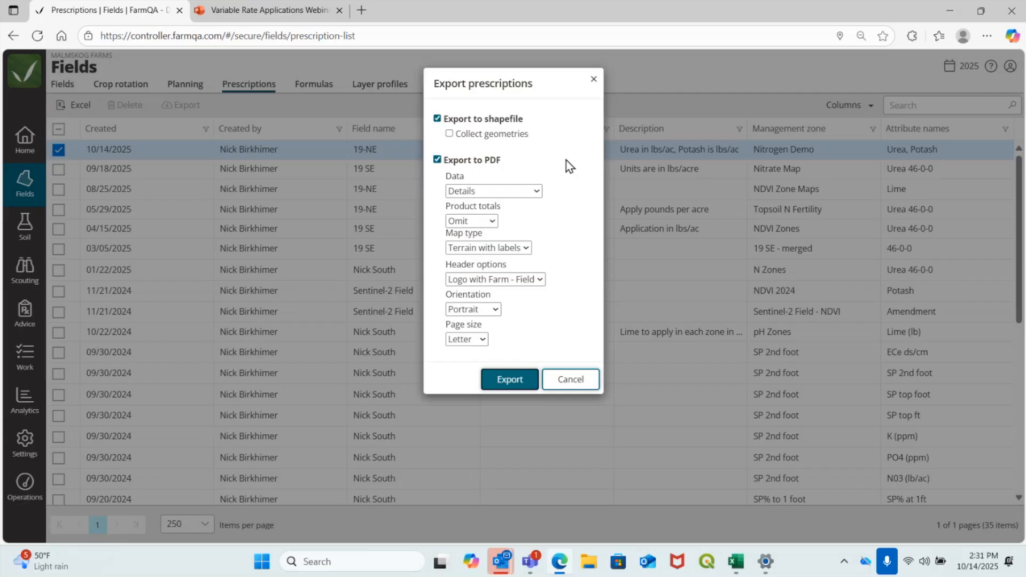
click(437, 118)
click(437, 118)
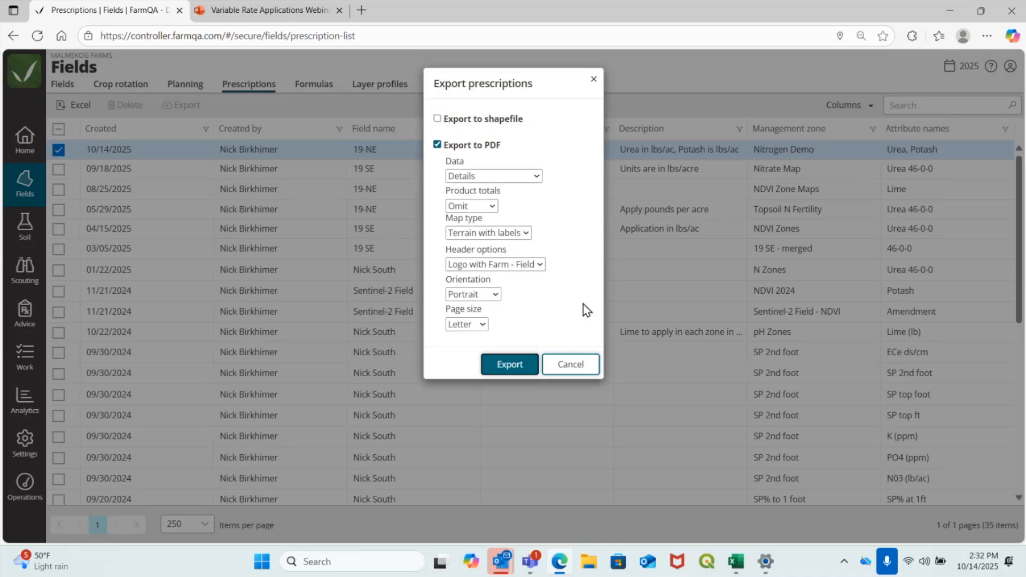
click(513, 366)
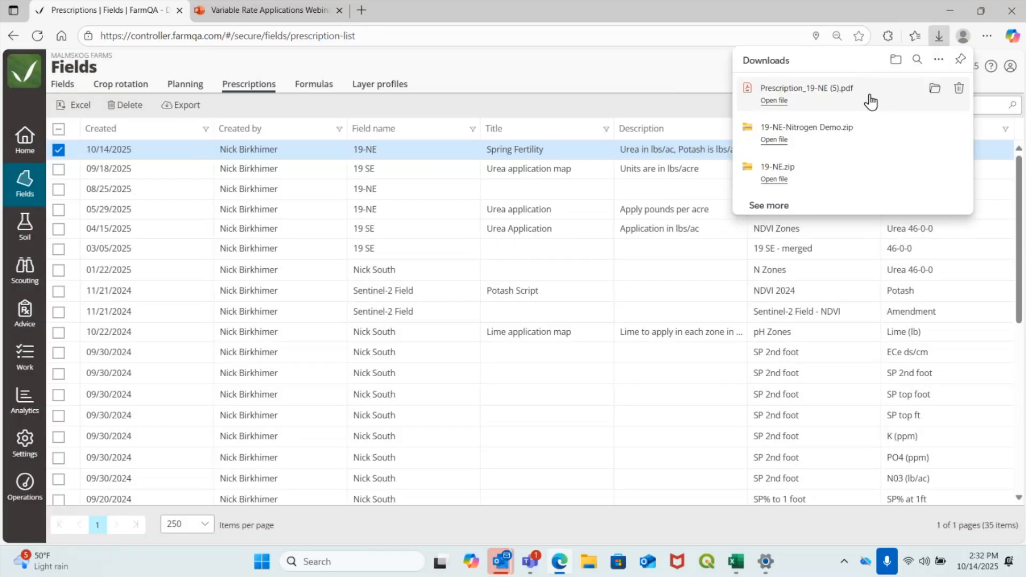
Open the exported Prescription_19-NE (5).pdf and examine its header, zone map, Urea and Potash table, and notes
click(871, 95)
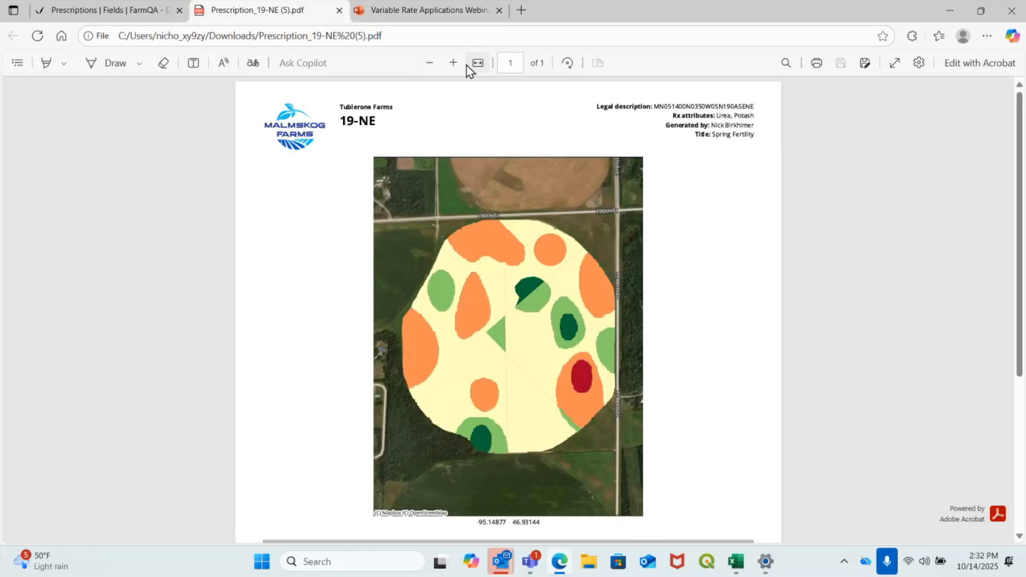
click(453, 63)
click(454, 63)
click(453, 62)
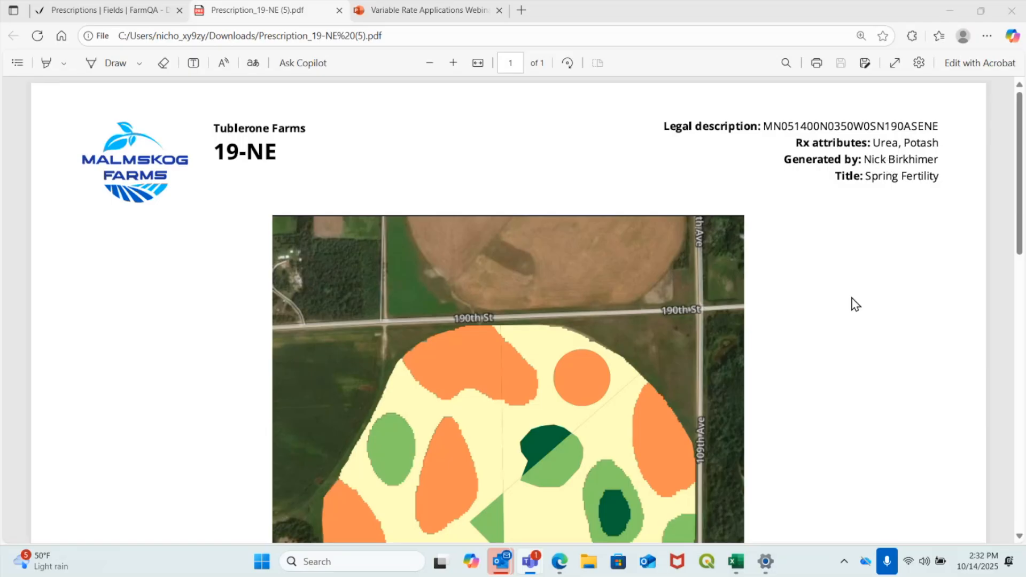
scroll(853, 304, down, 3)
scroll(855, 303, down, 5)
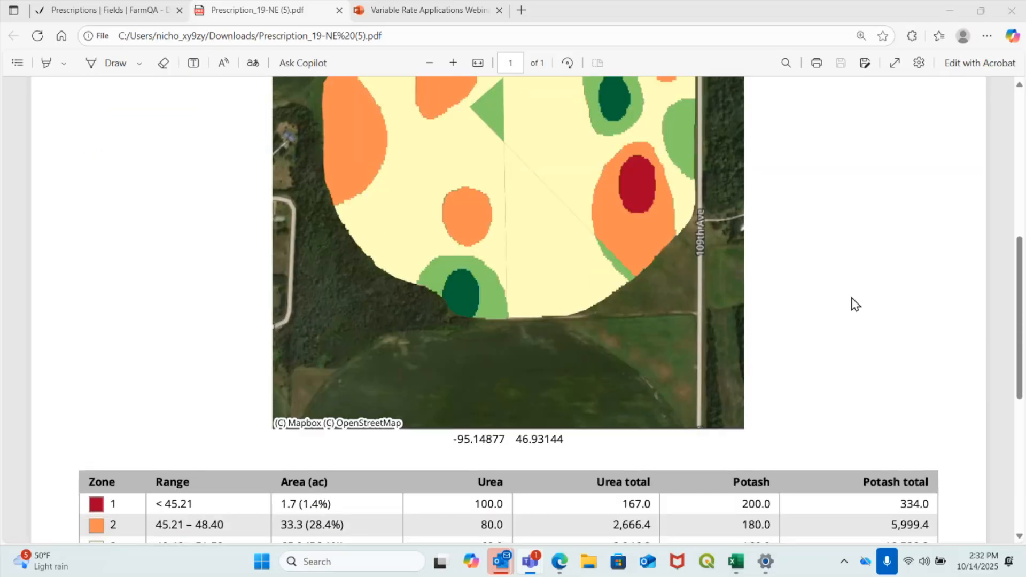
scroll(281, 280, up, 1)
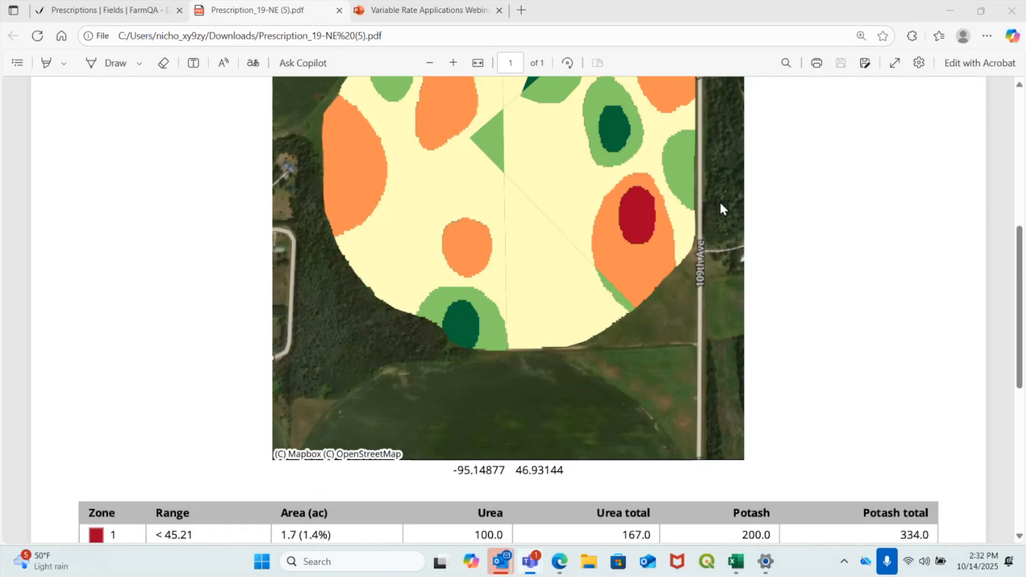
scroll(721, 205, up, 3)
scroll(720, 204, down, 2)
scroll(719, 201, down, 4)
scroll(720, 202, up, 1)
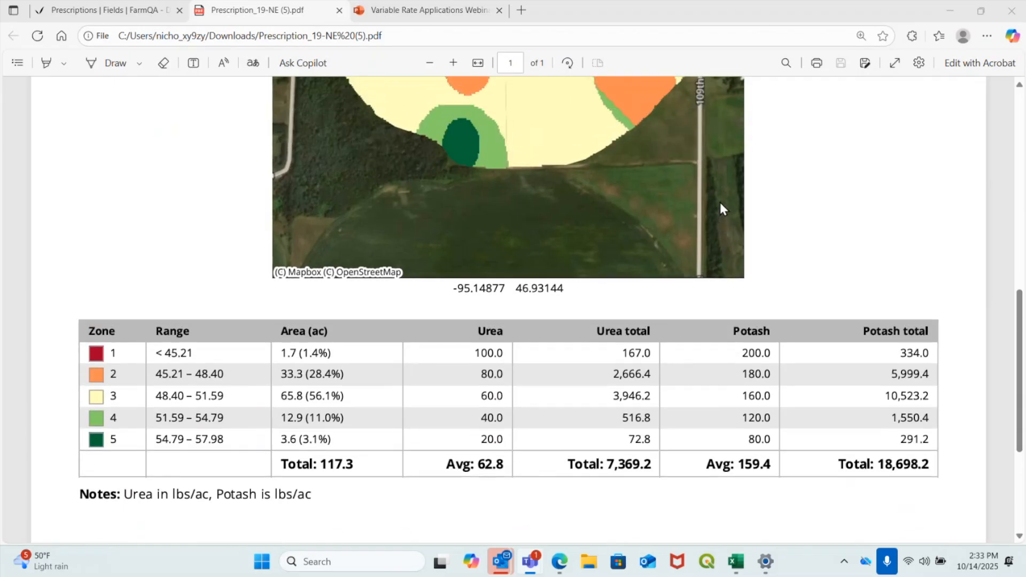
scroll(720, 202, up, 1)
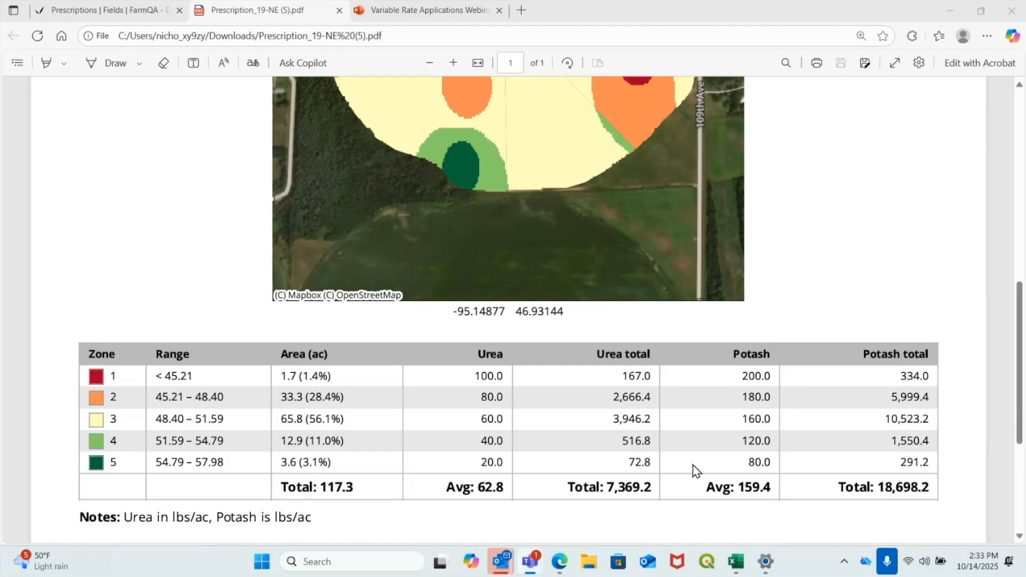
scroll(793, 390, down, 2)
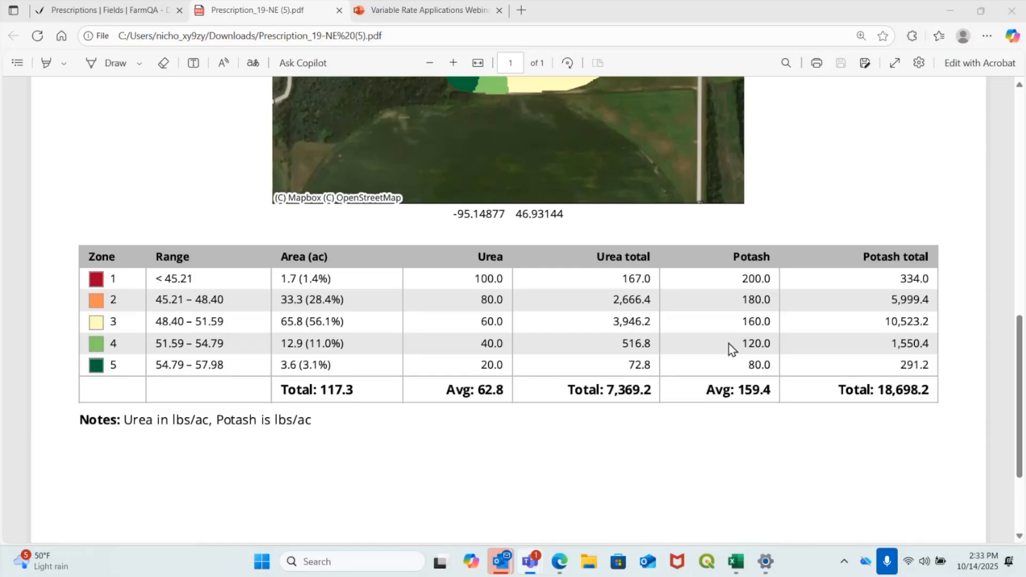
scroll(729, 345, up, 10)
scroll(729, 344, down, 3)
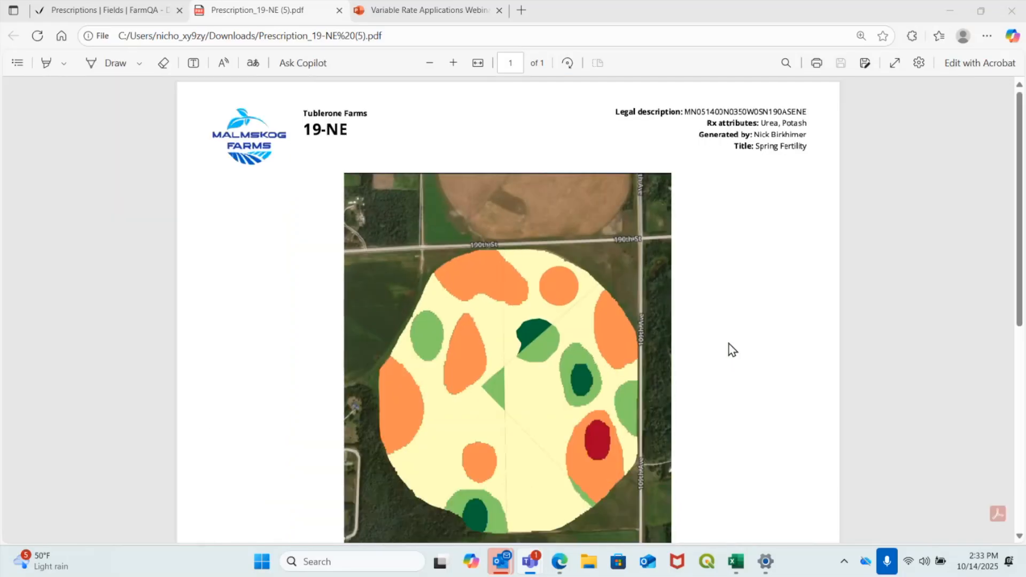
scroll(730, 349, down, 1)
scroll(730, 348, down, 6)
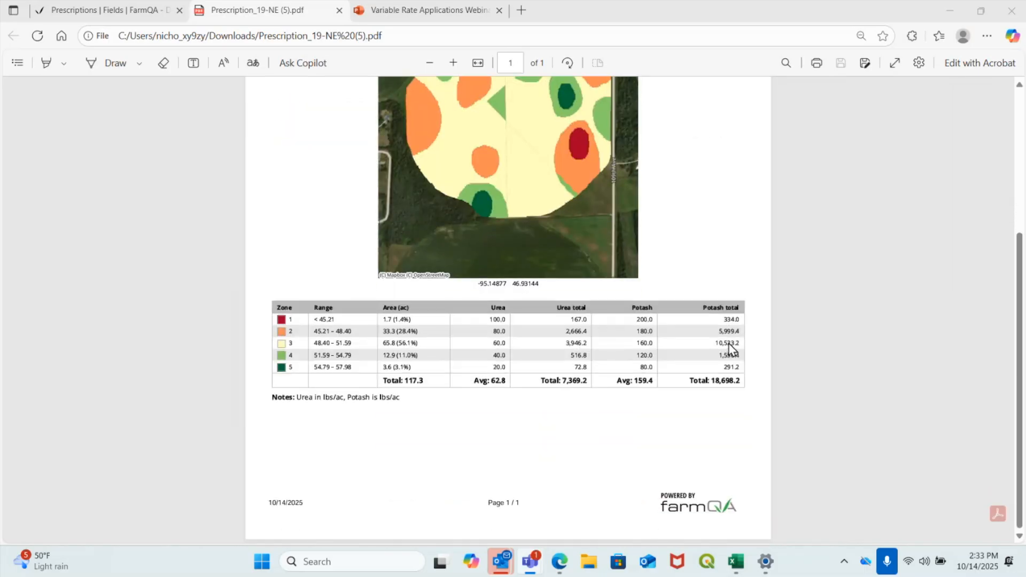
Return to the prescription list, add the next five prescriptions below Spring Fertility to the selection, and open their export options
click(128, 8)
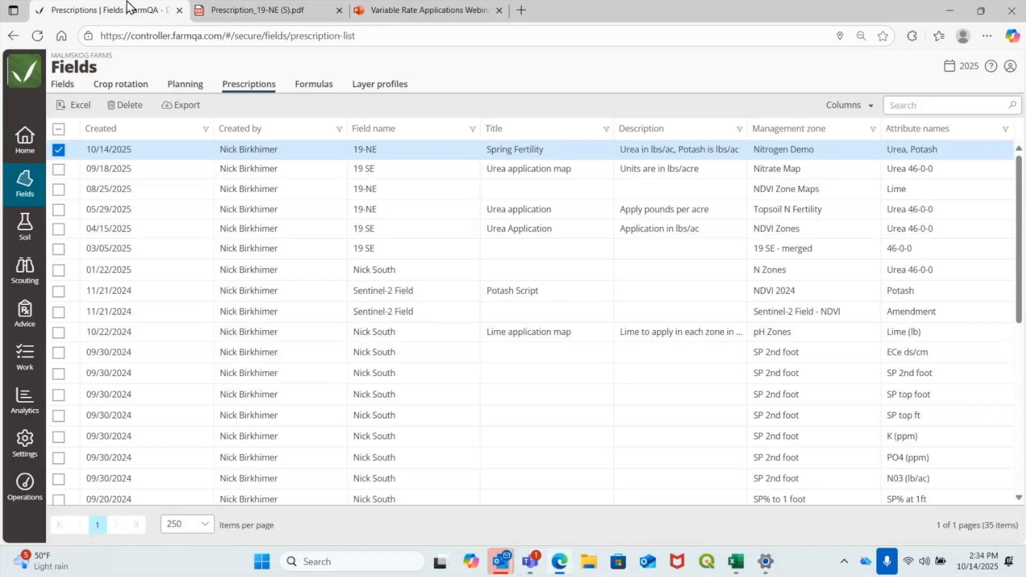
click(58, 169)
click(58, 189)
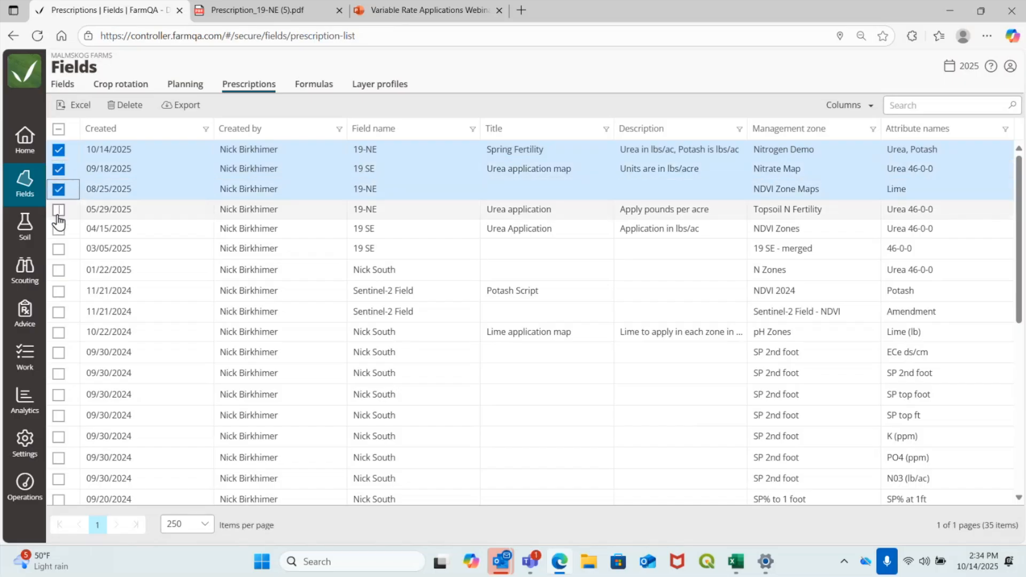
click(58, 210)
click(58, 228)
click(58, 249)
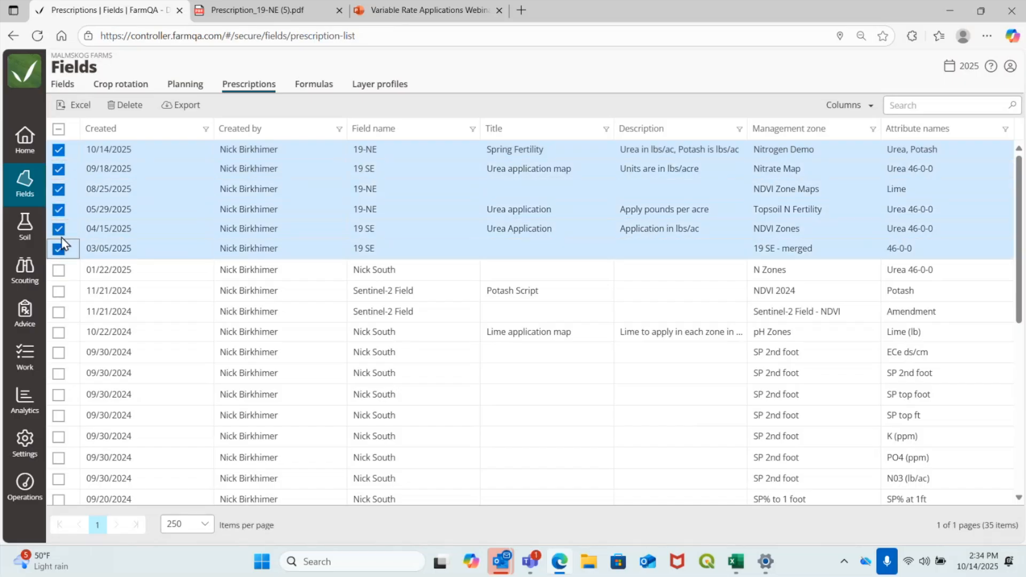
click(176, 105)
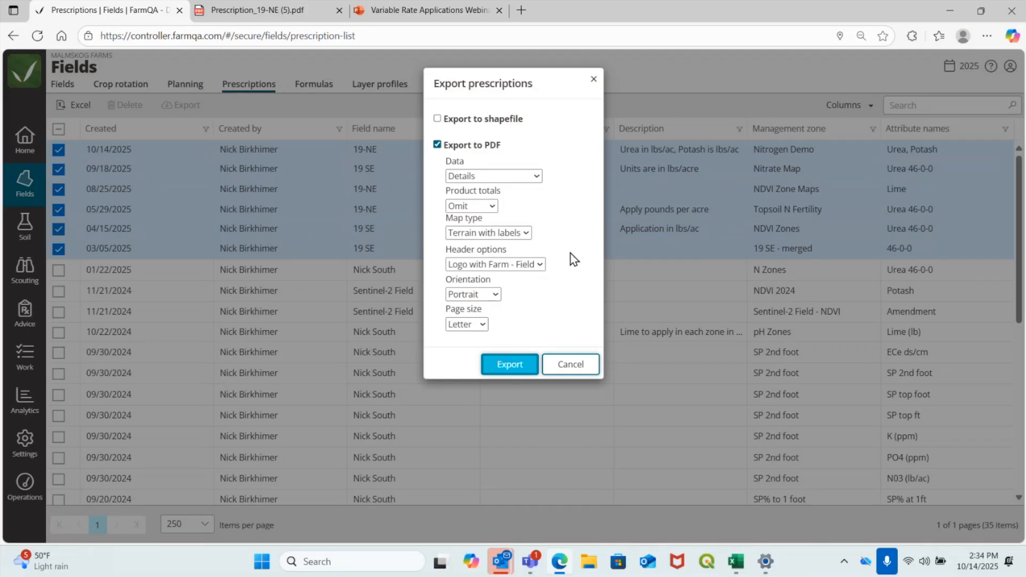
Set the PDF export's data to Details and summary, and show product totals last with prices included
click(533, 176)
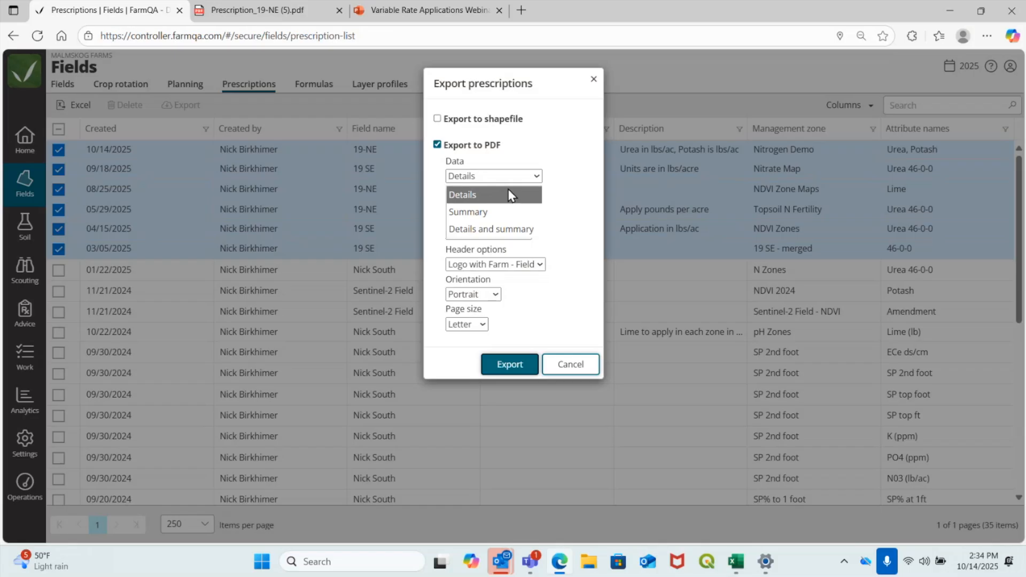
click(507, 230)
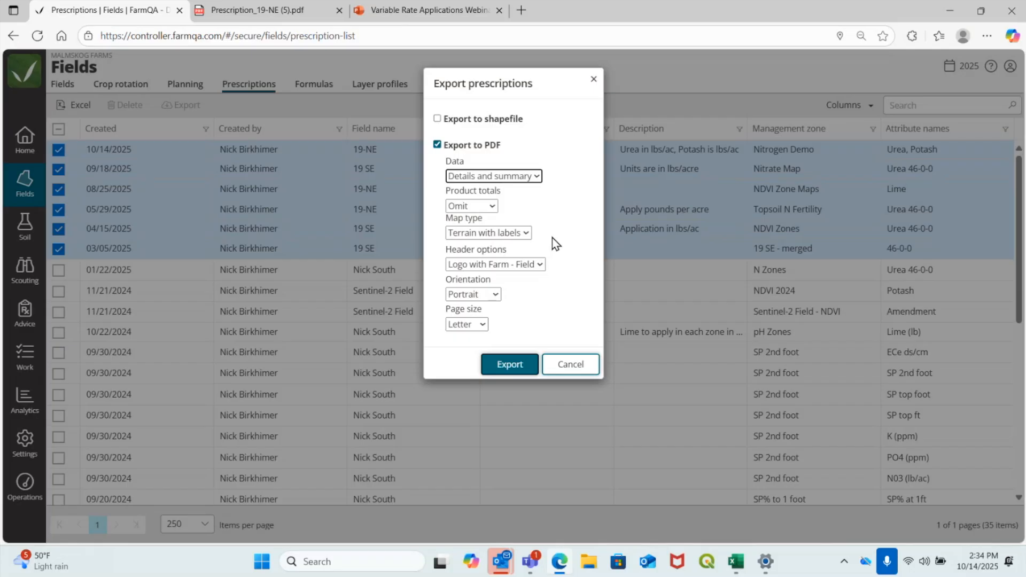
click(477, 209)
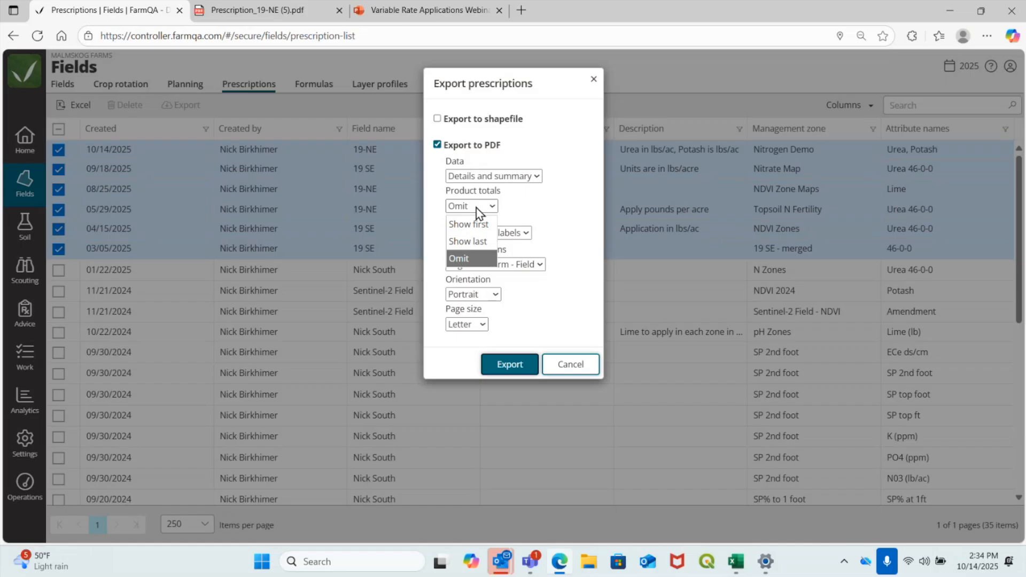
click(482, 241)
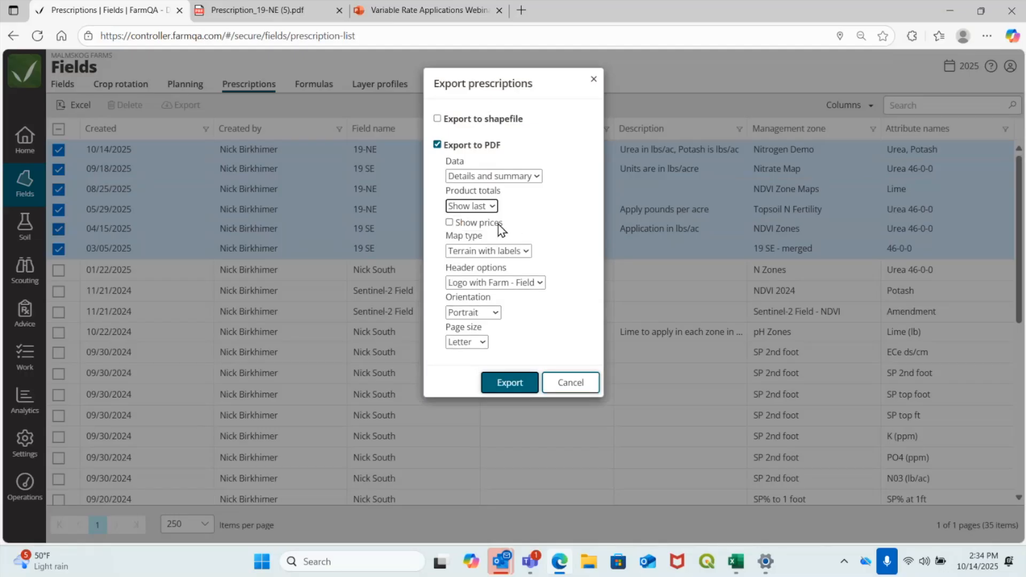
click(496, 225)
Set the PDF map type to Light and the header to Logo only, and export the six selected prescriptions
click(496, 254)
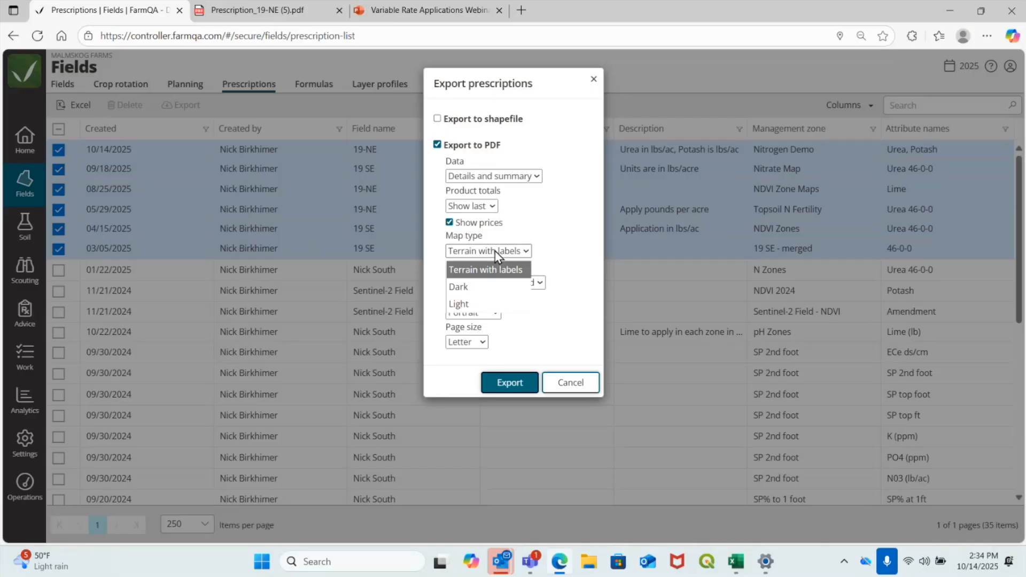
click(481, 304)
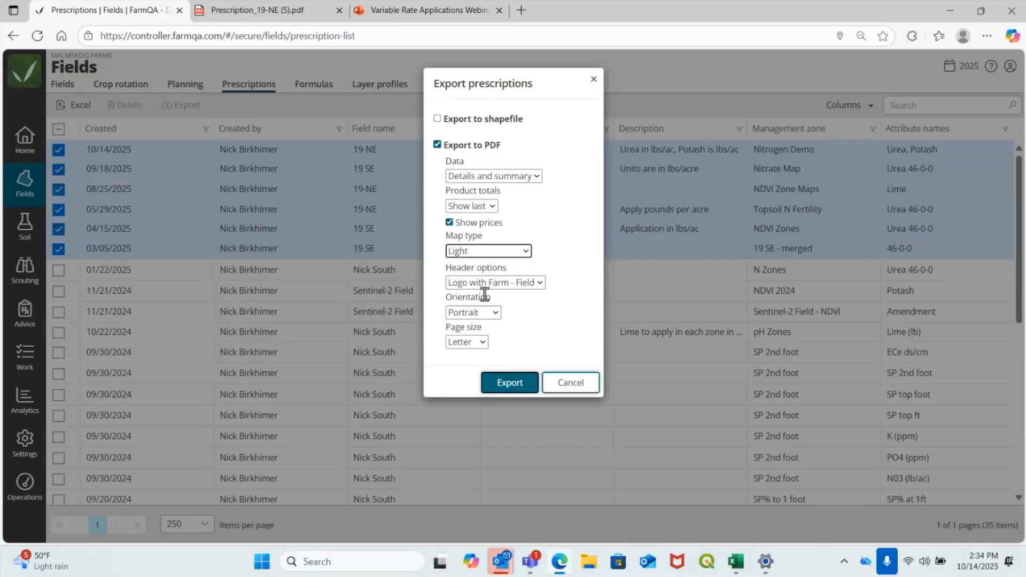
click(517, 285)
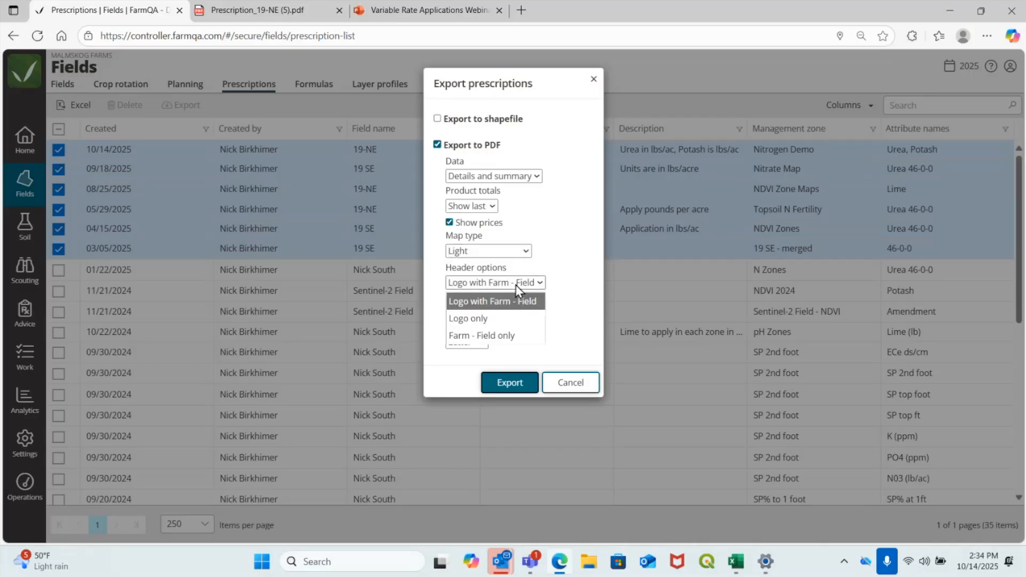
click(508, 321)
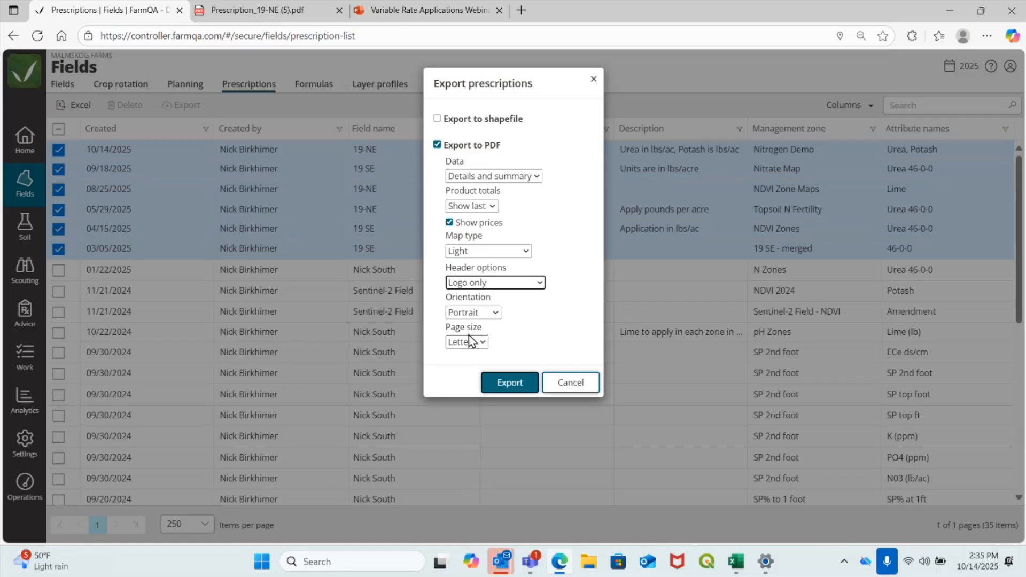
click(514, 383)
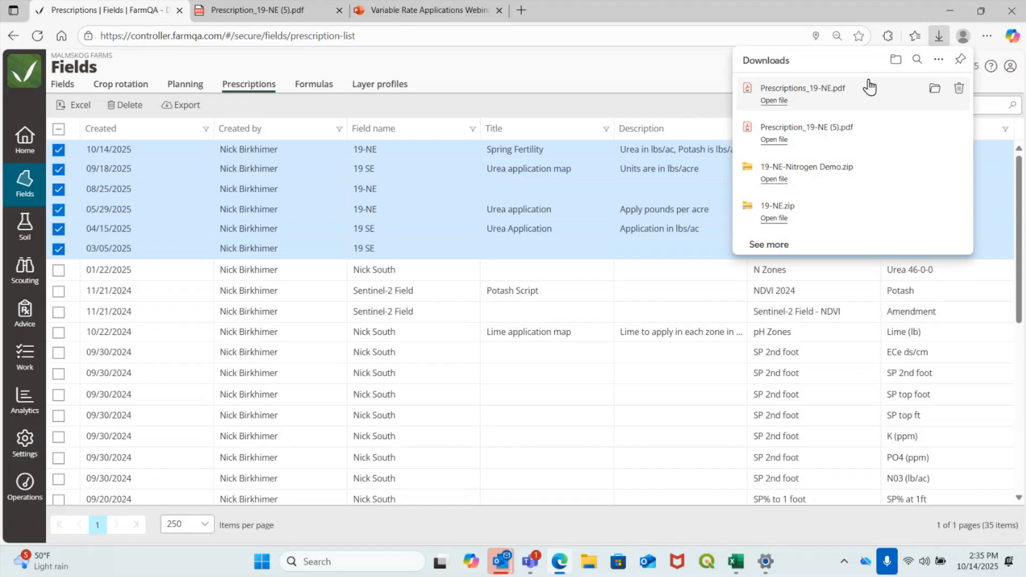
Open the exported Prescriptions_19-NE.pdf and examine the first page's header, light map, Urea and Potash zone table, and summary table
click(870, 86)
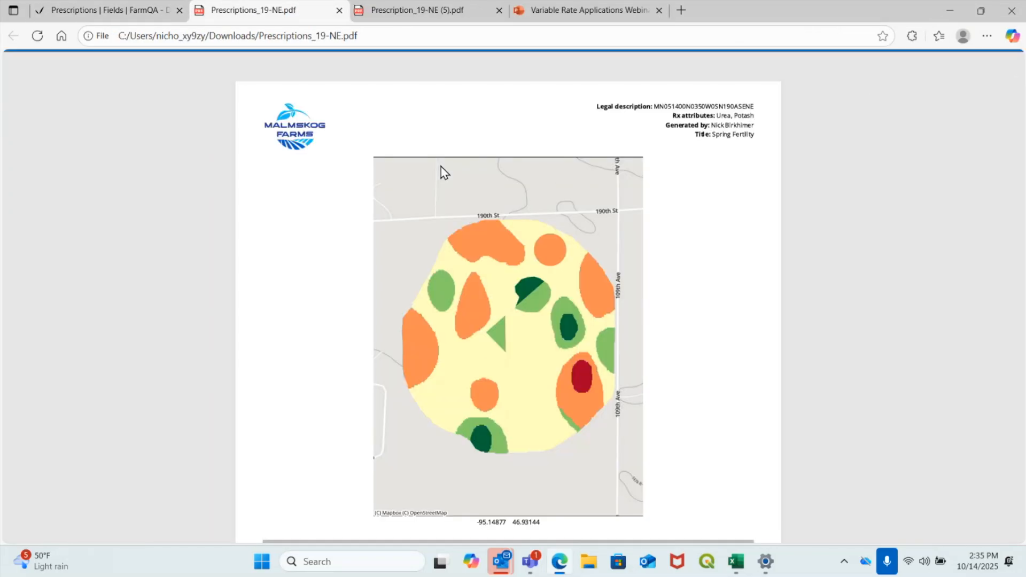
scroll(623, 270, down, 3)
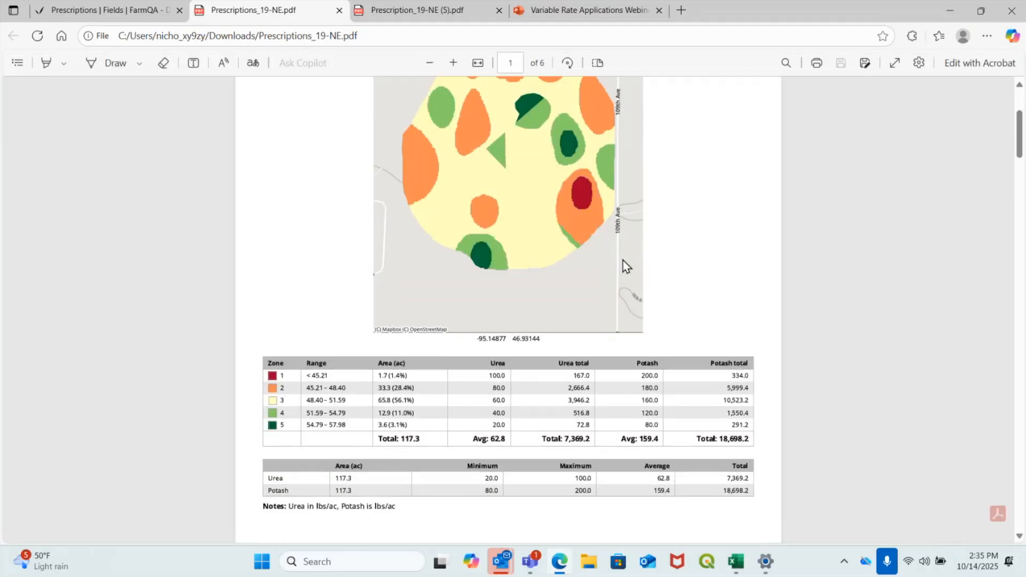
scroll(623, 266, down, 2)
scroll(623, 265, down, 2)
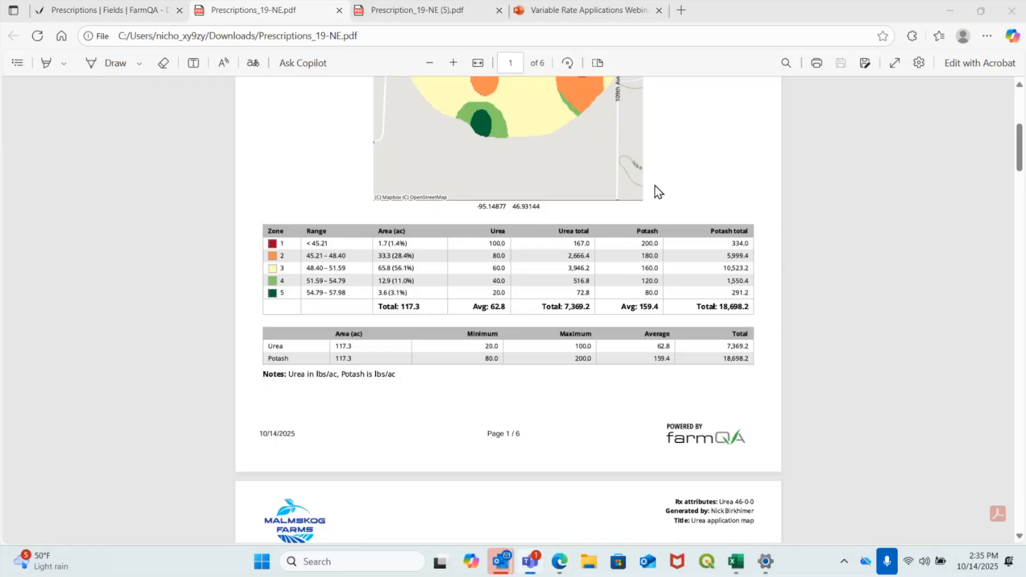
scroll(658, 192, up, 8)
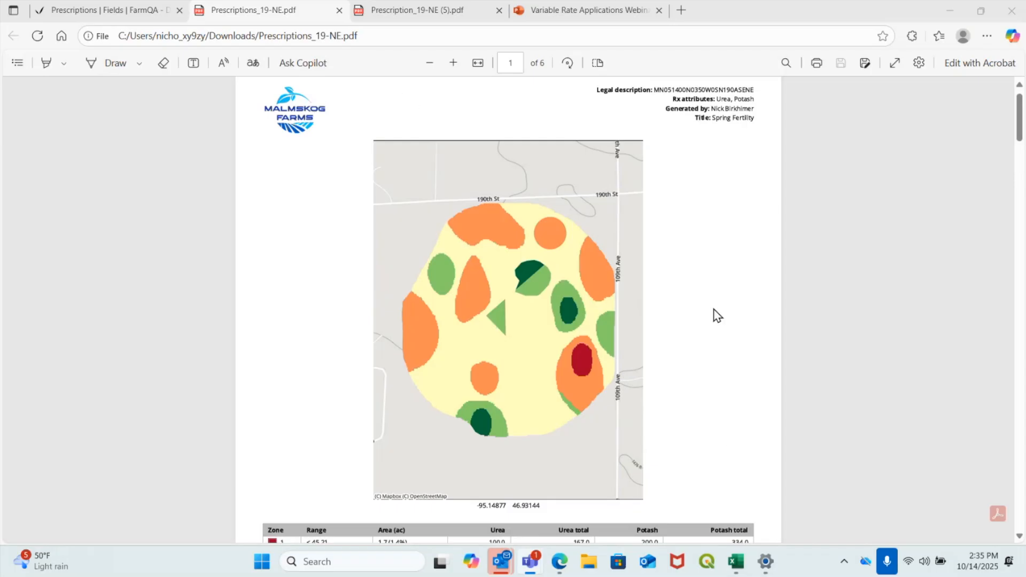
scroll(724, 252, down, 8)
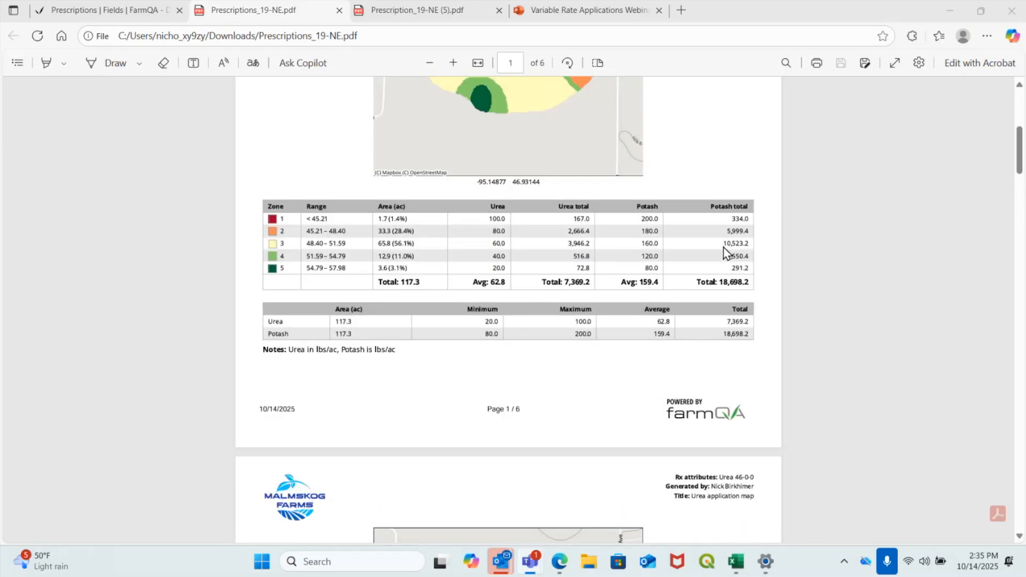
scroll(724, 252, up, 5)
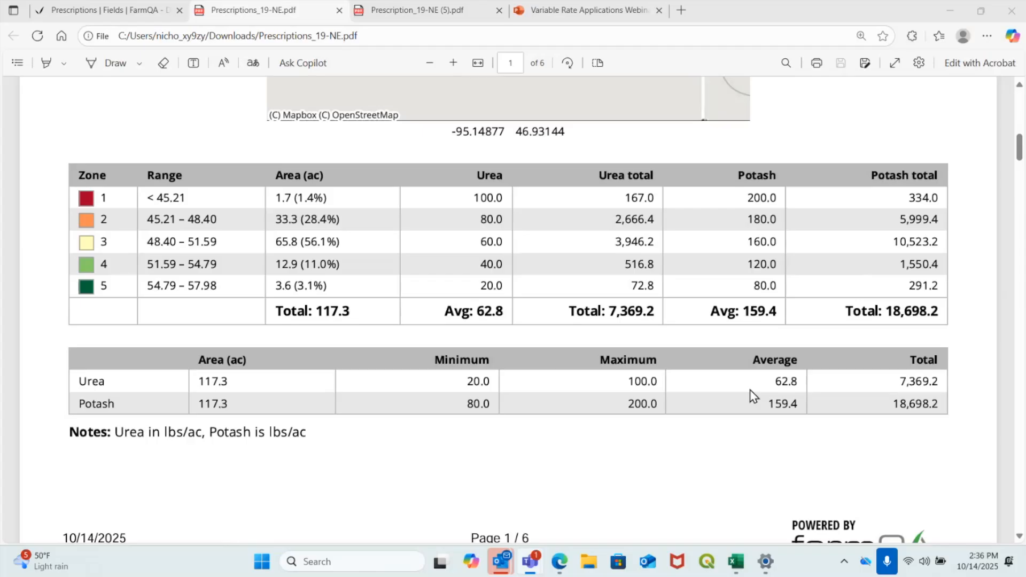
ctrl+scroll(969, 308, down, 2)
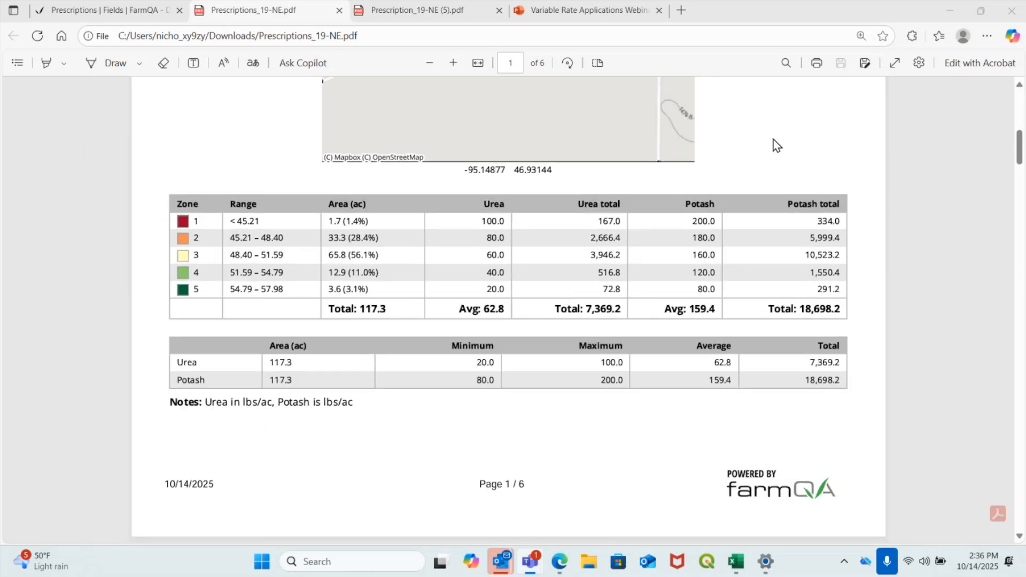
Review the zone maps and detail and summary tables on the remaining pages of the PDF, and return to its first page
scroll(546, 305, down, 8)
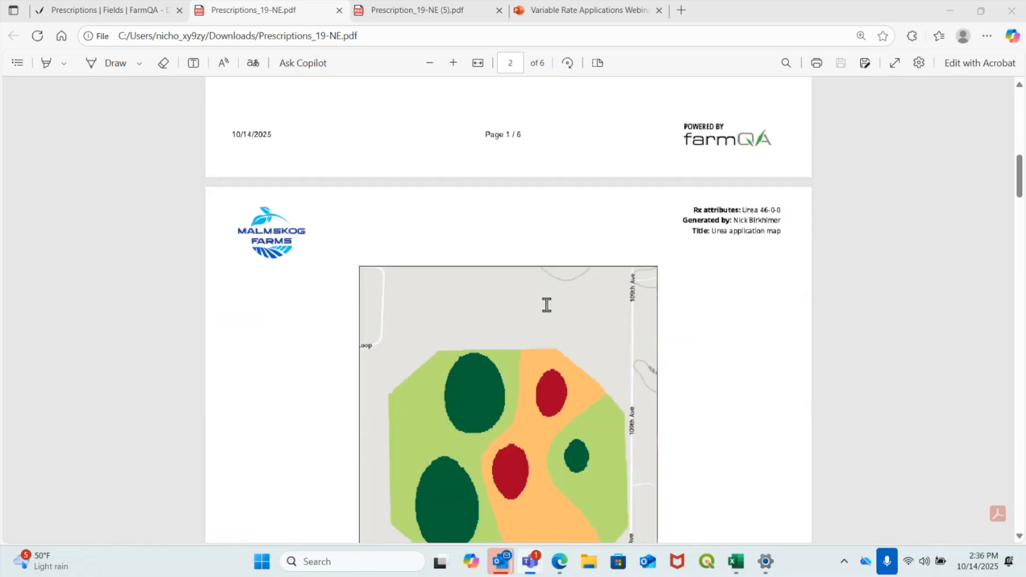
scroll(546, 304, down, 5)
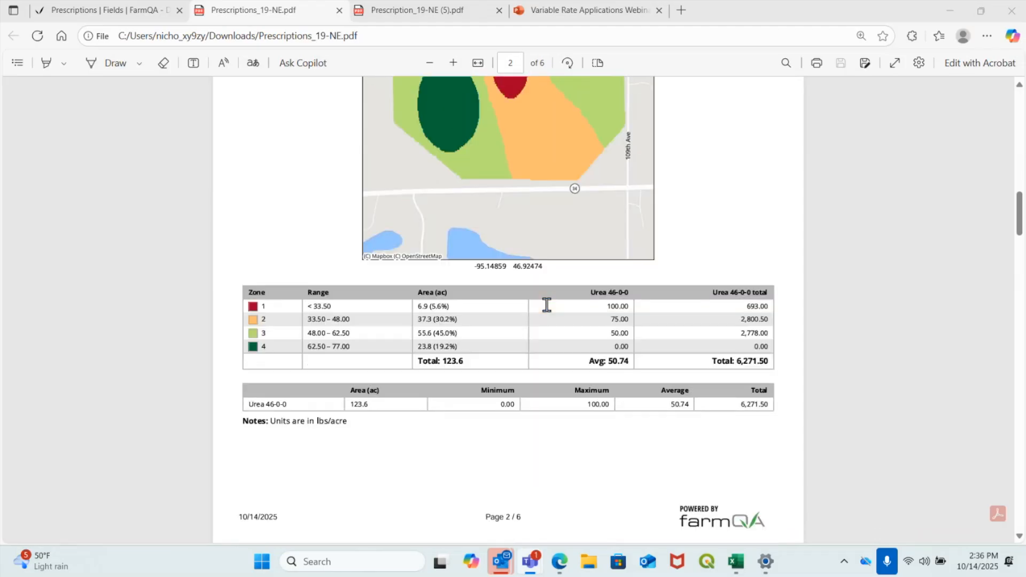
scroll(547, 304, down, 1)
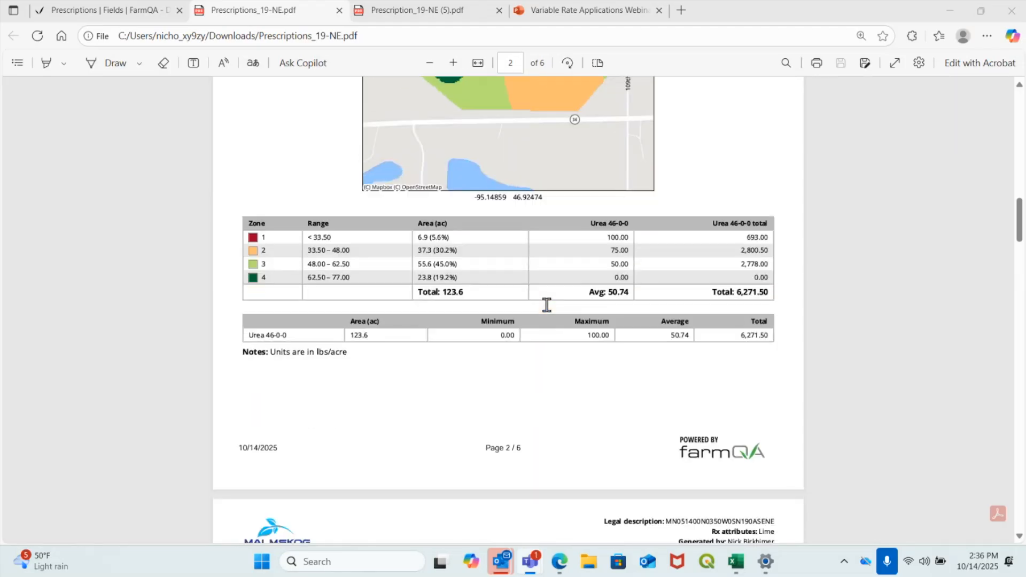
scroll(546, 305, down, 10)
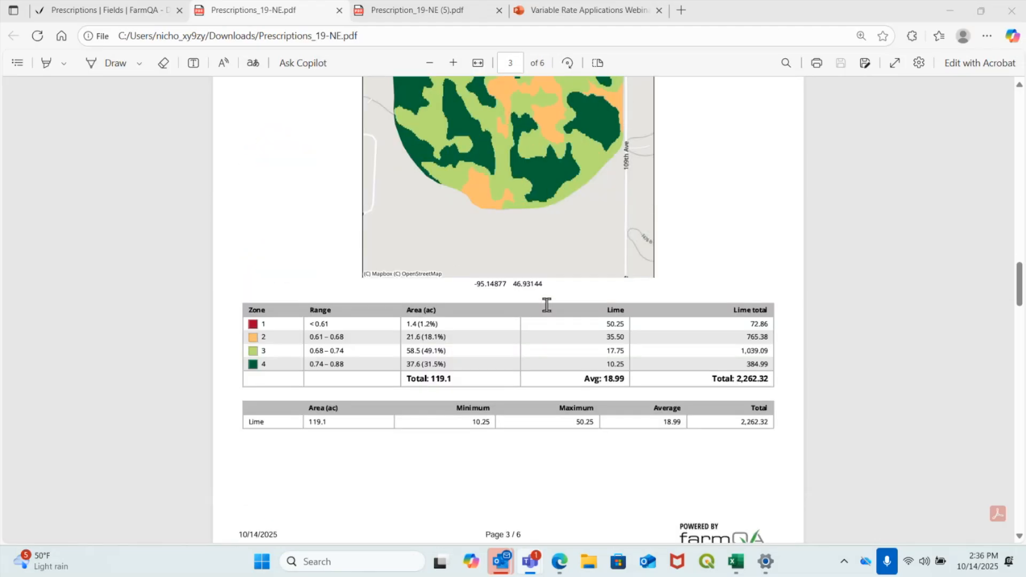
scroll(547, 305, down, 10)
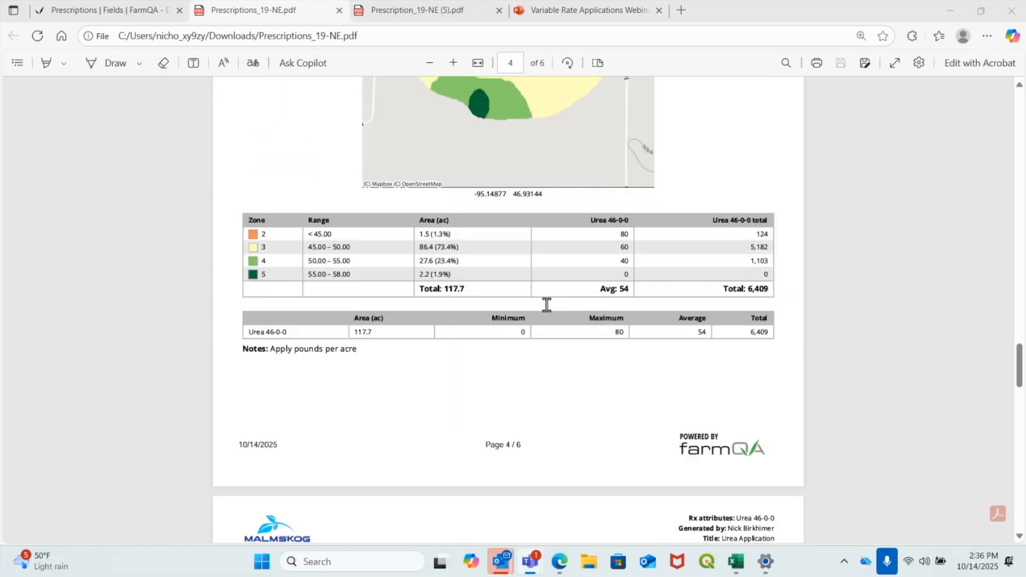
scroll(546, 304, down, 10)
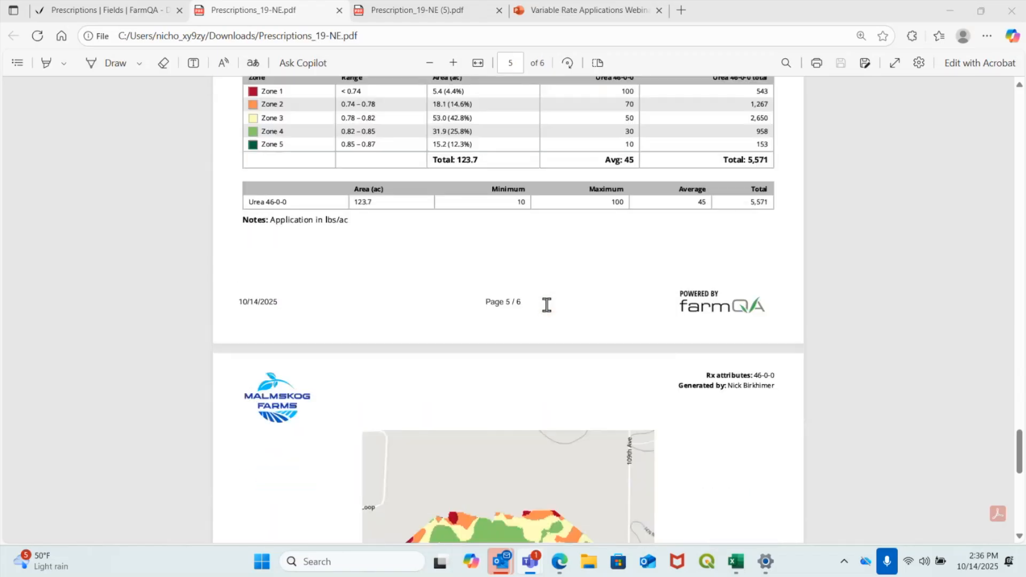
scroll(546, 305, down, 10)
scroll(547, 304, up, 8)
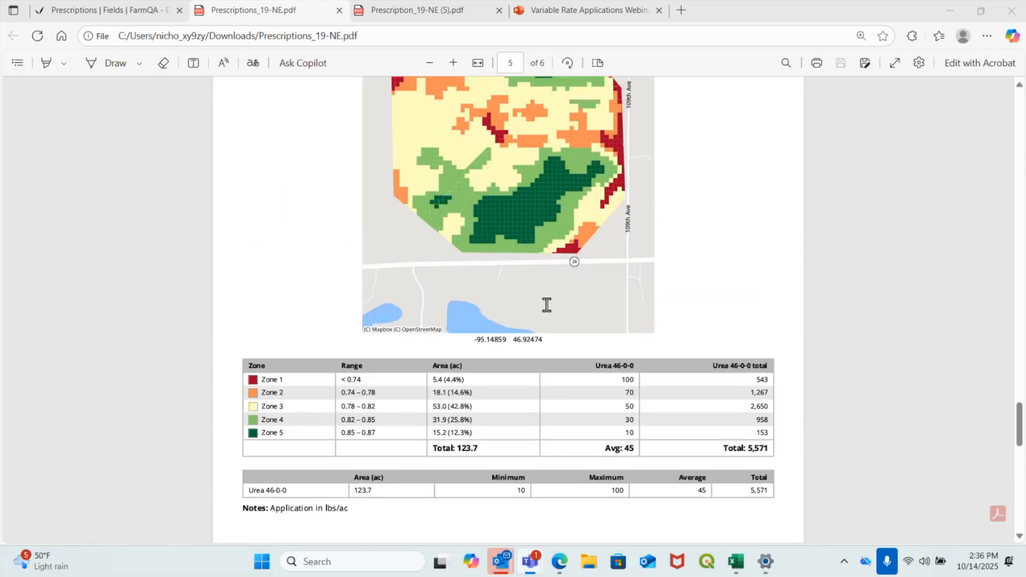
scroll(546, 304, up, 15)
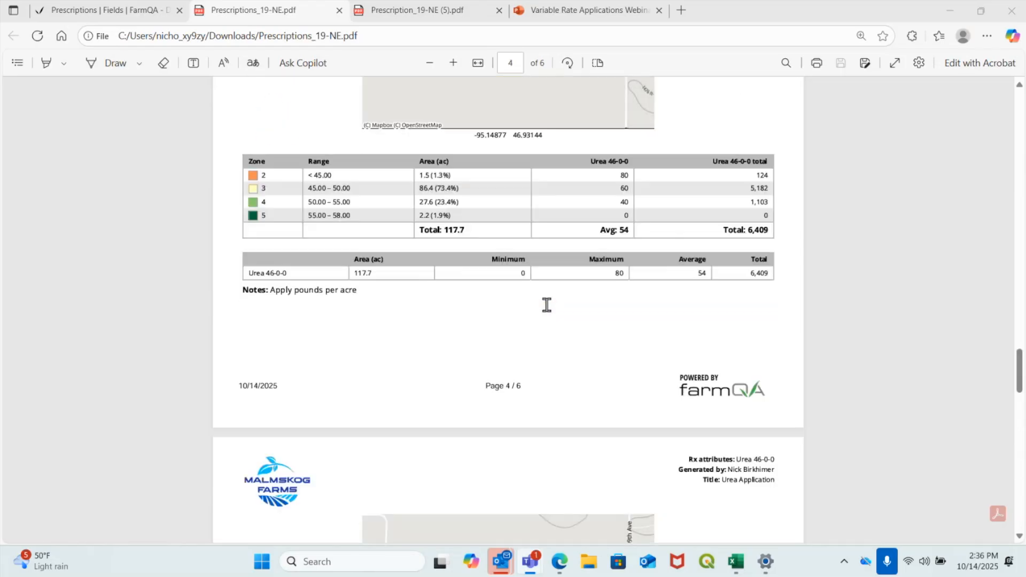
scroll(546, 305, up, 15)
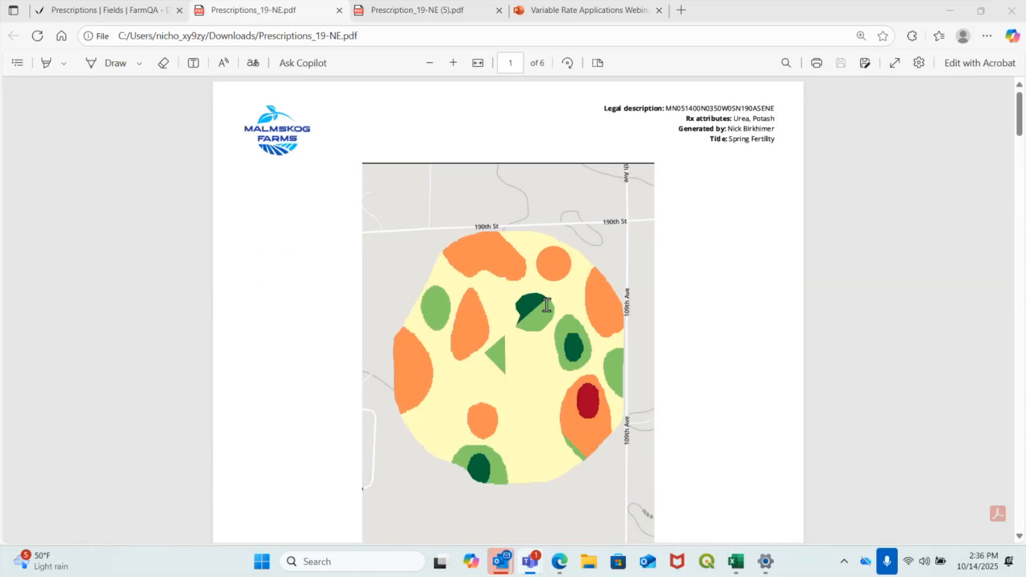
Return to FarmQA and open the Urea product record among the Advice products to examine its rate, totals unit, price, and nutrient settings
click(142, 12)
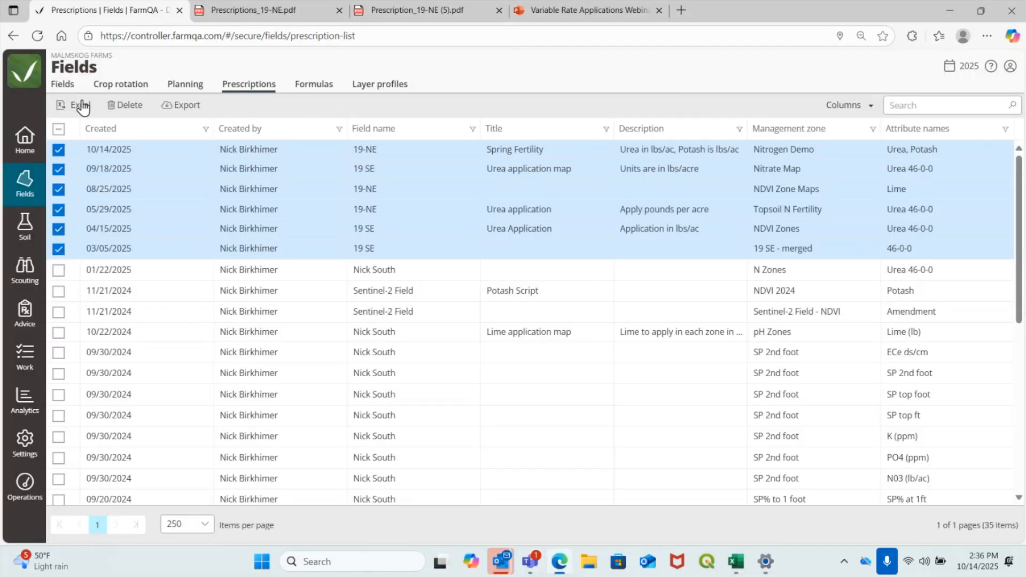
click(19, 321)
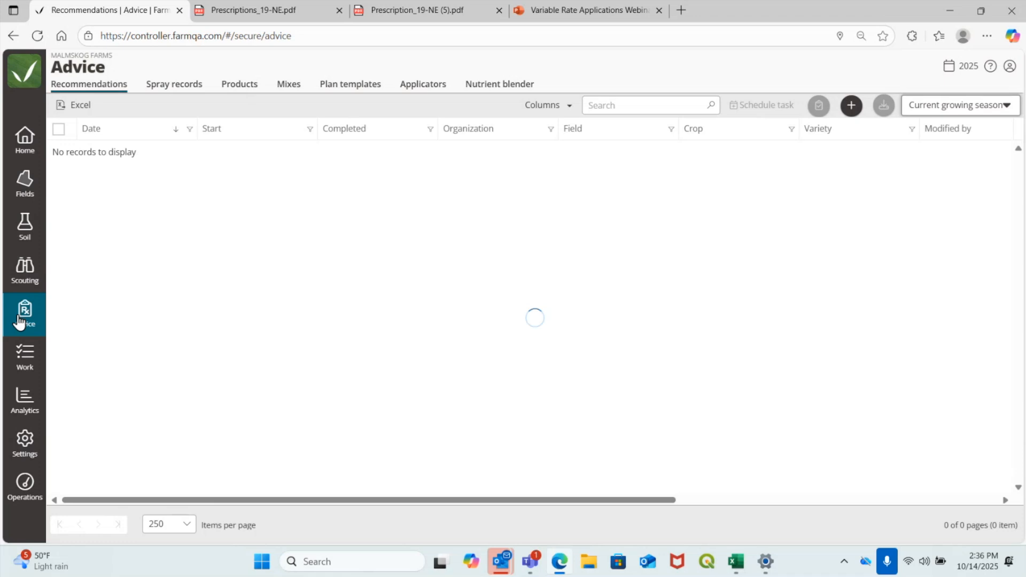
click(238, 86)
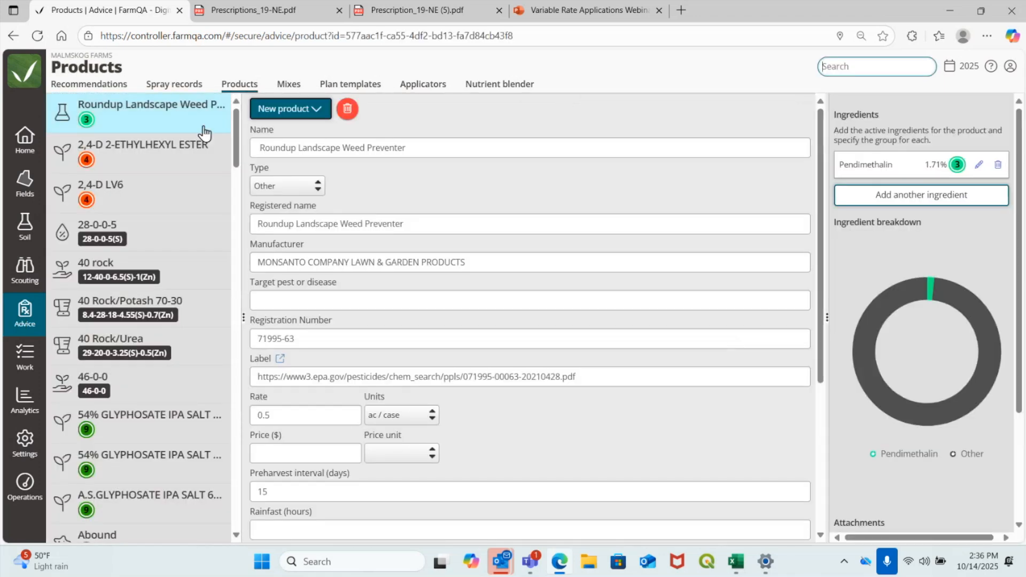
drag(236, 141, 242, 521)
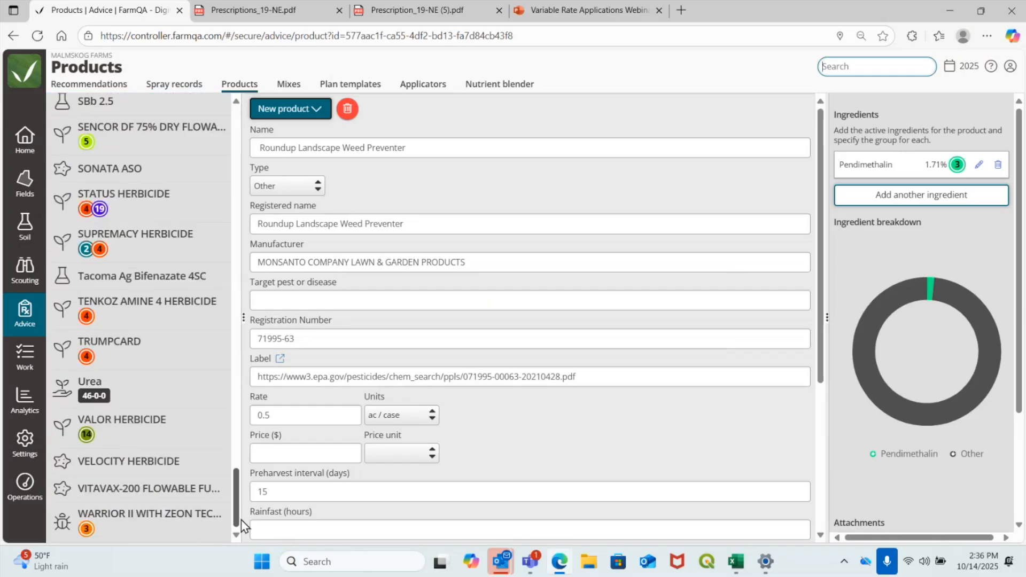
click(162, 391)
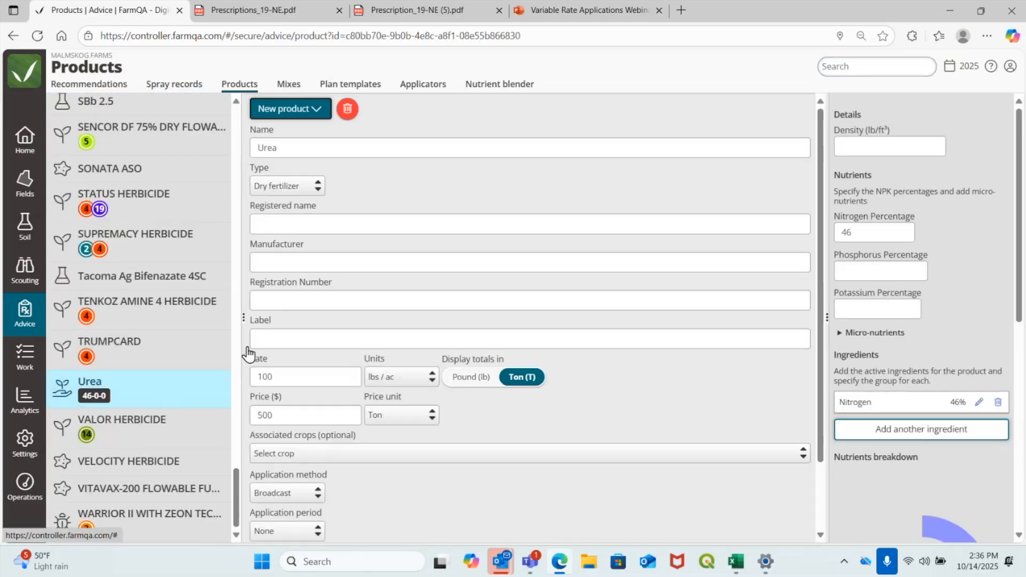
scroll(602, 416, down, 2)
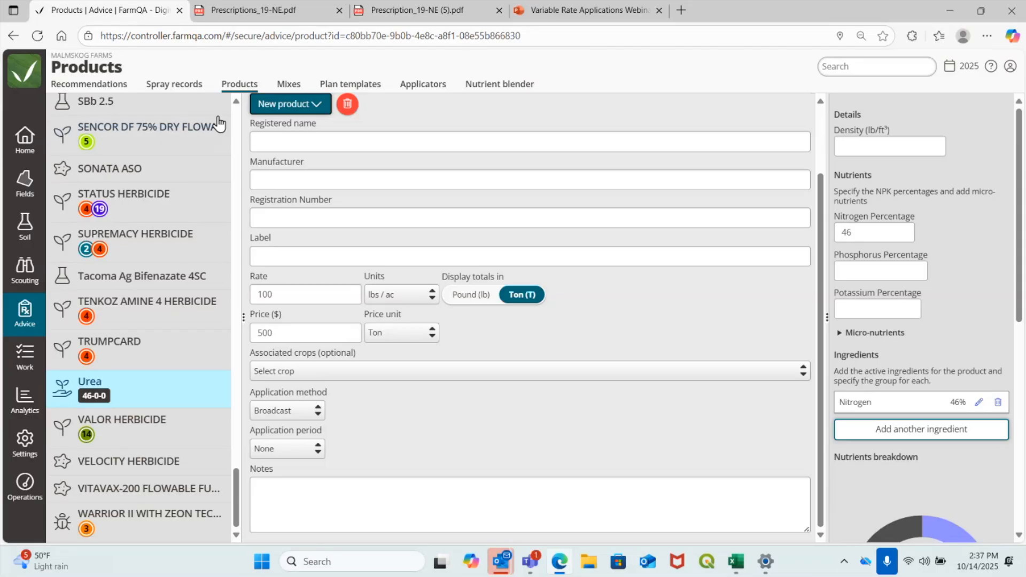
Go to the Fields list and limit it to the Tublerone Farms organization
click(25, 180)
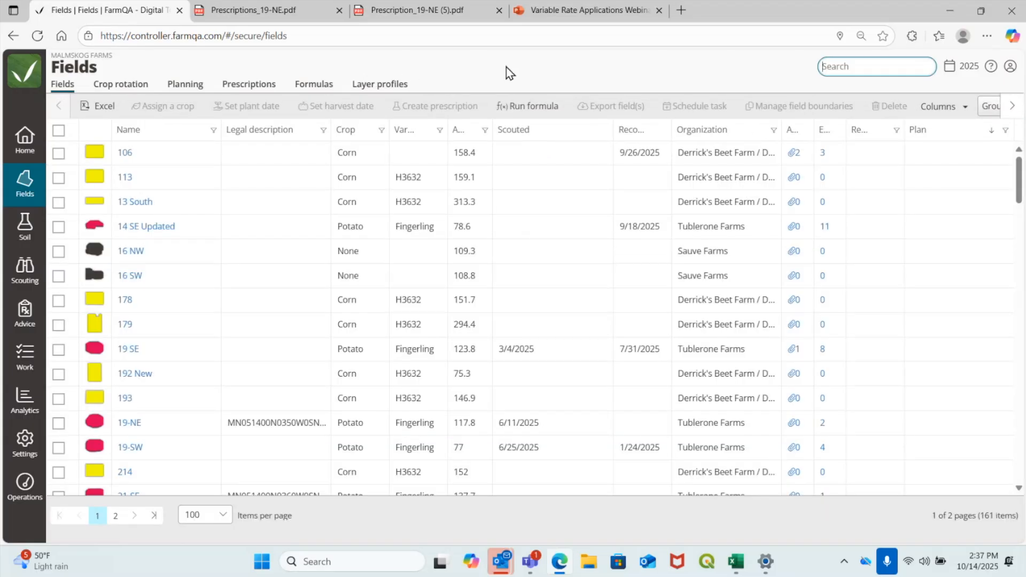
click(107, 56)
click(120, 261)
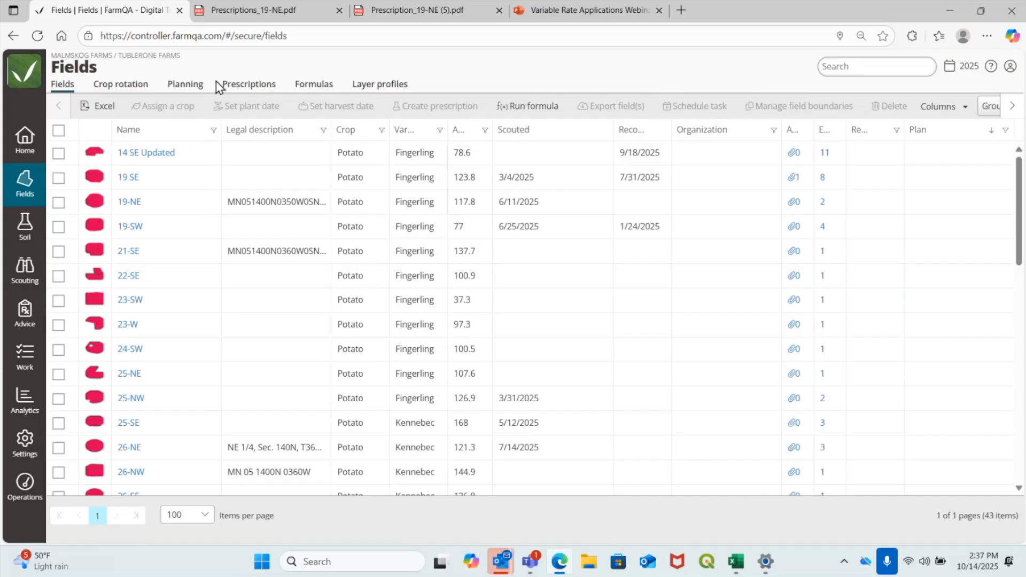
Start a prescription for field 19-NE from the Nitrogen Demo zone map with the default attribute, and cancel it at the zone values
click(59, 203)
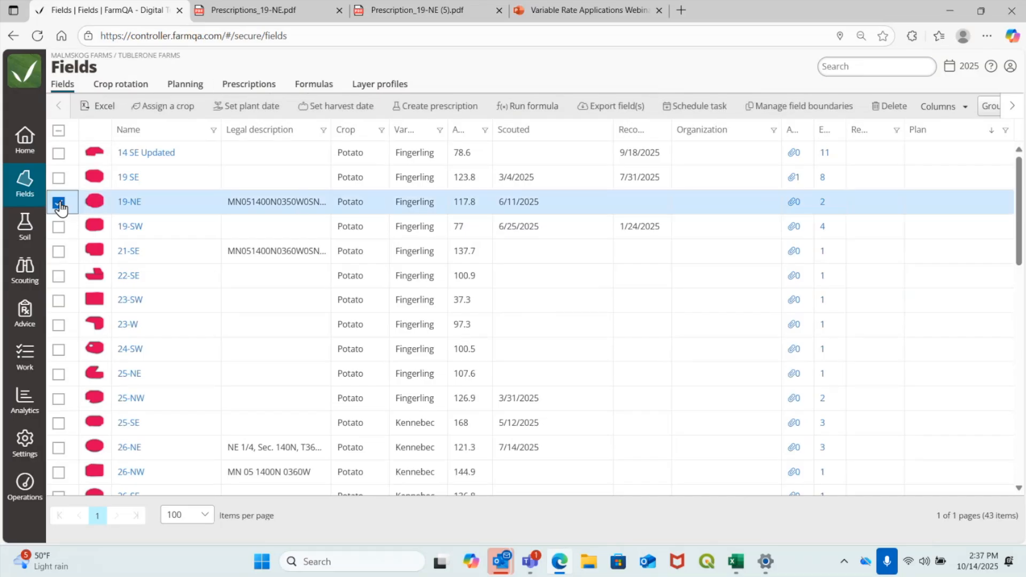
click(421, 108)
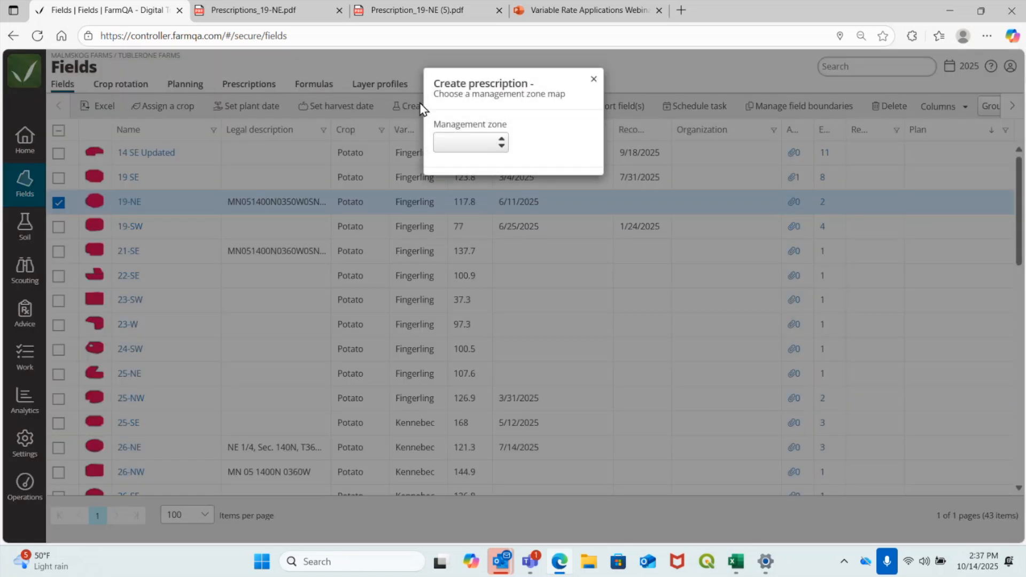
click(471, 142)
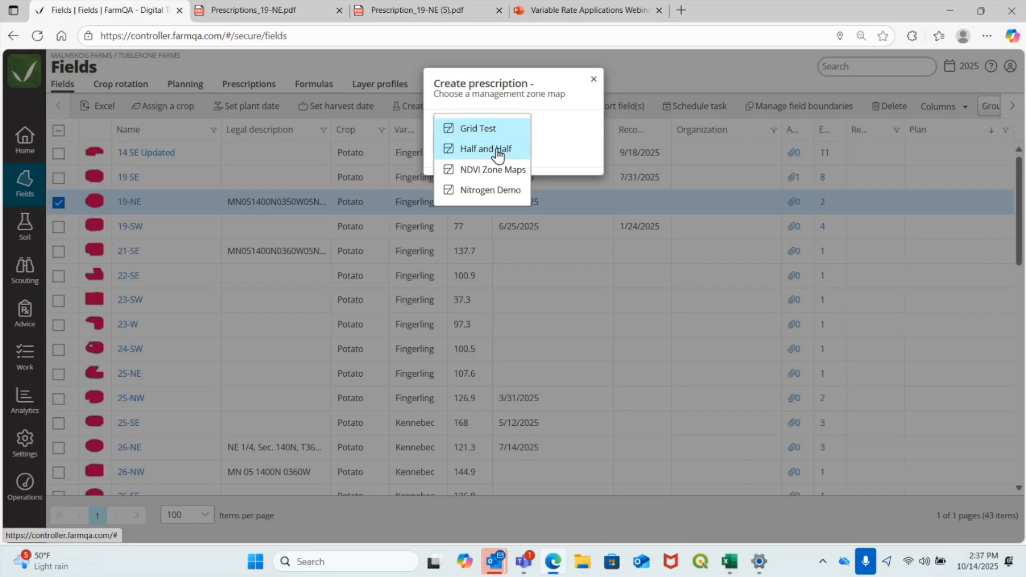
click(493, 190)
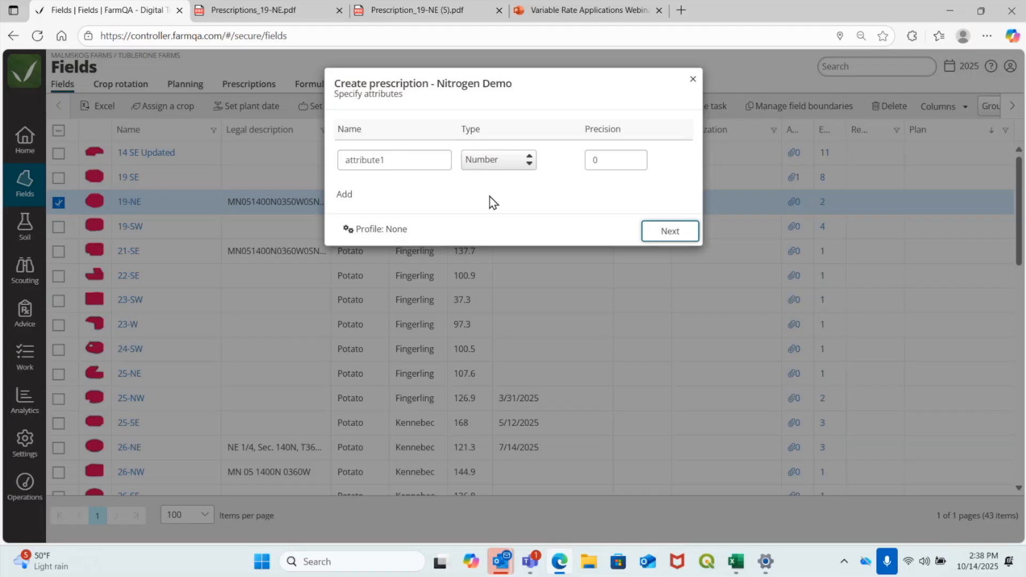
click(666, 231)
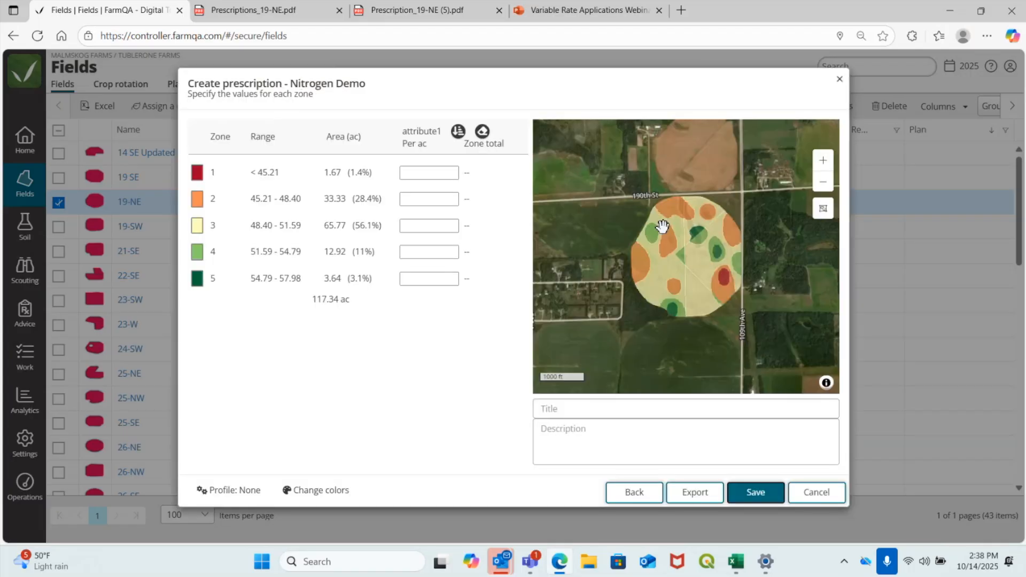
click(839, 79)
click(587, 173)
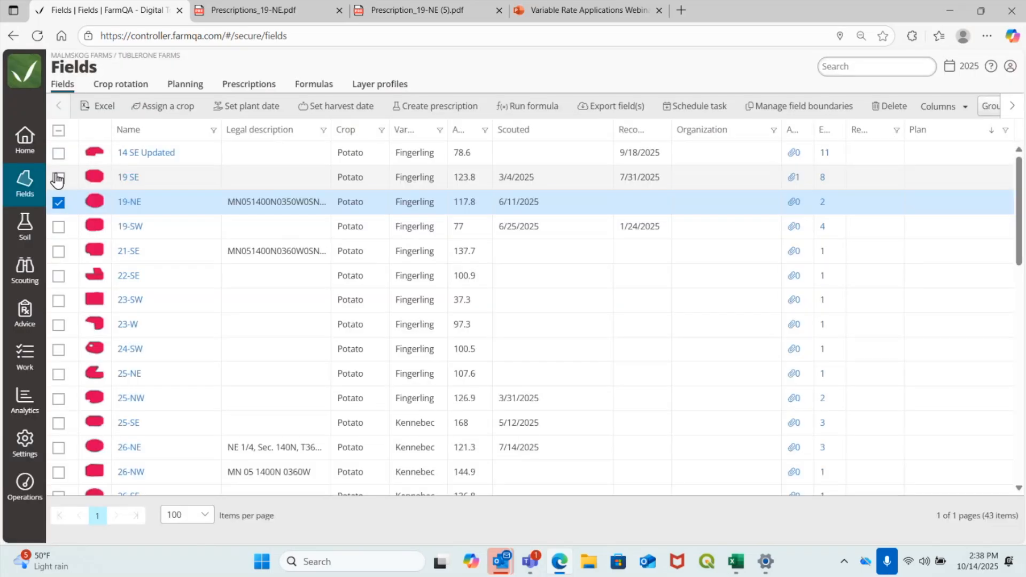
Locate field 19-NE on the home map and open its details to examine the management zone layers
click(22, 142)
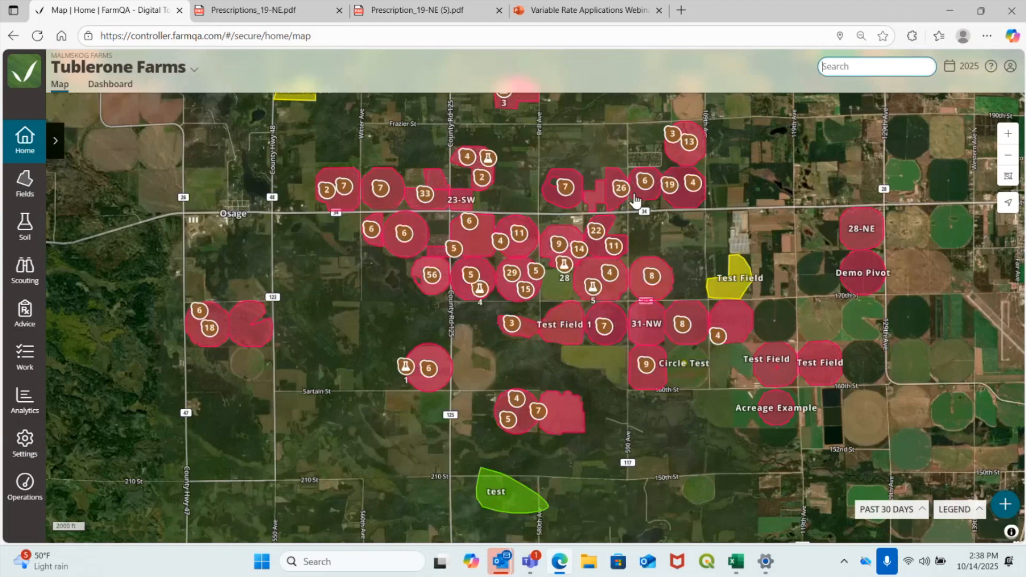
drag(711, 243, 614, 337)
scroll(608, 239, up, 5)
scroll(608, 239, up, 3)
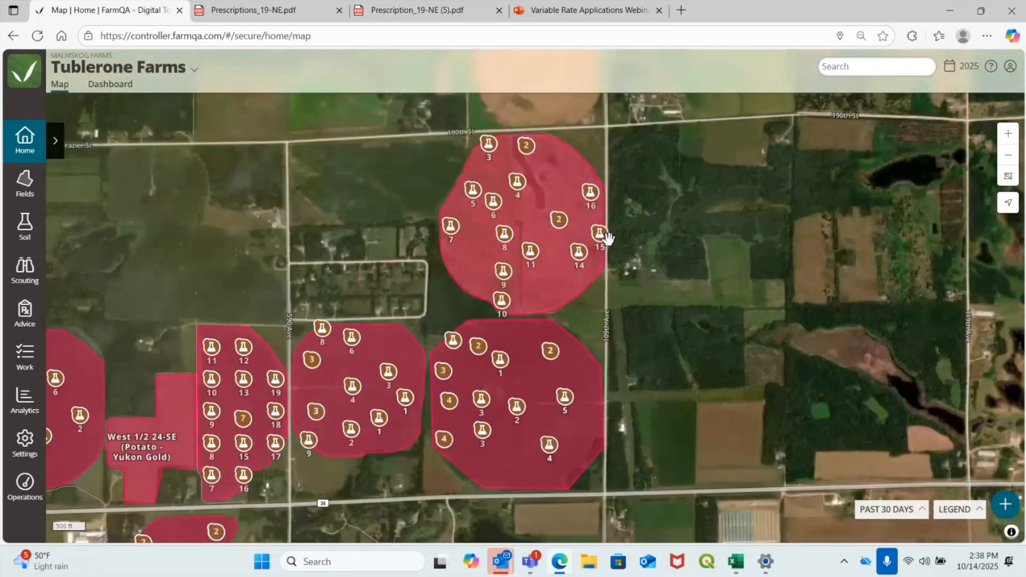
scroll(608, 239, up, 1)
drag(637, 181, 687, 252)
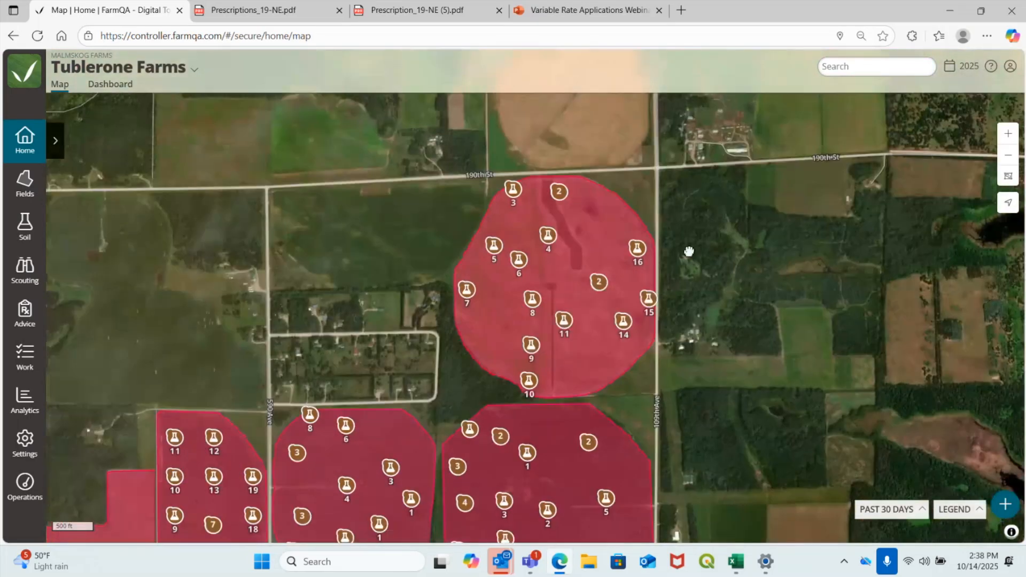
scroll(689, 249, up, 1)
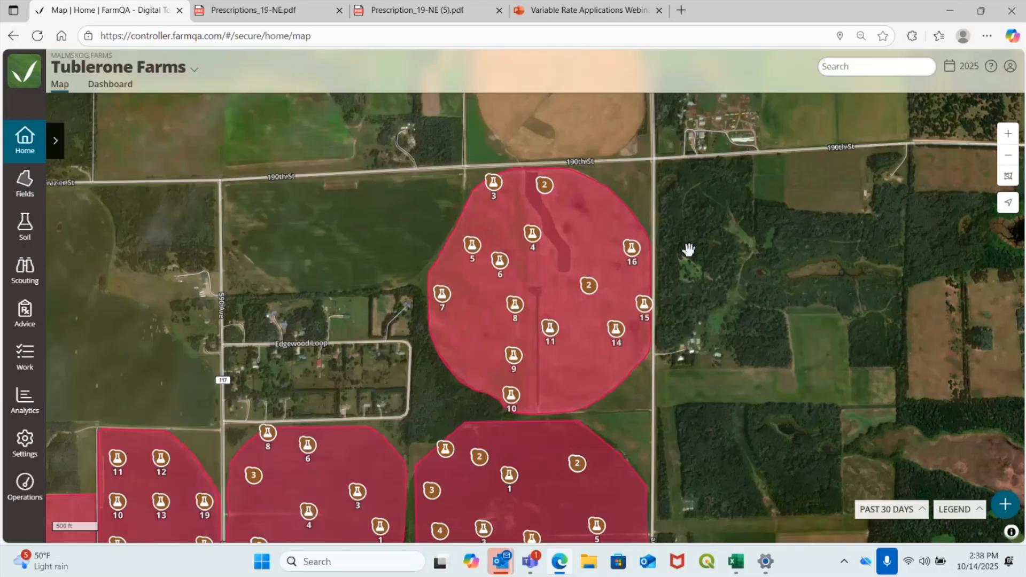
click(607, 228)
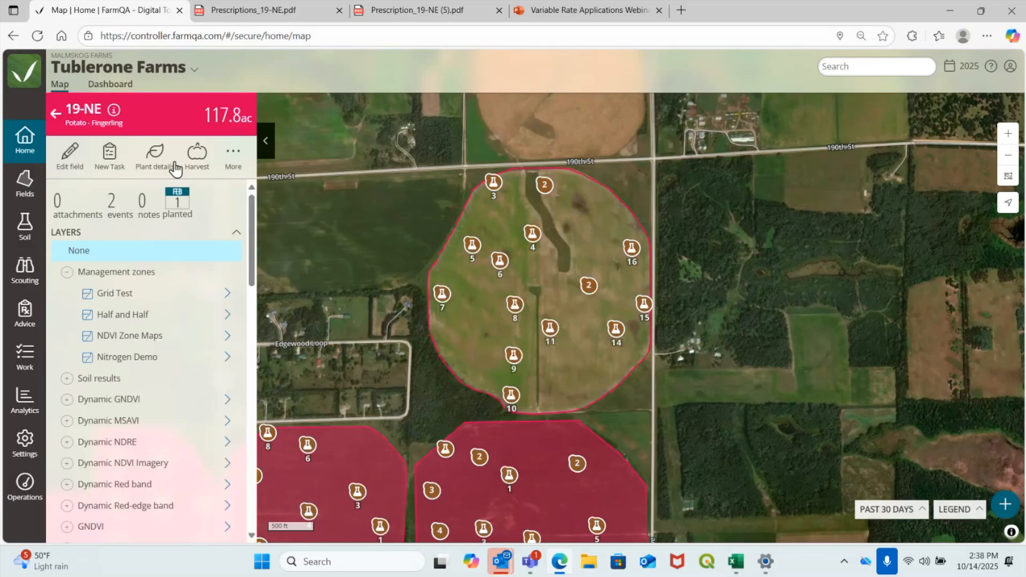
scroll(114, 282, down, 1)
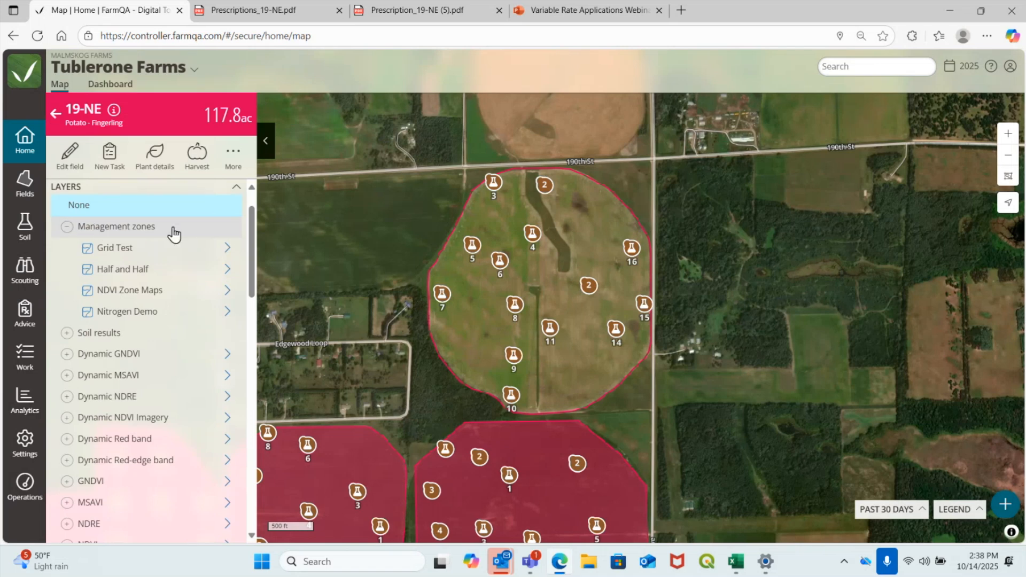
Open 19-NE's Grid Test management zone, examine its shapefile export options, and cancel the export
click(229, 250)
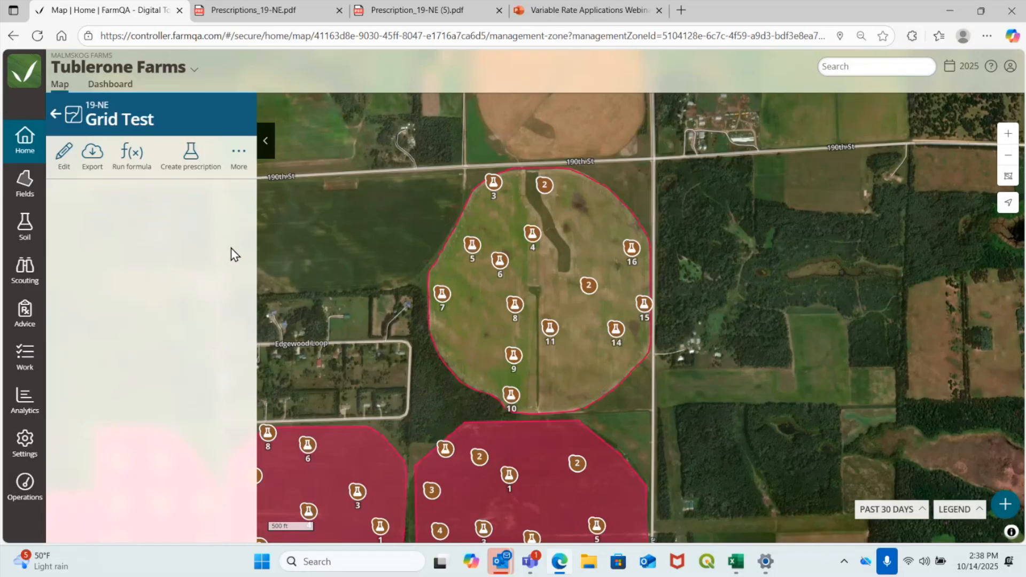
click(92, 154)
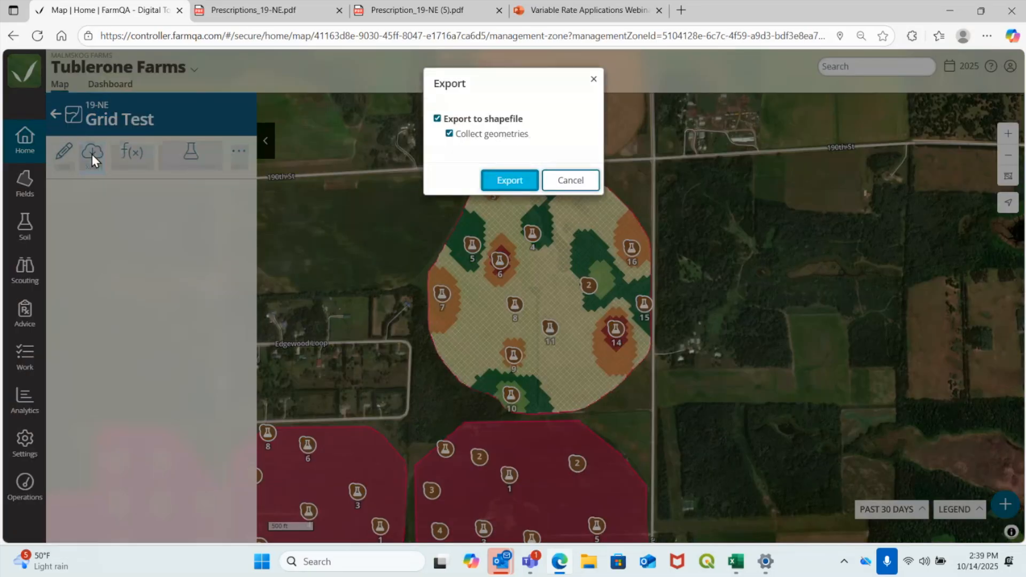
click(580, 184)
Open the PDF export options for field 19-NE from the Fields list, and close them without exporting
click(25, 187)
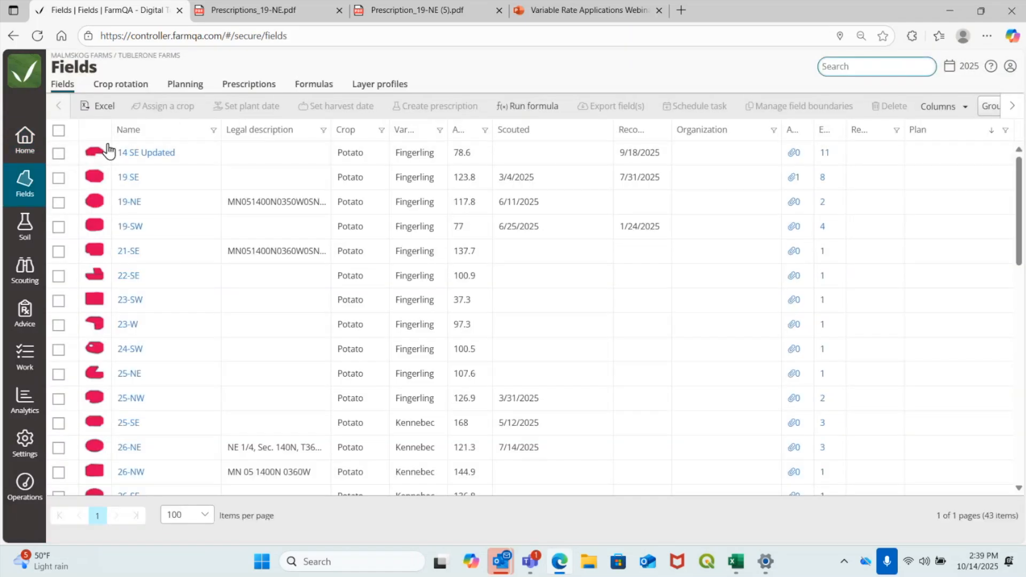
click(56, 205)
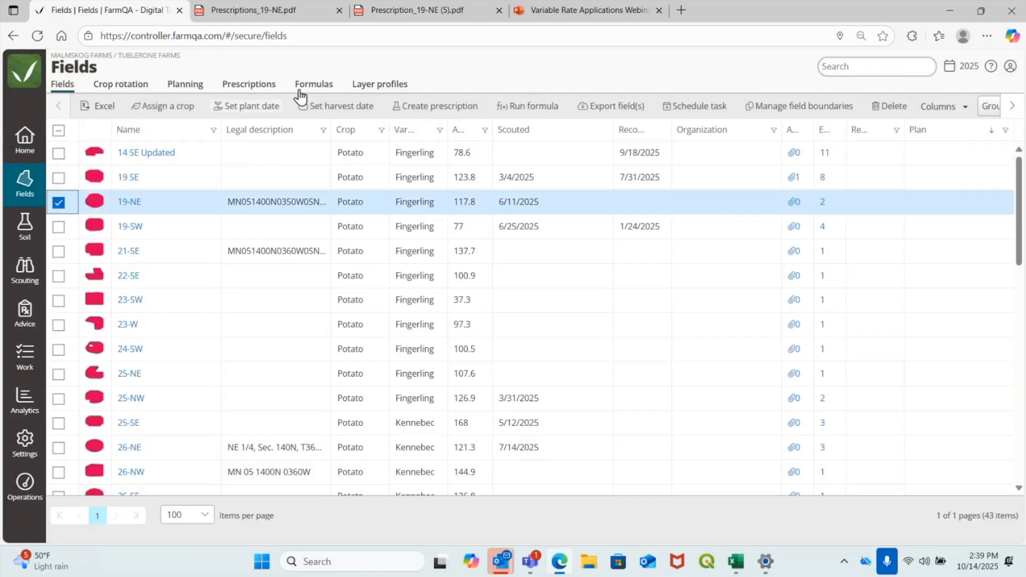
click(597, 110)
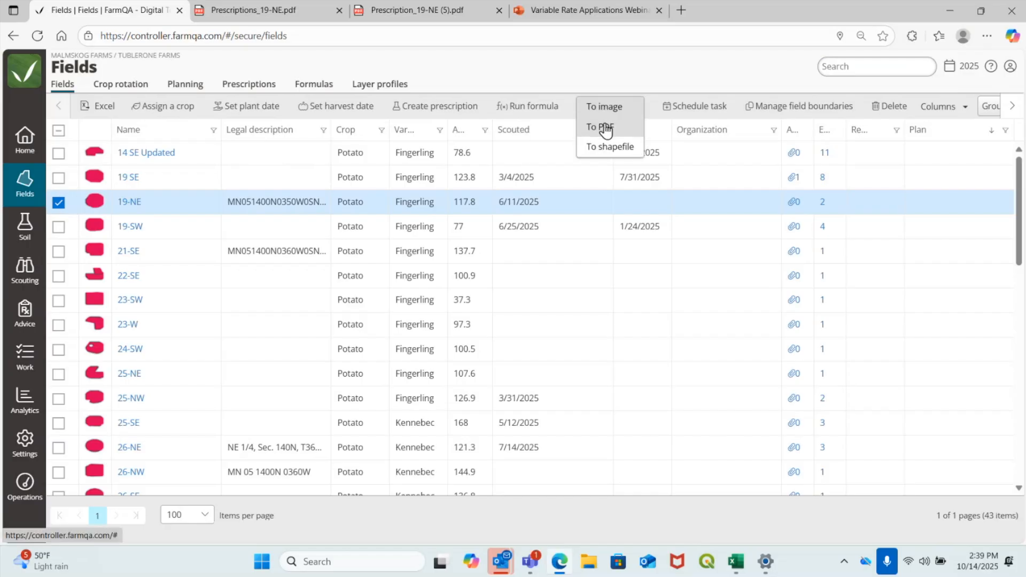
click(605, 127)
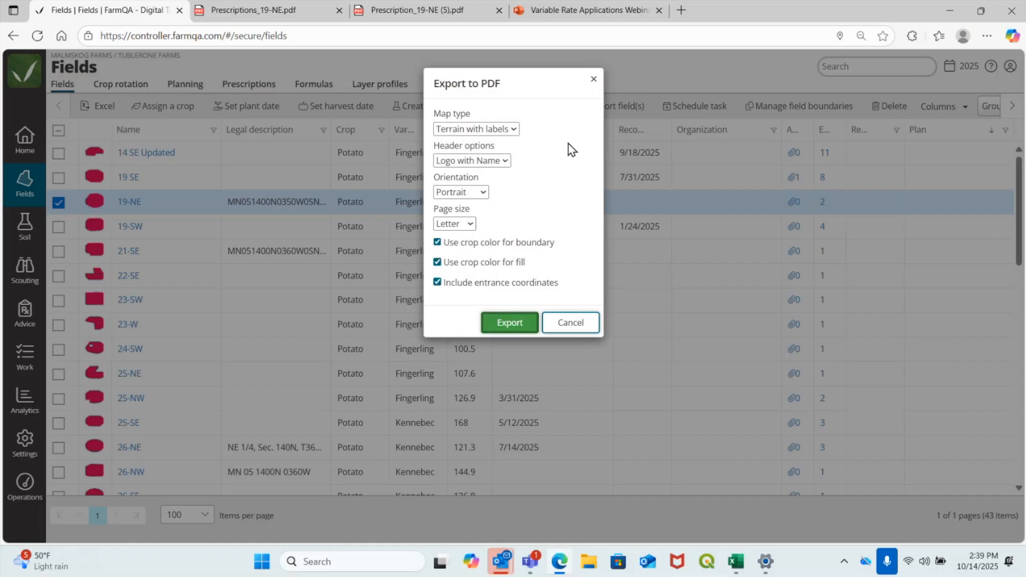
click(594, 80)
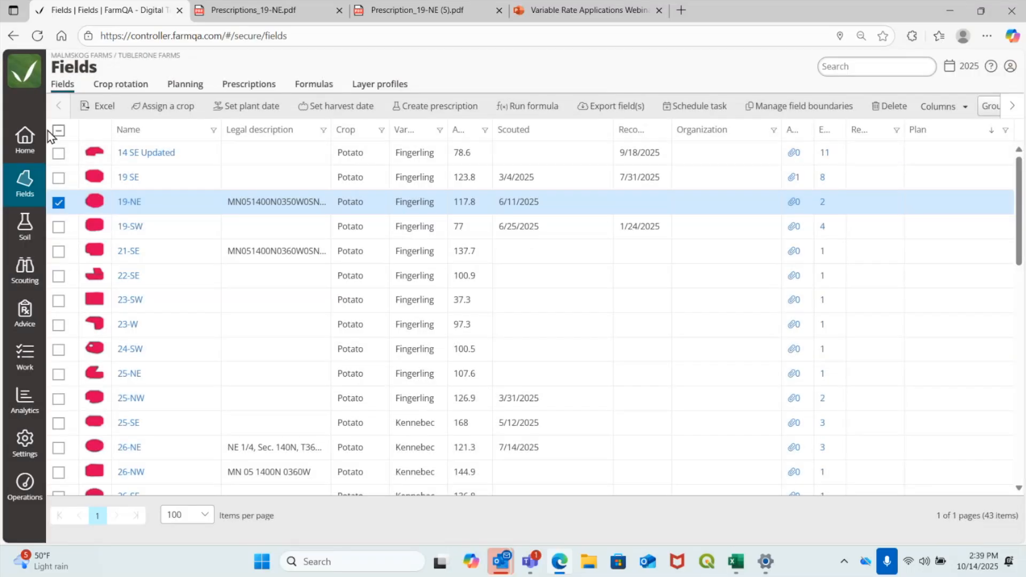
Open the Nitrogen Demo management zone of field 19-NE from the home map to examine its zones
click(9, 143)
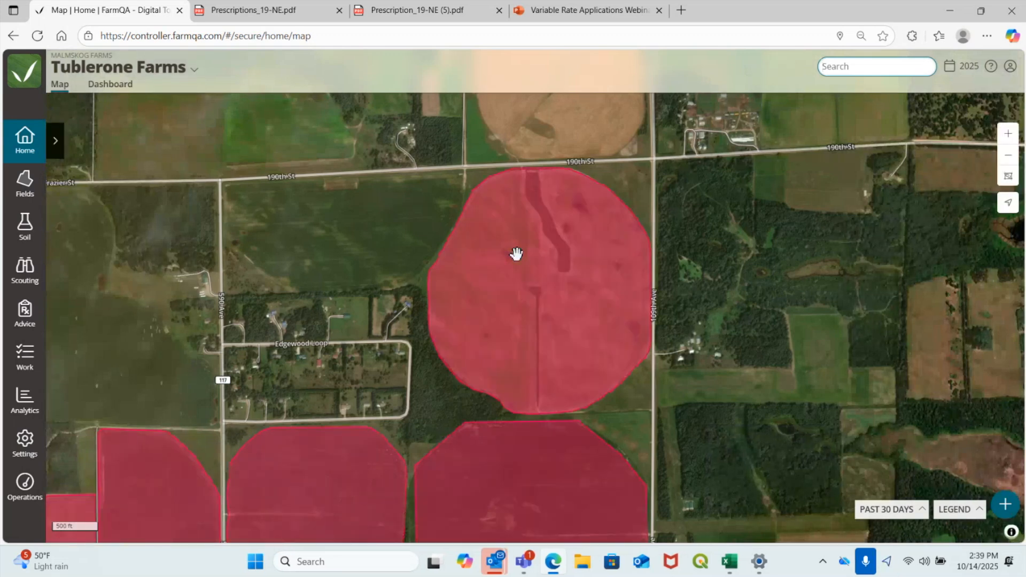
click(517, 254)
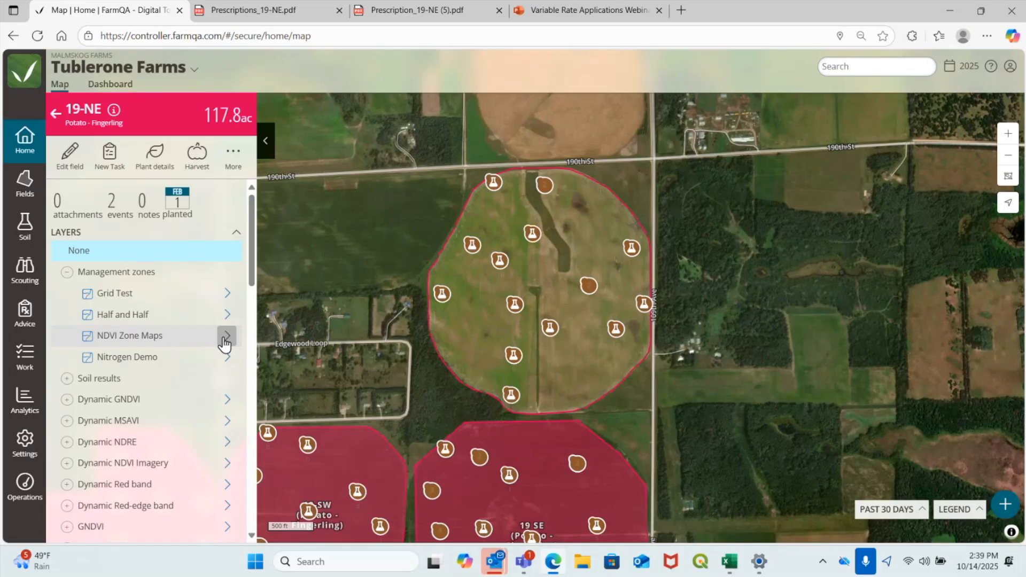
click(226, 359)
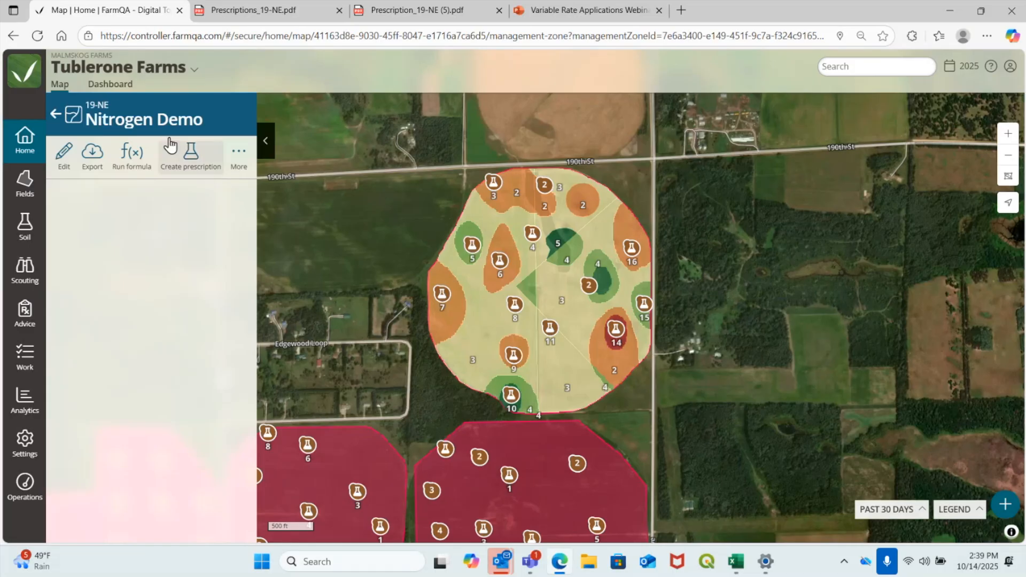
Open the Prescriptions list under Fields and select the five most recent prescriptions
click(18, 199)
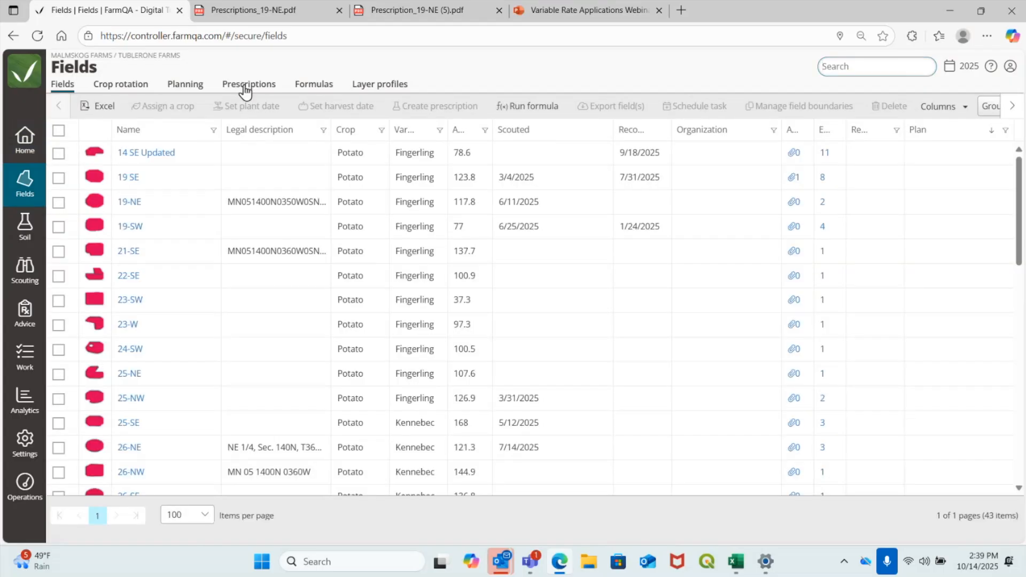
click(245, 91)
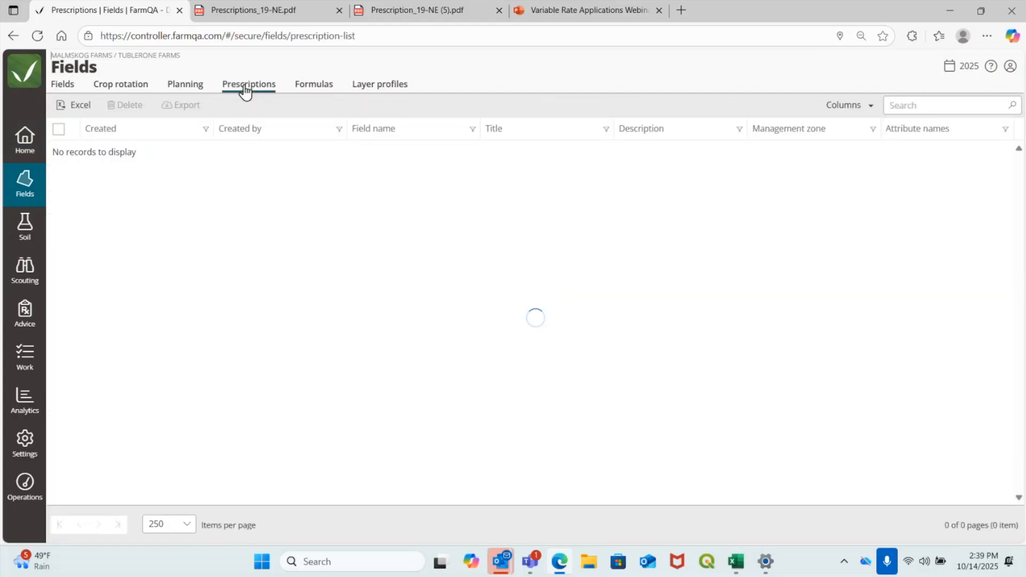
click(59, 150)
click(59, 169)
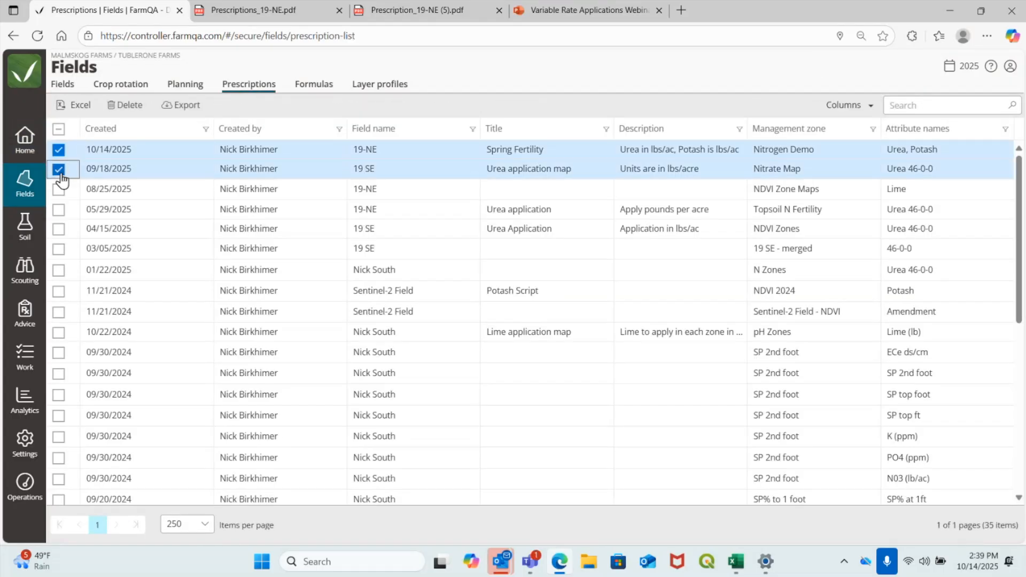
click(59, 189)
click(59, 210)
click(58, 229)
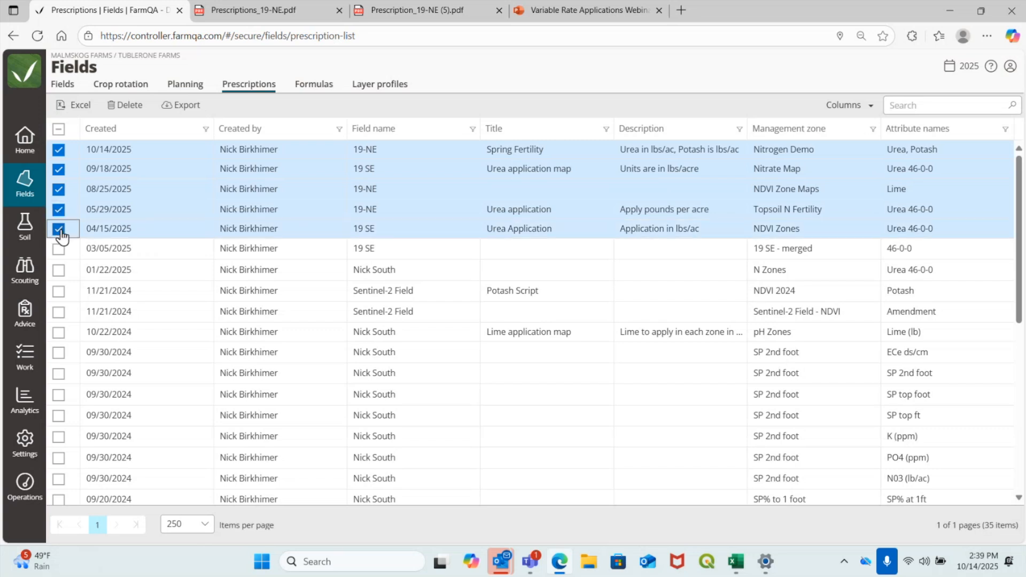
Return to the Fields list and select field 19-NE, also selecting and then deselecting 19 SE and 14 SE Updated
click(63, 85)
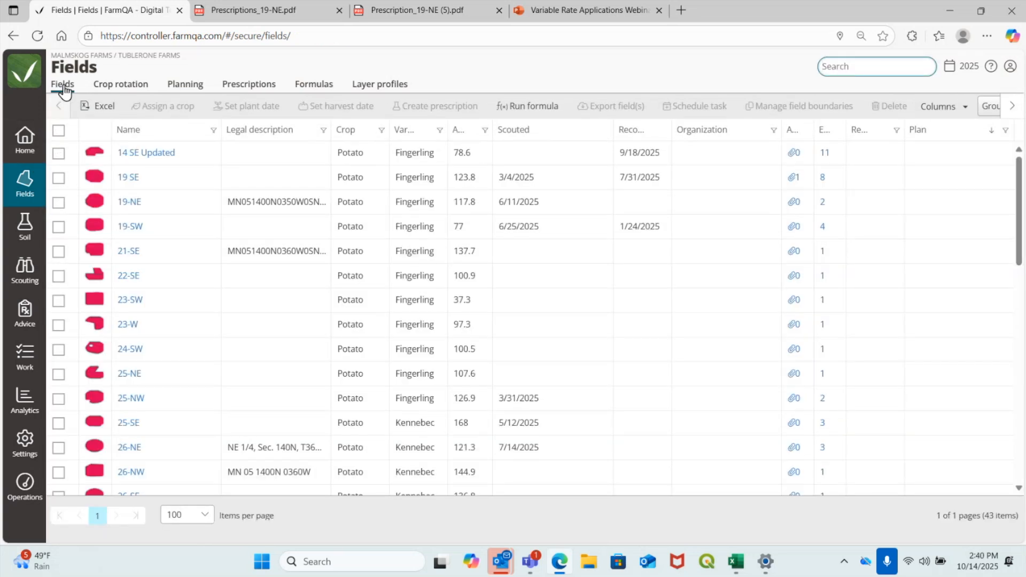
click(59, 203)
click(58, 178)
click(58, 154)
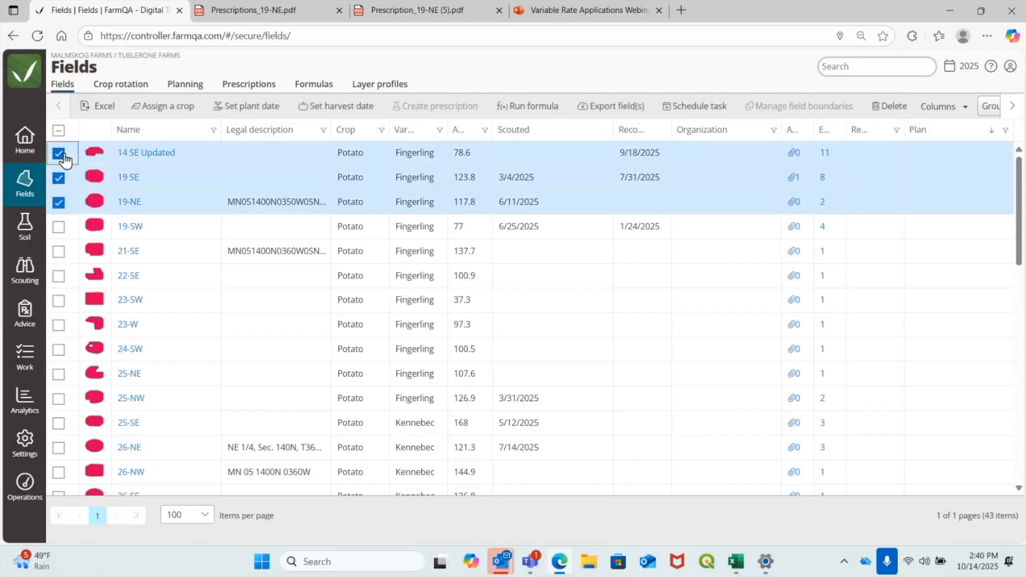
click(59, 153)
click(59, 178)
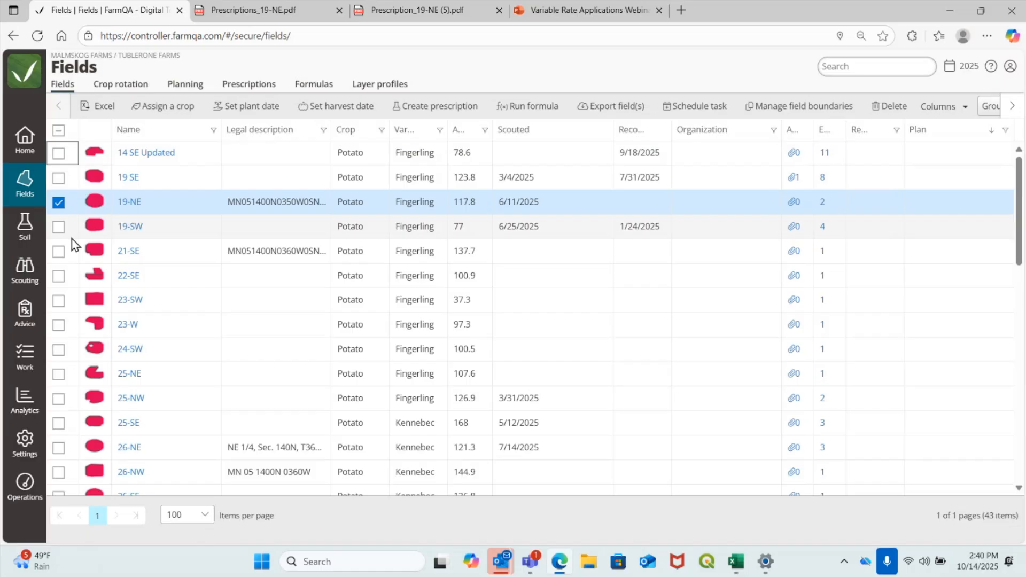
Add fields 26-NE and 26-NW to the selection, and deselect them to keep only 19-NE
click(58, 252)
click(58, 252)
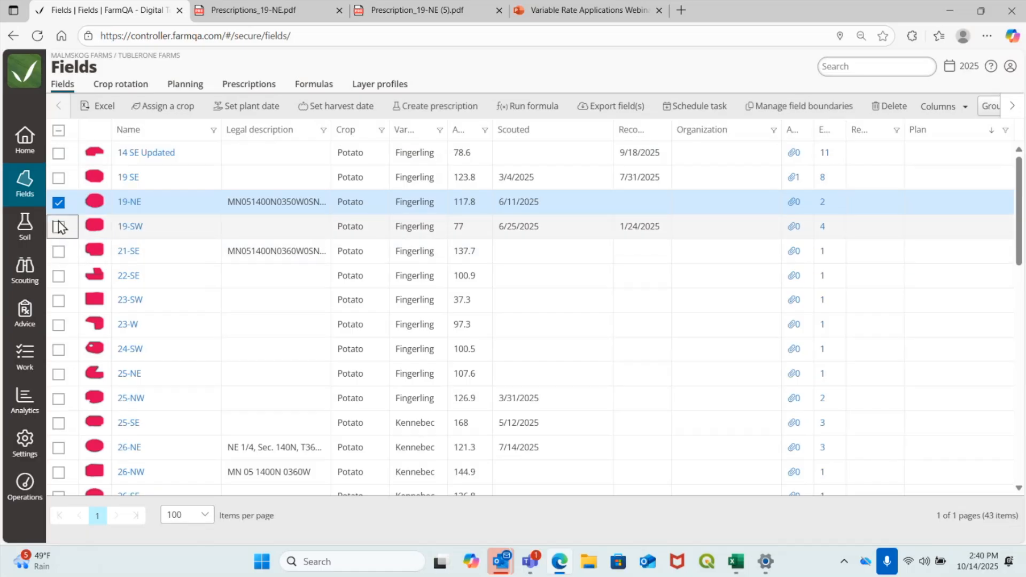
click(58, 448)
click(57, 475)
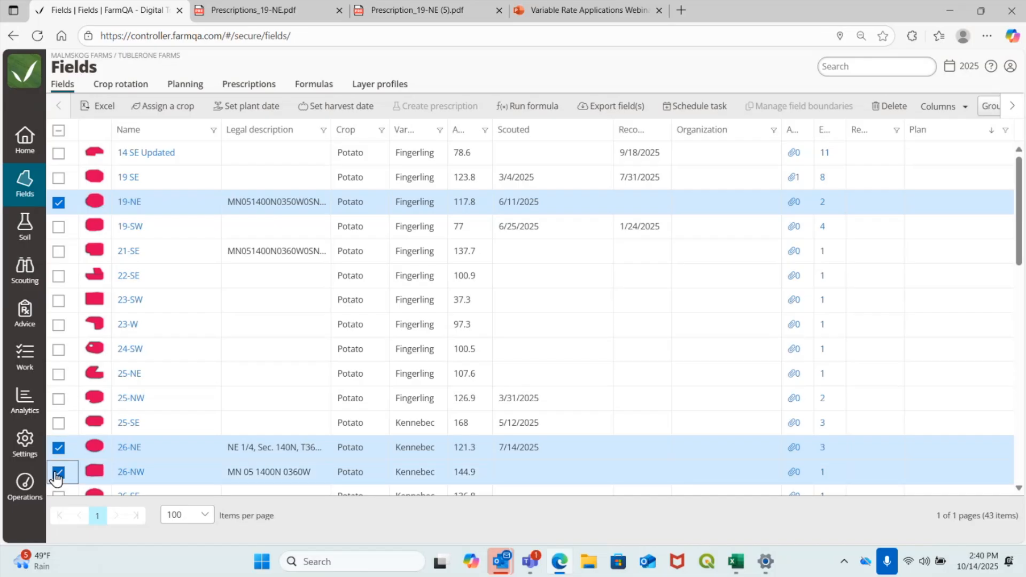
click(59, 449)
click(58, 474)
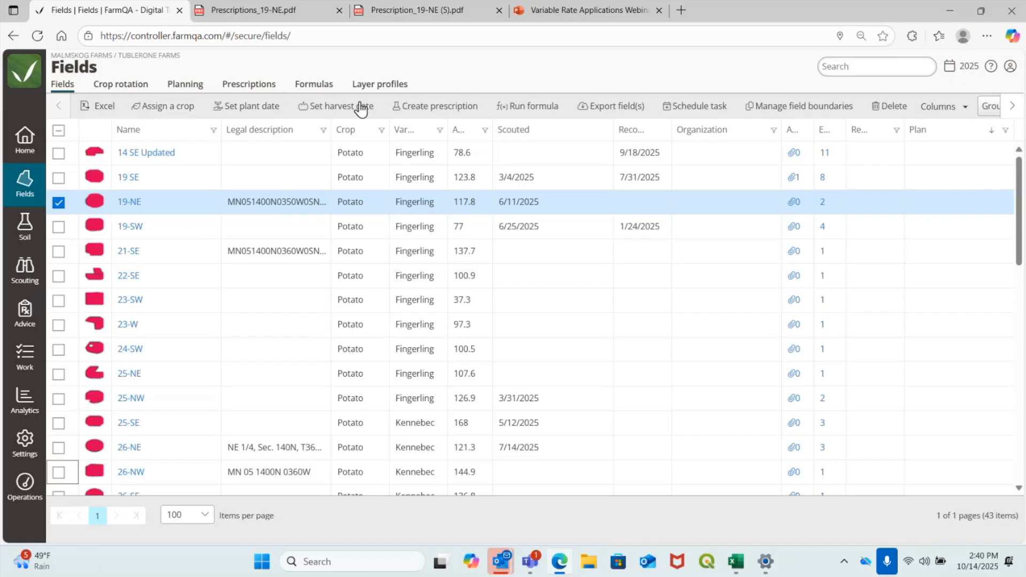
Start a prescription for field 19-NE from the Nitrogen Demo zone map, using the Fertility profile for its attributes
click(434, 106)
click(471, 143)
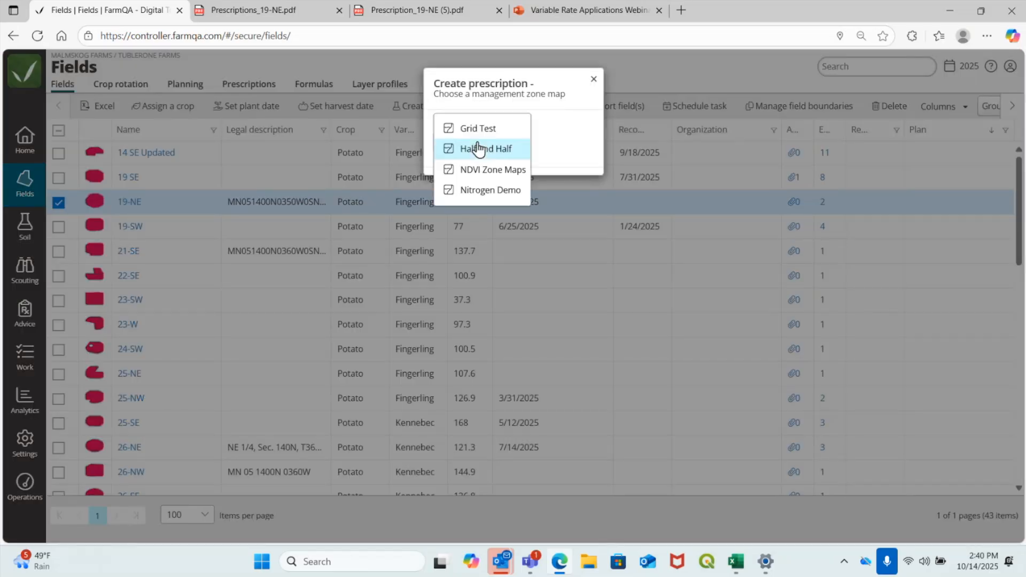
click(503, 191)
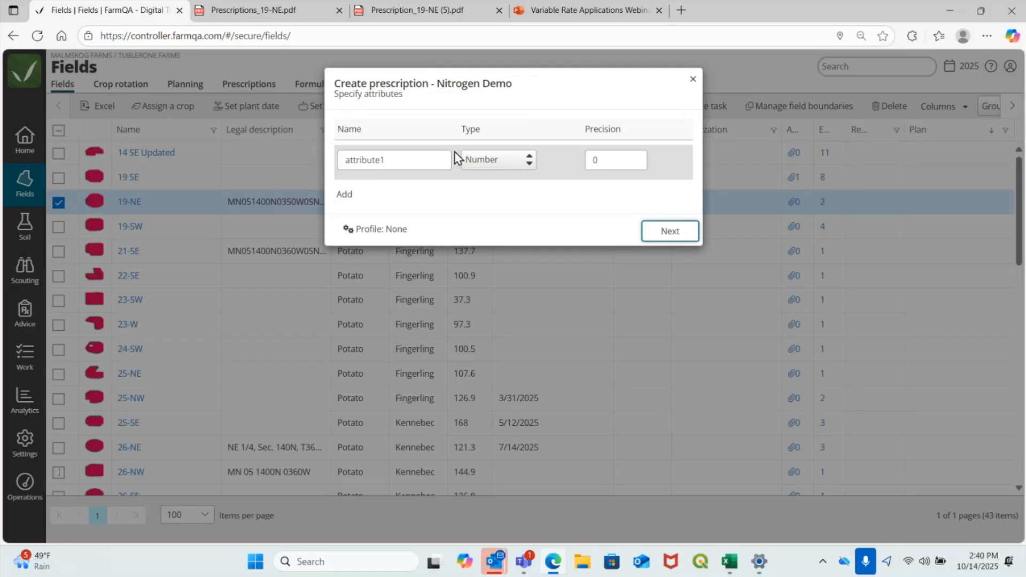
click(384, 230)
click(378, 277)
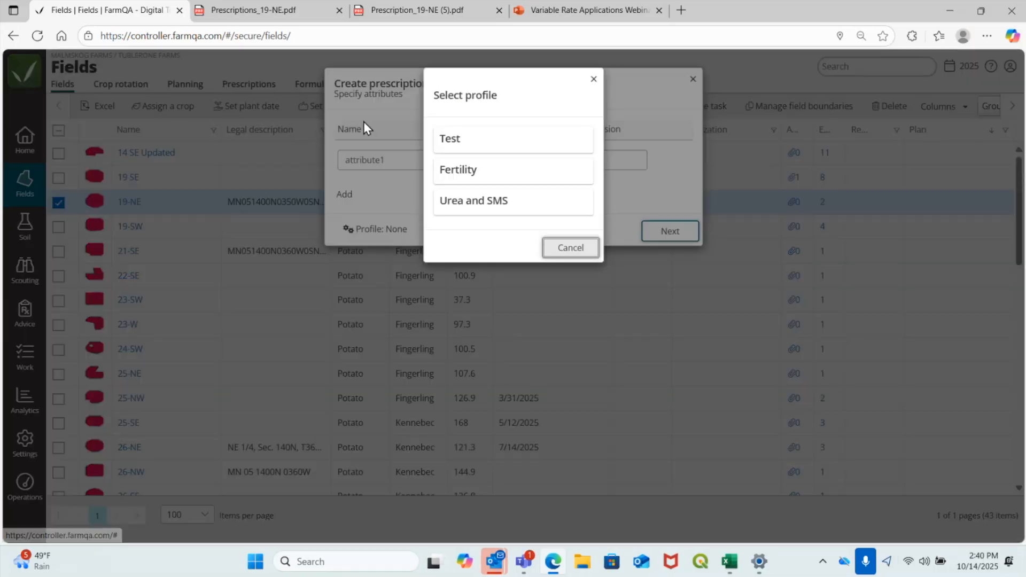
click(481, 172)
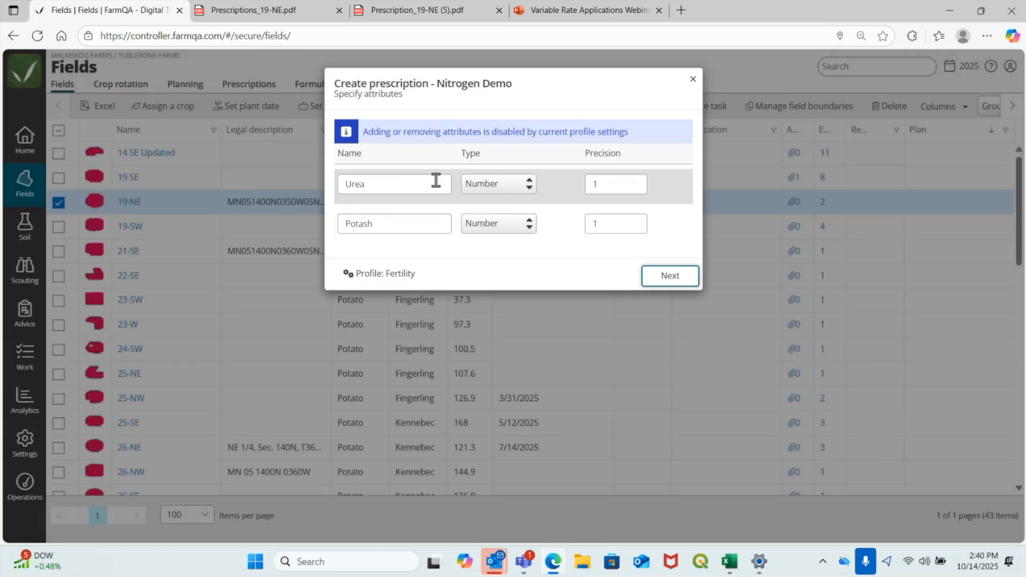
click(668, 276)
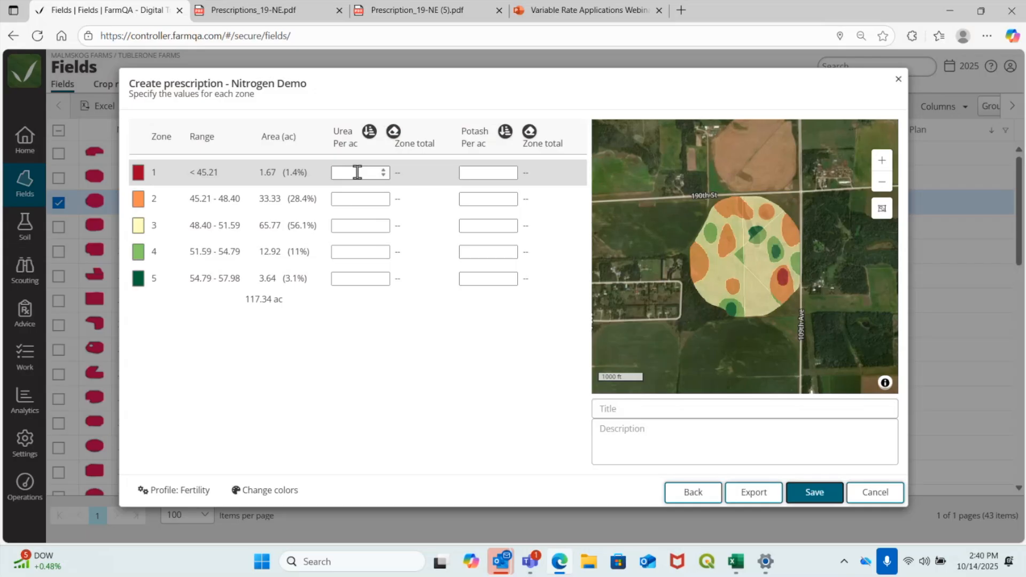
Set the Urea rate per acre to 200 for zone 1 and 40 for zone 5, and auto-fill the zones between
click(357, 172)
text(200)
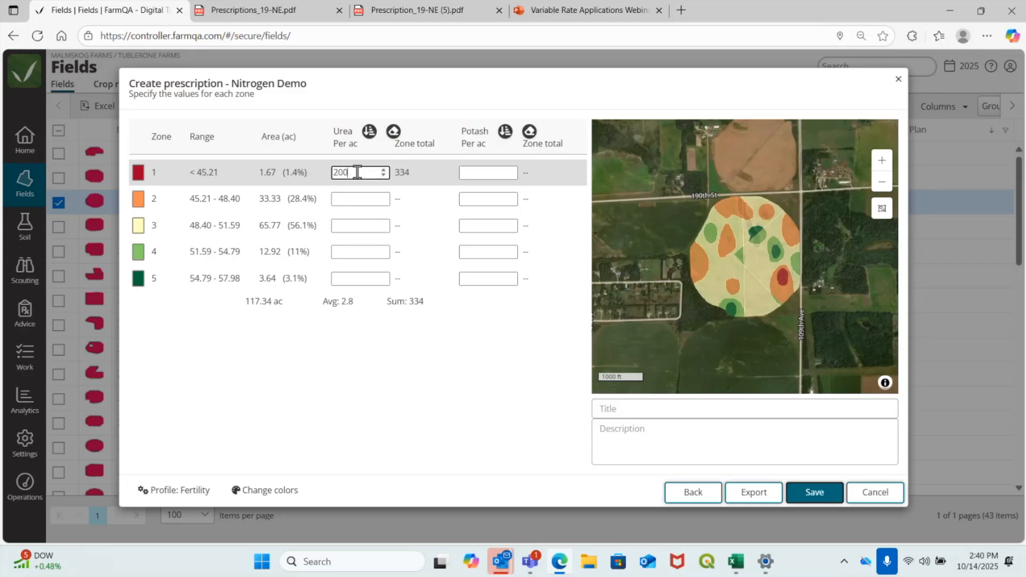
click(371, 277)
text(40)
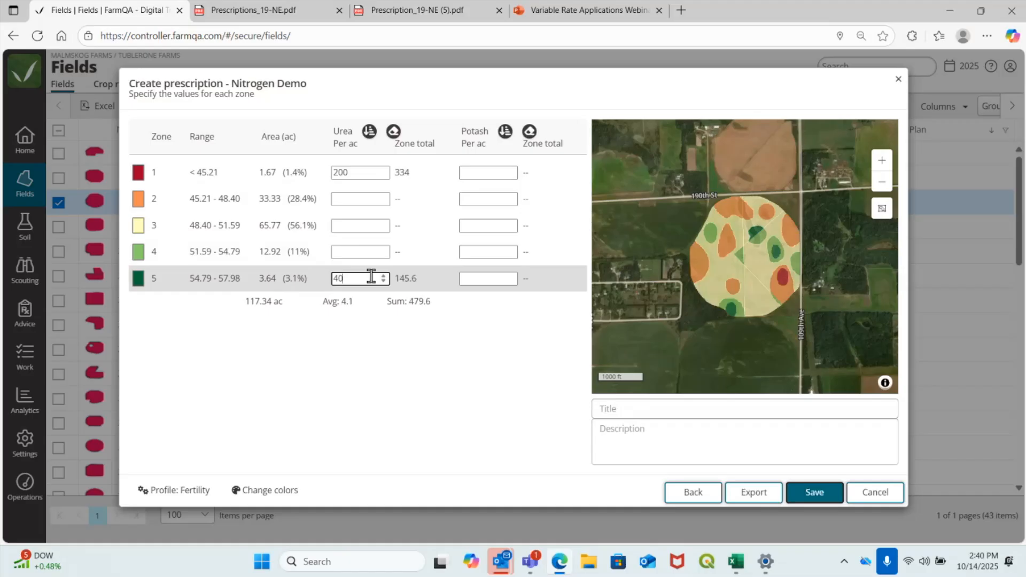
click(370, 131)
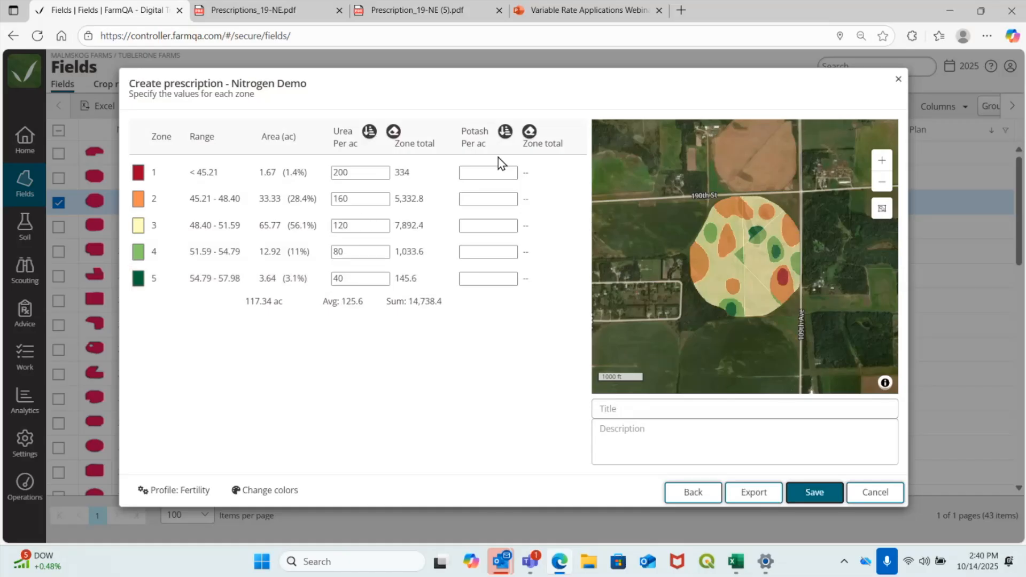
Set the Potash rate per acre to 180 for zone 1 and 90 for zone 5, and auto-fill the zones between
click(490, 171)
text(180)
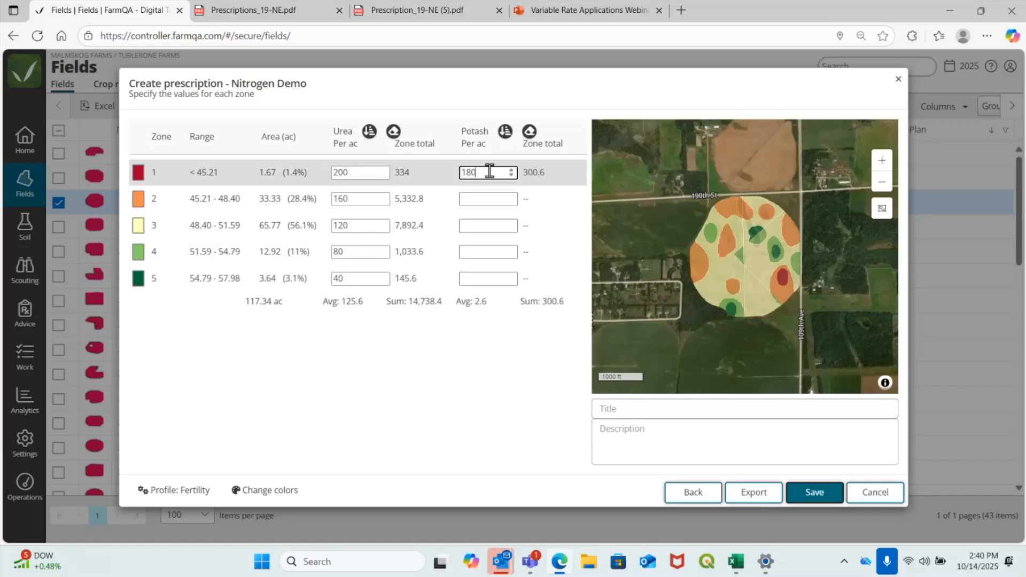
click(486, 279)
text(90)
click(506, 130)
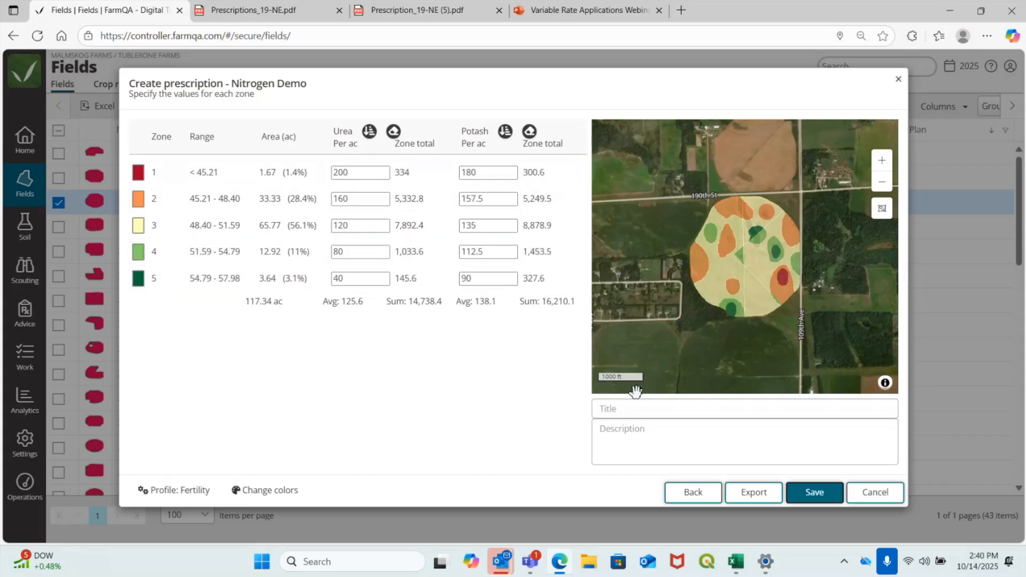
Title the prescription "Fertility Test 2", describe it as "Urea in lbs/ac, potash in lbs/ac", and save it
click(644, 409)
text(Fertil)
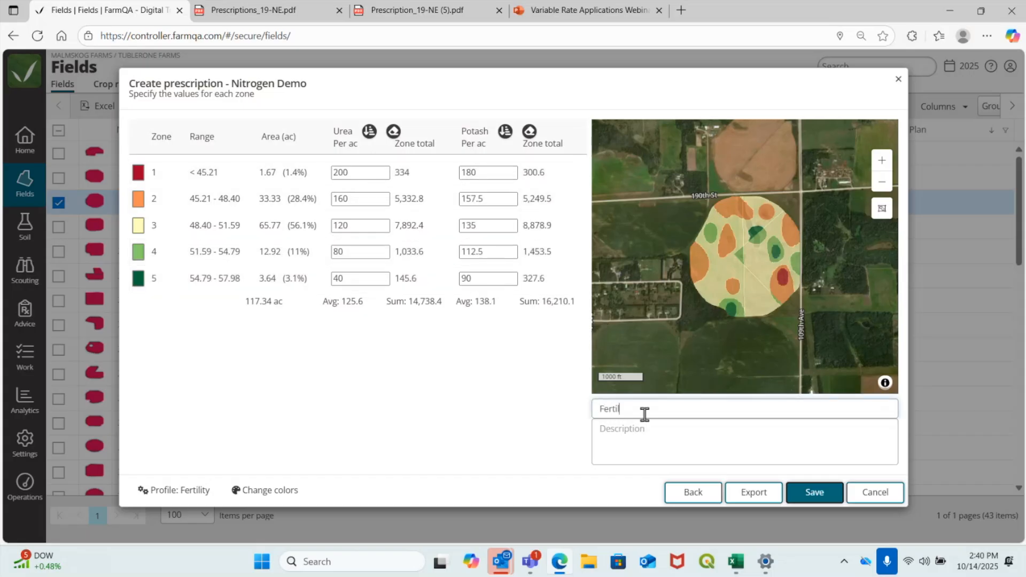
text(ity Test 2)
click(731, 443)
text(Urea in lbs)
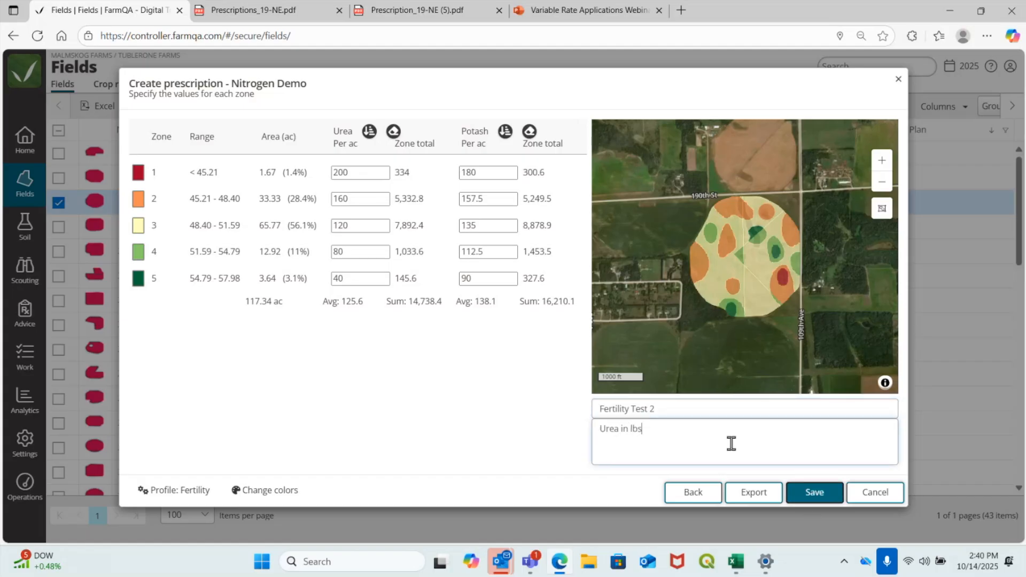
text(/ac, potash in lbs/ac)
click(808, 495)
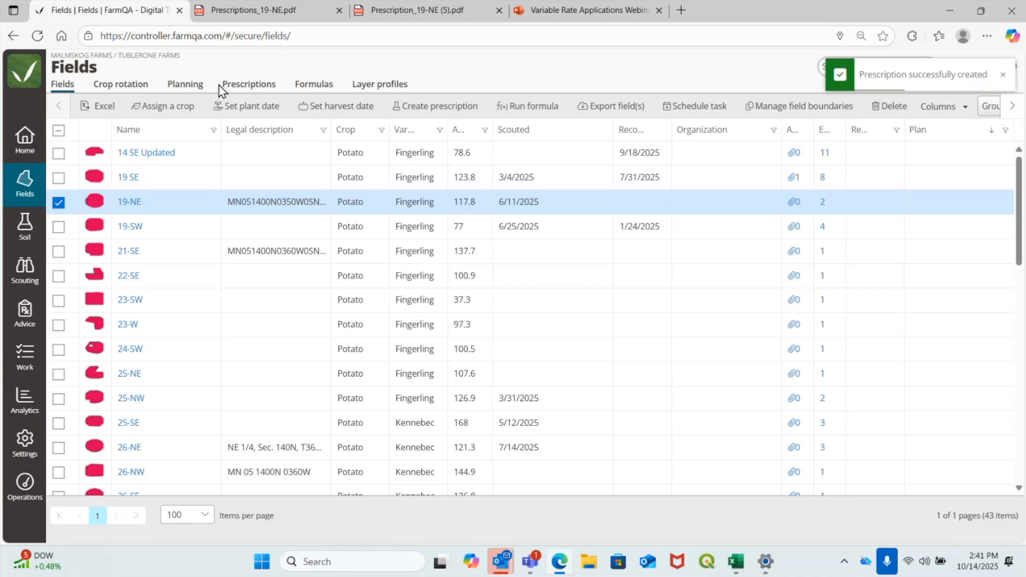
Select the Fertility Test 2 and Spring Fertility prescriptions in the Prescriptions list and export them together to PDF
click(244, 90)
click(59, 150)
click(59, 169)
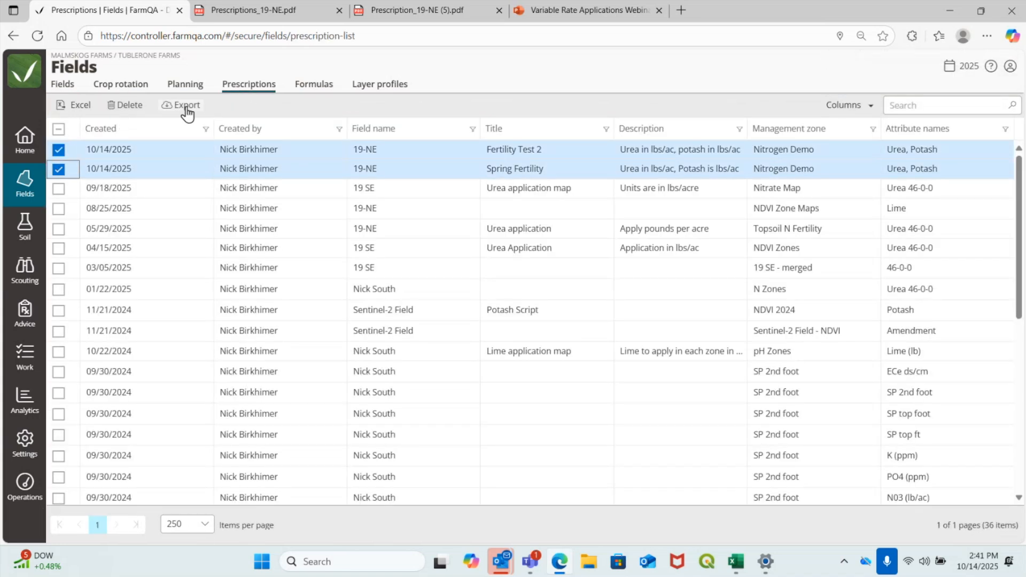
click(184, 105)
click(492, 147)
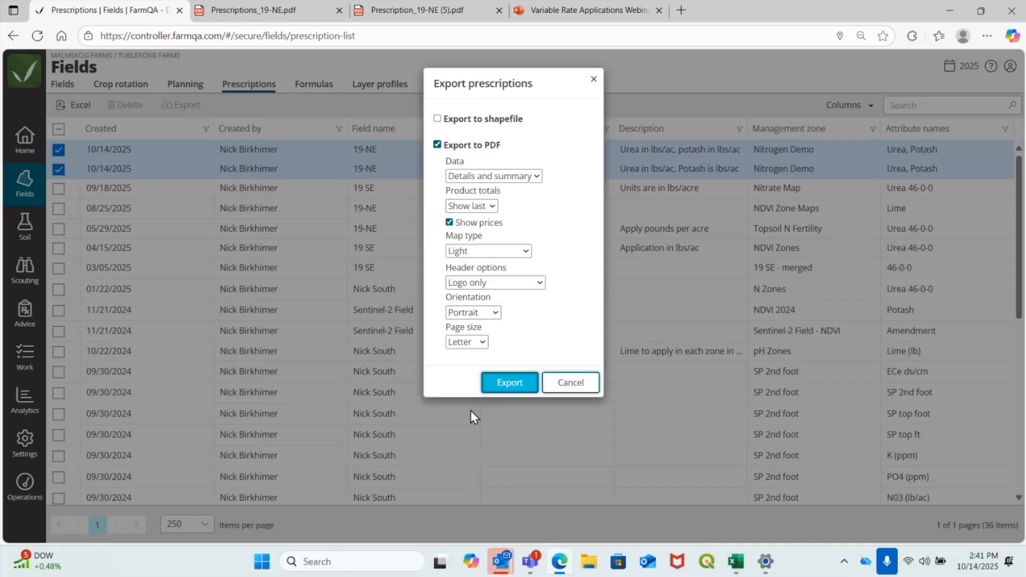
click(511, 382)
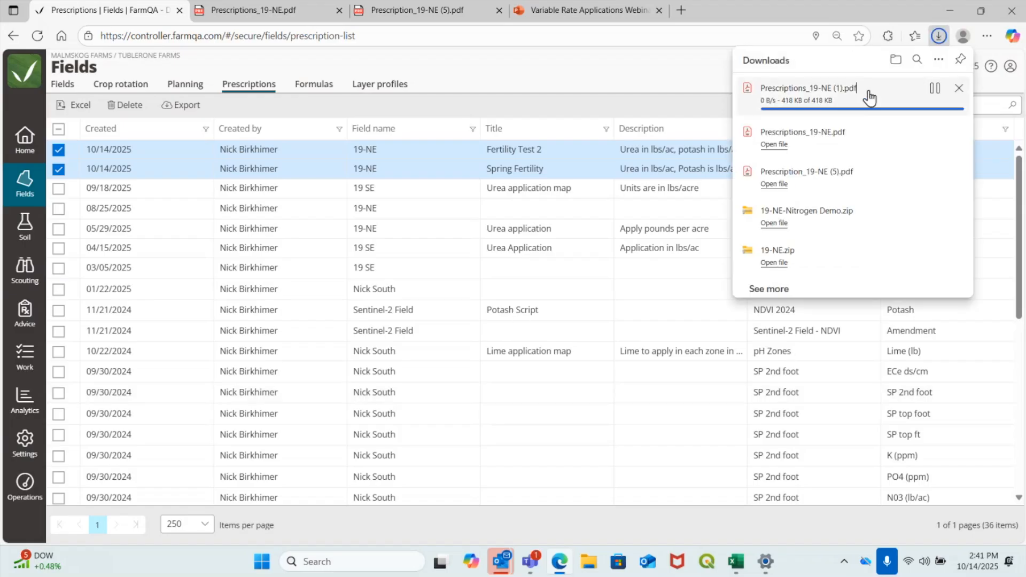
Open the exported PDF and compare the zone maps, Urea and Potash rates, and notes on both pages
click(819, 95)
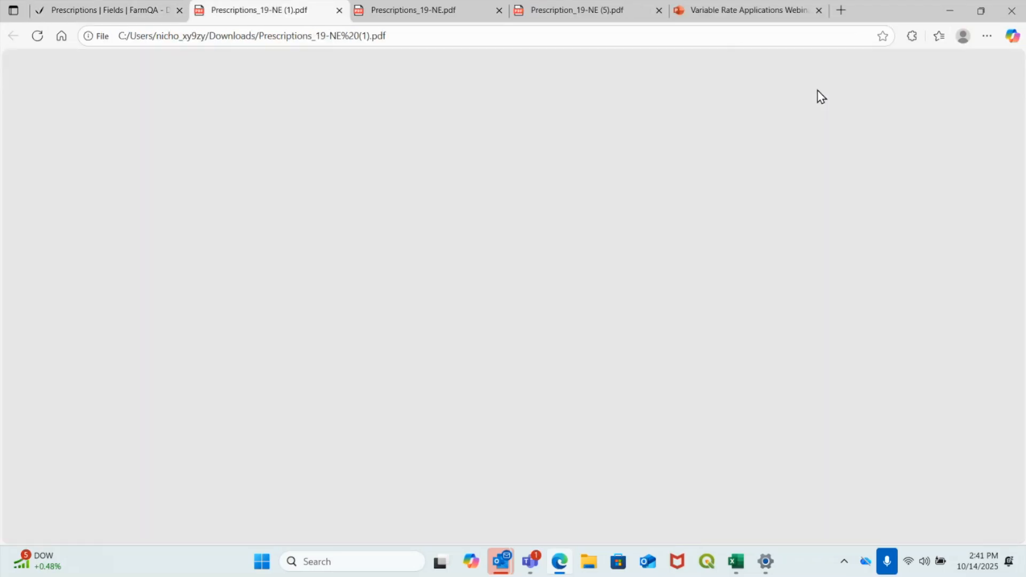
scroll(655, 305, down, 15)
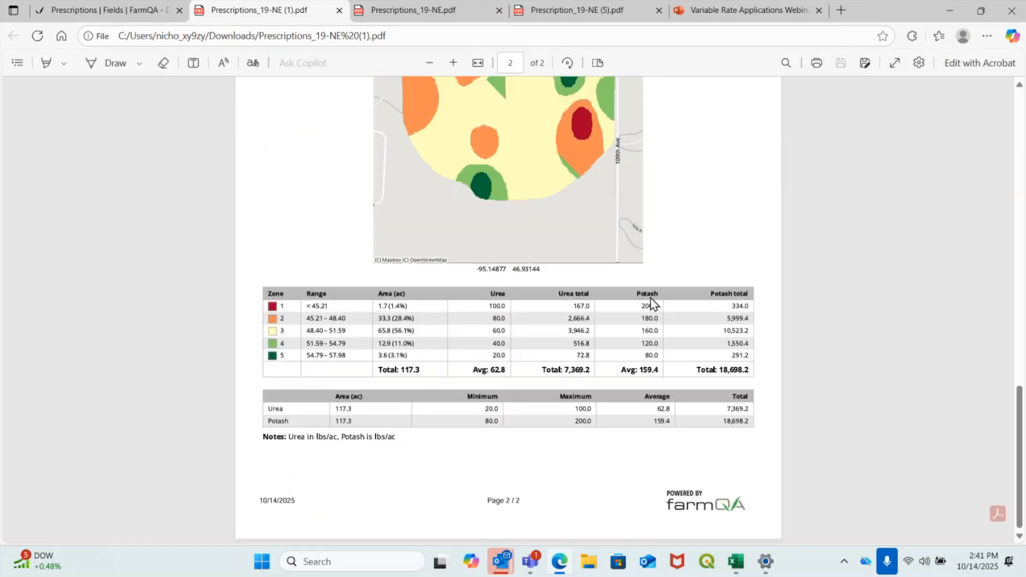
scroll(651, 303, up, 12)
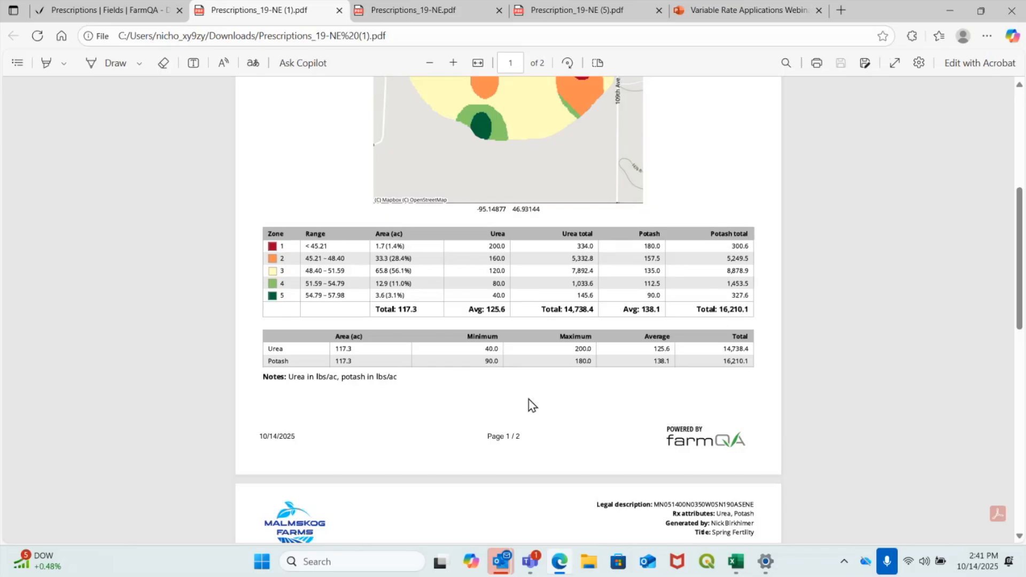
scroll(529, 405, down, 12)
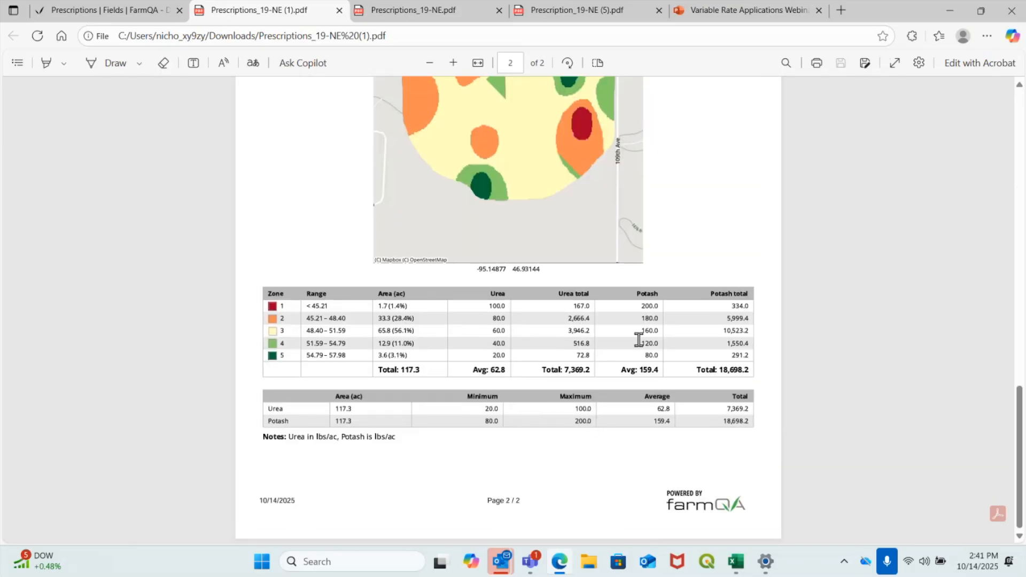
scroll(680, 332, up, 1)
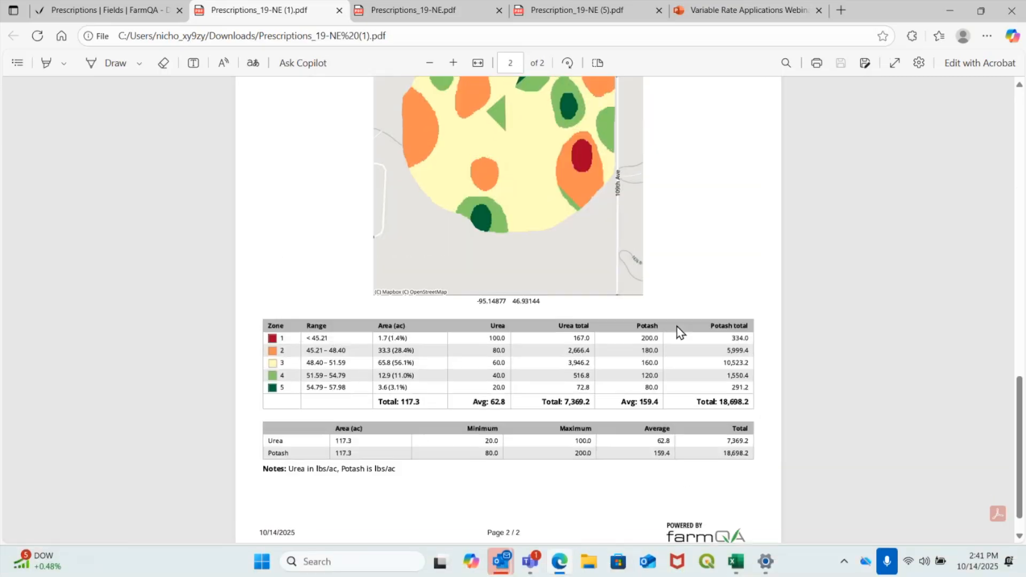
scroll(679, 332, up, 12)
scroll(723, 158, up, 4)
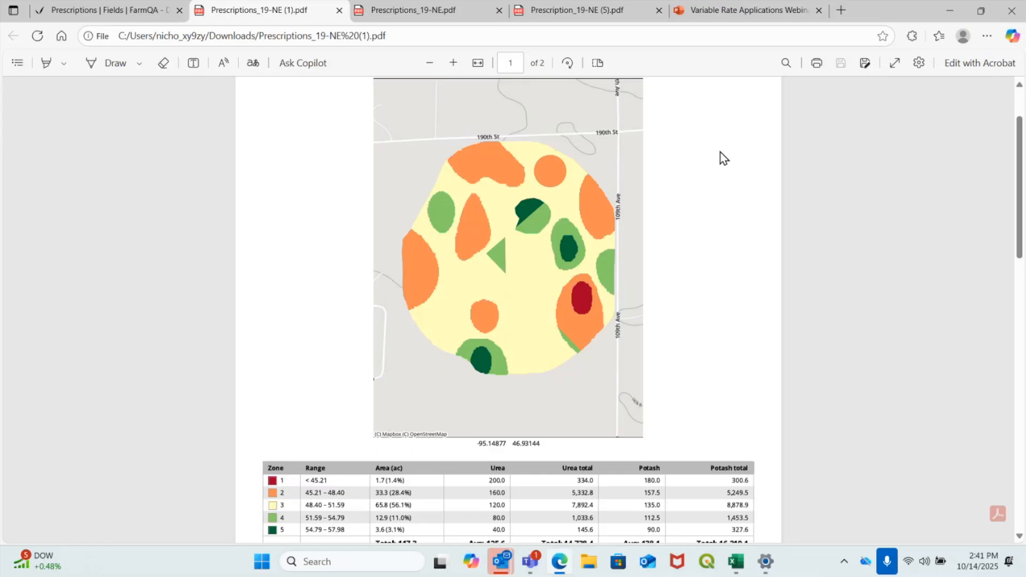
Return to the Fields list in FarmQA and start another prescription for 19-NE from the Nitrogen Demo zone map
click(134, 10)
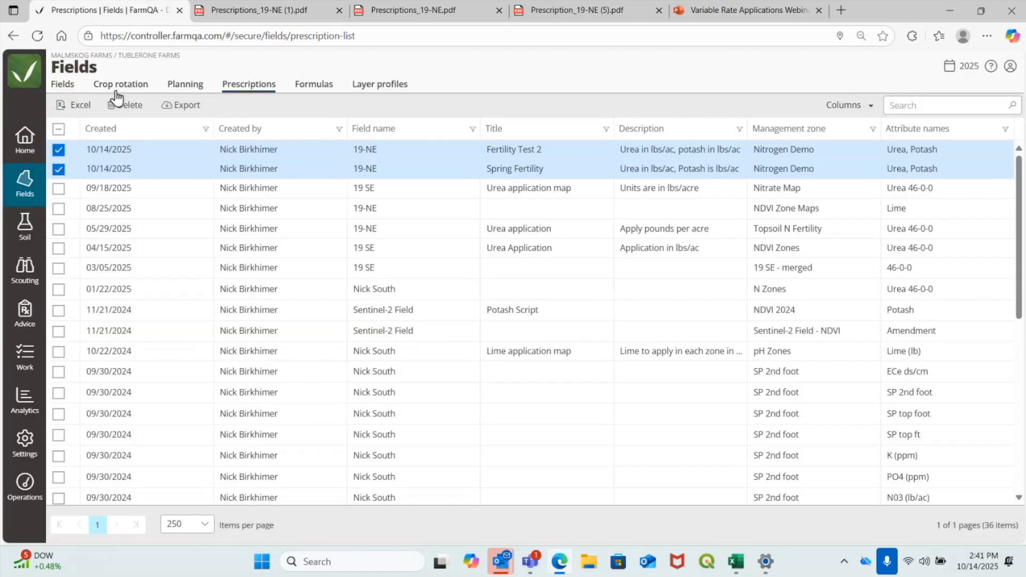
click(63, 85)
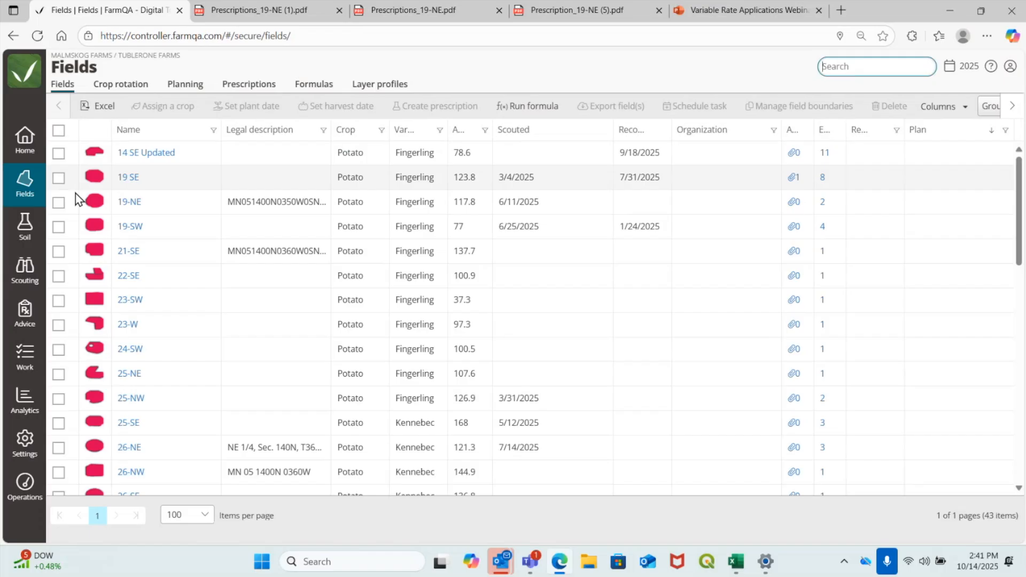
click(59, 203)
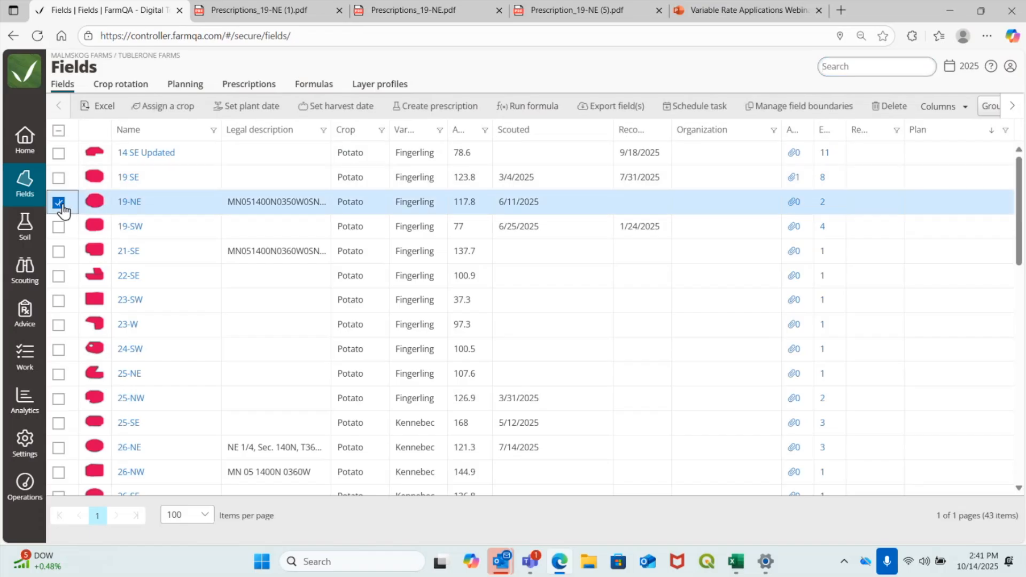
click(437, 107)
click(499, 146)
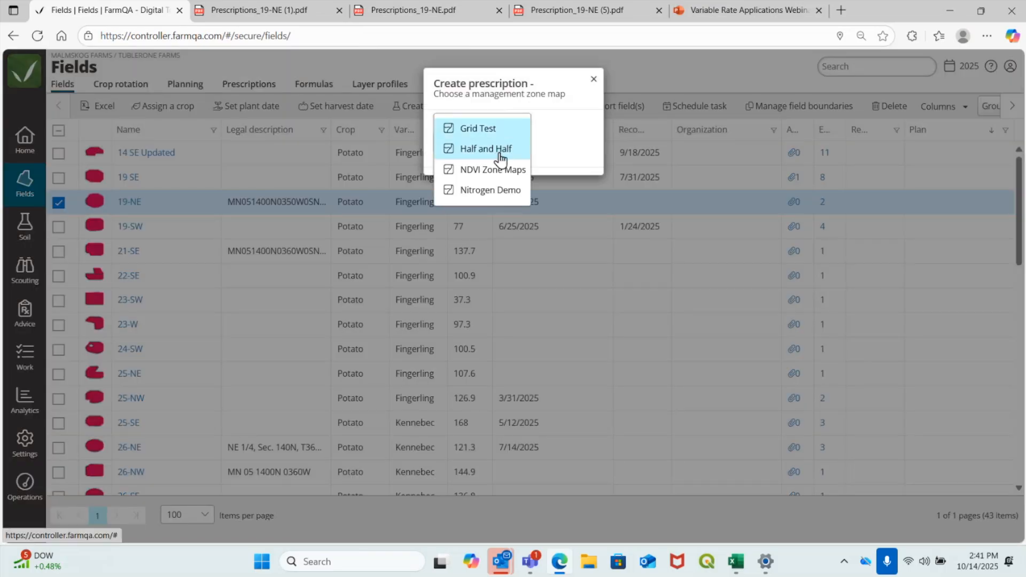
click(501, 190)
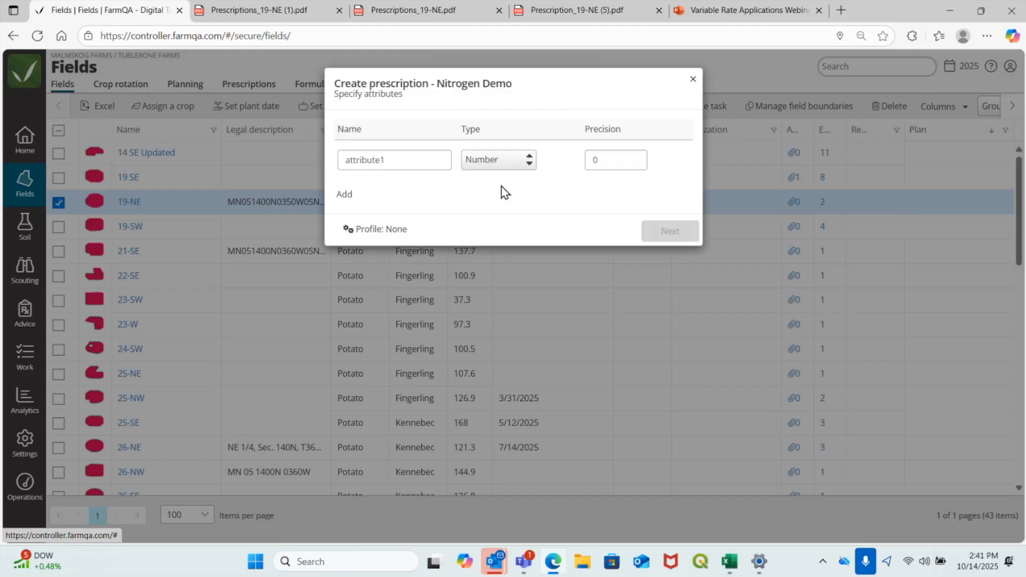